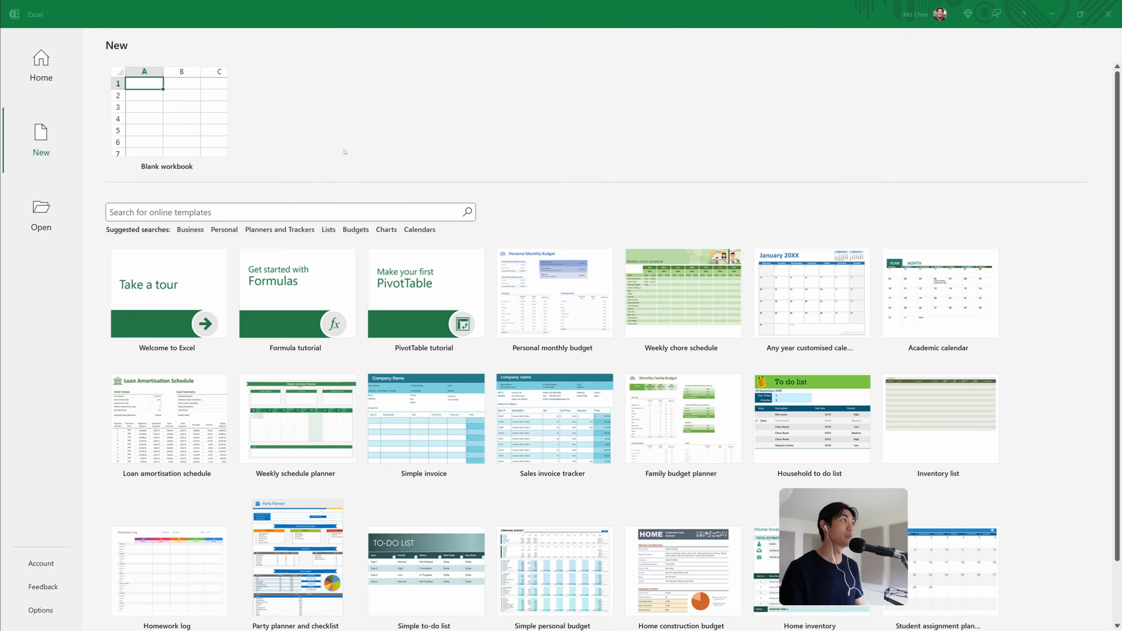
Create a new blank workbook
{"action": "left_click", "coordinate": [172, 123]}
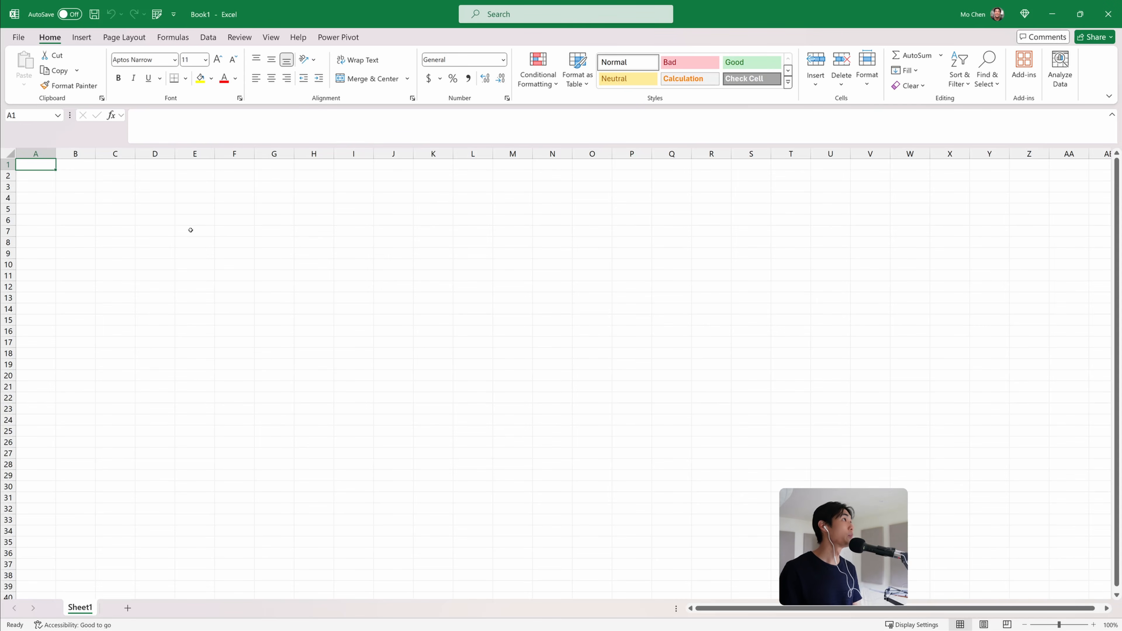
{"action": "left_click", "coordinate": [194, 209]}
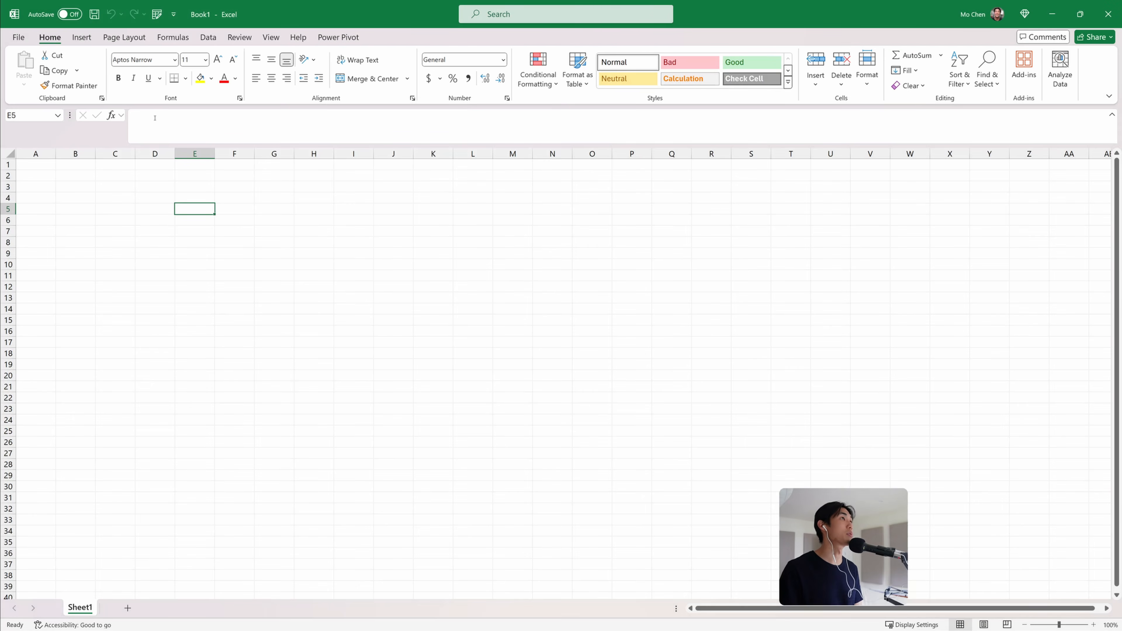
Check in Excel Options that the Microsoft Power Pivot for Excel COM add-in is enabled
{"action": "left_click", "coordinate": [18, 37]}
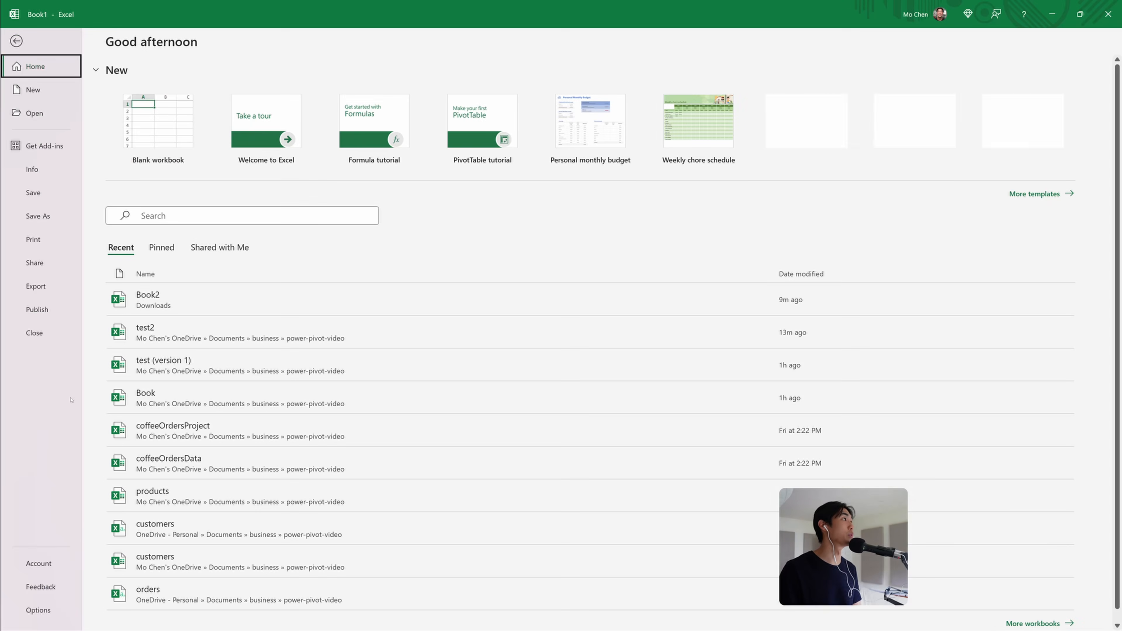
{"action": "left_click", "coordinate": [38, 610]}
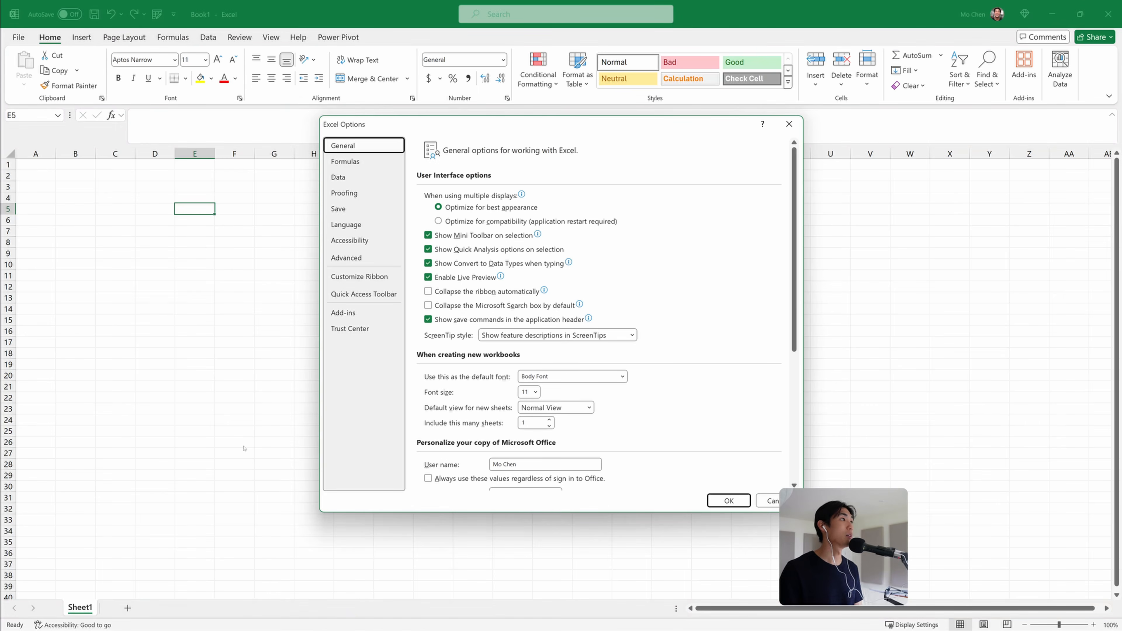
{"action": "left_click", "coordinate": [353, 314]}
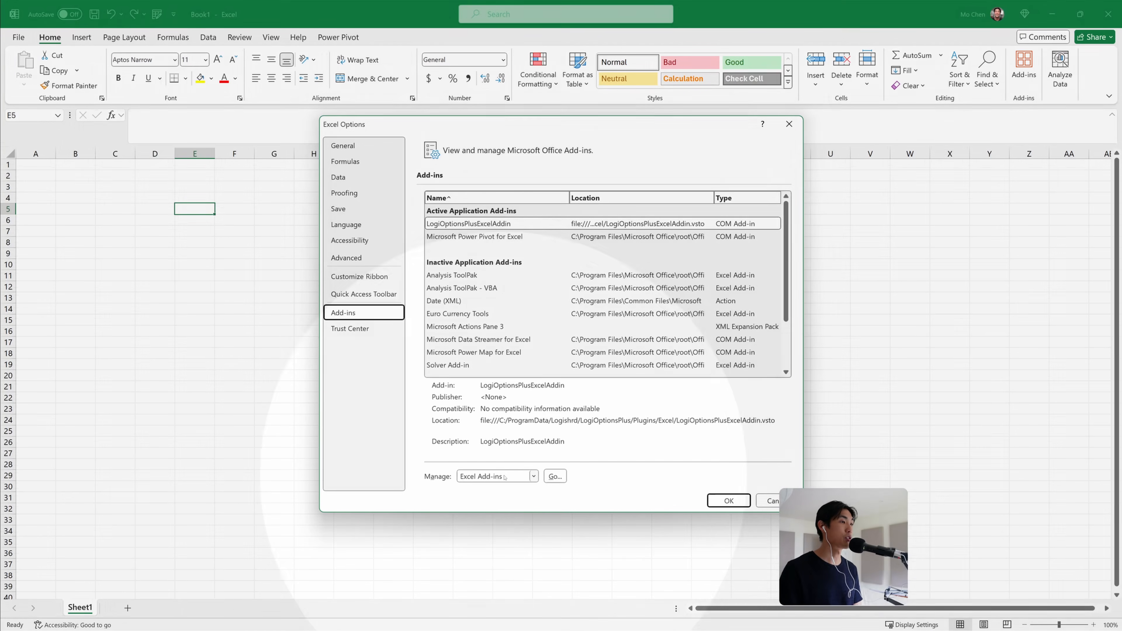
{"action": "left_click", "coordinate": [505, 477]}
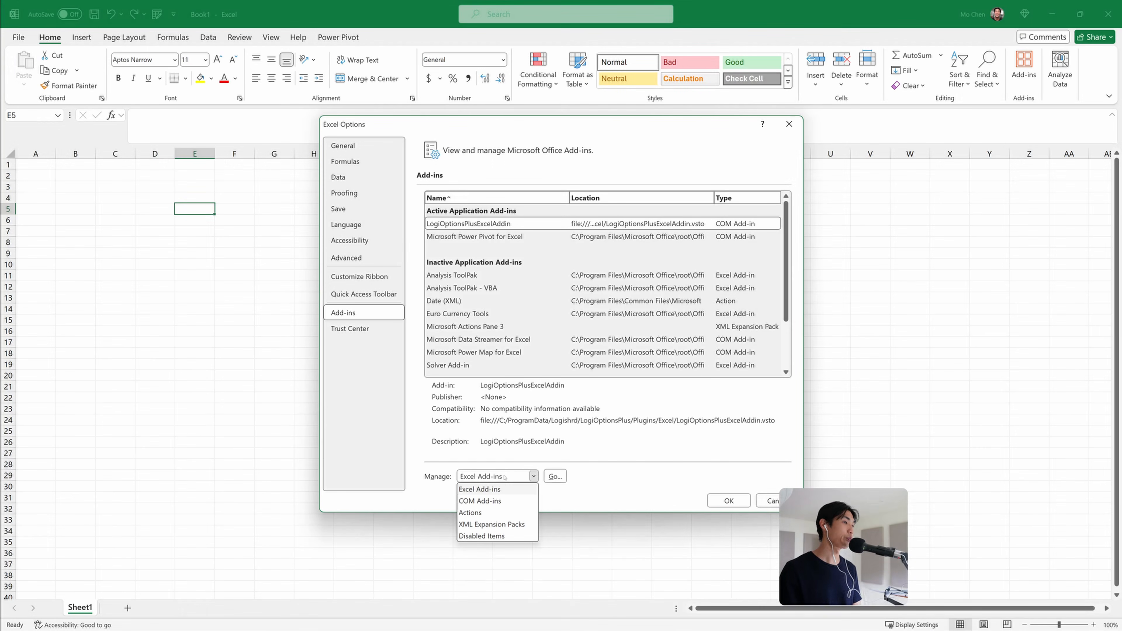
{"action": "left_click", "coordinate": [499, 501]}
{"action": "left_click", "coordinate": [554, 476]}
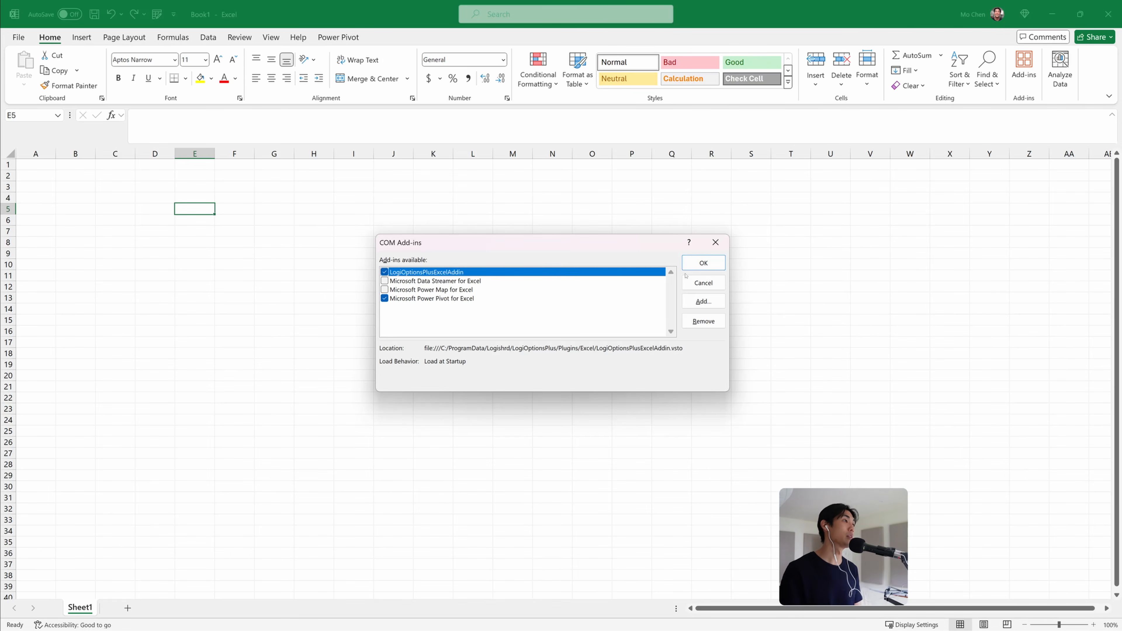
{"action": "left_click", "coordinate": [702, 264]}
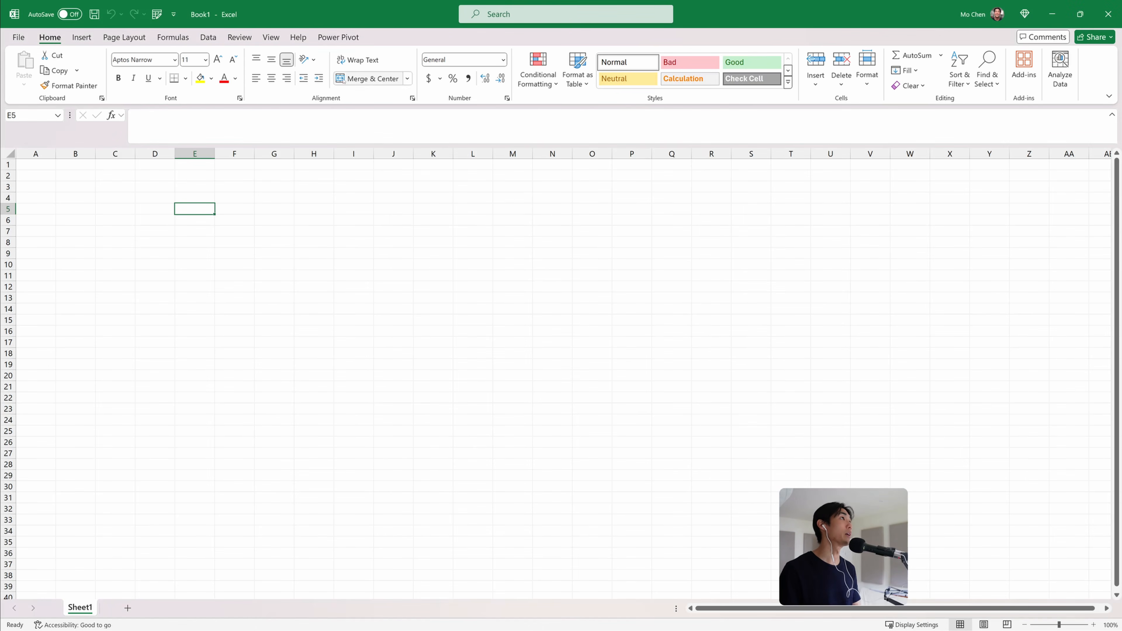
Launch the Power Query Editor from the Get Data options
{"action": "left_click", "coordinate": [343, 37]}
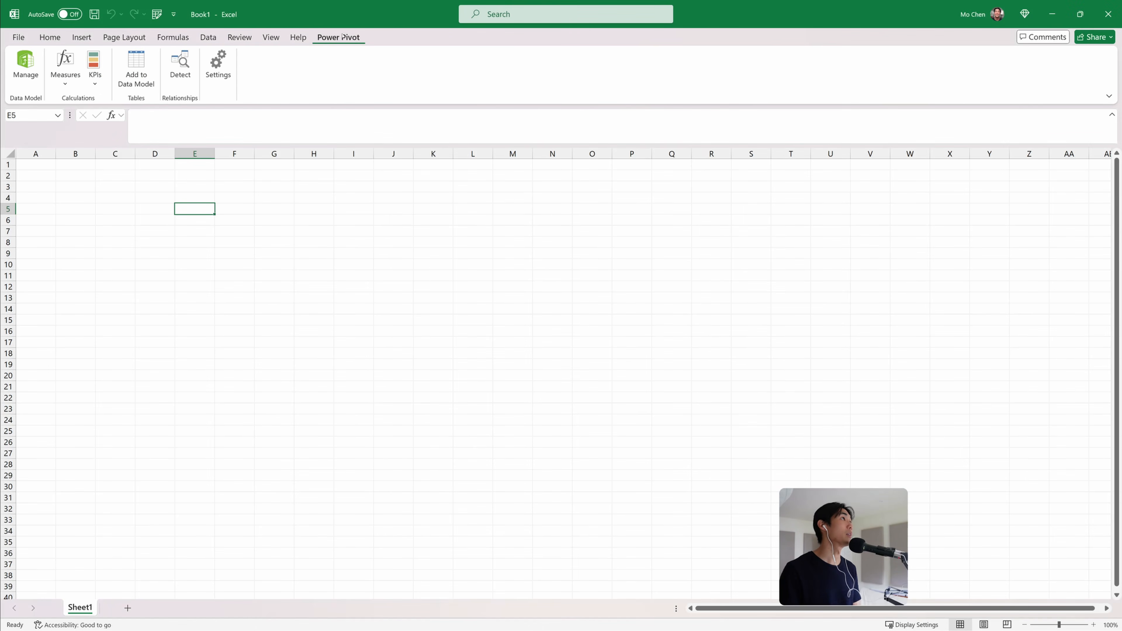
{"action": "left_click", "coordinate": [50, 38]}
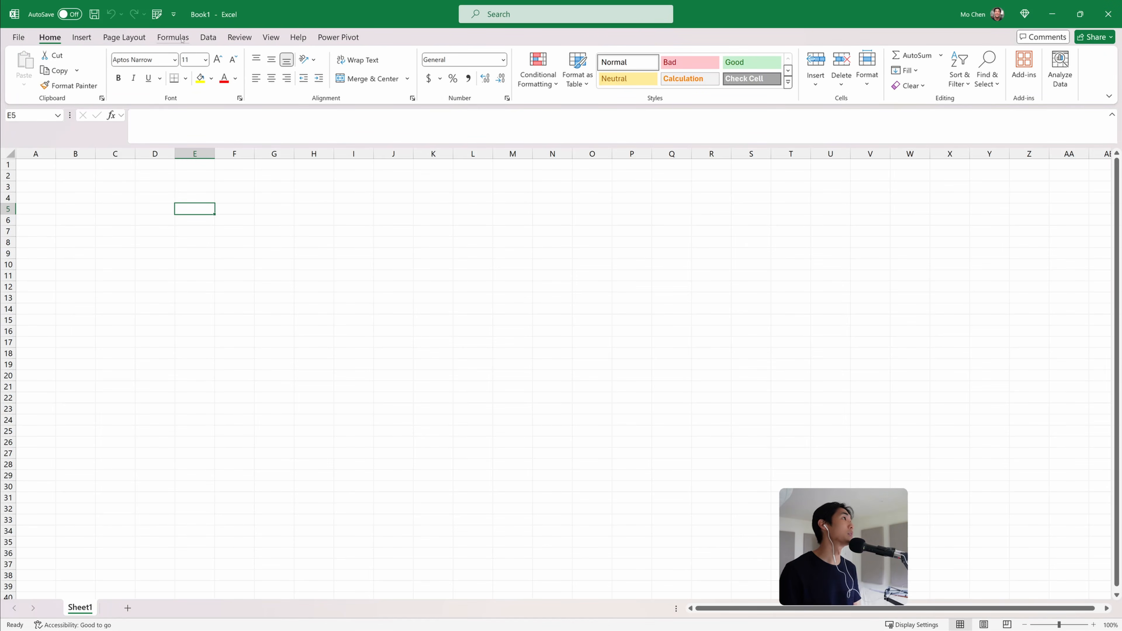
{"action": "left_click", "coordinate": [208, 38]}
{"action": "left_click", "coordinate": [30, 86]}
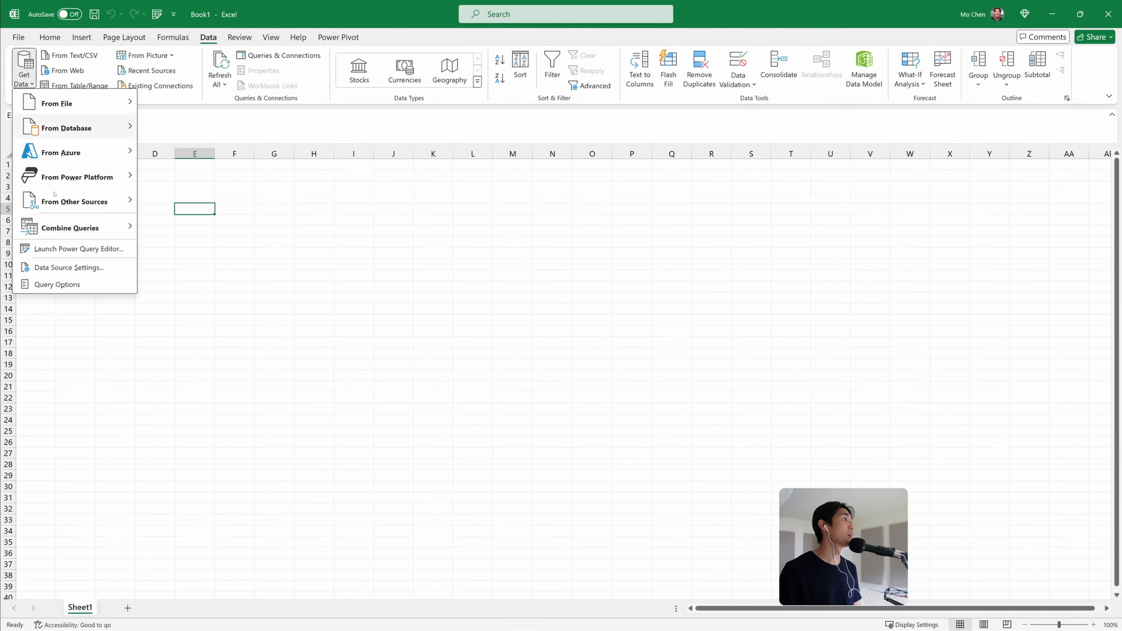
{"action": "left_click", "coordinate": [59, 246]}
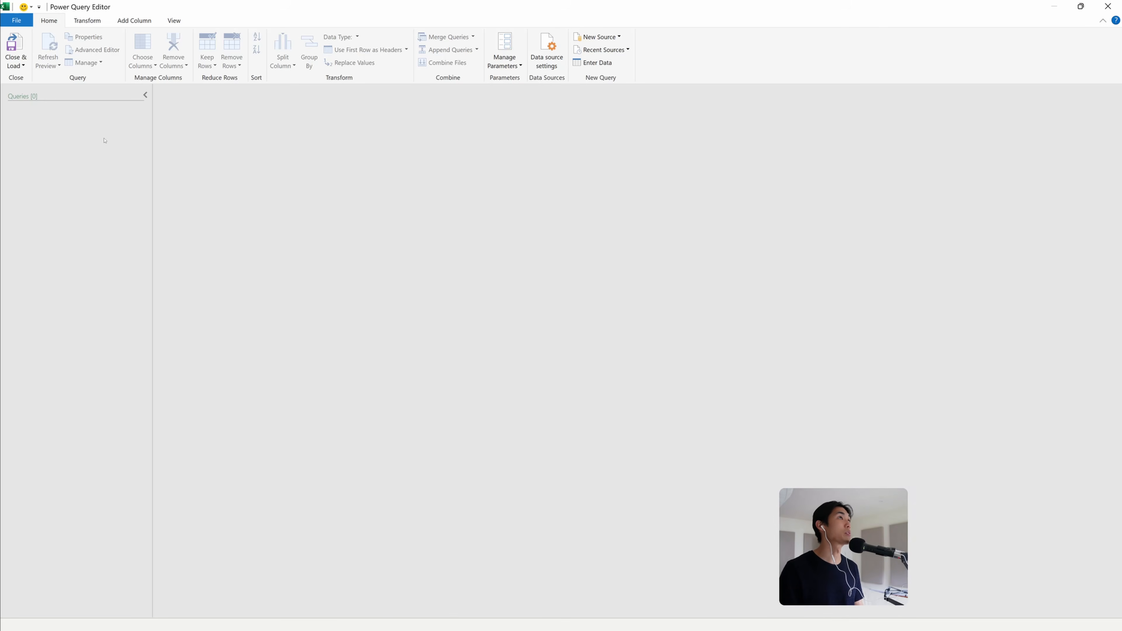
Import orders.csv from the power-pivot-datasets folder in Downloads as a new query
{"action": "right_click", "coordinate": [62, 133]}
{"action": "mouse_move", "coordinate": [95, 149]}
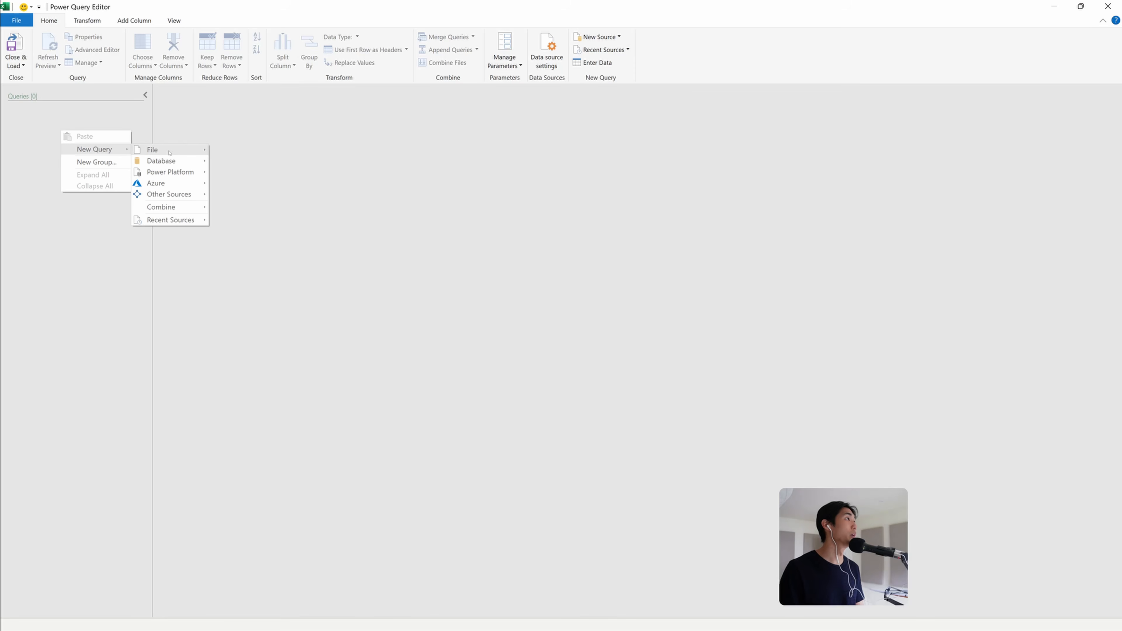
{"action": "mouse_move", "coordinate": [169, 150]}
{"action": "left_click", "coordinate": [231, 167]}
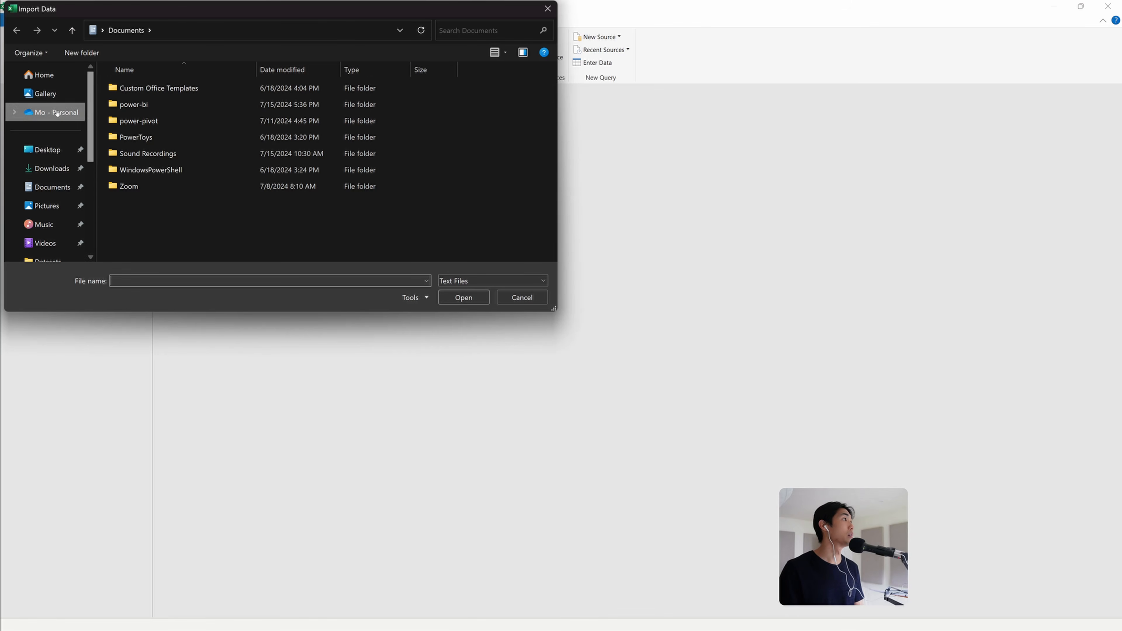
{"action": "left_click", "coordinate": [51, 168]}
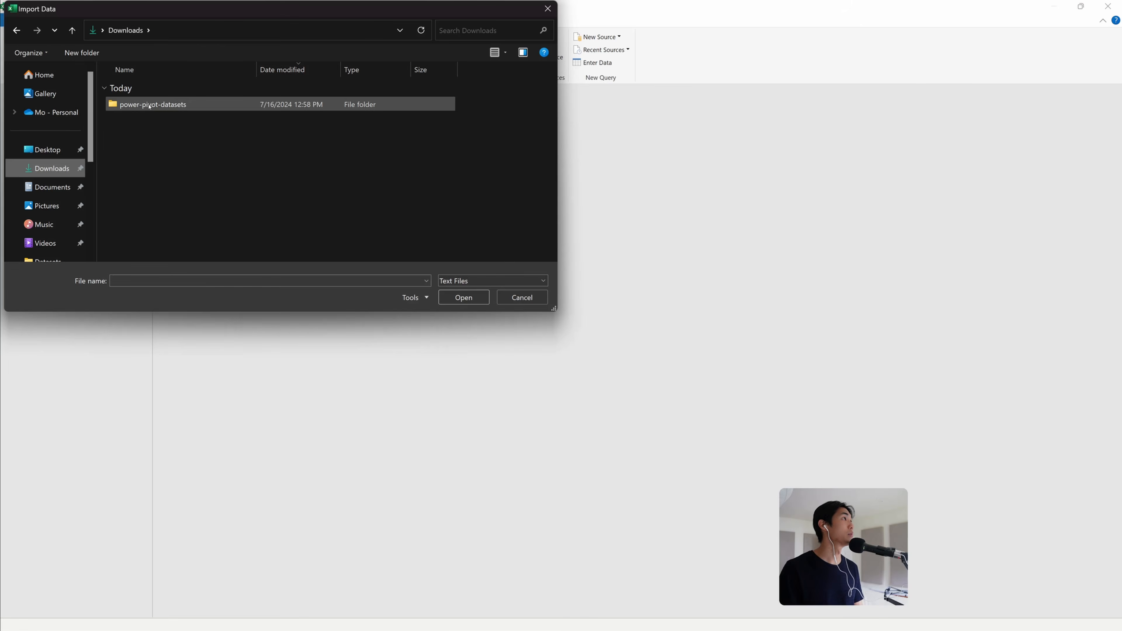
{"action": "double_click", "coordinate": [150, 105]}
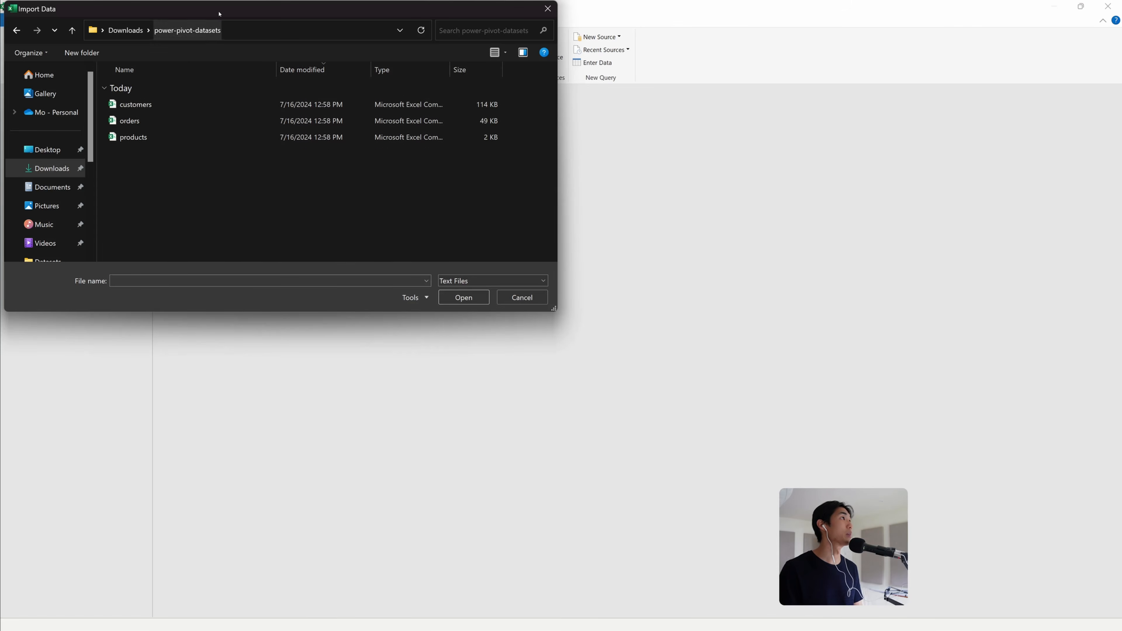
{"action": "left_click_drag", "start_coordinate": [219, 13], "coordinate": [536, 130]}
{"action": "left_click", "coordinate": [473, 227]}
{"action": "left_click", "coordinate": [464, 239]}
{"action": "left_click", "coordinate": [459, 255]}
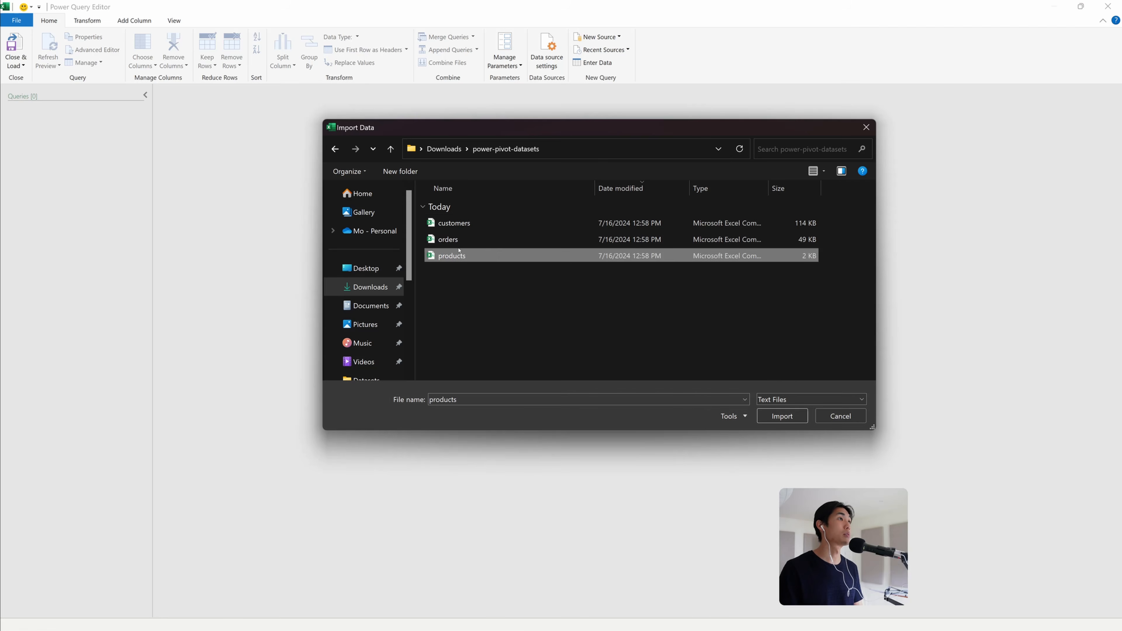
{"action": "double_click", "coordinate": [462, 239]}
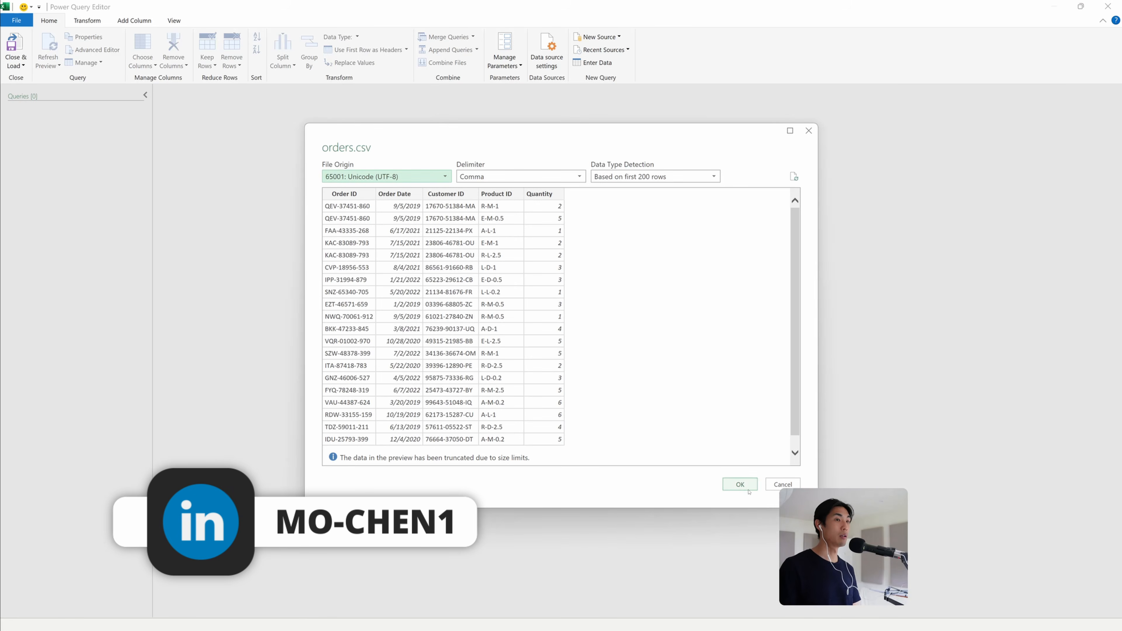
{"action": "left_click", "coordinate": [740, 484]}
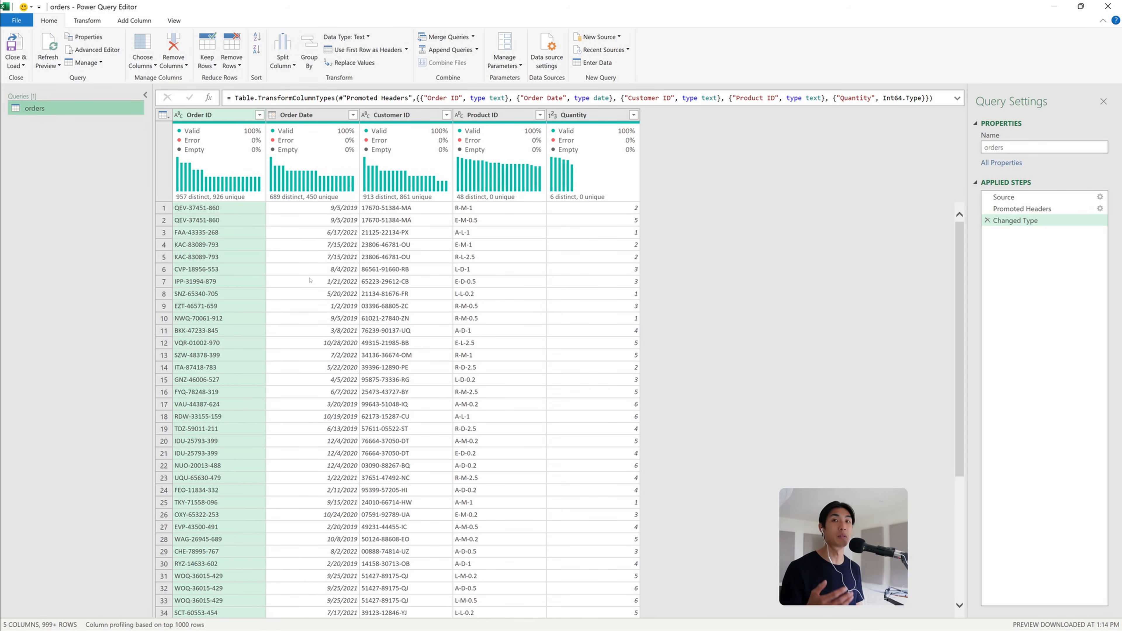
Import customers.csv from the same folder as a new query
{"action": "right_click", "coordinate": [74, 139]}
{"action": "mouse_move", "coordinate": [125, 156]}
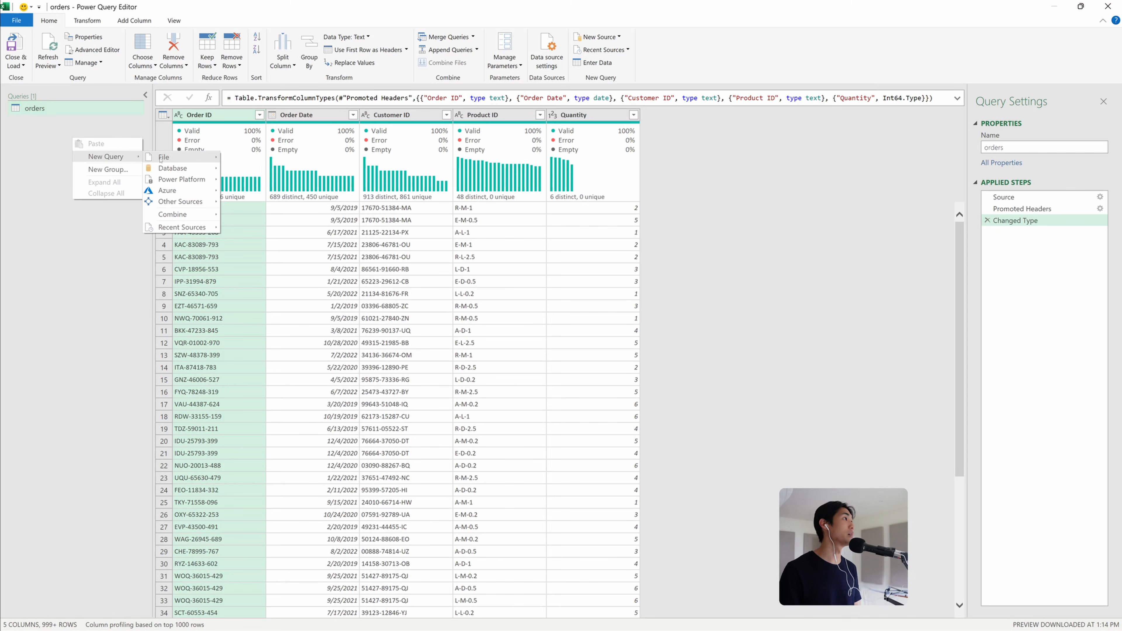
{"action": "mouse_move", "coordinate": [161, 158]}
{"action": "left_click", "coordinate": [248, 168]}
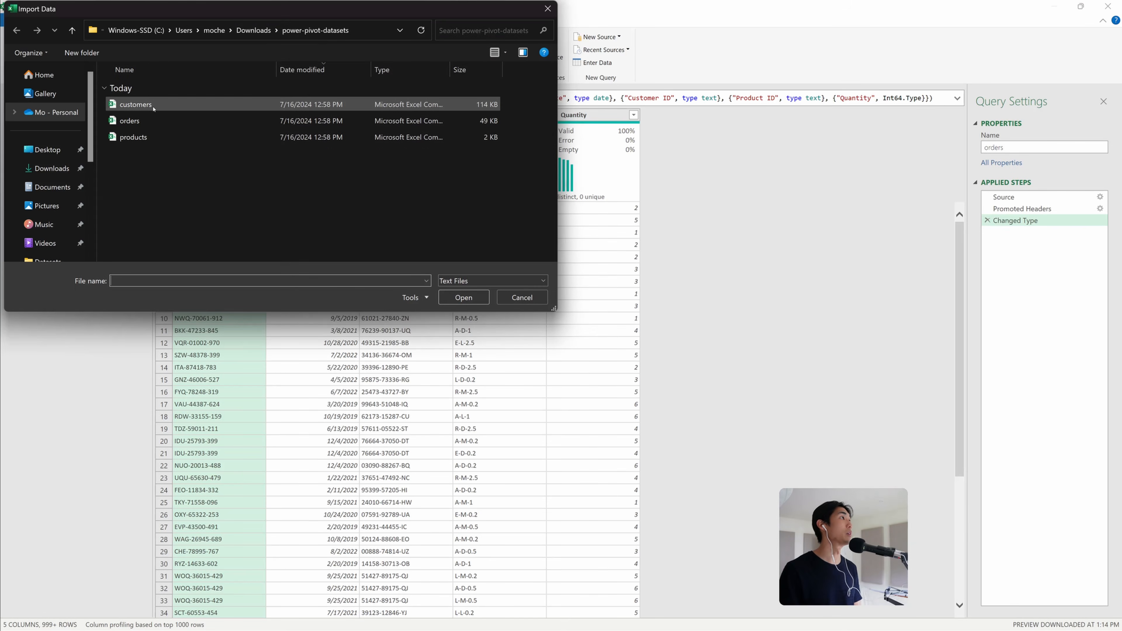
{"action": "double_click", "coordinate": [153, 109]}
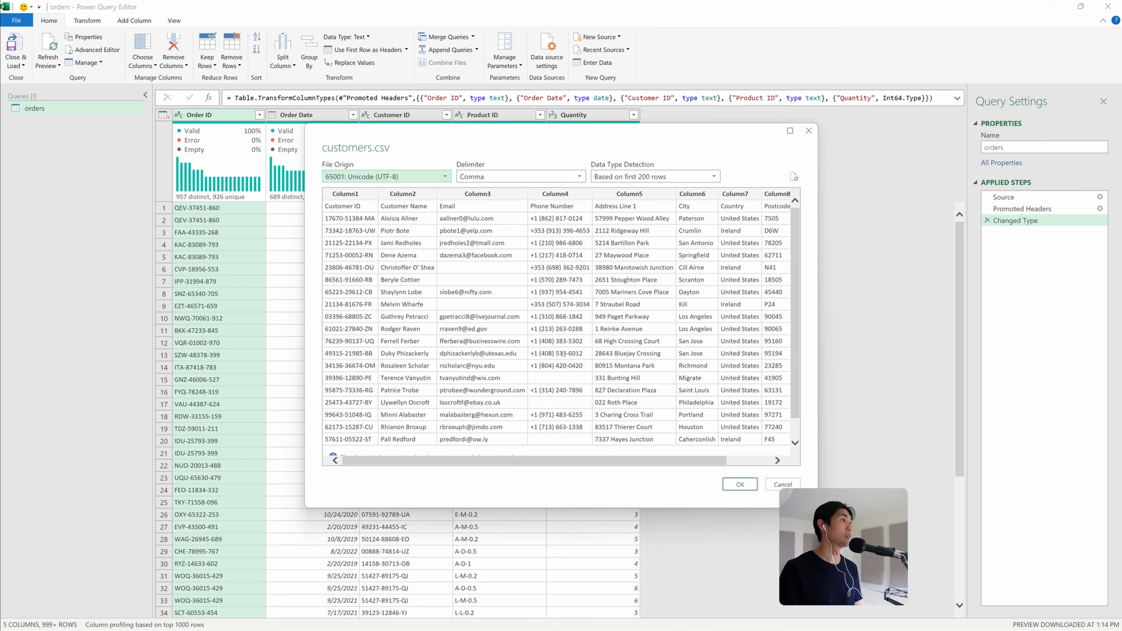
{"action": "left_click", "coordinate": [740, 483]}
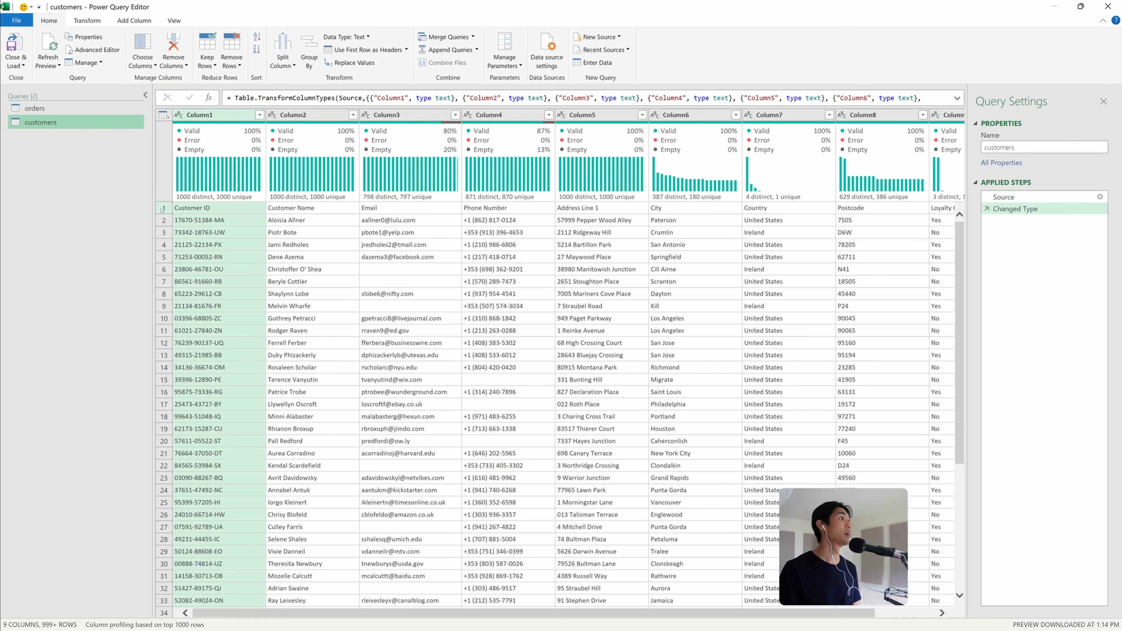
Promote the first row of the customers query to column headers
{"action": "left_click", "coordinate": [162, 208]}
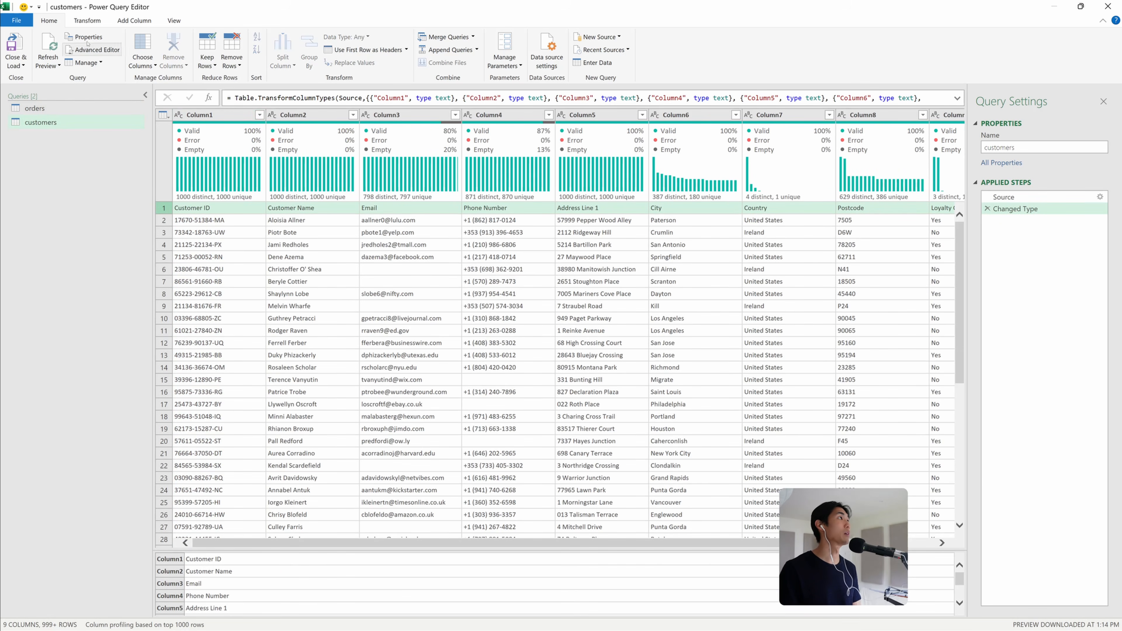
{"action": "left_click", "coordinate": [87, 21]}
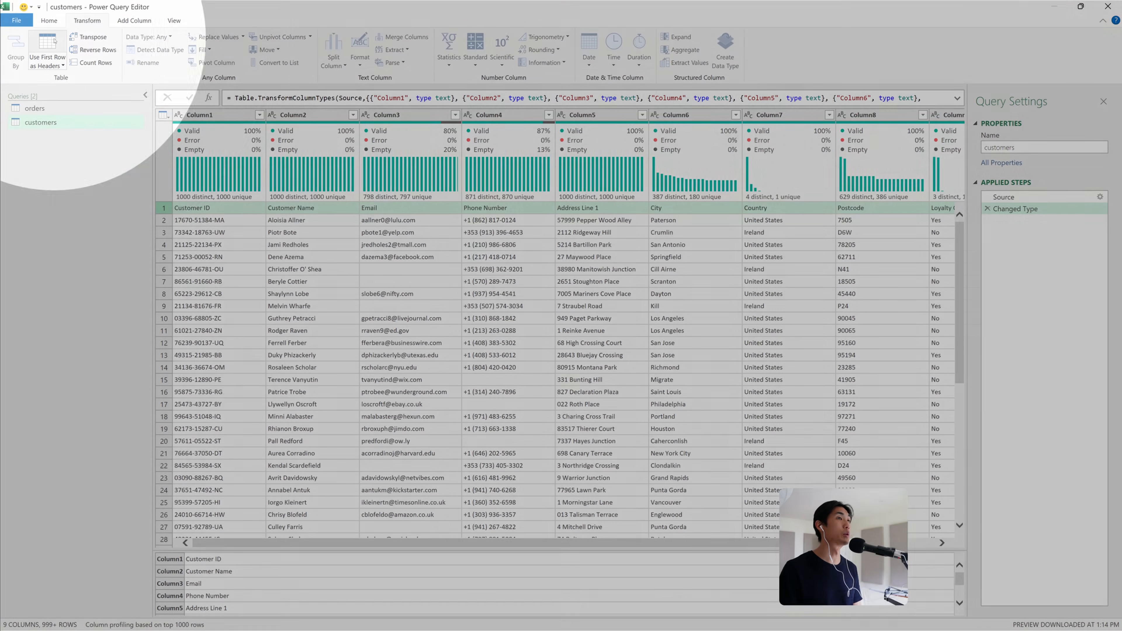
{"action": "left_click", "coordinate": [55, 40]}
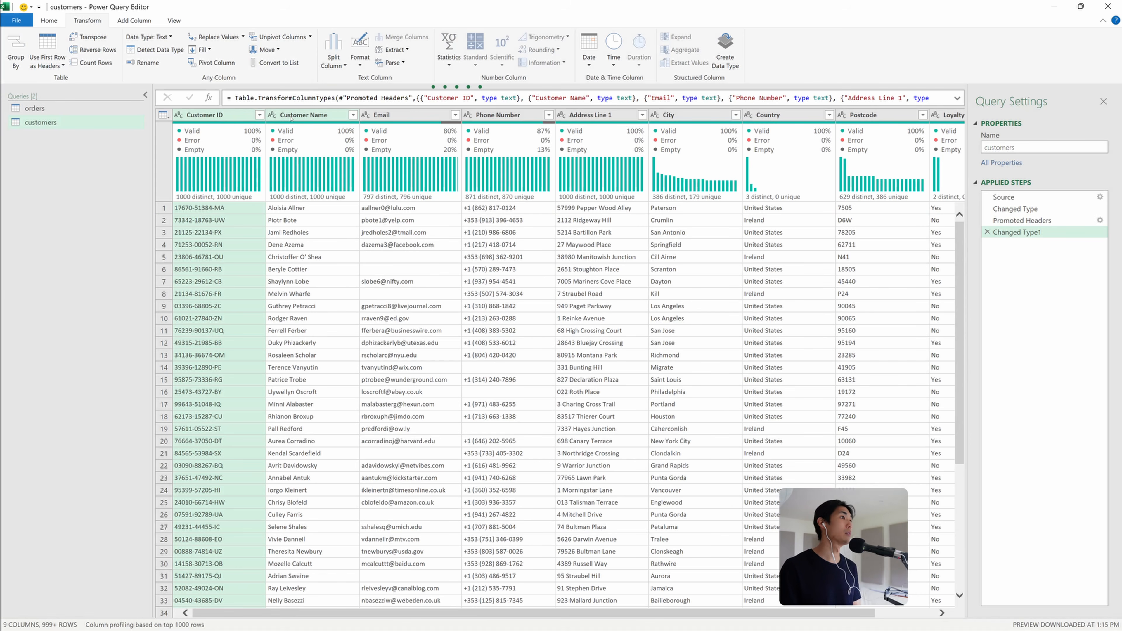
Import products.csv from the same folder as a new query
{"action": "right_click", "coordinate": [90, 152]}
{"action": "mouse_move", "coordinate": [132, 170]}
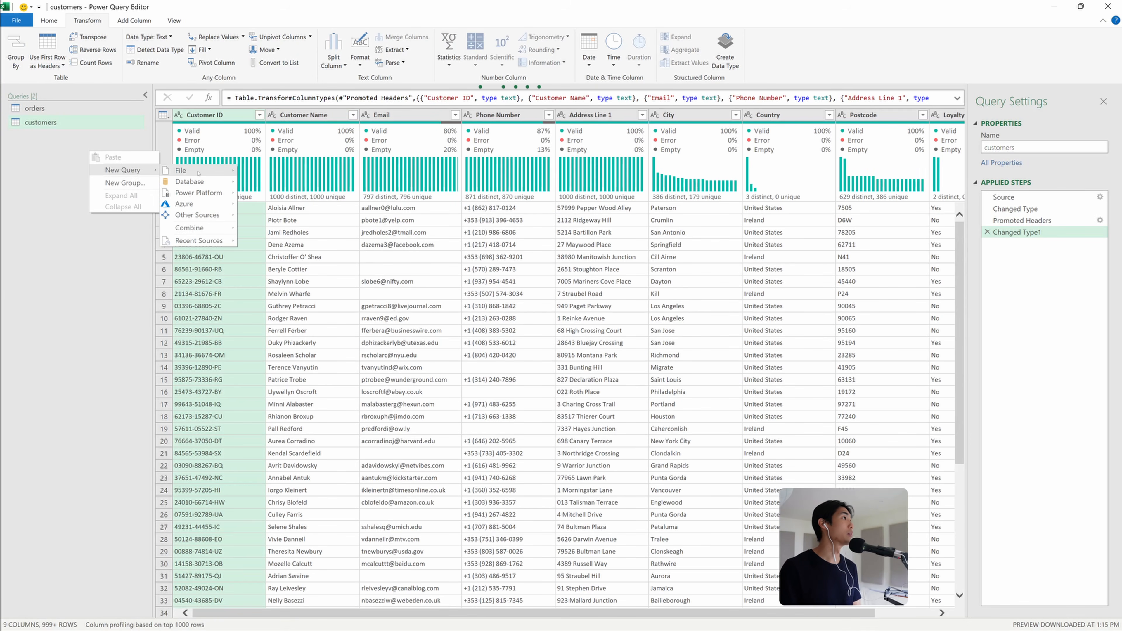
{"action": "key", "text": "Escape"}
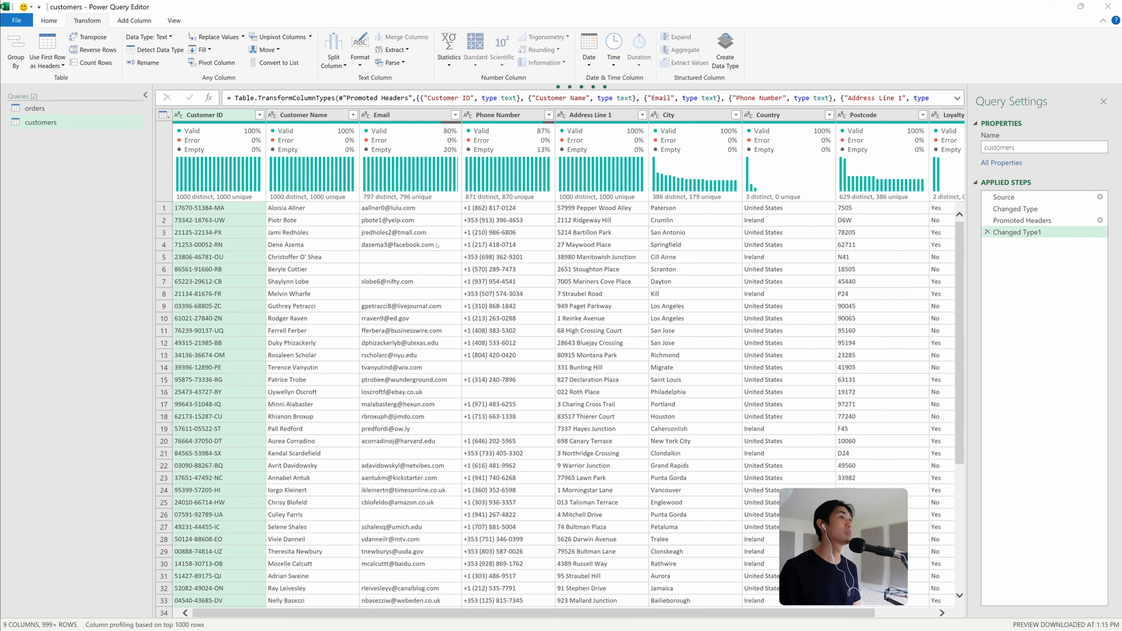
{"action": "left_click", "coordinate": [442, 137]}
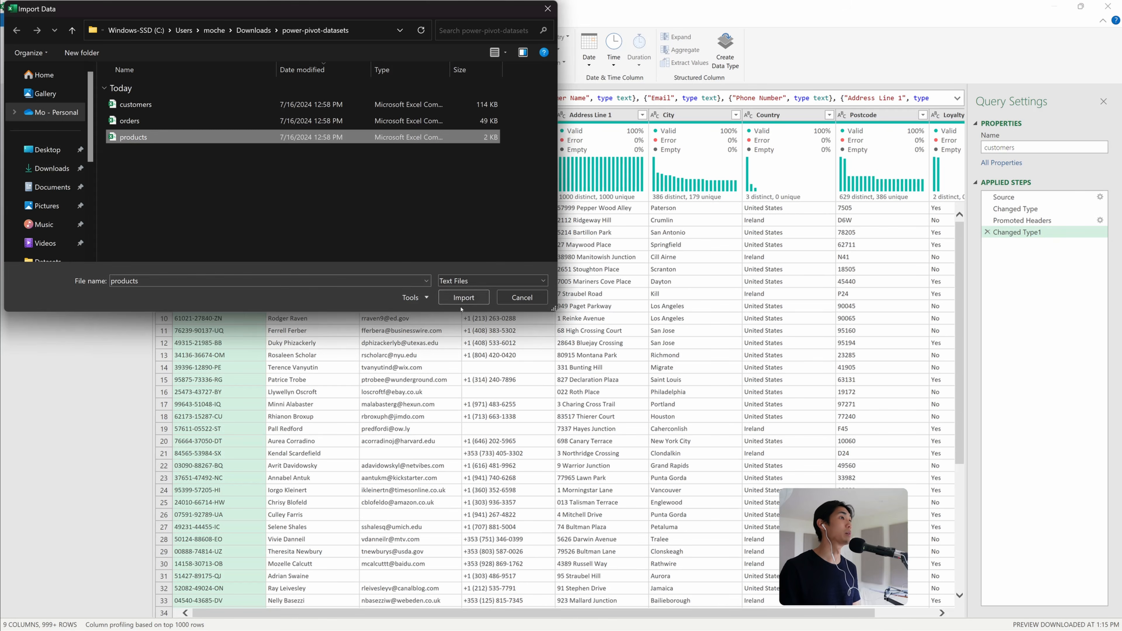
{"action": "left_click", "coordinate": [463, 297]}
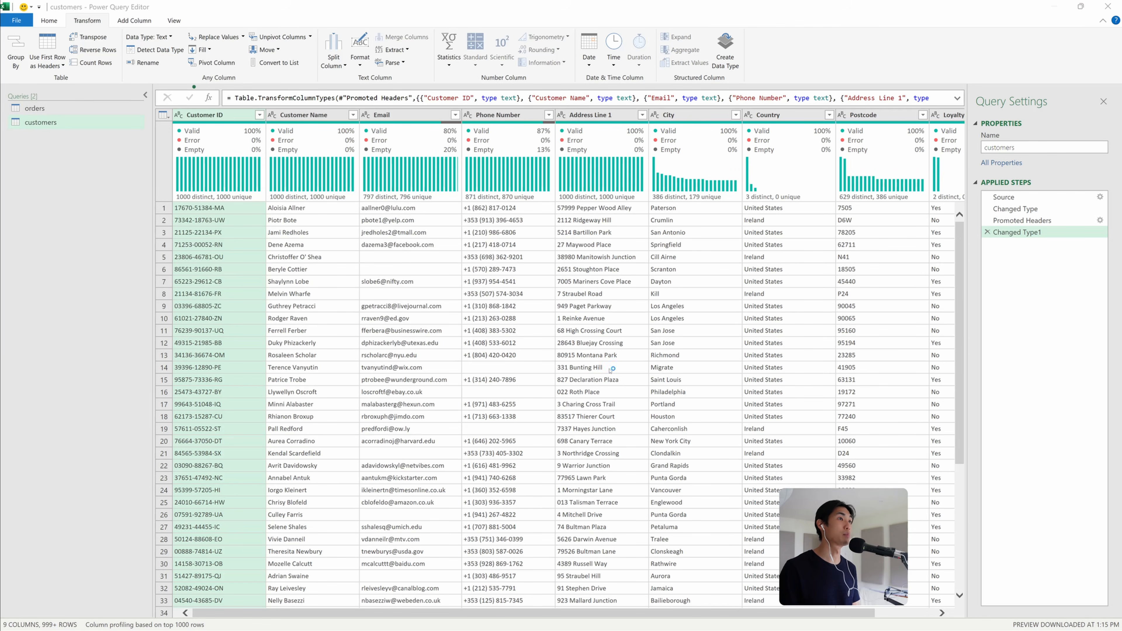
{"action": "key", "text": "Return"}
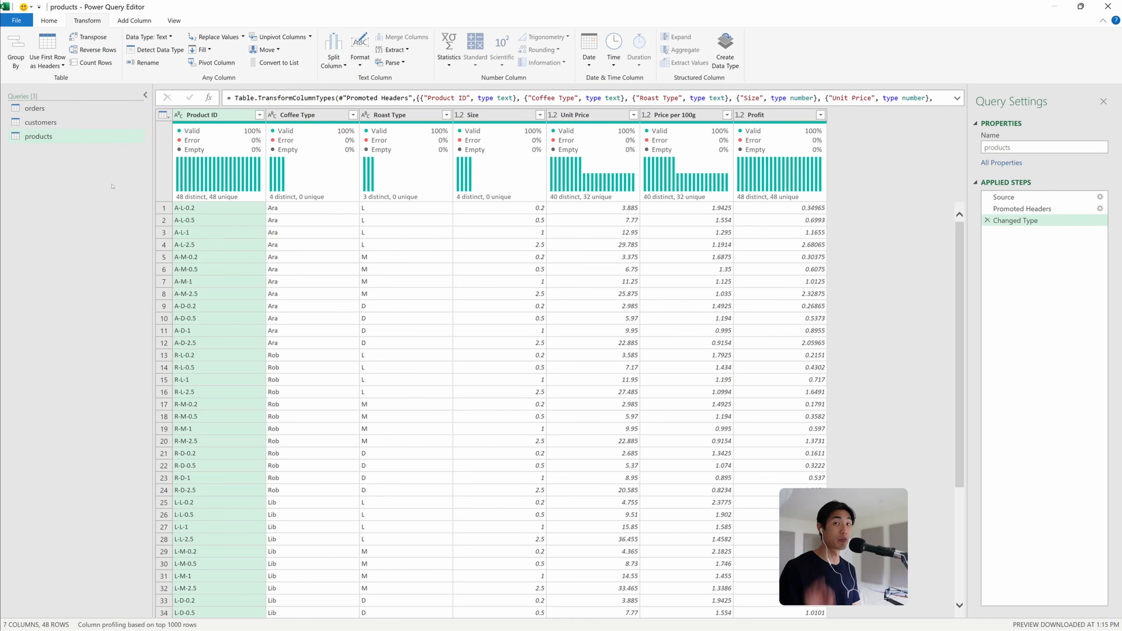
Close the editor and load all queries as connections only, adding the data to the Data Model
{"action": "left_click", "coordinate": [56, 24]}
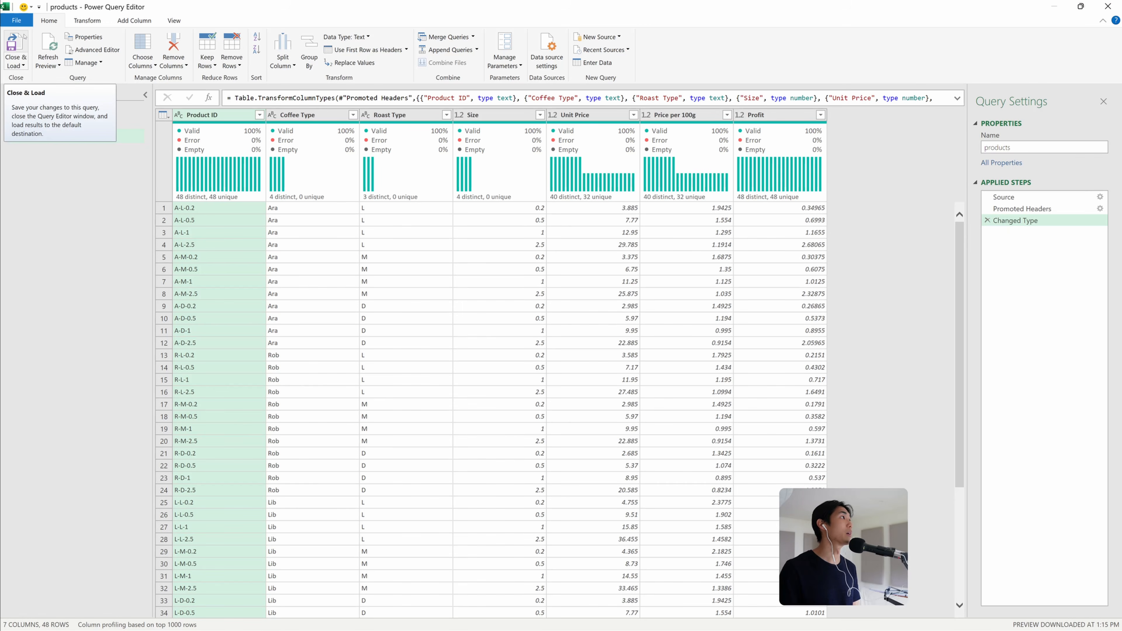
{"action": "left_click", "coordinate": [16, 64]}
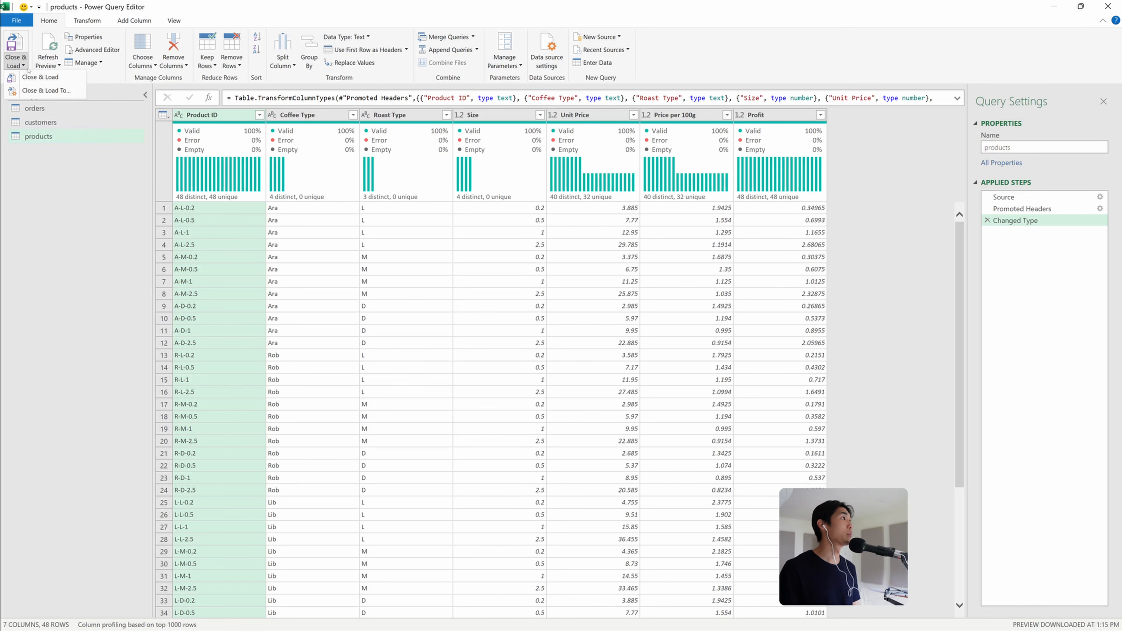
{"action": "left_click", "coordinate": [33, 91]}
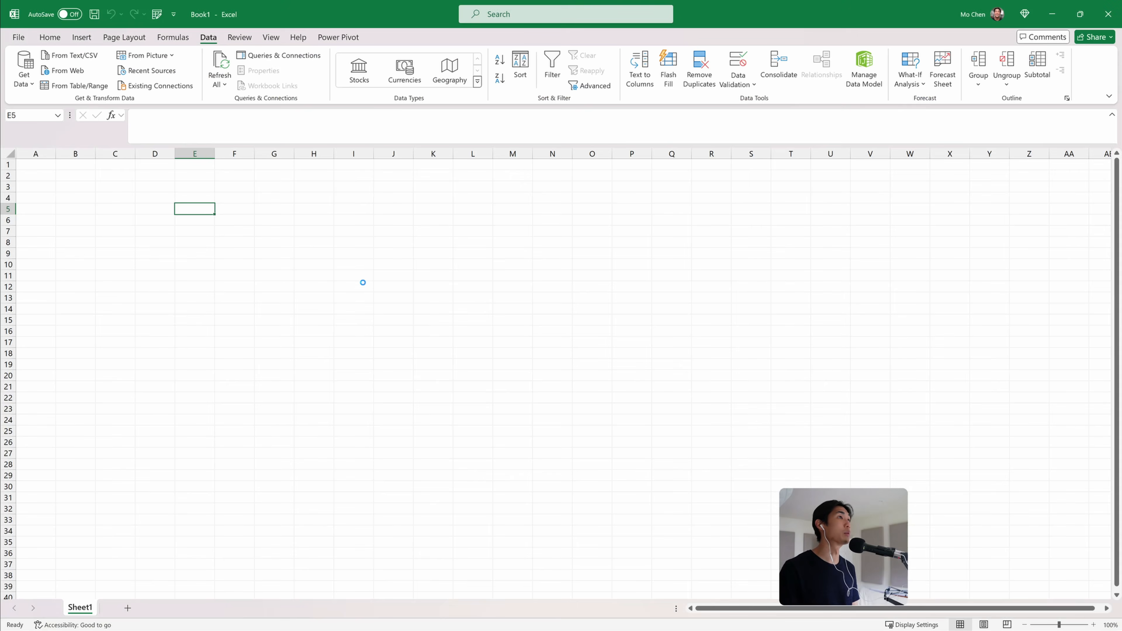
{"action": "left_click", "coordinate": [525, 301]}
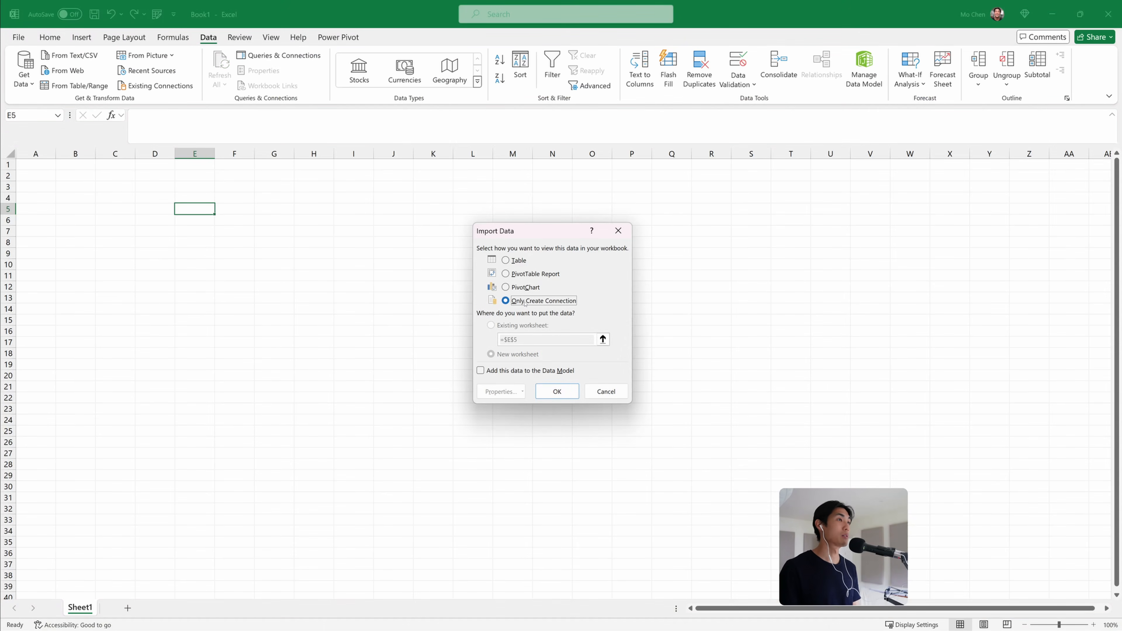
{"action": "left_click", "coordinate": [491, 372]}
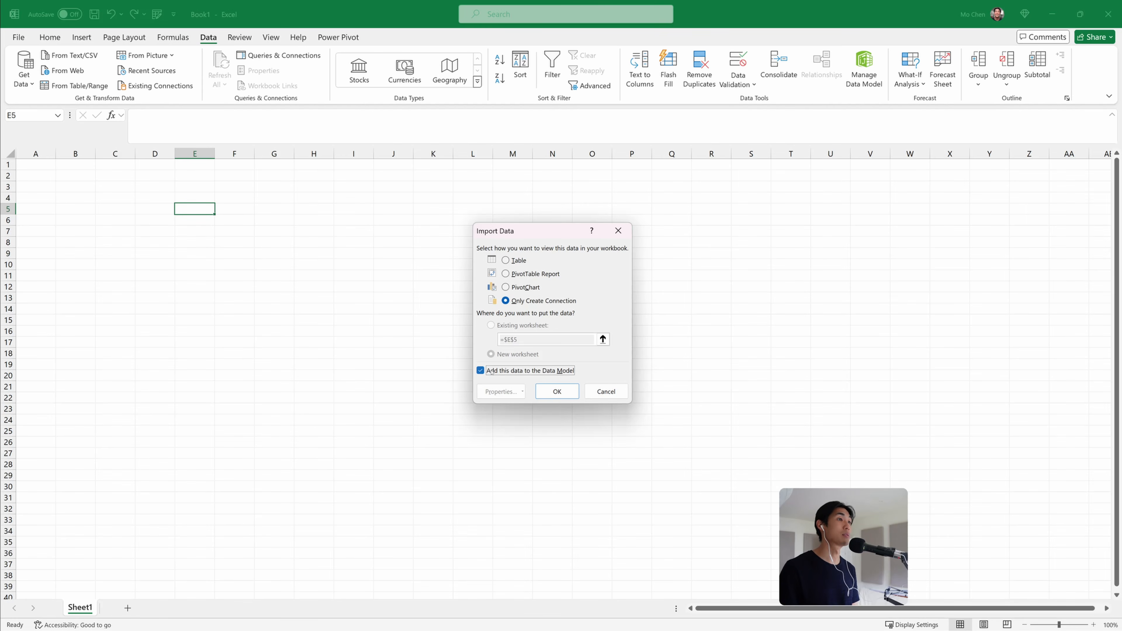
{"action": "left_click", "coordinate": [556, 392]}
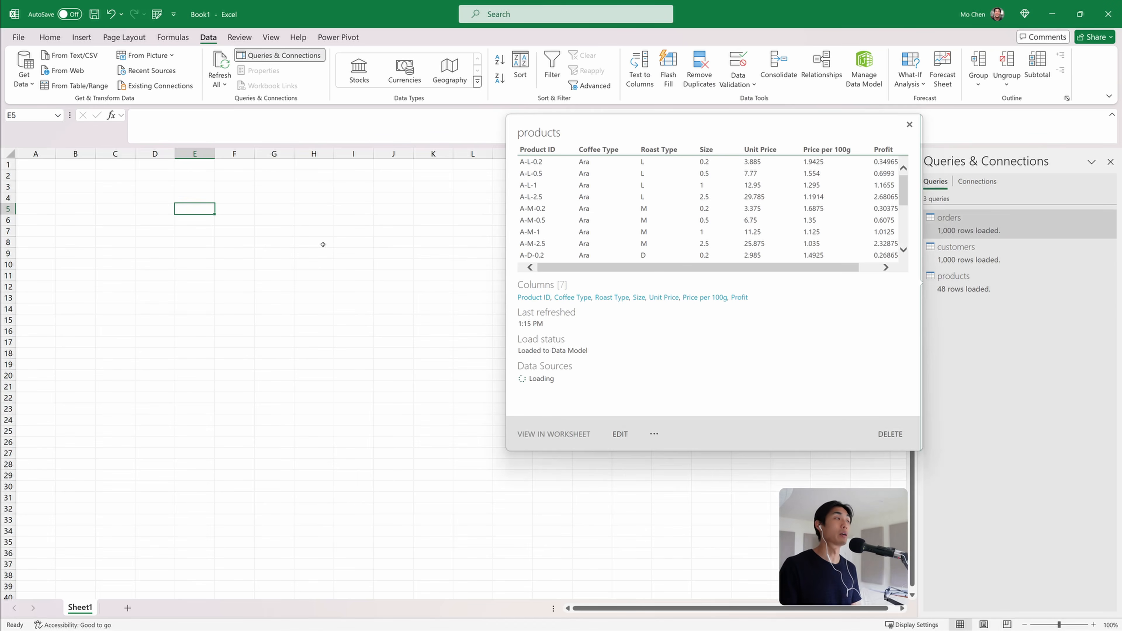
Open the Power Pivot data model manager
{"action": "left_click", "coordinate": [353, 256]}
{"action": "left_click", "coordinate": [300, 221]}
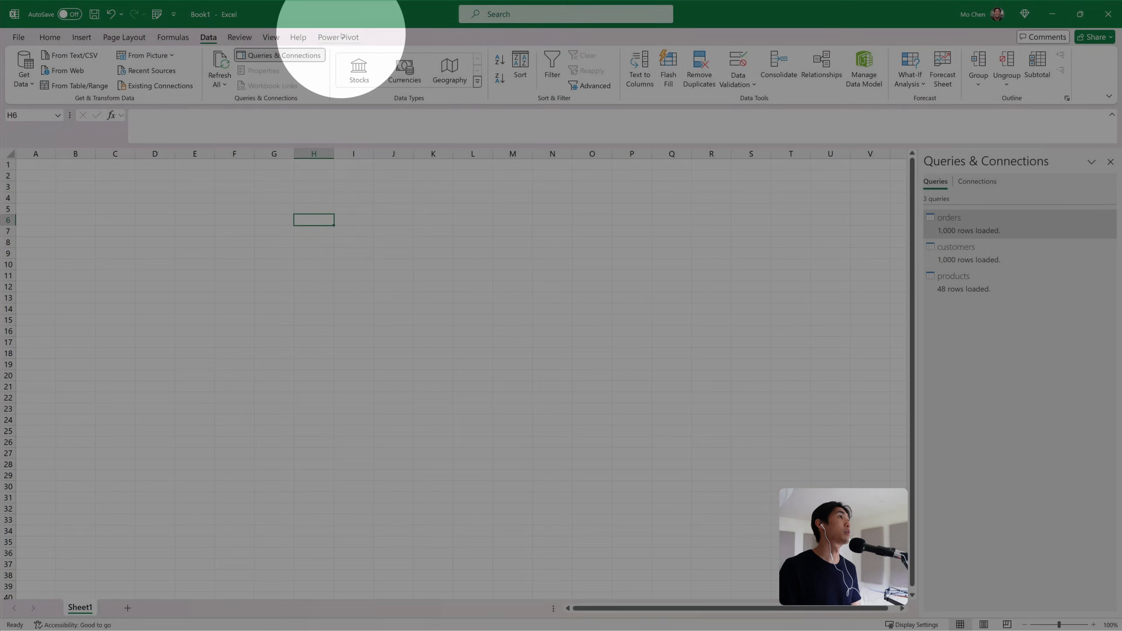
{"action": "left_click", "coordinate": [338, 37]}
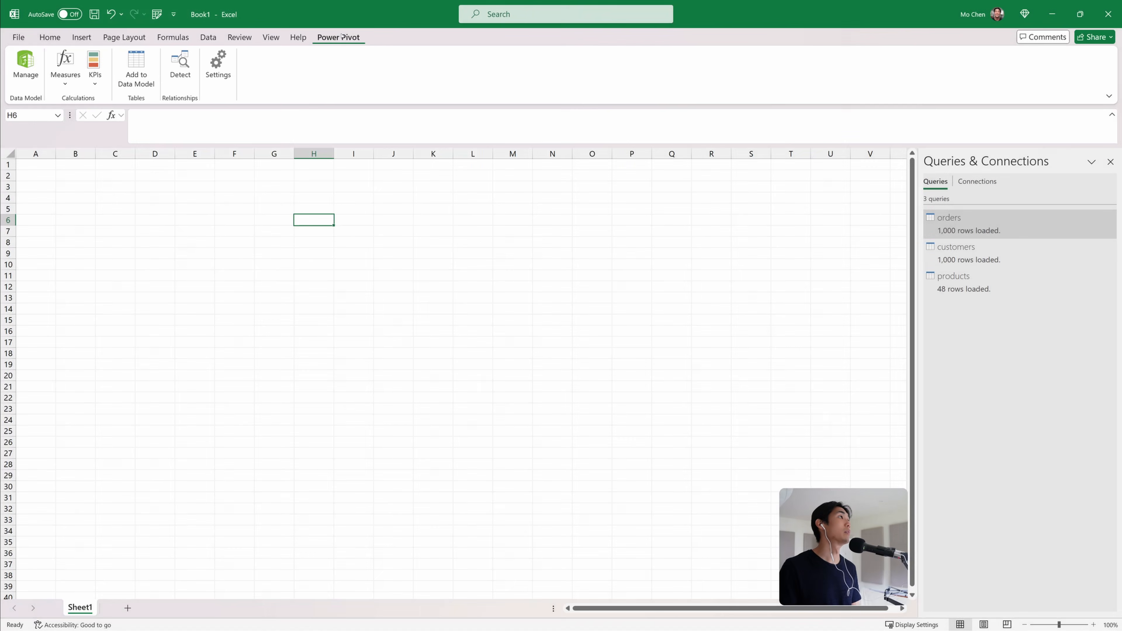
{"action": "left_click", "coordinate": [25, 71]}
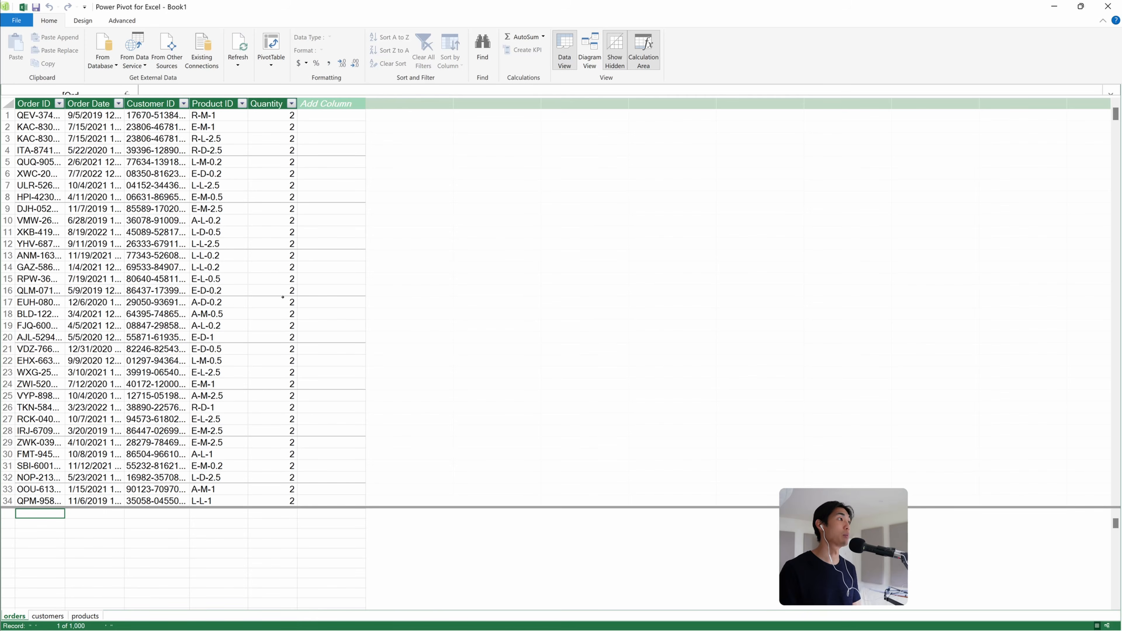
Examine the orders, customers and products tables and their columns in Data View
{"action": "left_click", "coordinate": [47, 615]}
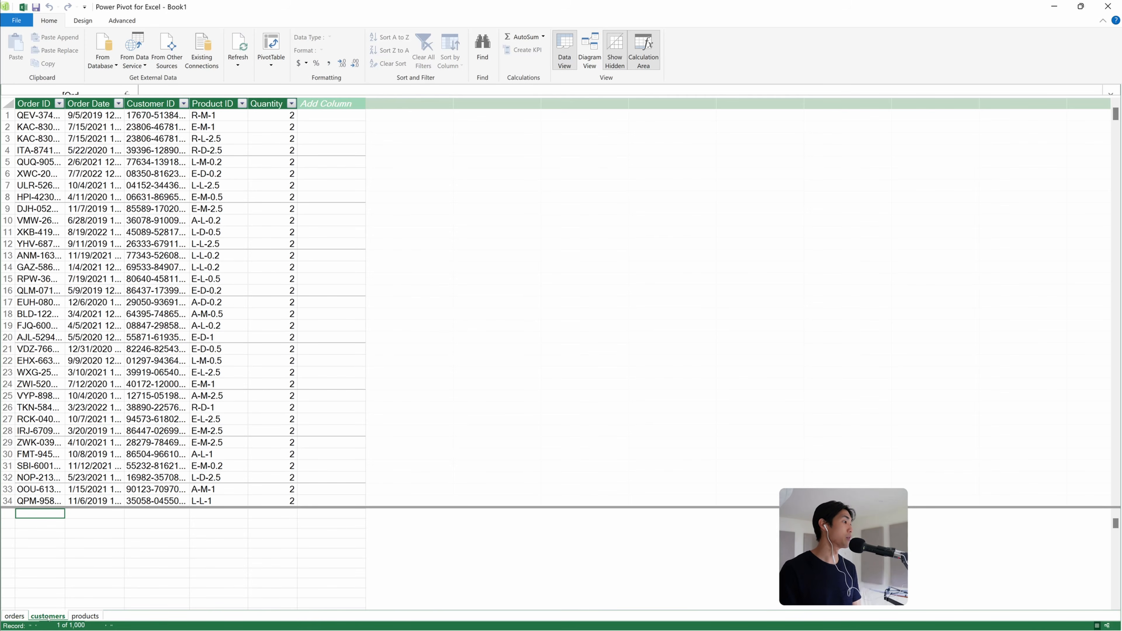
{"action": "left_click", "coordinate": [82, 616]}
{"action": "left_click", "coordinate": [15, 615]}
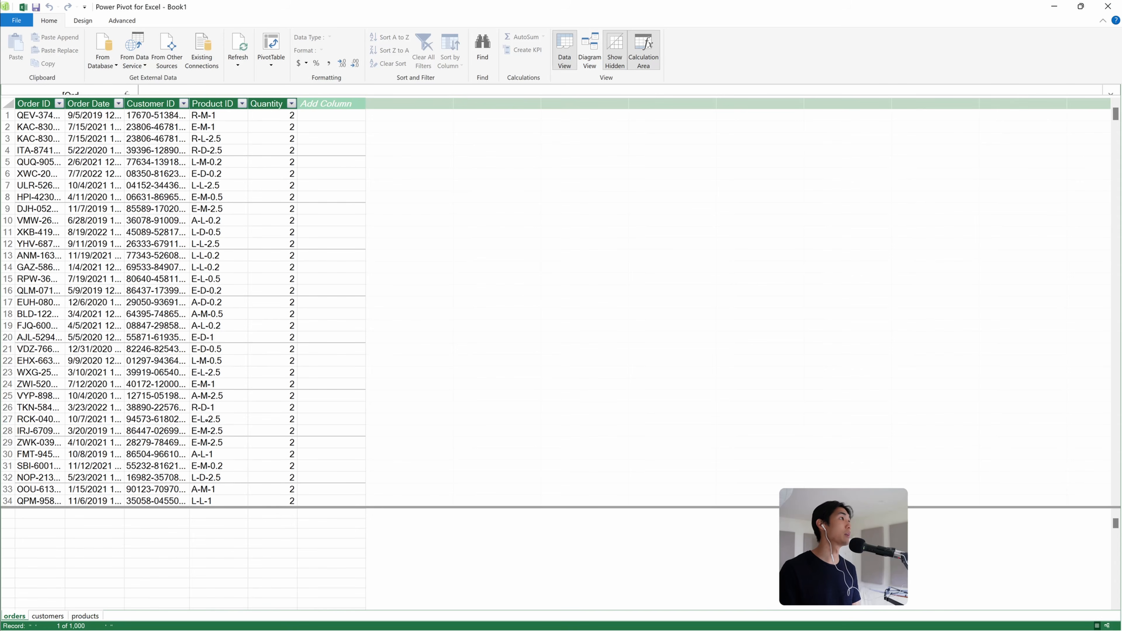
{"action": "left_click", "coordinate": [34, 104]}
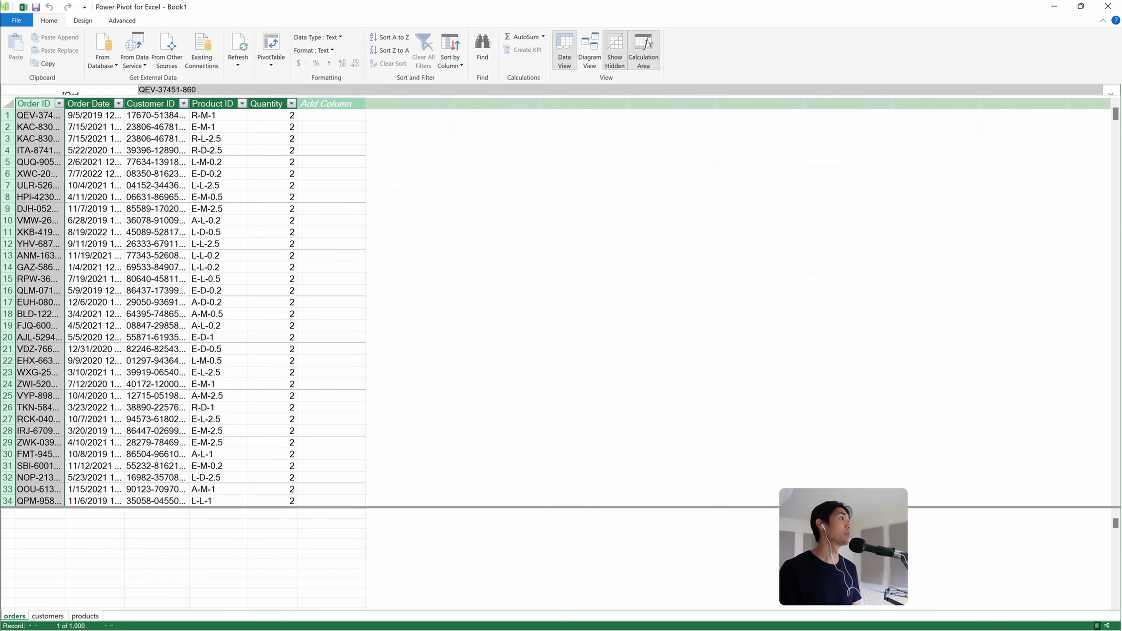
{"action": "left_click", "coordinate": [88, 104]}
{"action": "left_click", "coordinate": [150, 103]}
{"action": "left_click", "coordinate": [216, 103]}
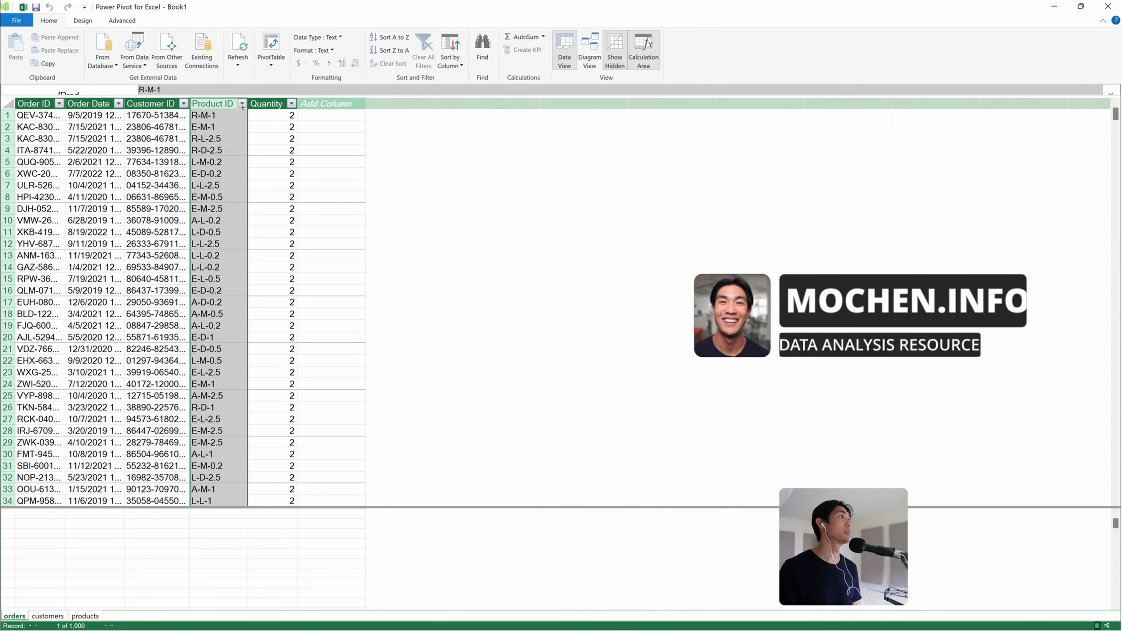
{"action": "left_click", "coordinate": [267, 104]}
{"action": "left_click", "coordinate": [210, 115]}
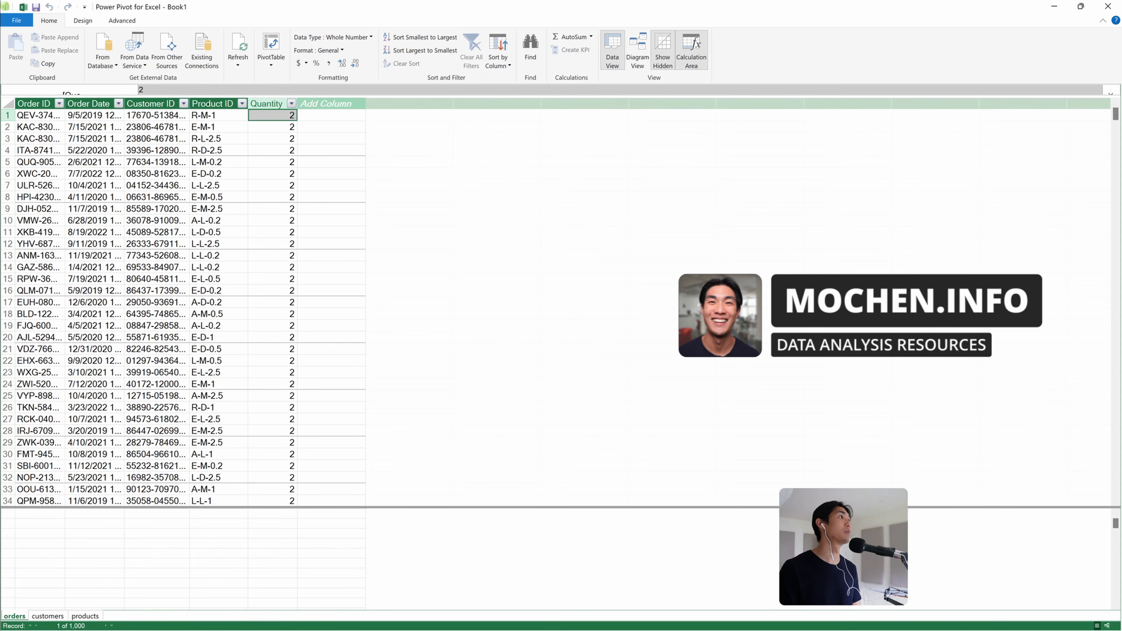
{"action": "left_click", "coordinate": [210, 115]}
{"action": "left_click", "coordinate": [47, 615]}
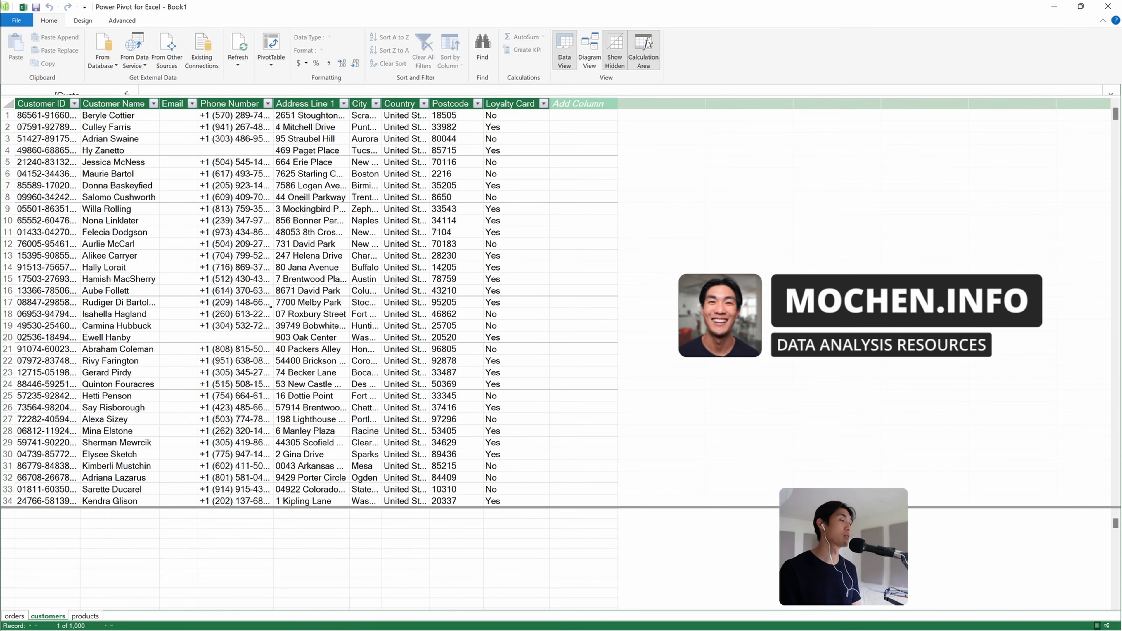
{"action": "left_click", "coordinate": [85, 616]}
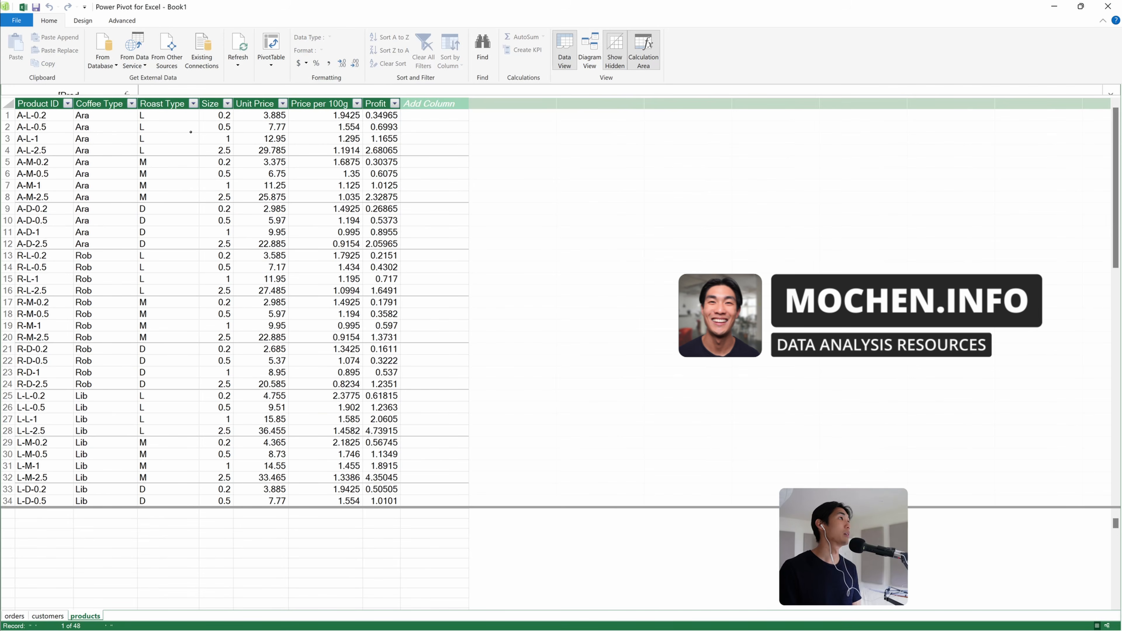
{"action": "left_click", "coordinate": [380, 103]}
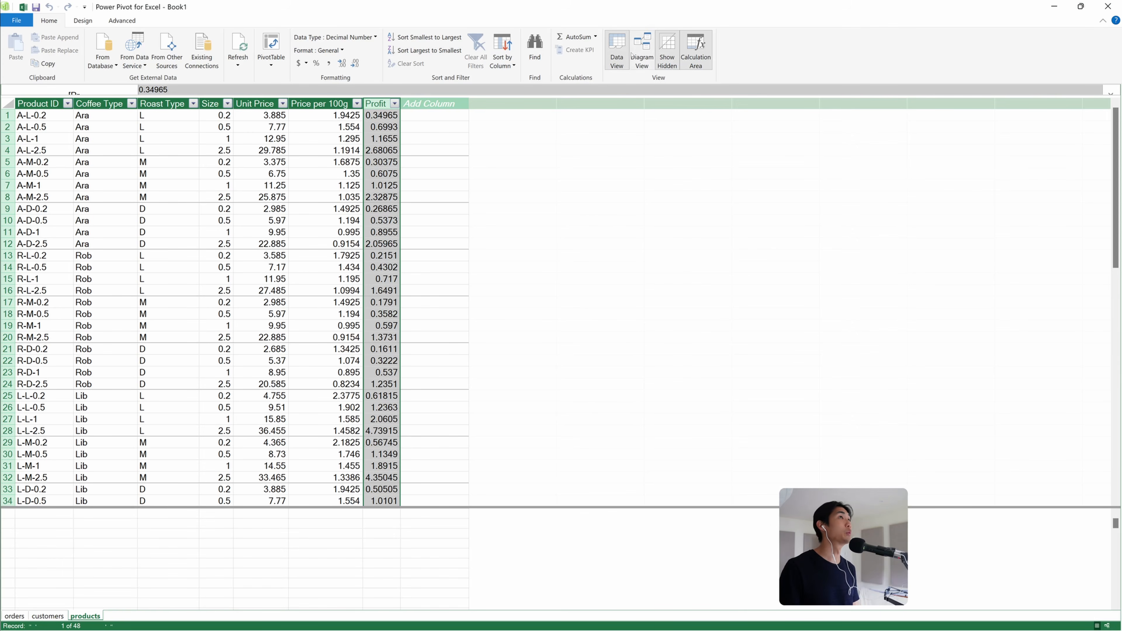
Switch to Diagram View and rearrange and enlarge the orders, customers and products tables
{"action": "left_click", "coordinate": [645, 65]}
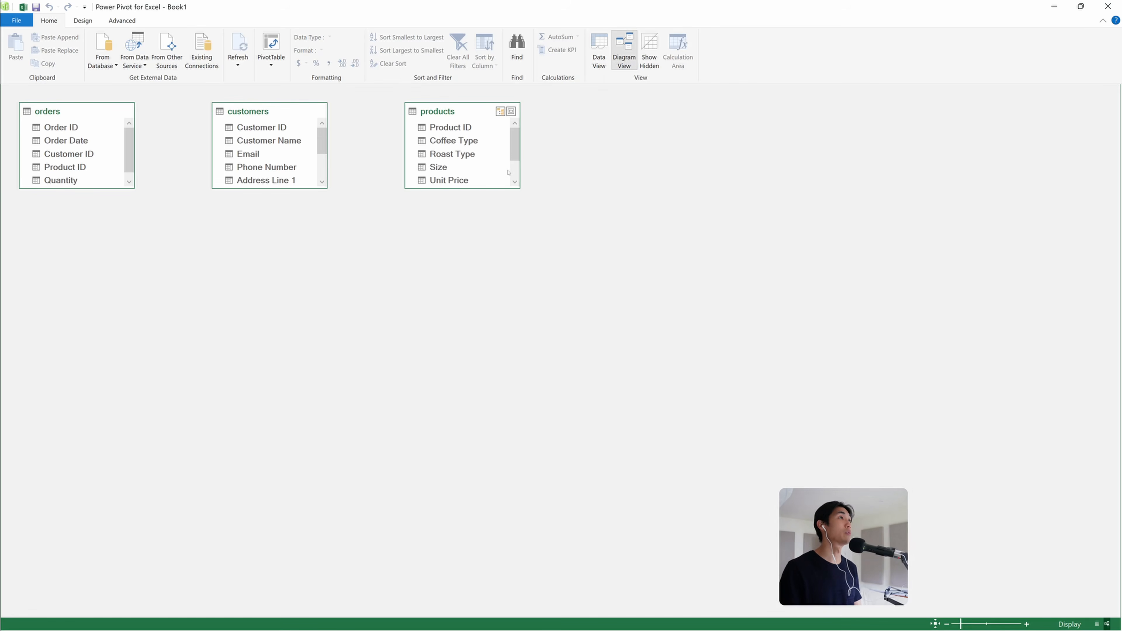
{"action": "left_click", "coordinate": [599, 54]}
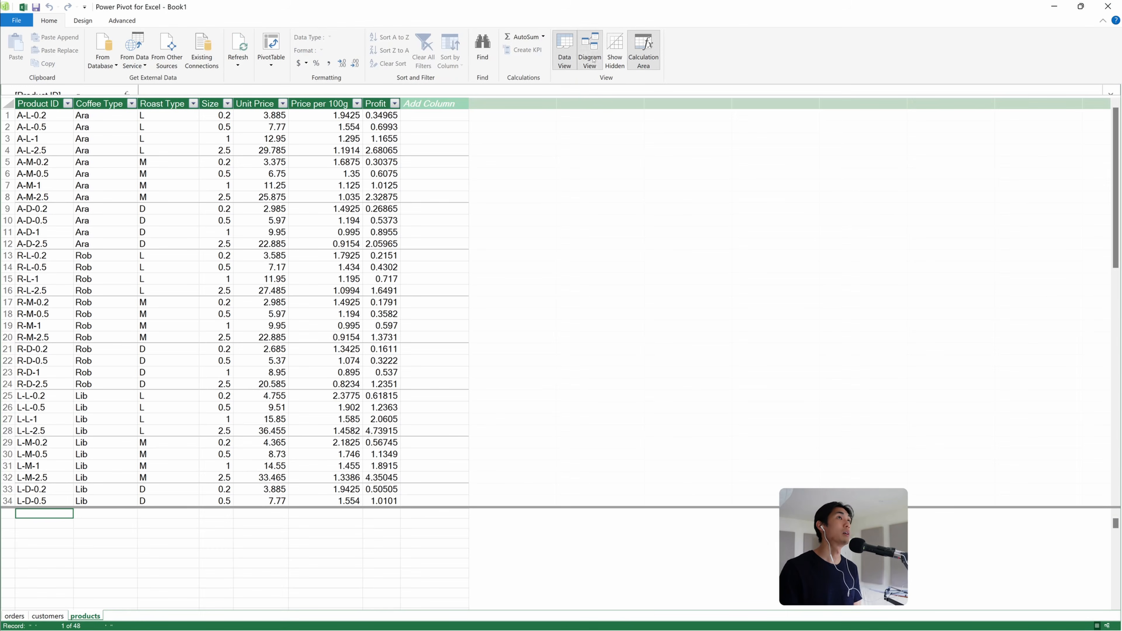
{"action": "left_click", "coordinate": [590, 48]}
{"action": "left_click_drag", "start_coordinate": [56, 107], "coordinate": [94, 120]}
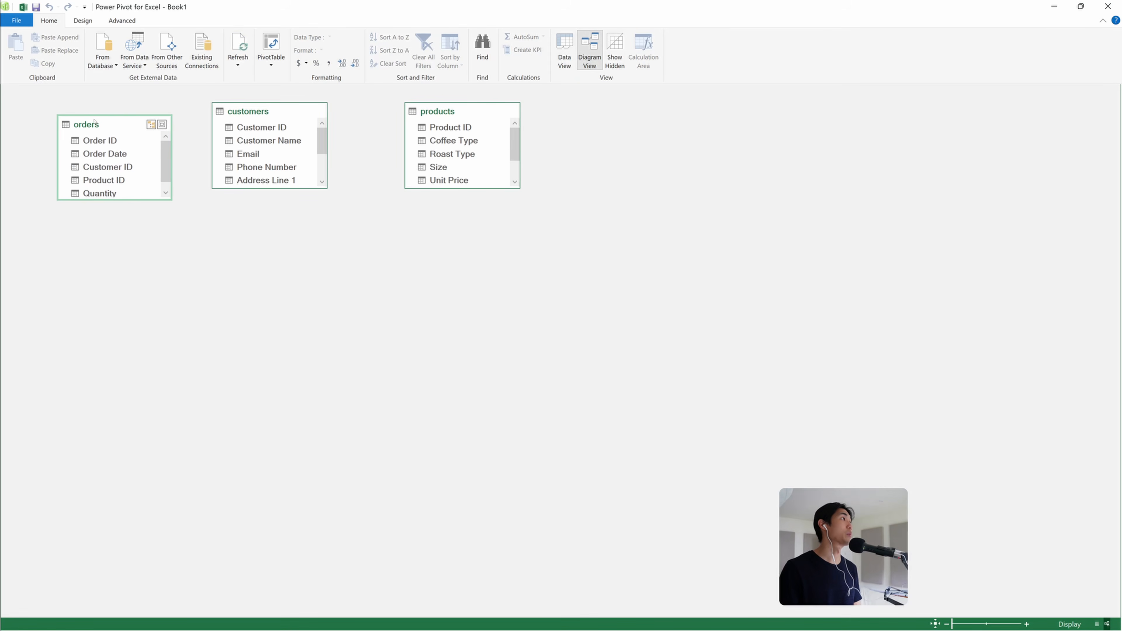
{"action": "left_click_drag", "start_coordinate": [328, 188], "coordinate": [367, 259]}
{"action": "left_click_drag", "start_coordinate": [174, 201], "coordinate": [181, 296]}
{"action": "left_click_drag", "start_coordinate": [521, 187], "coordinate": [562, 281]}
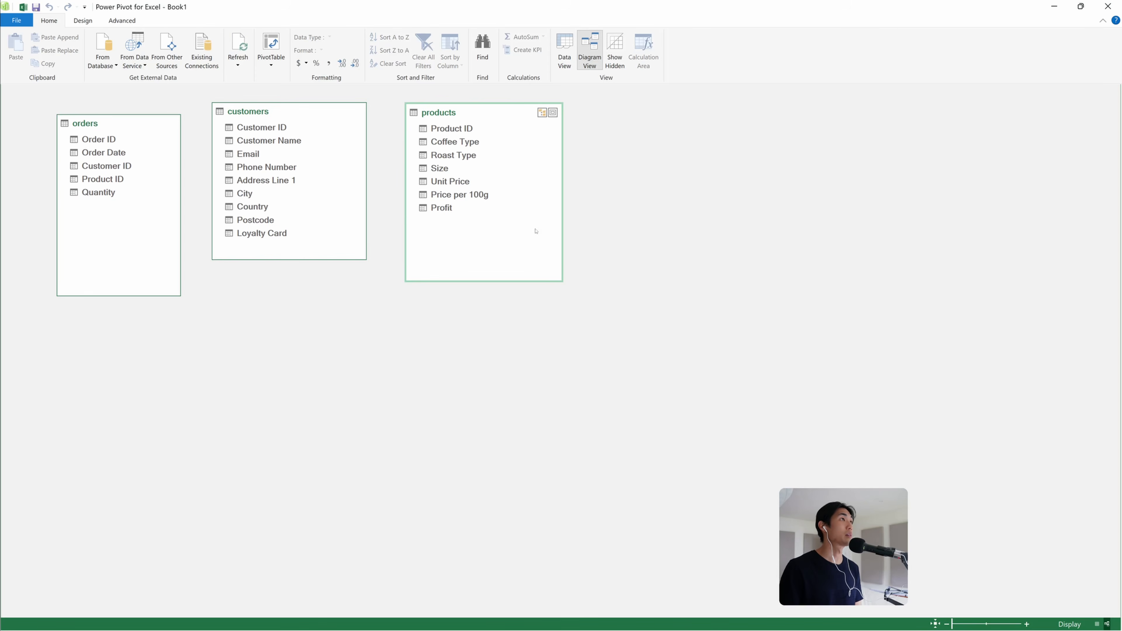
{"action": "left_click_drag", "start_coordinate": [468, 116], "coordinate": [255, 365]}
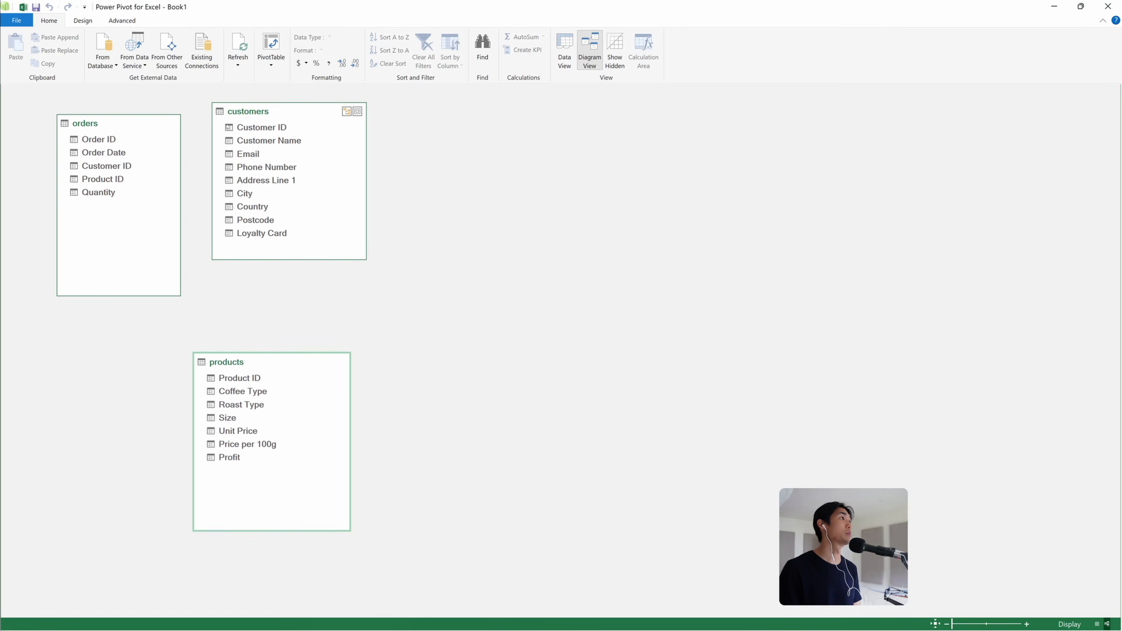
{"action": "left_click_drag", "start_coordinate": [247, 114], "coordinate": [306, 115]}
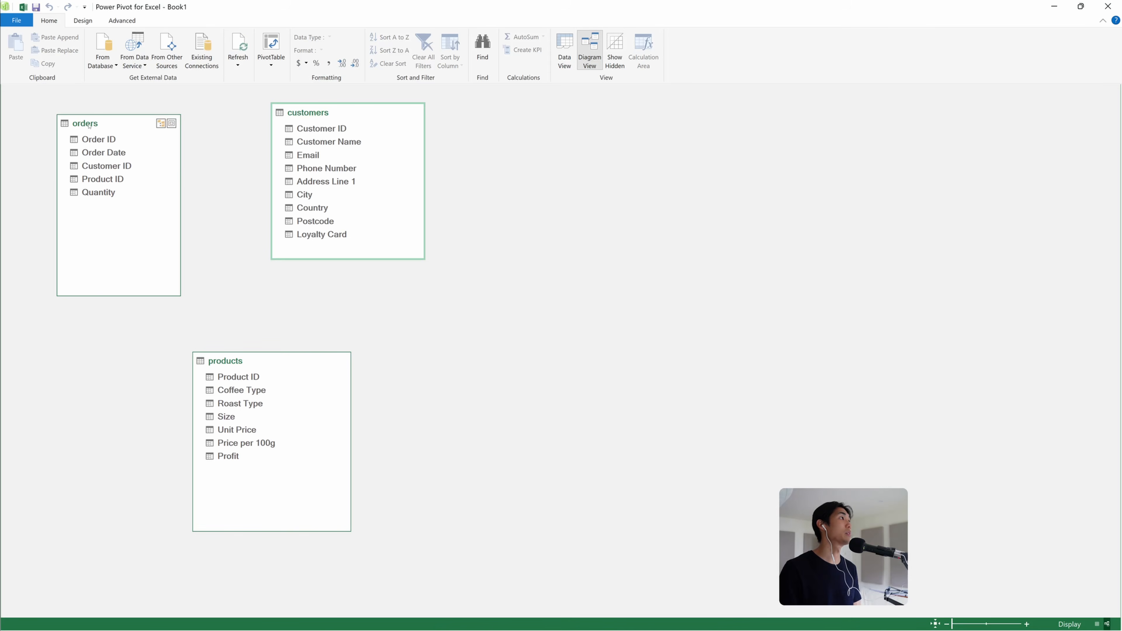
Create relationships linking orders' Customer ID to customers and orders' Product ID to products
{"action": "mouse_move", "coordinate": [109, 165]}
{"action": "left_mouse_down"}
{"action": "mouse_move", "coordinate": [163, 168]}
{"action": "mouse_move", "coordinate": [306, 128]}
{"action": "left_mouse_up"}
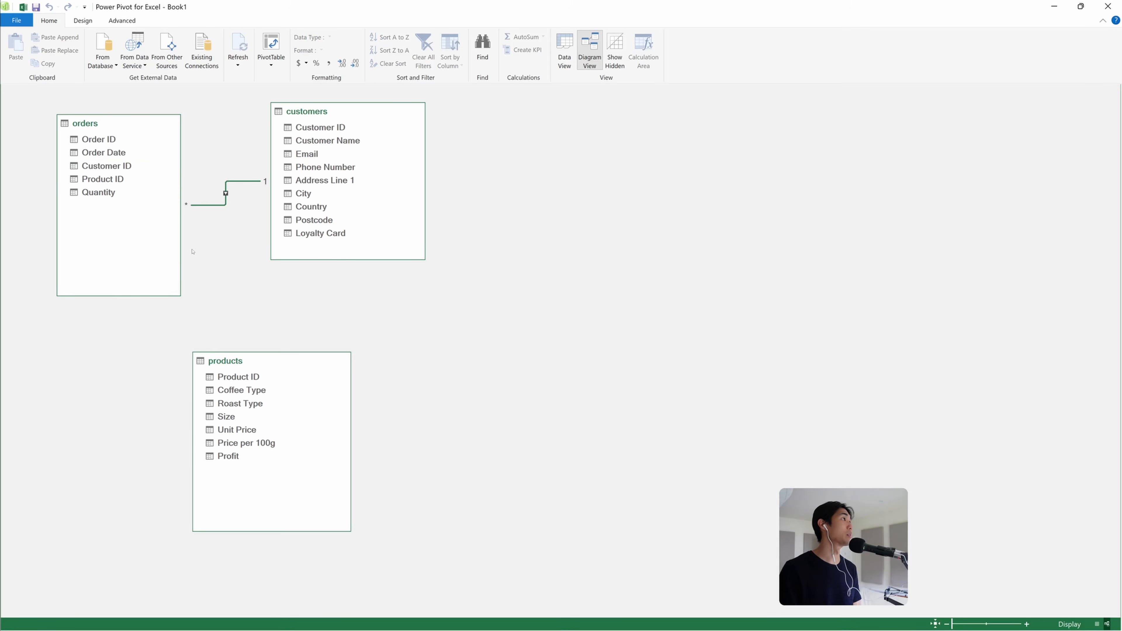
{"action": "left_click_drag", "start_coordinate": [224, 364], "coordinate": [242, 343]}
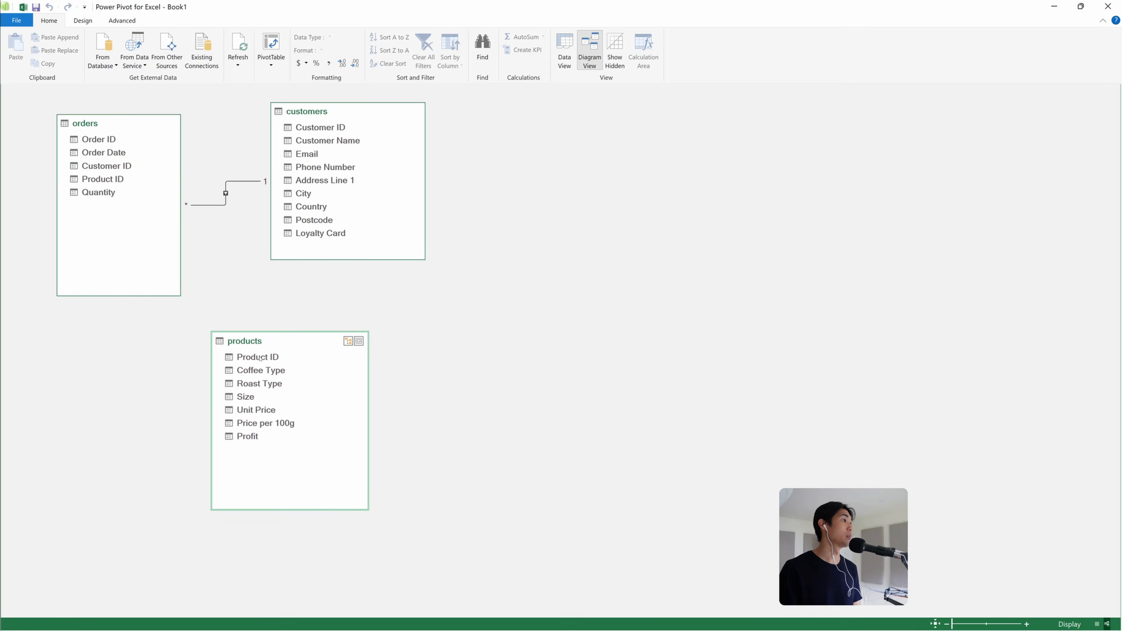
{"action": "left_click_drag", "start_coordinate": [258, 361], "coordinate": [120, 181]}
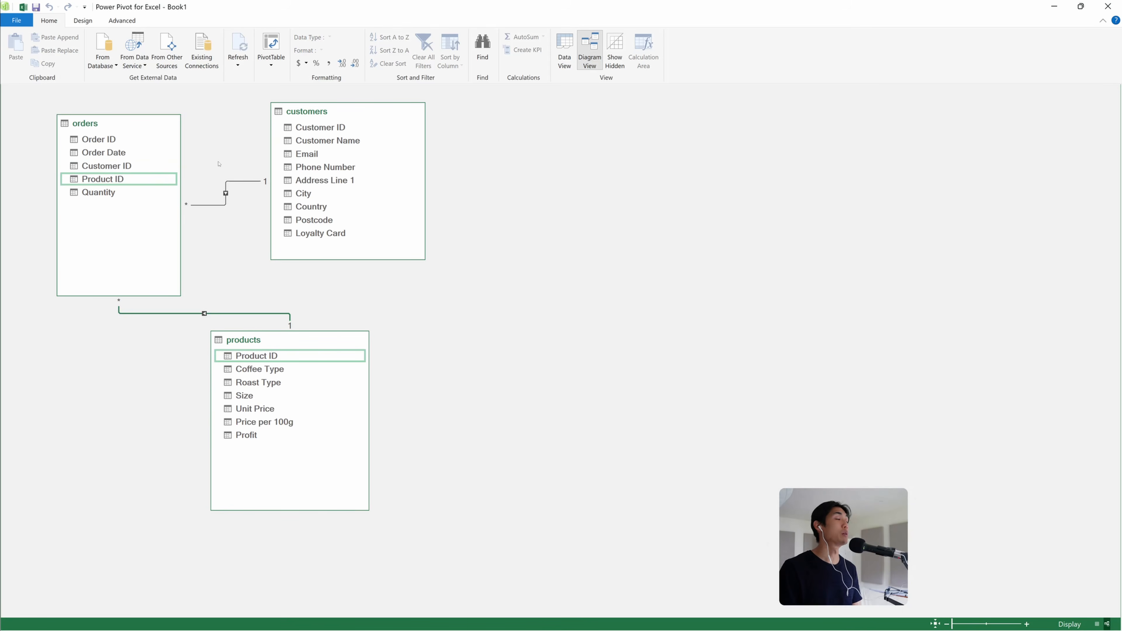
Review the table relationships in the Manage Relationships dialog
{"action": "left_click", "coordinate": [83, 20]}
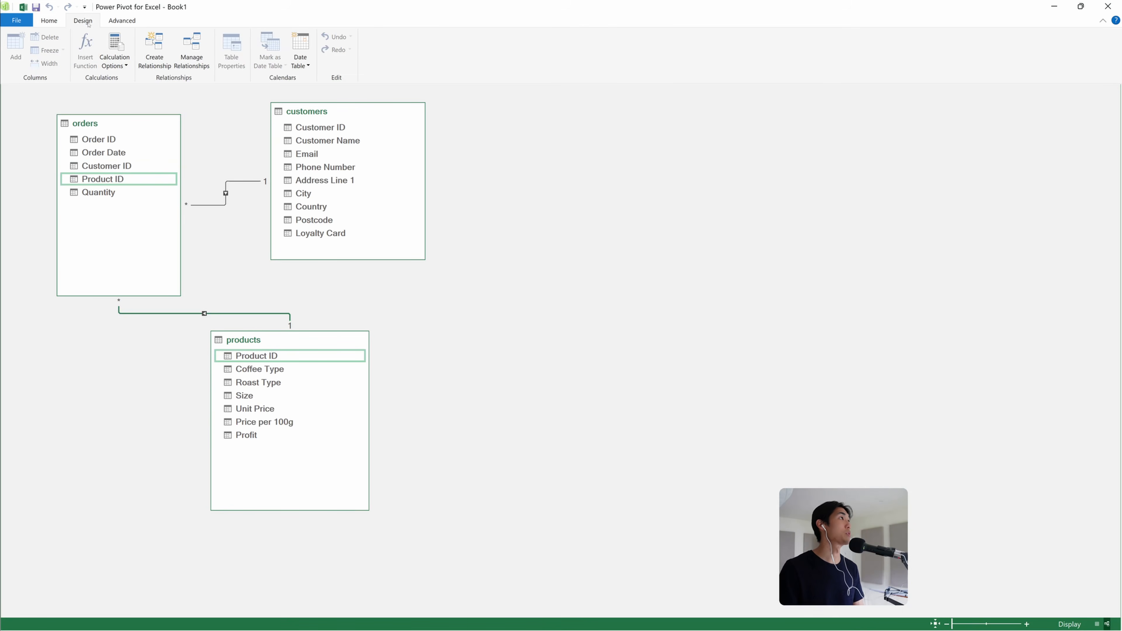
{"action": "left_click", "coordinate": [175, 57]}
{"action": "left_click_drag", "start_coordinate": [265, 82], "coordinate": [421, 119]}
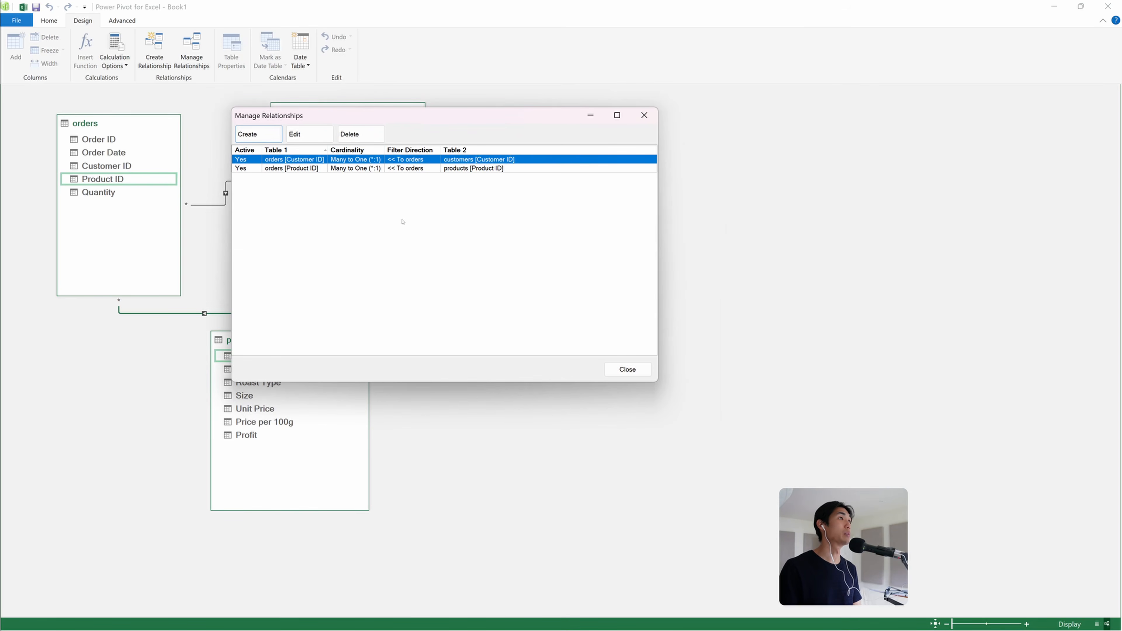
{"action": "left_click", "coordinate": [628, 370]}
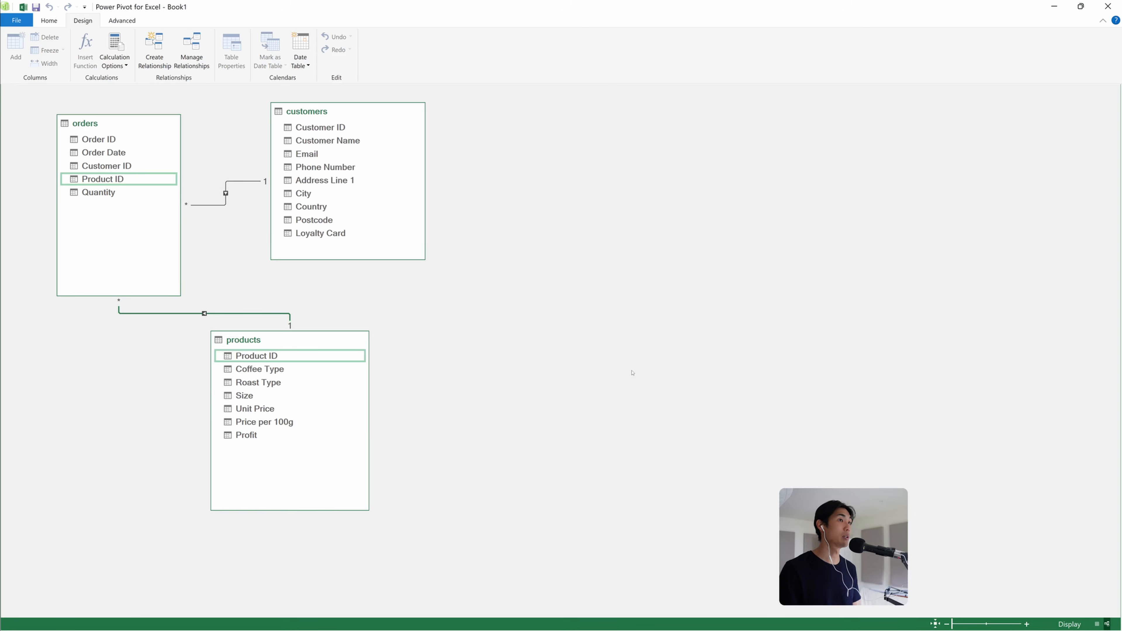
Return to Data View and inspect the orders table's Quantity and Product ID columns
{"action": "left_click", "coordinate": [49, 21]}
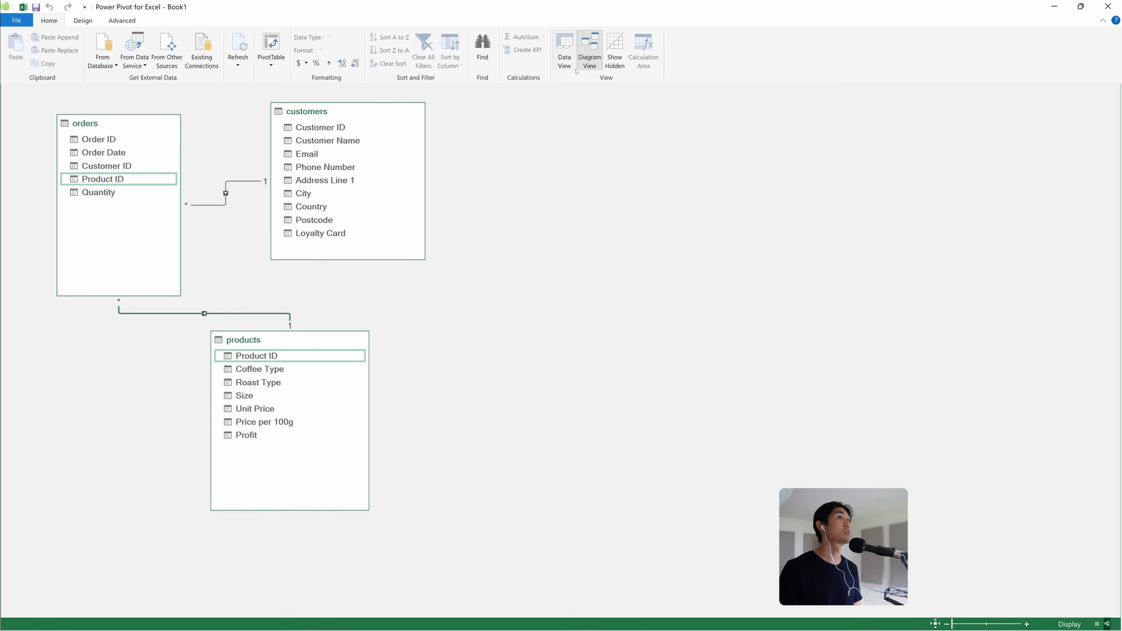
{"action": "left_click", "coordinate": [565, 49]}
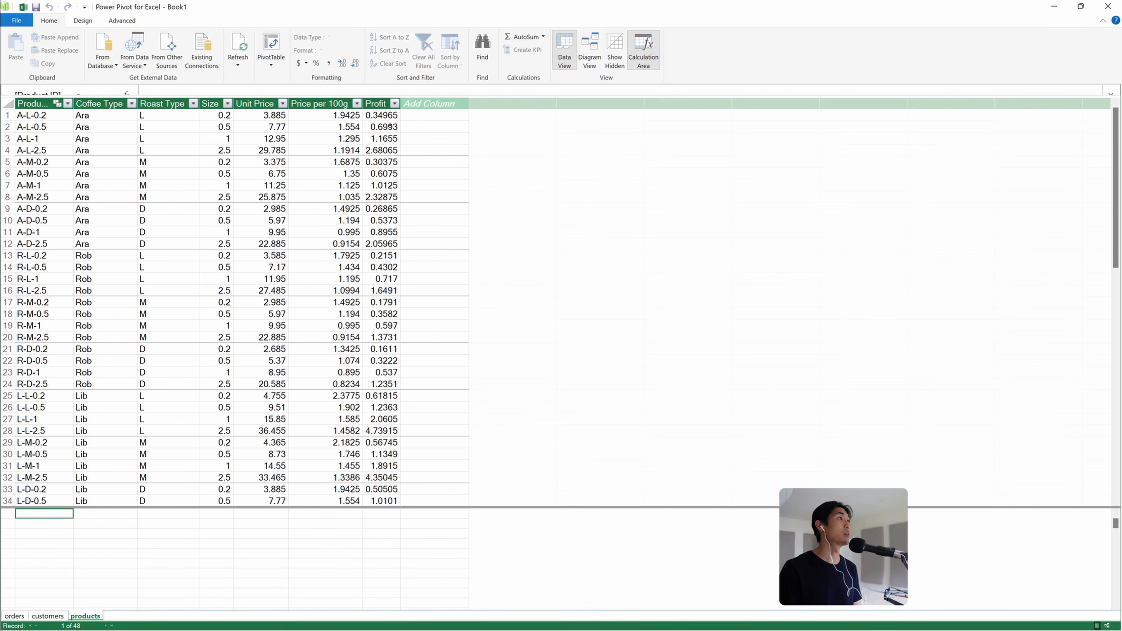
{"action": "left_click", "coordinate": [14, 616]}
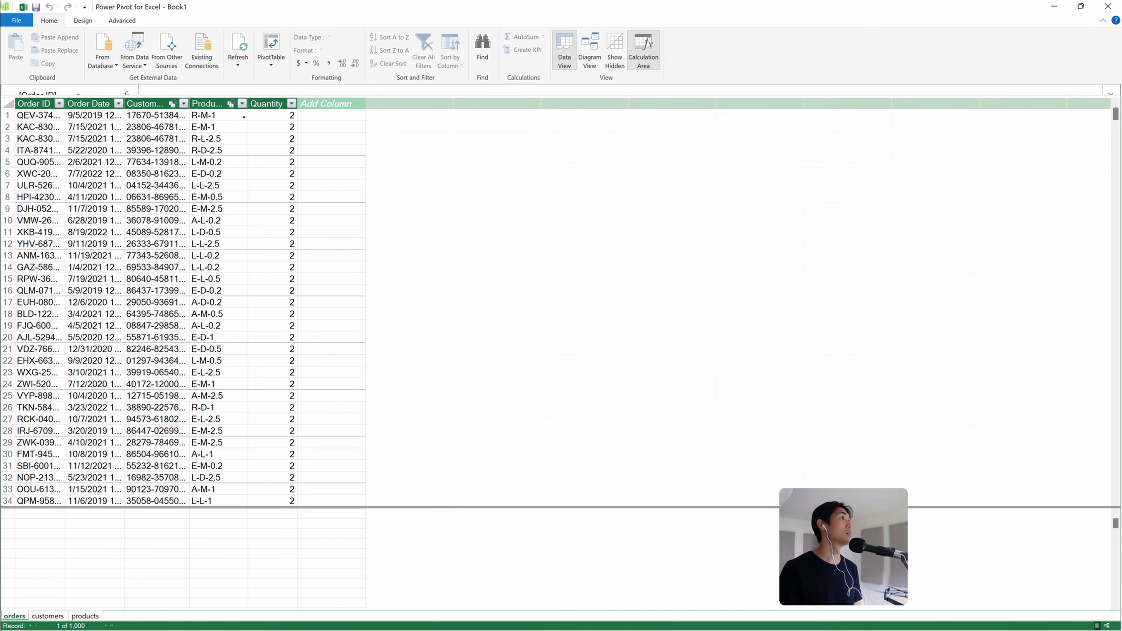
{"action": "left_click", "coordinate": [257, 109]}
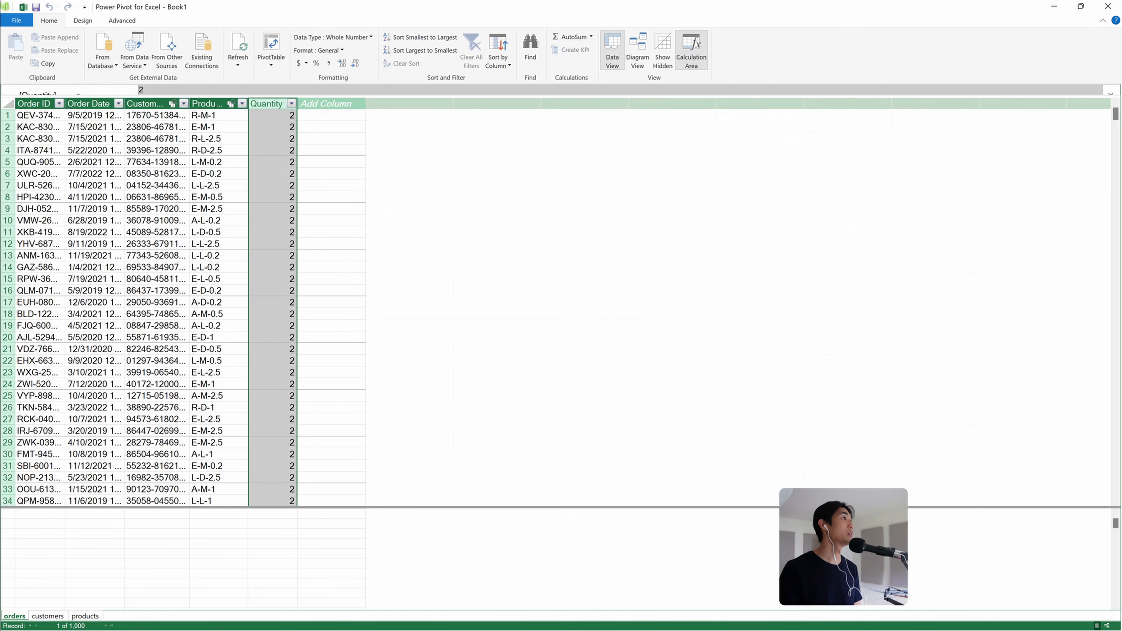
{"action": "left_click", "coordinate": [218, 109]}
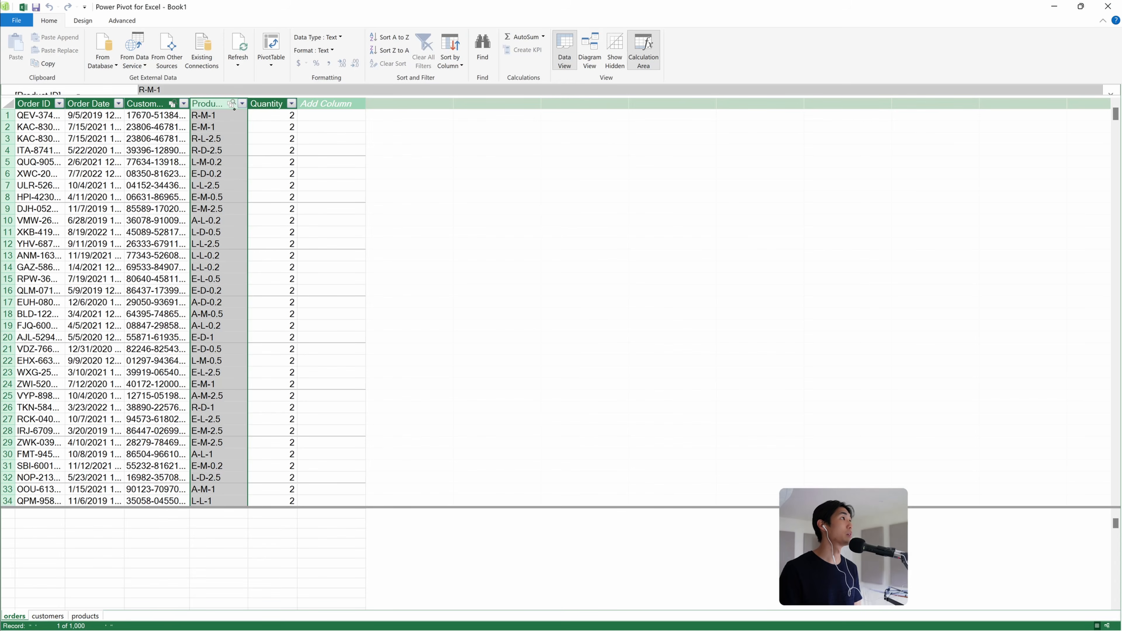
{"action": "left_click_drag", "start_coordinate": [248, 103], "coordinate": [290, 103]}
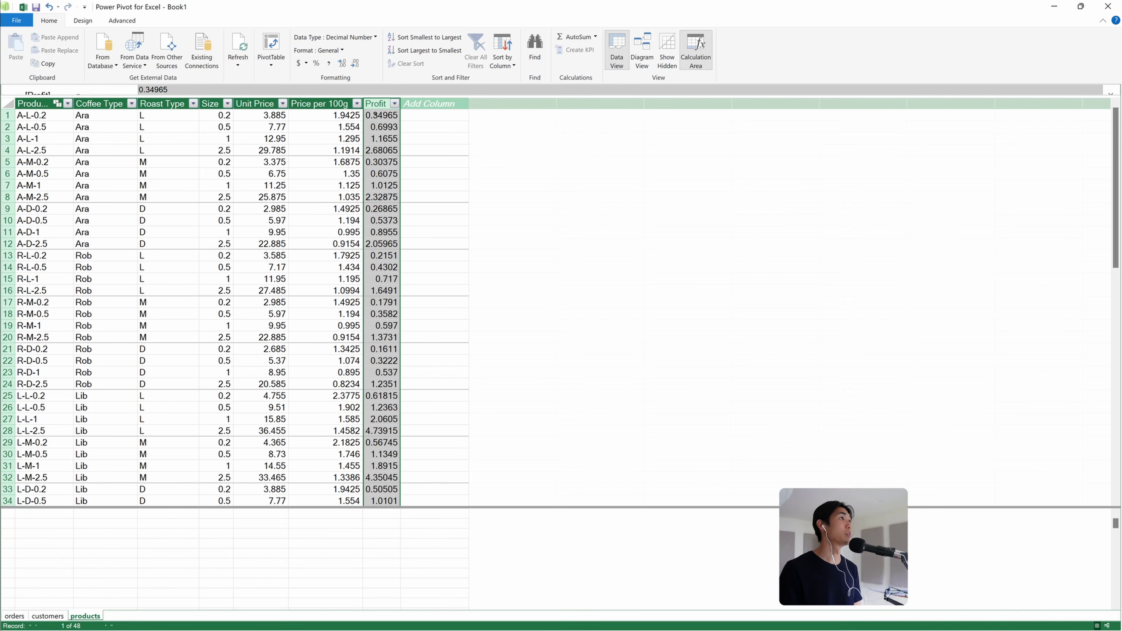
In the orders table, add a calculated column with the formula =RELATED(products[Profit])*orders[Quantity]
{"action": "left_click", "coordinate": [14, 616]}
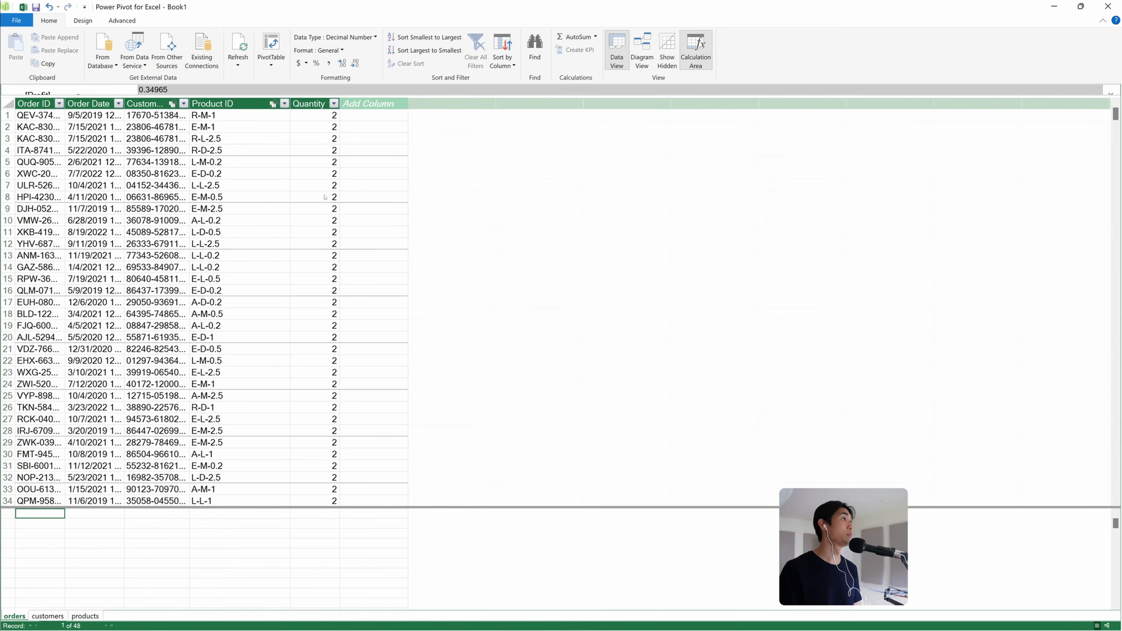
{"action": "left_click", "coordinate": [318, 103]}
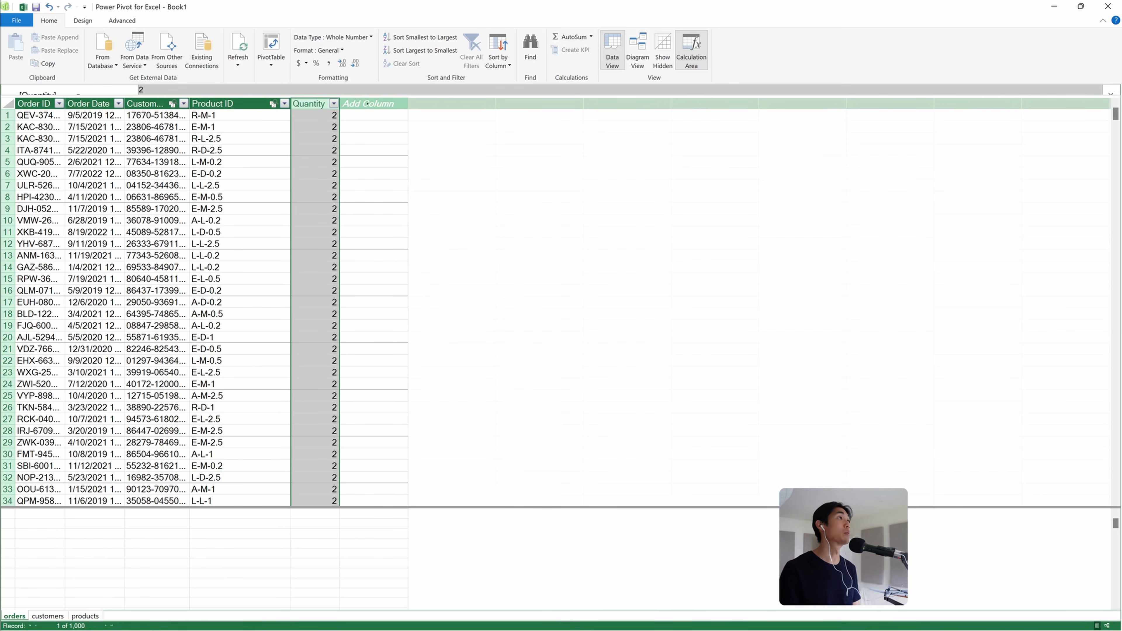
{"action": "left_click", "coordinate": [367, 104]}
{"action": "left_click", "coordinate": [356, 89]}
{"action": "type", "text": "=r"}
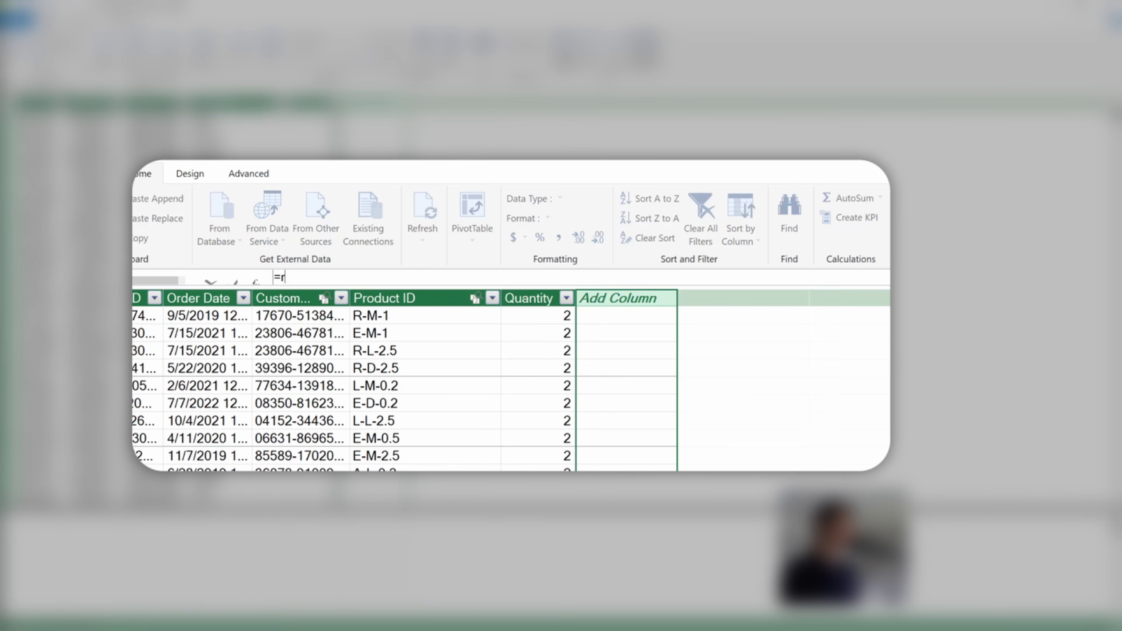
{"action": "type", "text": "elated("}
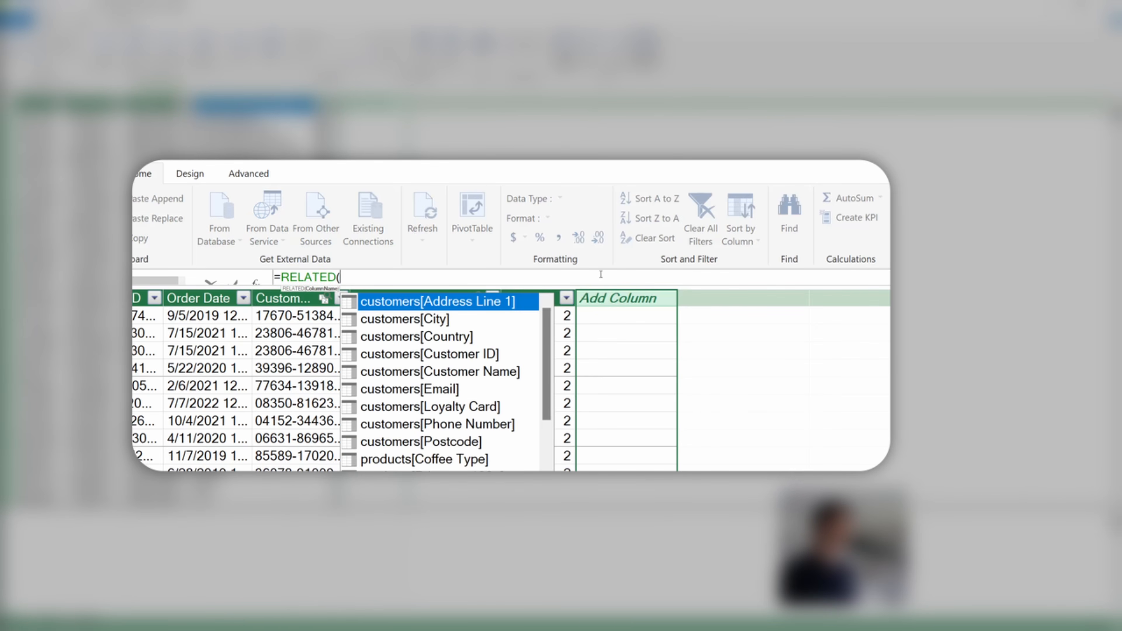
{"action": "type", "text": "p"}
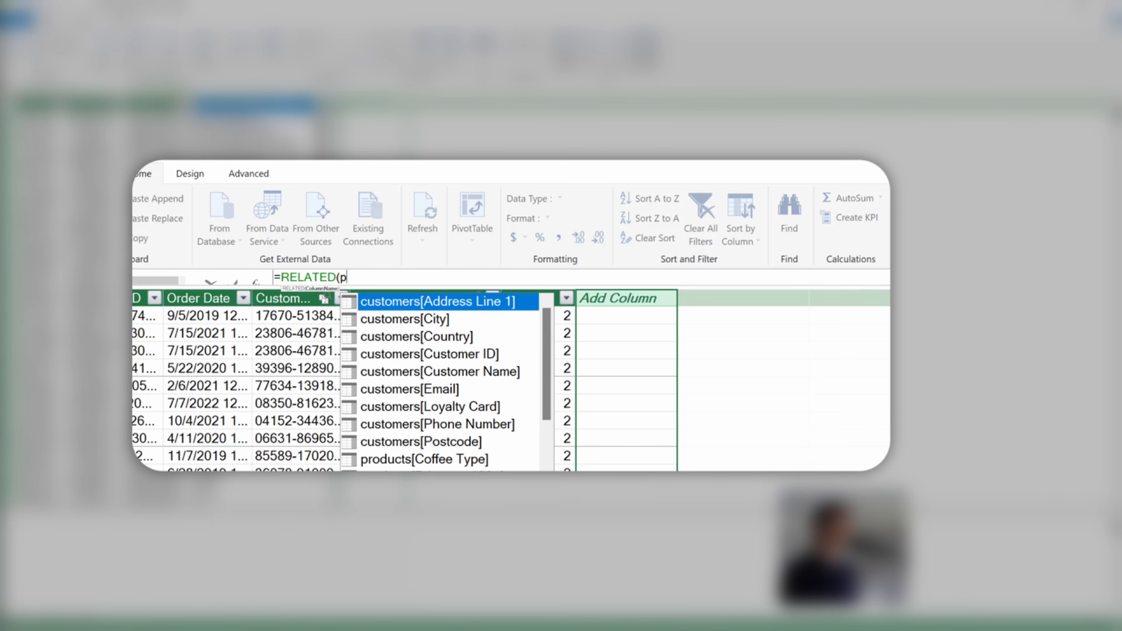
{"action": "type", "text": "rofit"}
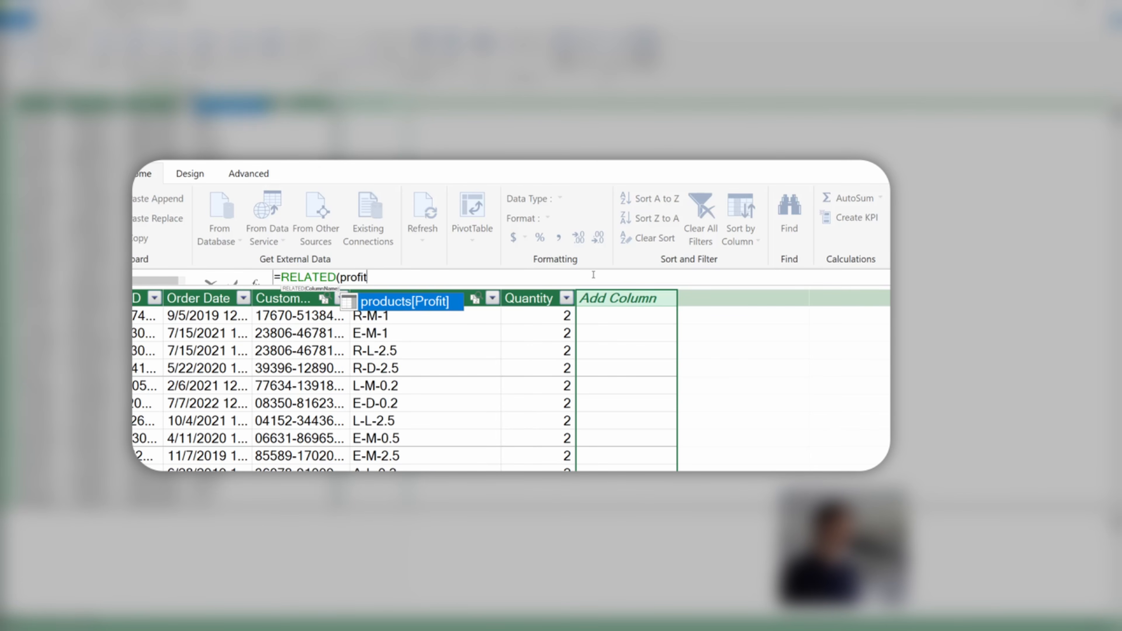
{"action": "key", "text": "Tab"}
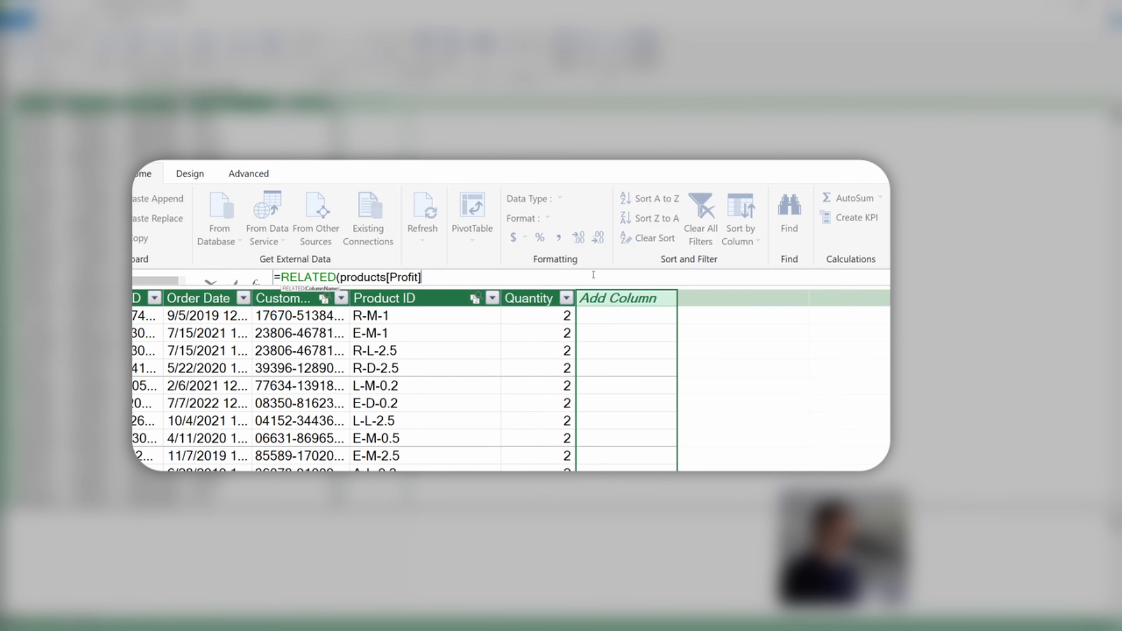
{"action": "type", "text": ")*q"}
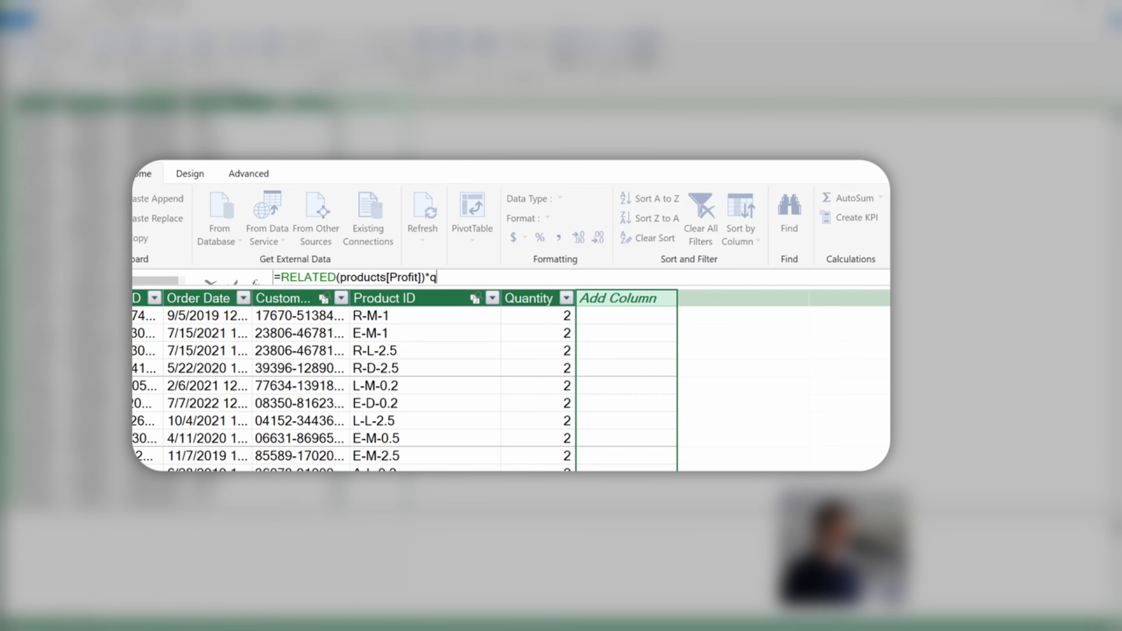
{"action": "type", "text": "uant"}
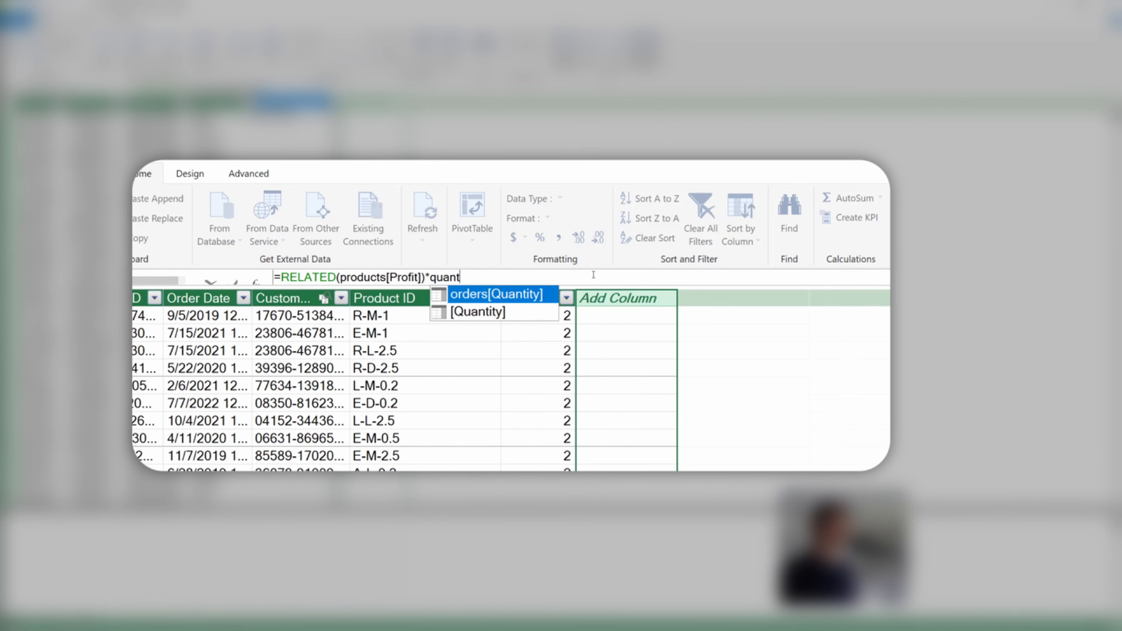
{"action": "key", "text": "Tab"}
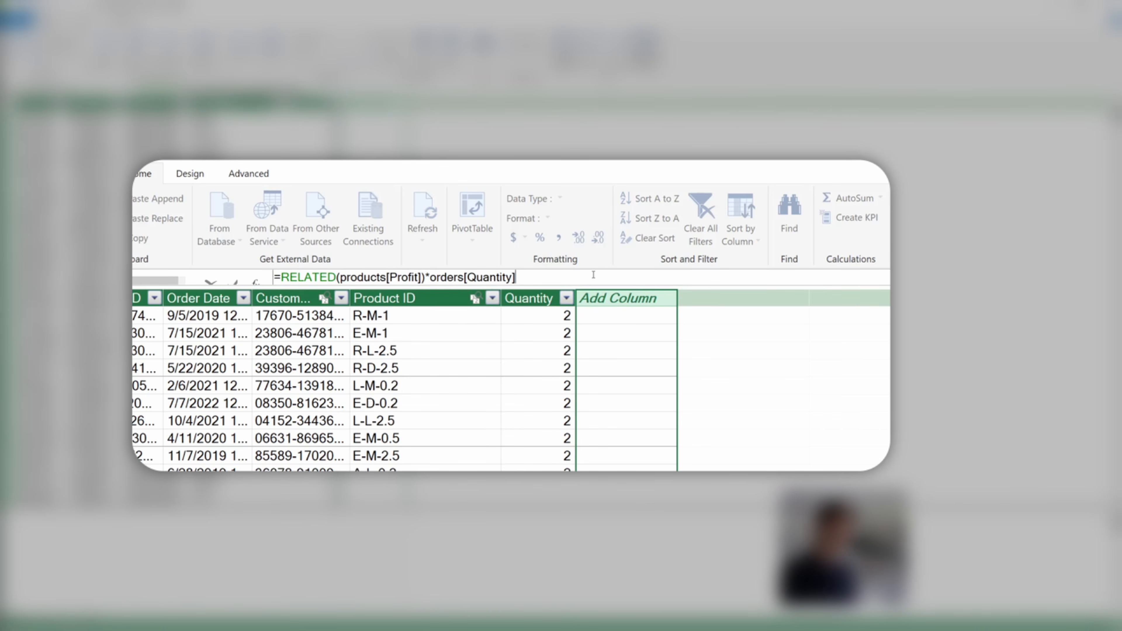
{"action": "key", "text": "Return"}
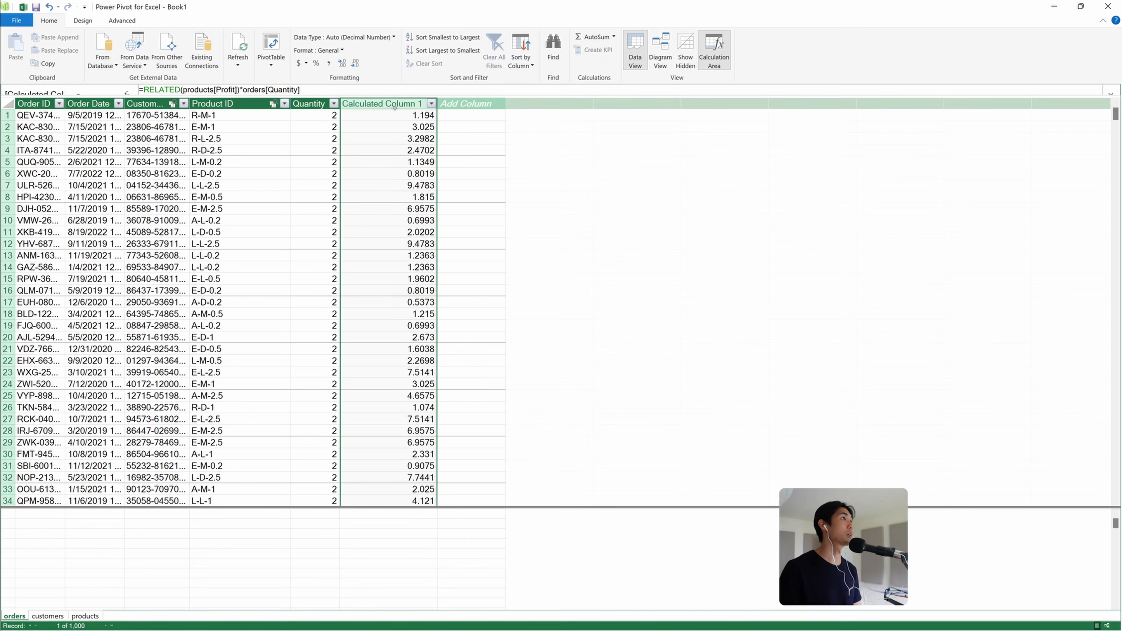
Rename the new calculated column to Profit
{"action": "double_click", "coordinate": [394, 104]}
{"action": "type", "text": "Profit"}
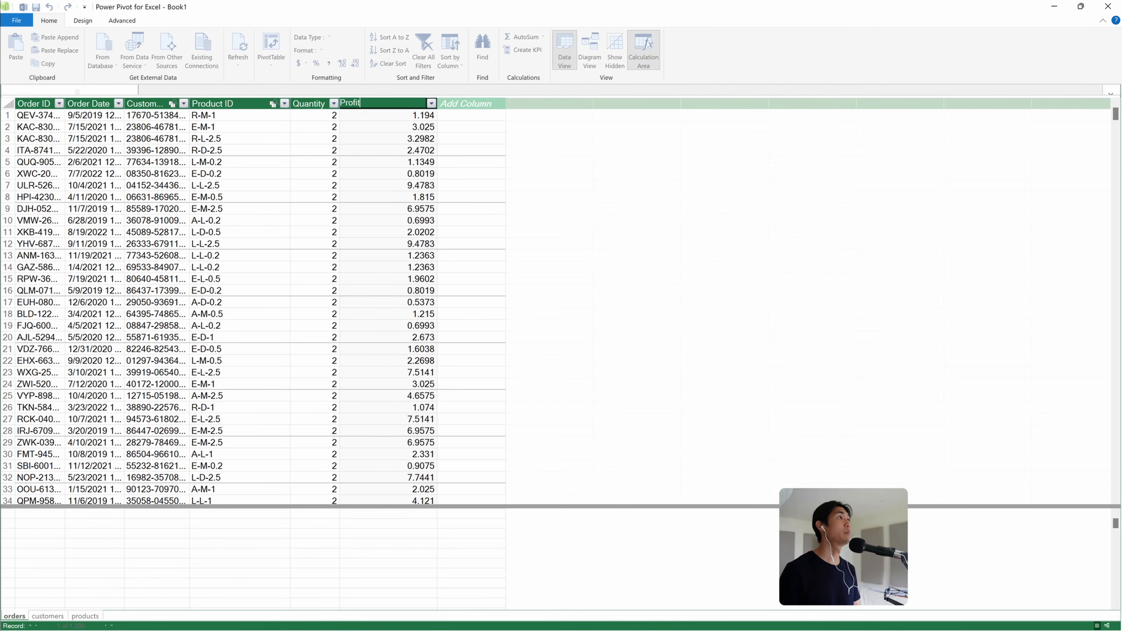
{"action": "key", "text": "Return"}
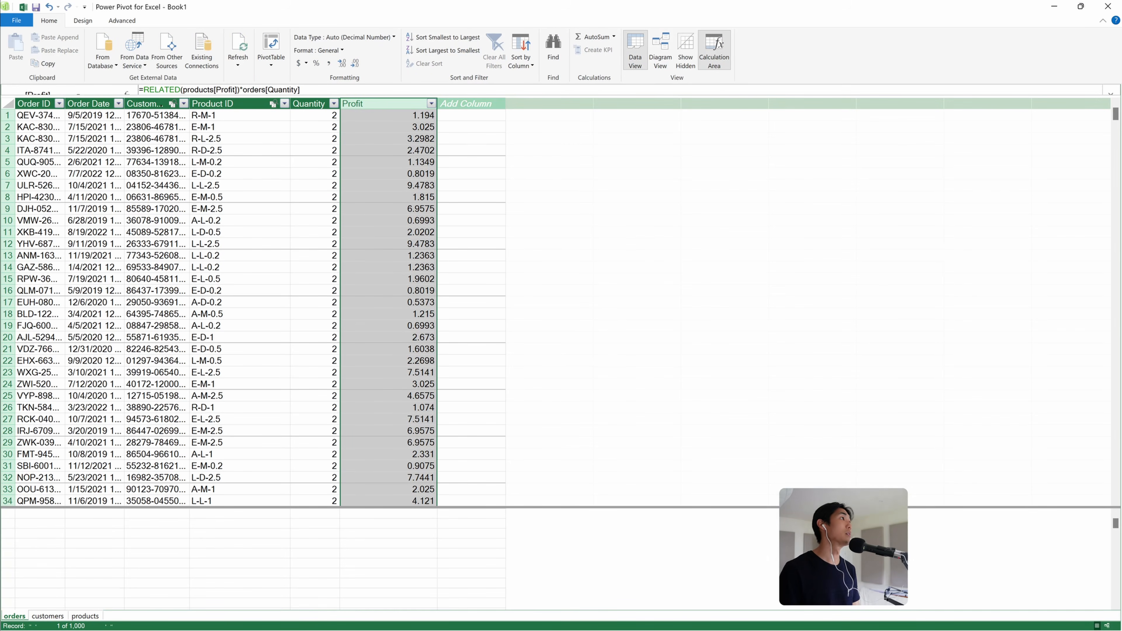
Widen the Customer ID column and add a calculated column =CALCULATE(COUNTROWS(orders),ALLEXCEPT(orders,orders[Customer ID]))>1
{"action": "double_click", "coordinate": [190, 104]}
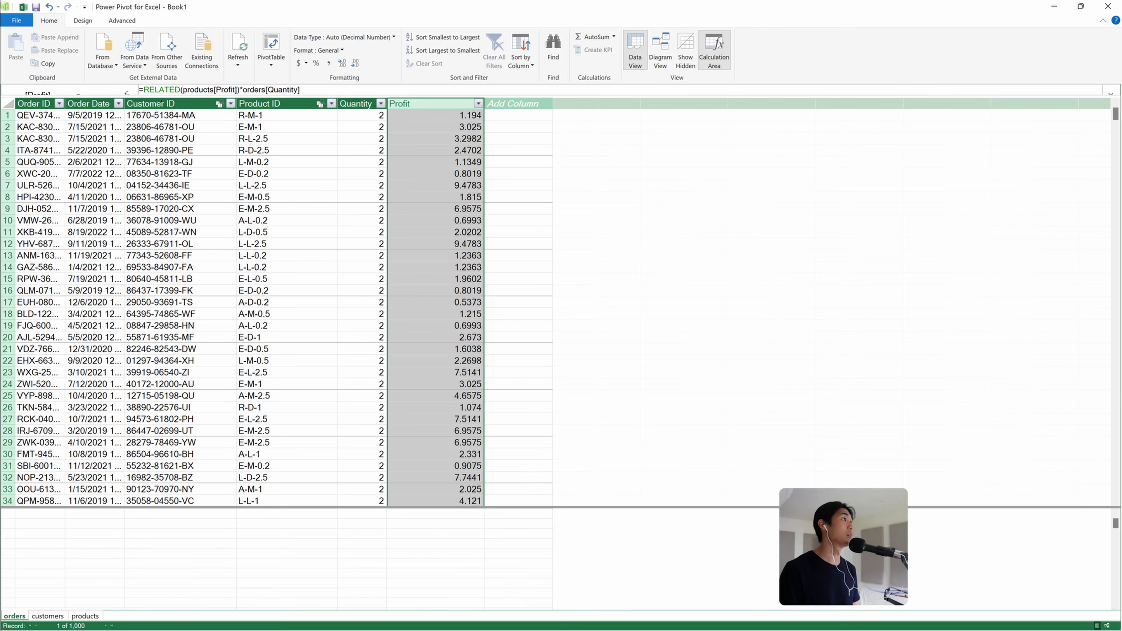
{"action": "left_click", "coordinate": [162, 103]}
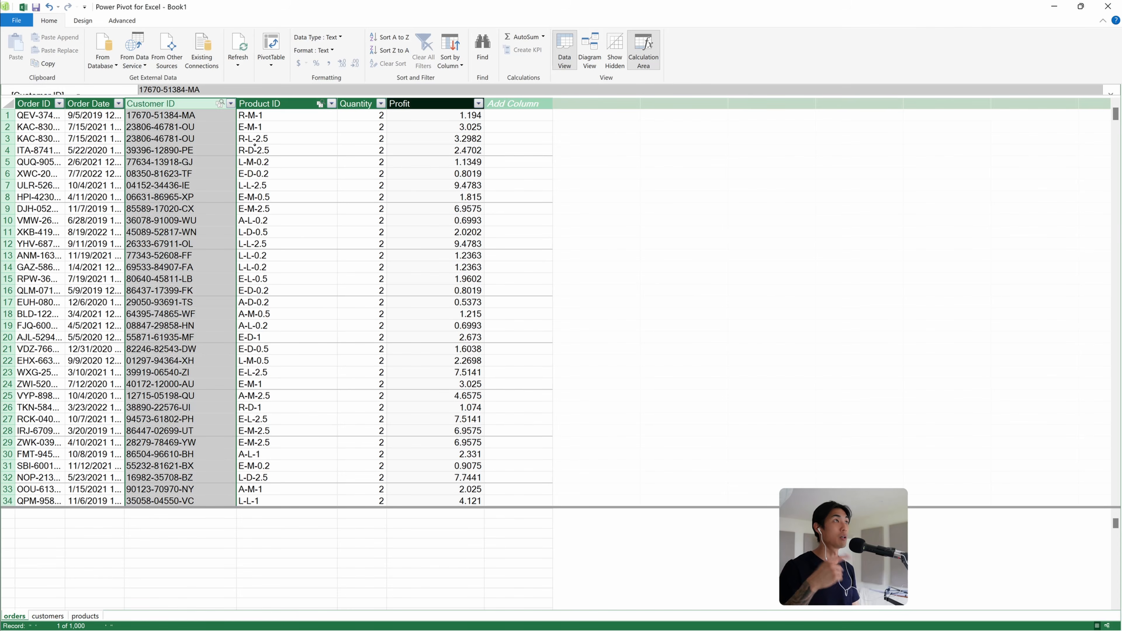
{"action": "left_click", "coordinate": [512, 103]}
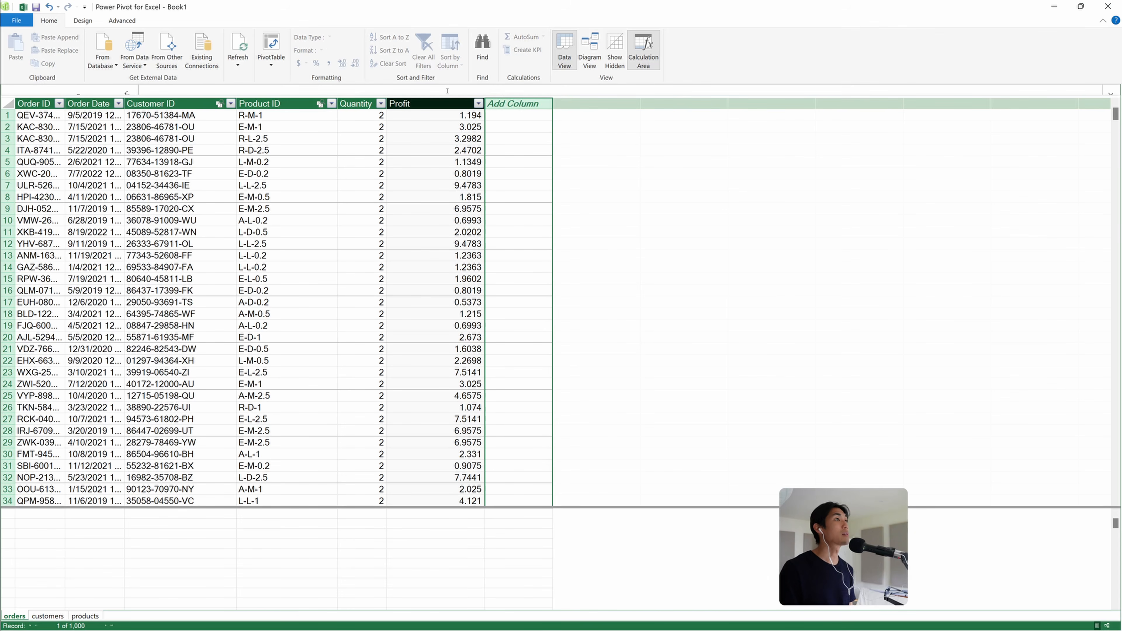
{"action": "type", "text": "="}
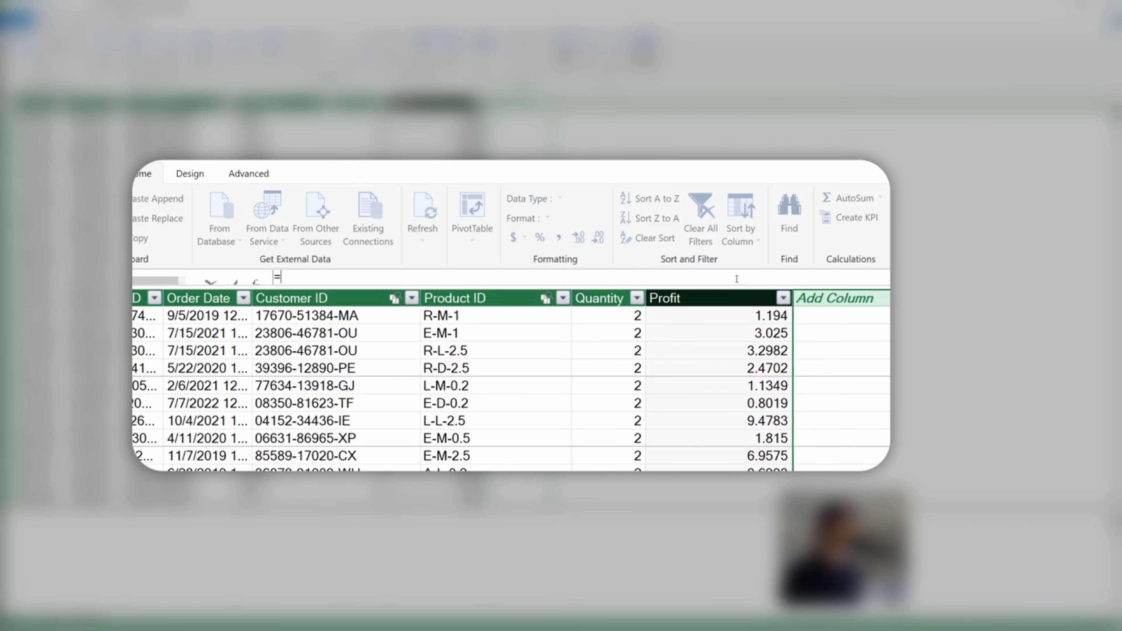
{"action": "type", "text": "calcula"}
{"action": "key", "text": "Tab"}
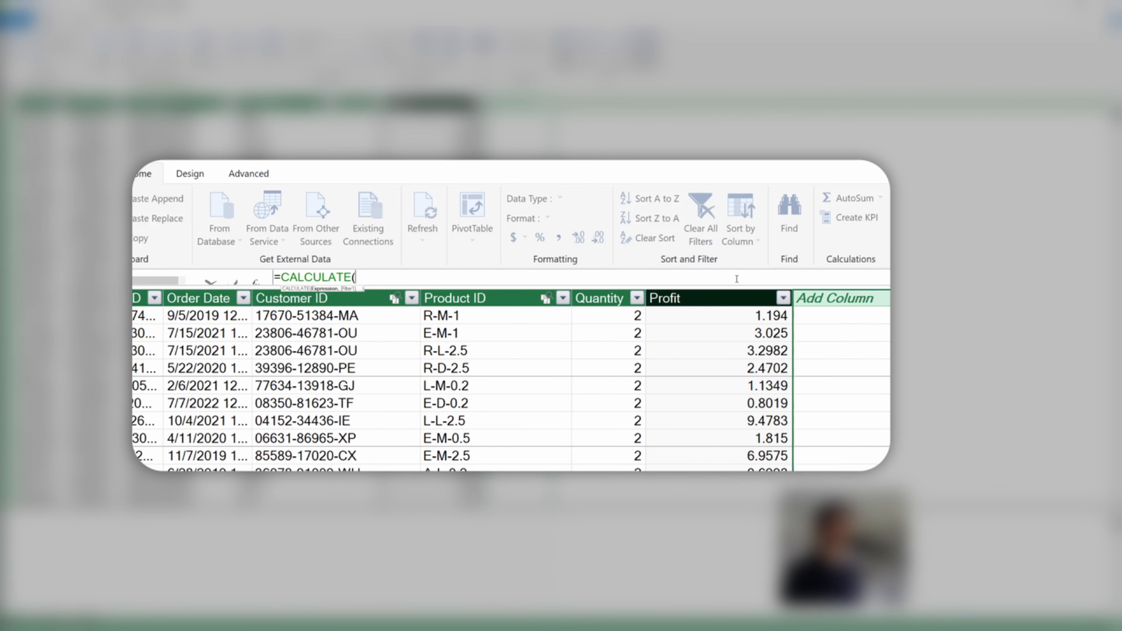
{"action": "type", "text": "countrow"}
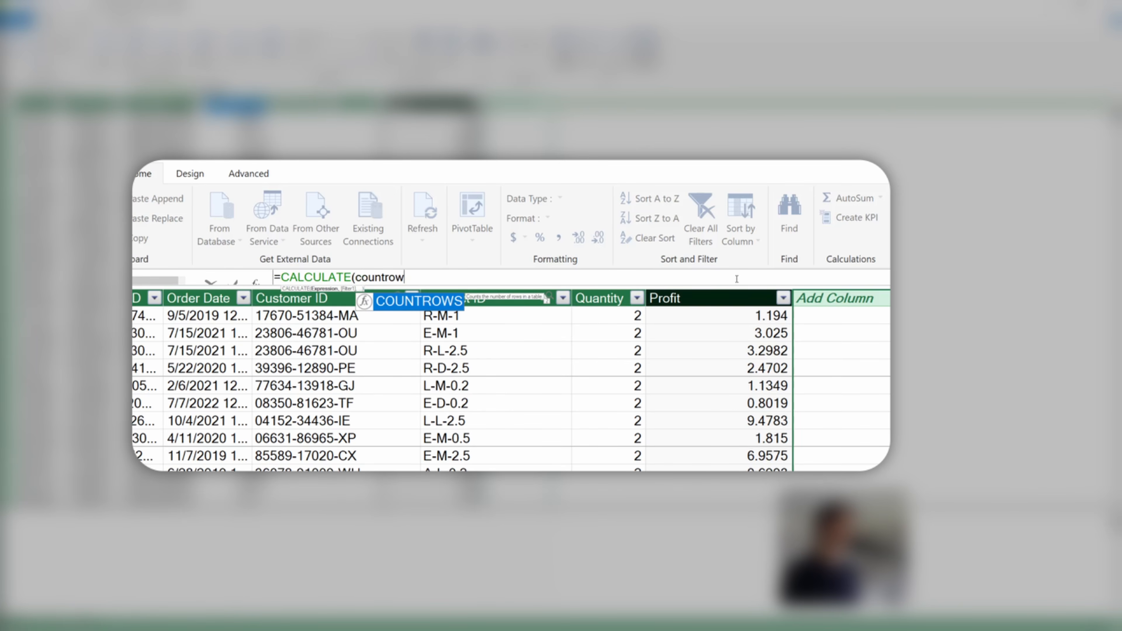
{"action": "key", "text": "Tab"}
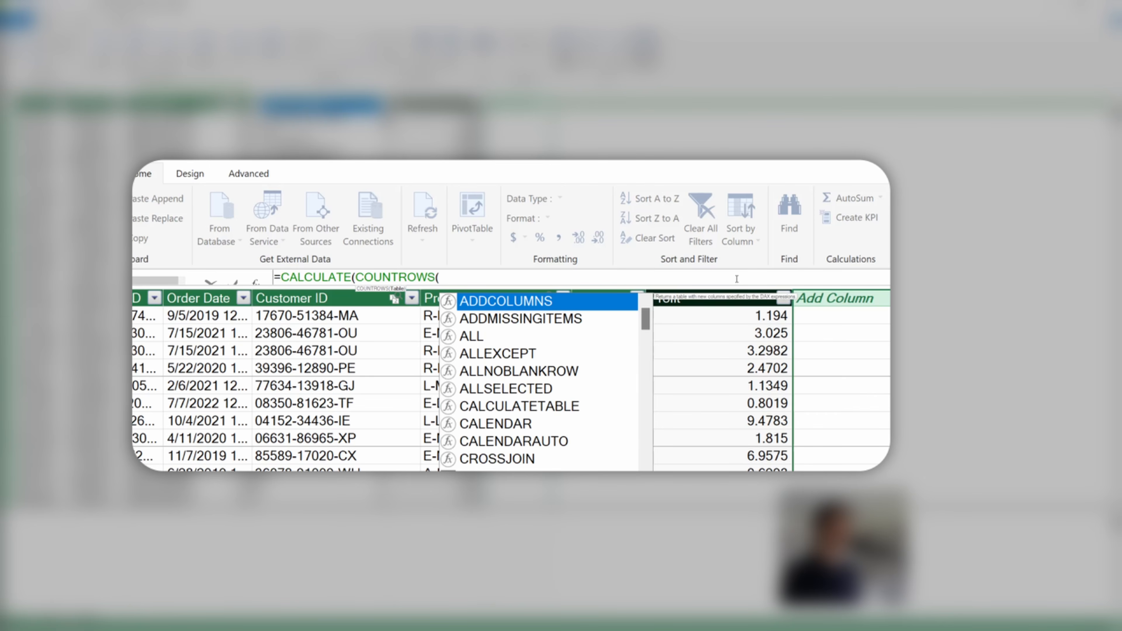
{"action": "type", "text": "orders"}
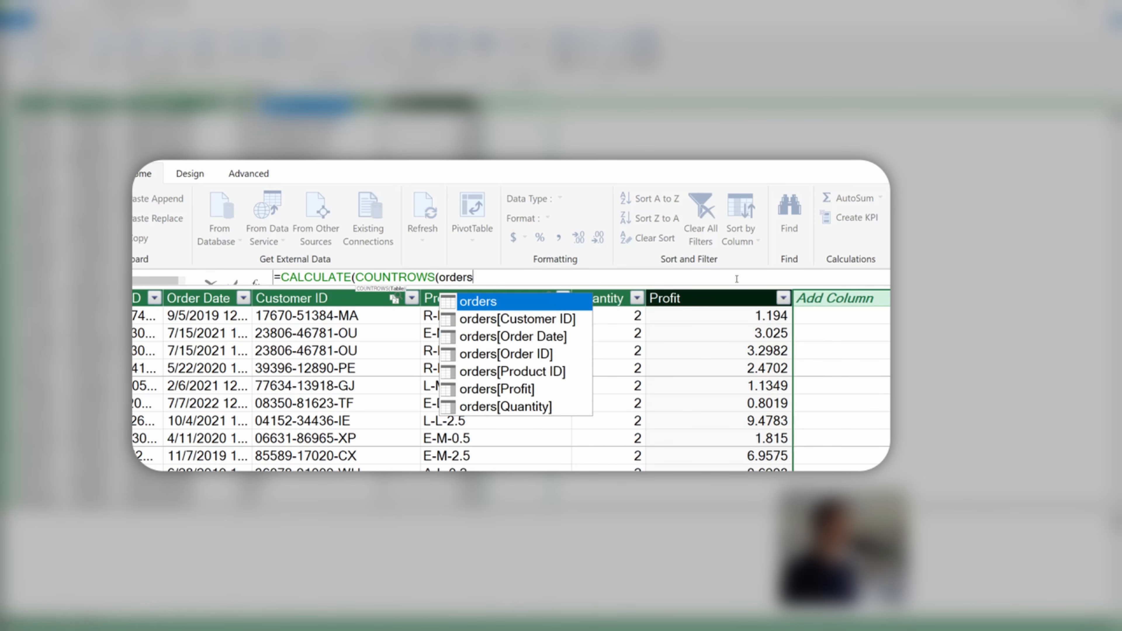
{"action": "key", "text": "Escape"}
{"action": "type", "text": ")"}
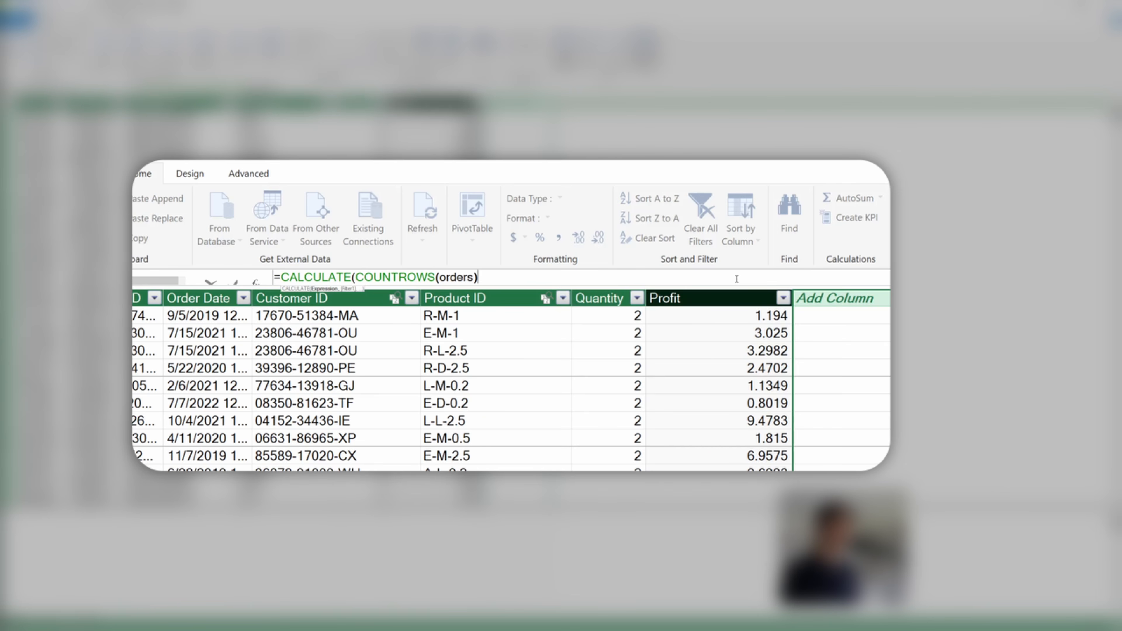
{"action": "type", "text": ",a"}
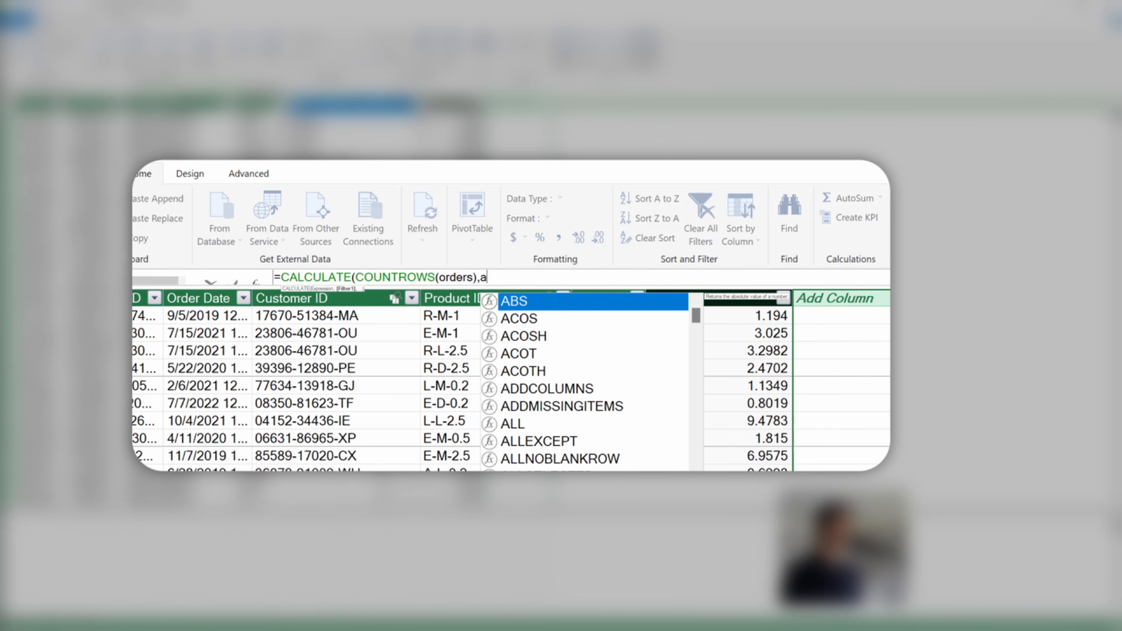
{"action": "type", "text": "llexce"}
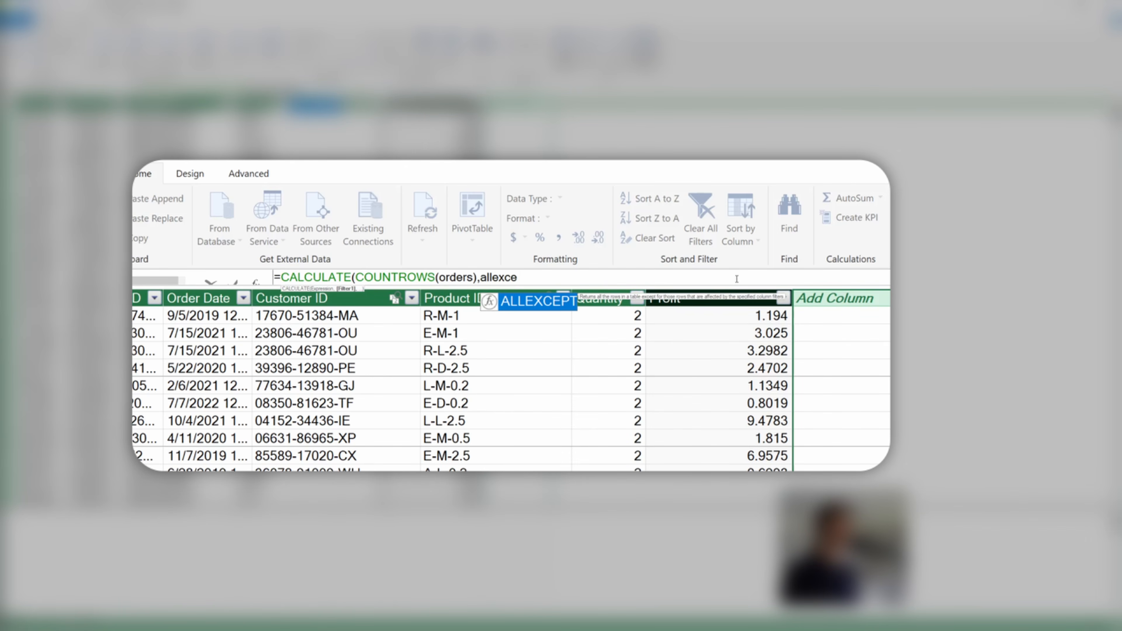
{"action": "key", "text": "Tab"}
{"action": "type", "text": "o"}
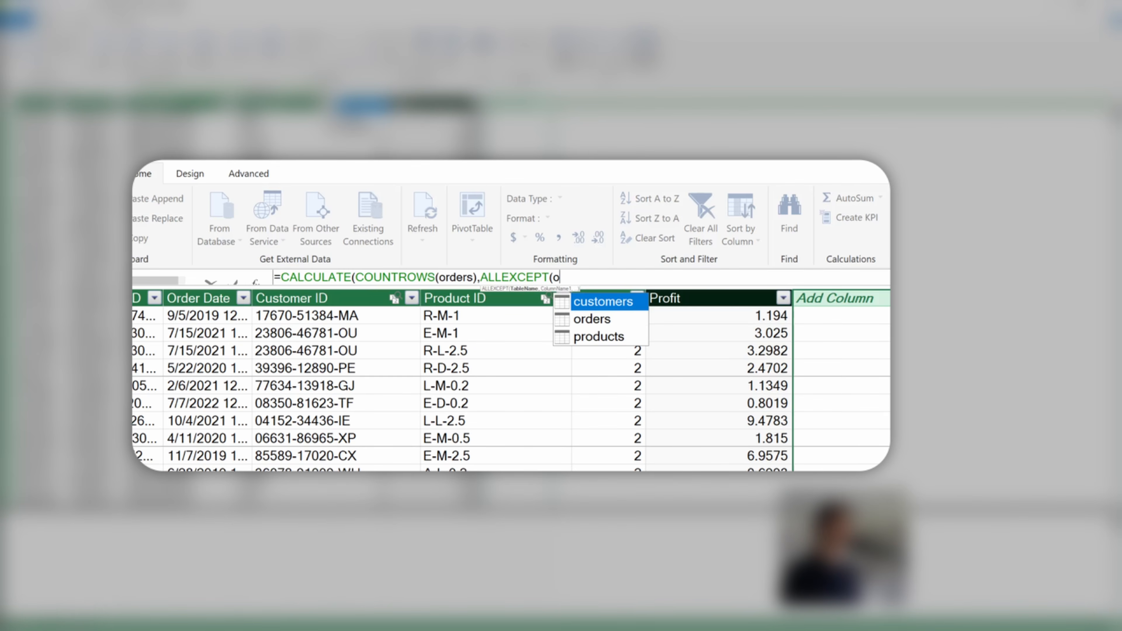
{"action": "type", "text": "rders"}
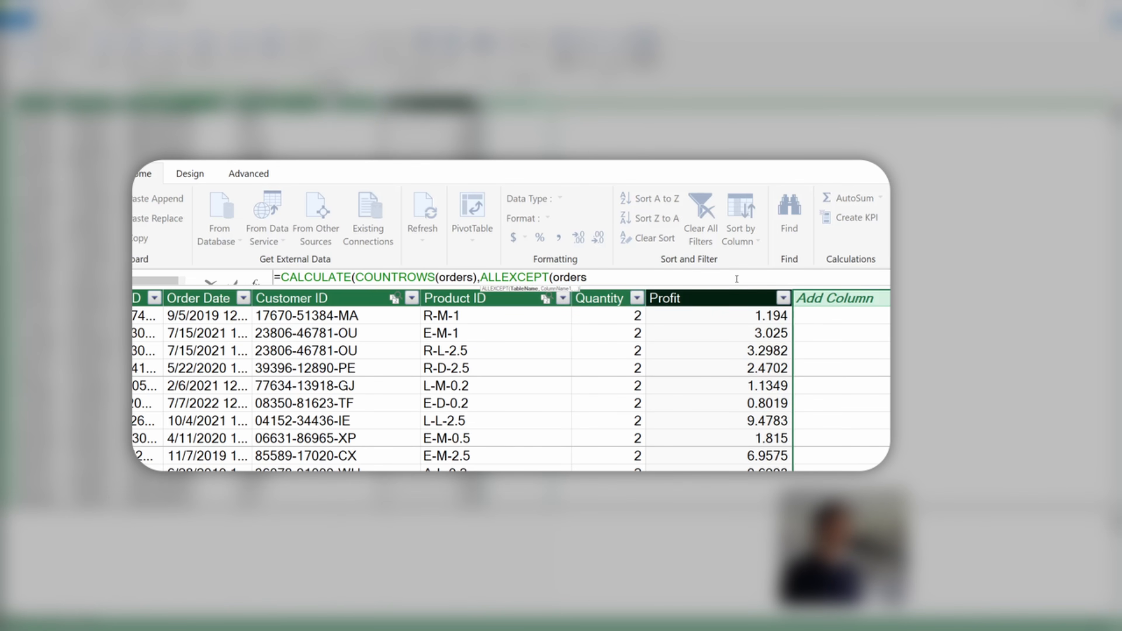
{"action": "type", "text": ",c"}
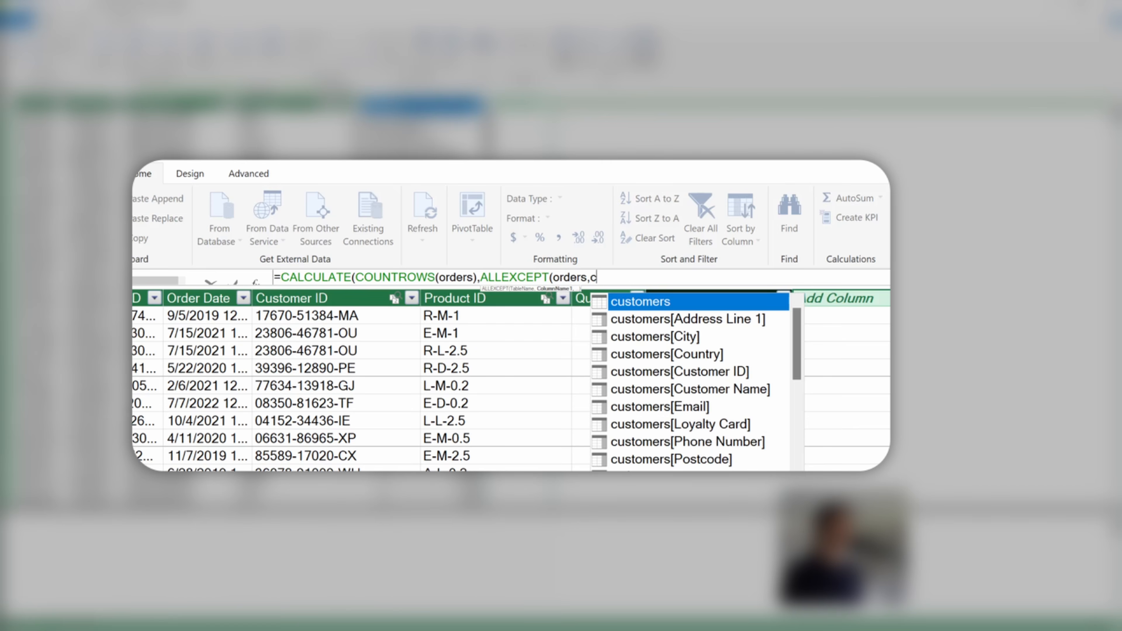
{"action": "type", "text": "ustomer"}
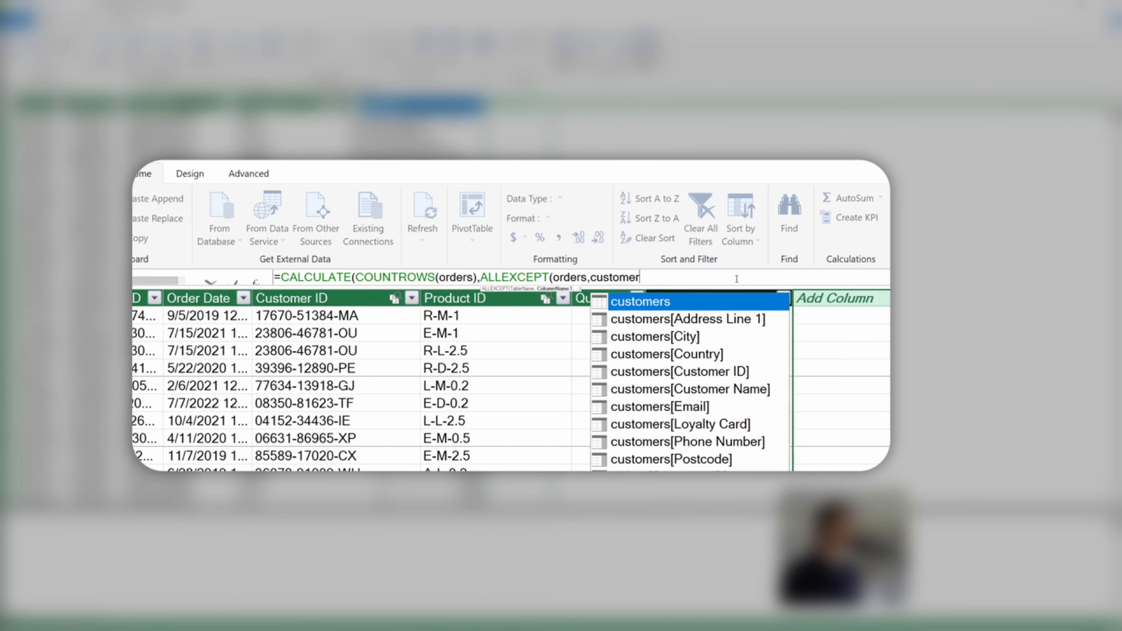
{"action": "key", "text": "Down"}
{"action": "key", "text": "Down"}
{"action": "key", "text": "Down"}
{"action": "key", "text": "Down"}
{"action": "key", "text": "Down"}
{"action": "key", "text": "Down"}
{"action": "key", "text": "Down"}
{"action": "key", "text": "Down"}
{"action": "key", "text": "Down"}
{"action": "key", "text": "Down"}
{"action": "key", "text": "Down"}
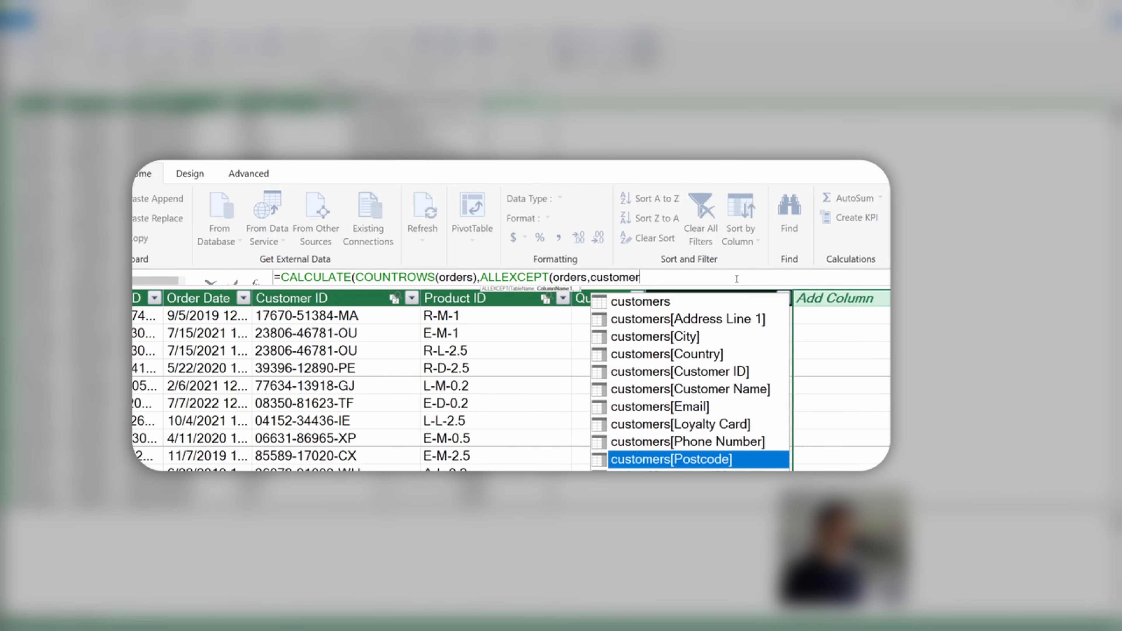
{"action": "key", "text": "Tab"}
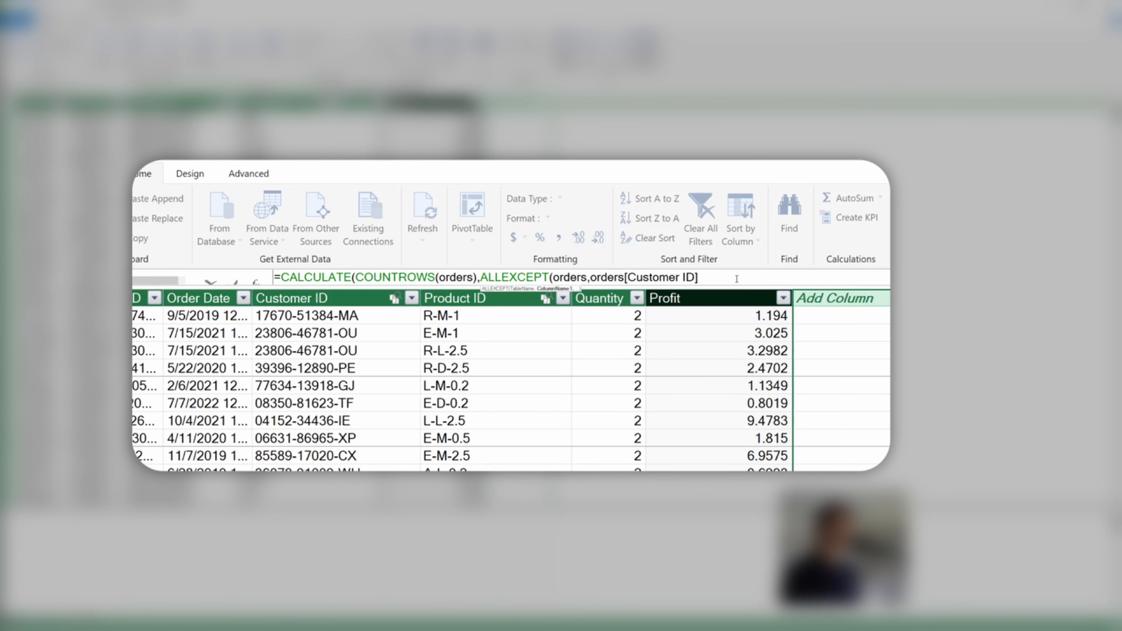
{"action": "type", "text": "))"}
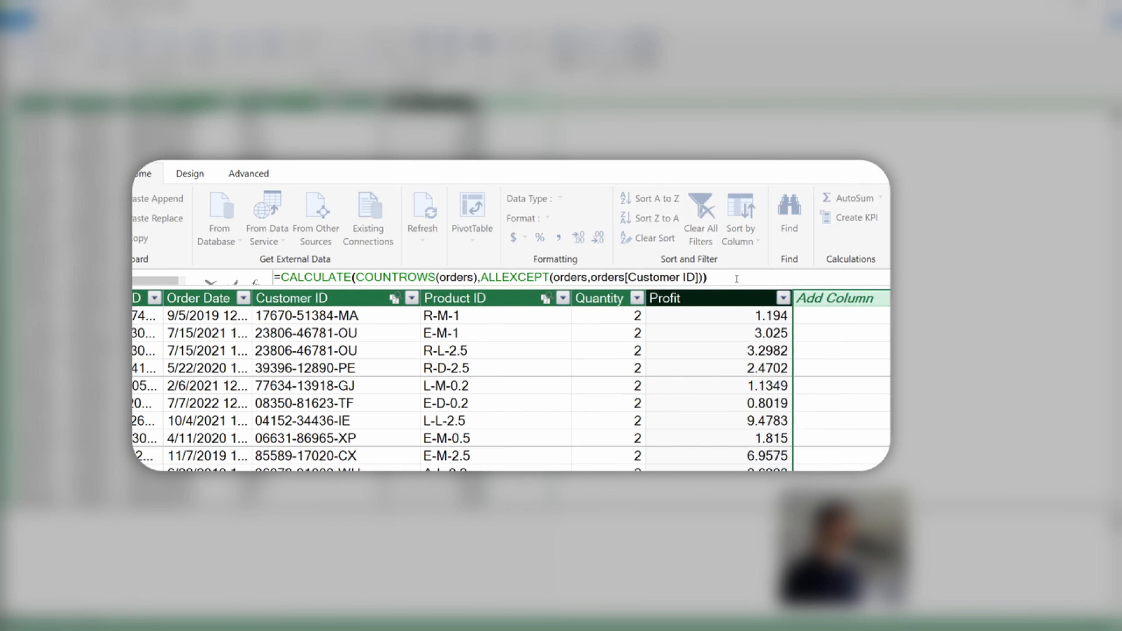
{"action": "type", "text": ">"}
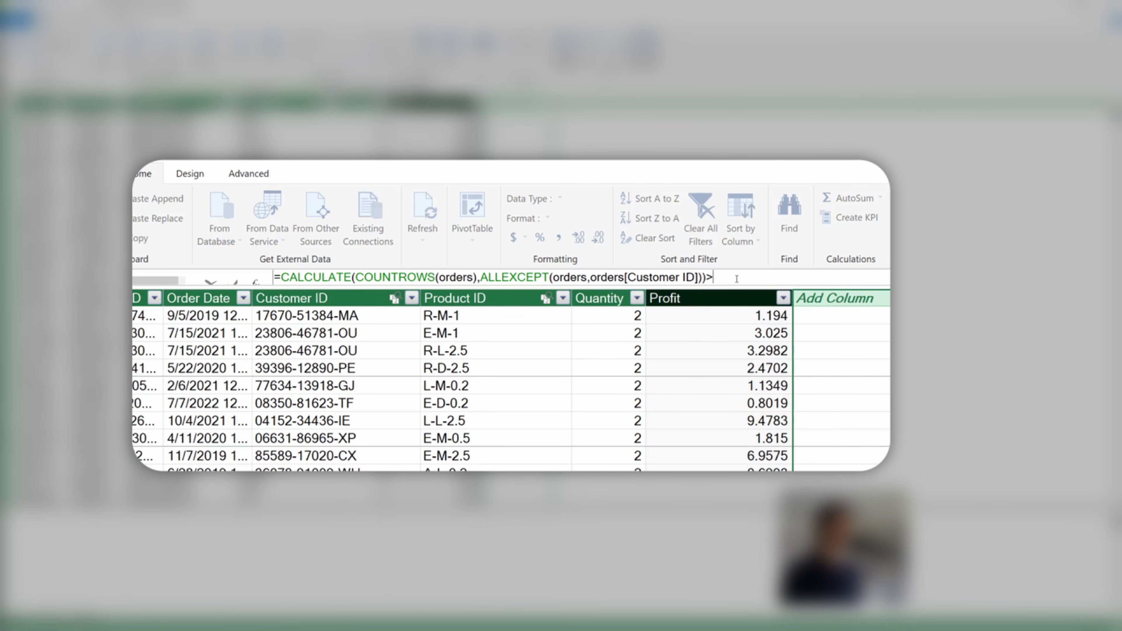
{"action": "type", "text": "1"}
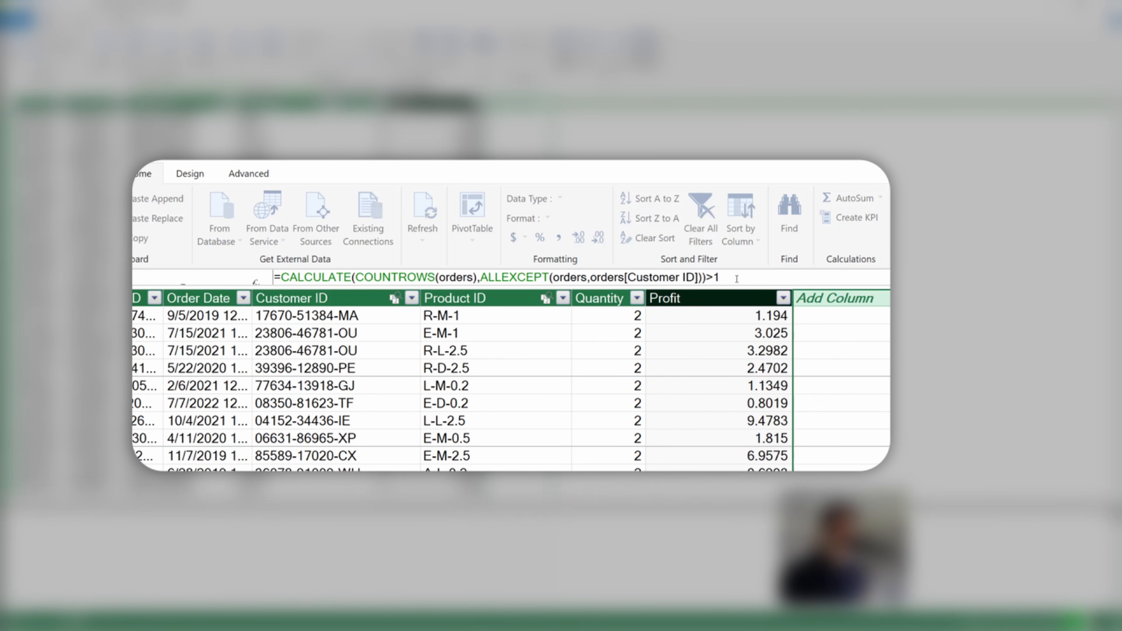
{"action": "key", "text": "Return"}
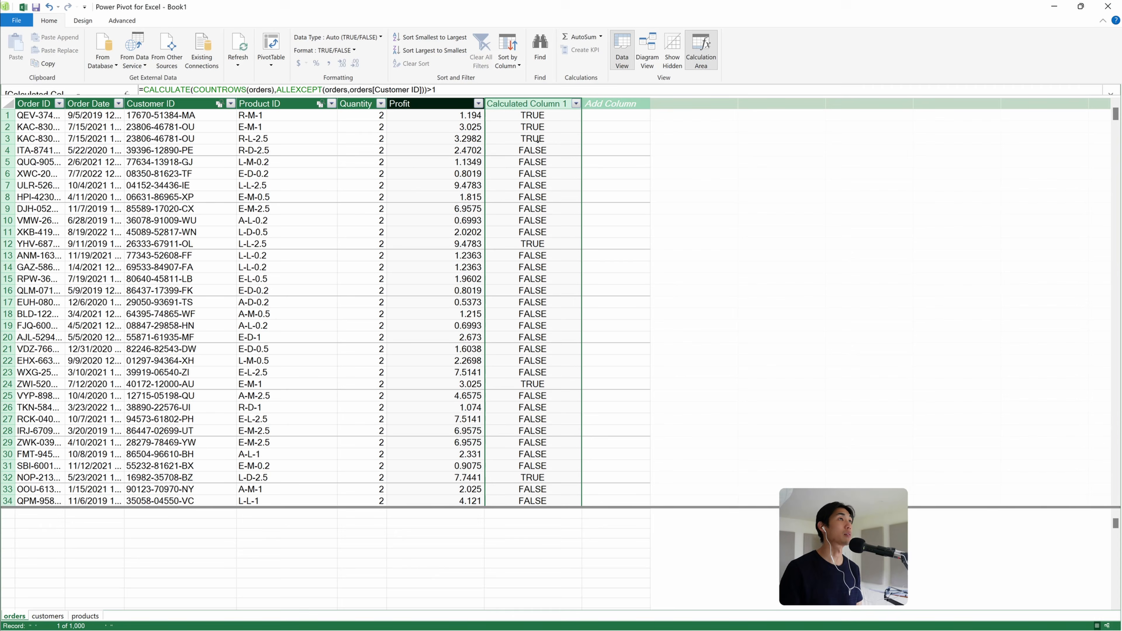
Rename the new calculated column to returning_customer_flag
{"action": "double_click", "coordinate": [522, 103]}
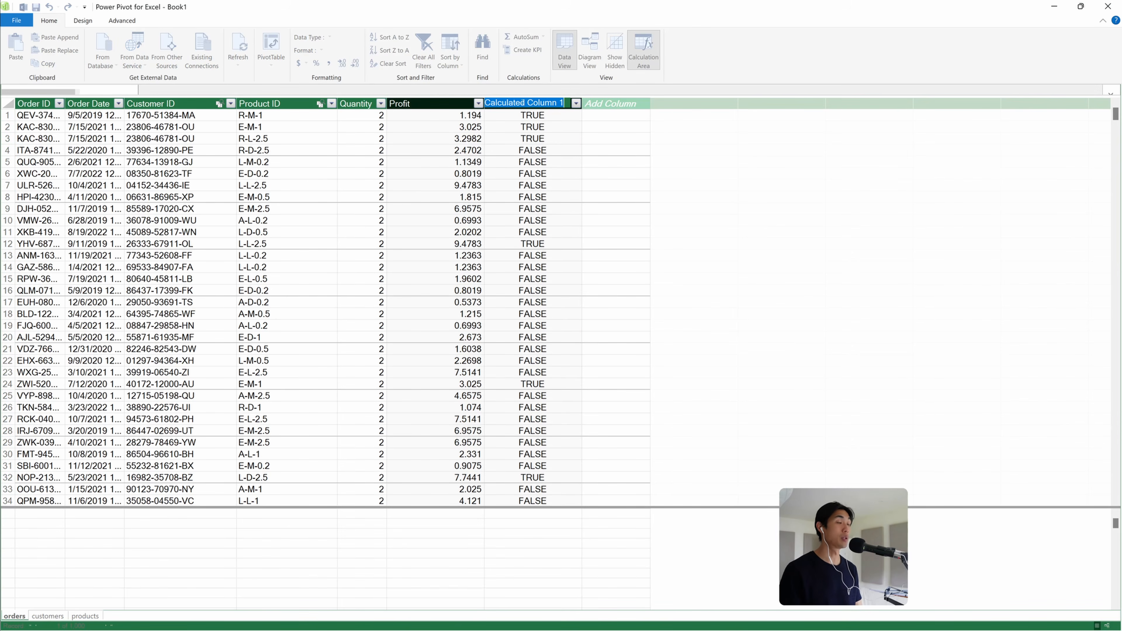
{"action": "type", "text": "returning"}
{"action": "type", "text": "_customer"}
{"action": "type", "text": "_flag"}
{"action": "key", "text": "Return"}
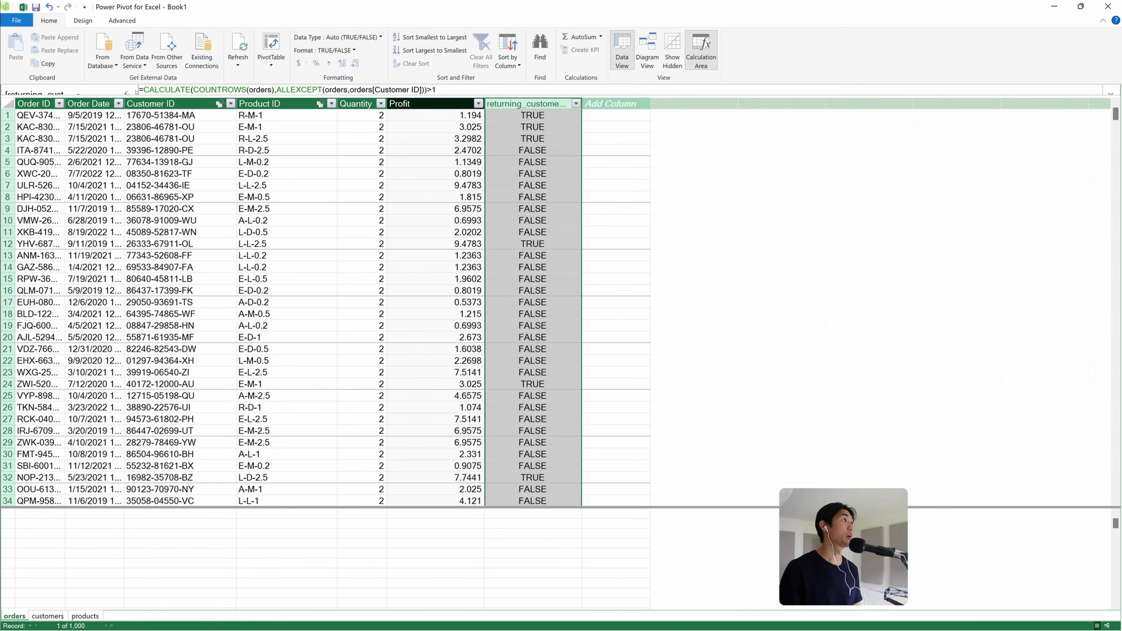
Copy the column's formula and switch to the browser to open ChatGPT
{"action": "left_click_drag", "start_coordinate": [141, 90], "coordinate": [451, 90]}
{"action": "key", "text": "ctrl+c"}
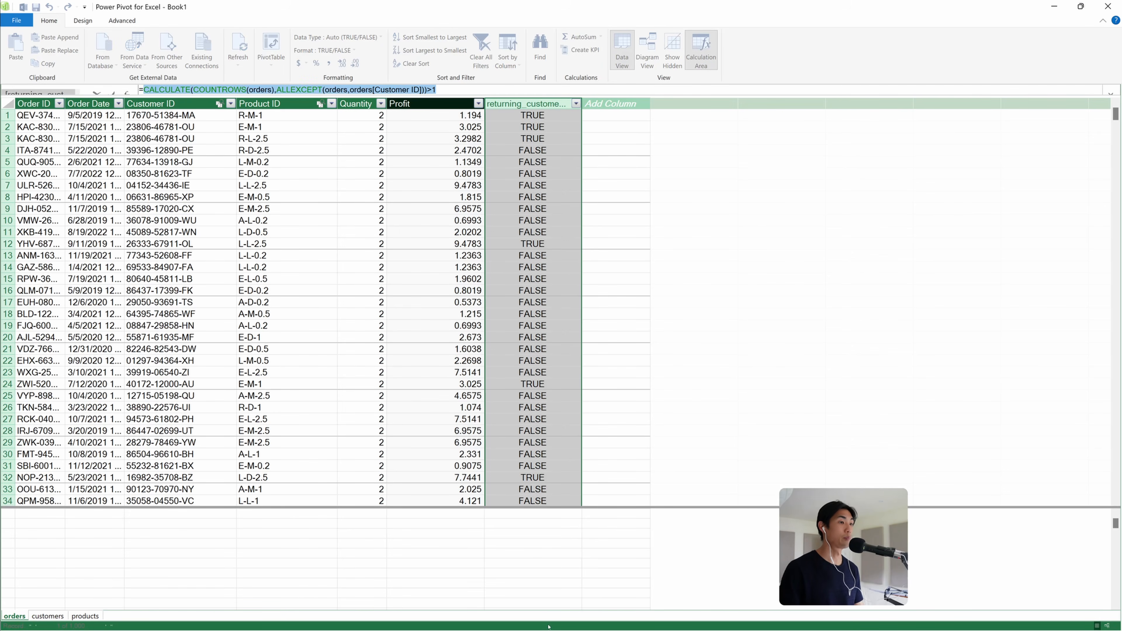
{"action": "key", "text": "alt+Tab"}
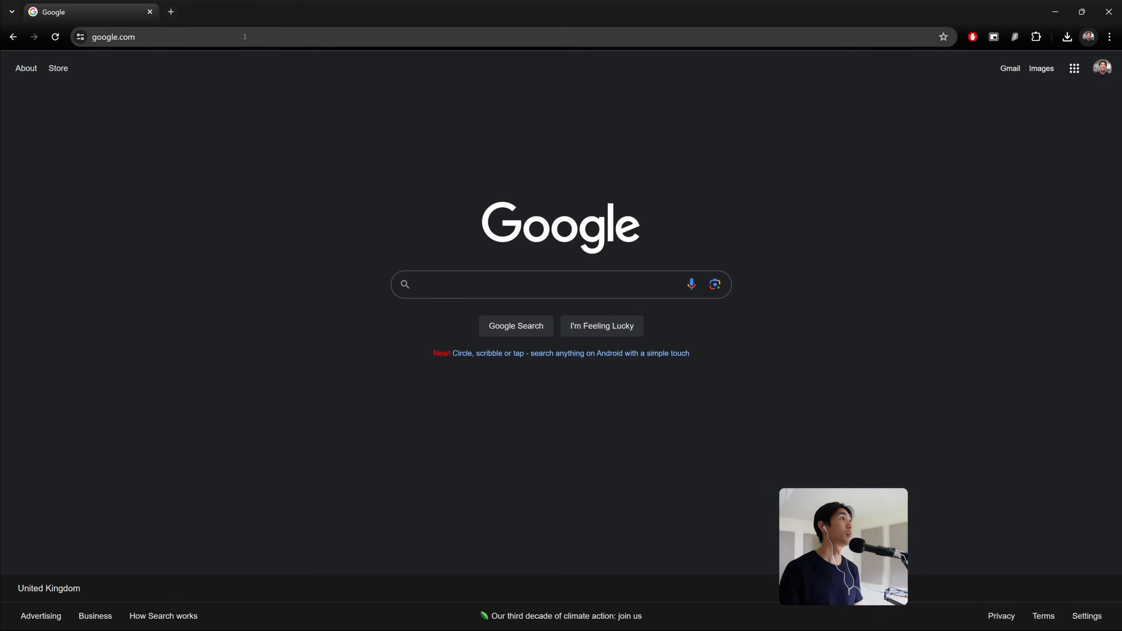
{"action": "left_click", "coordinate": [245, 37]}
{"action": "type", "text": "chat"}
{"action": "key", "text": "Return"}
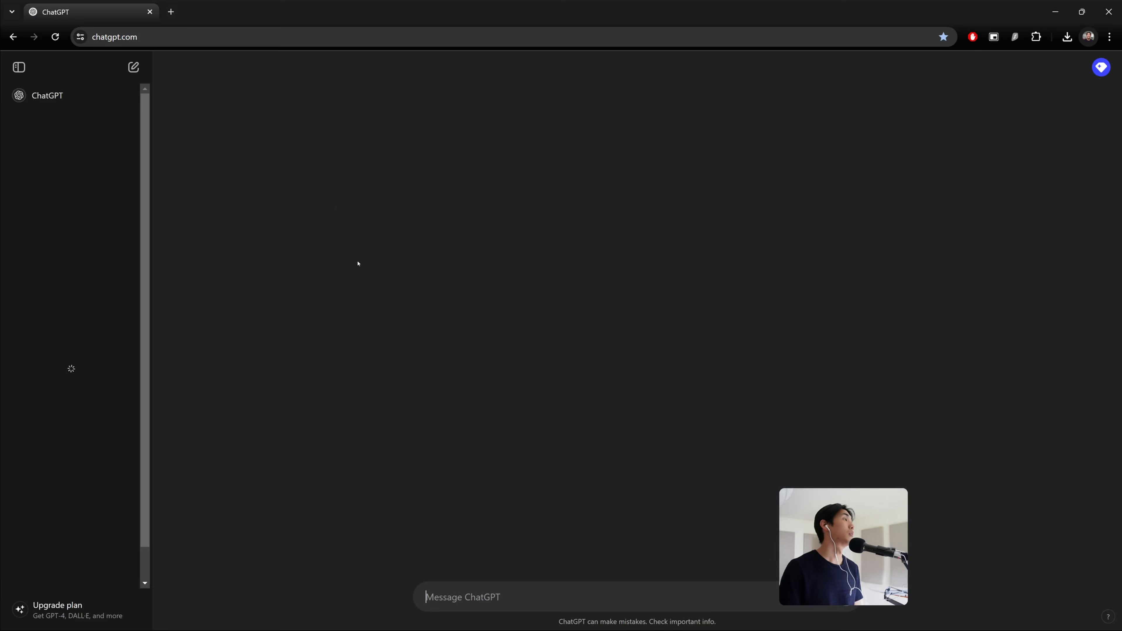
Ask ChatGPT to "Explain the below DAX calculation" followed by the pasted formula
{"action": "type", "text": "Expl"}
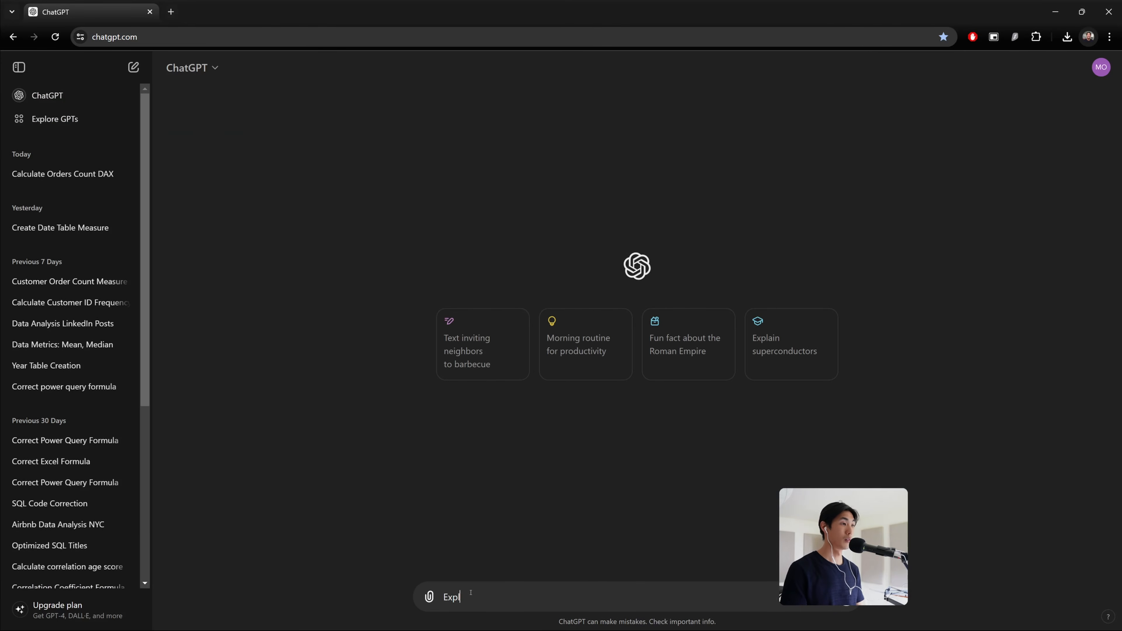
{"action": "type", "text": "ain the below"}
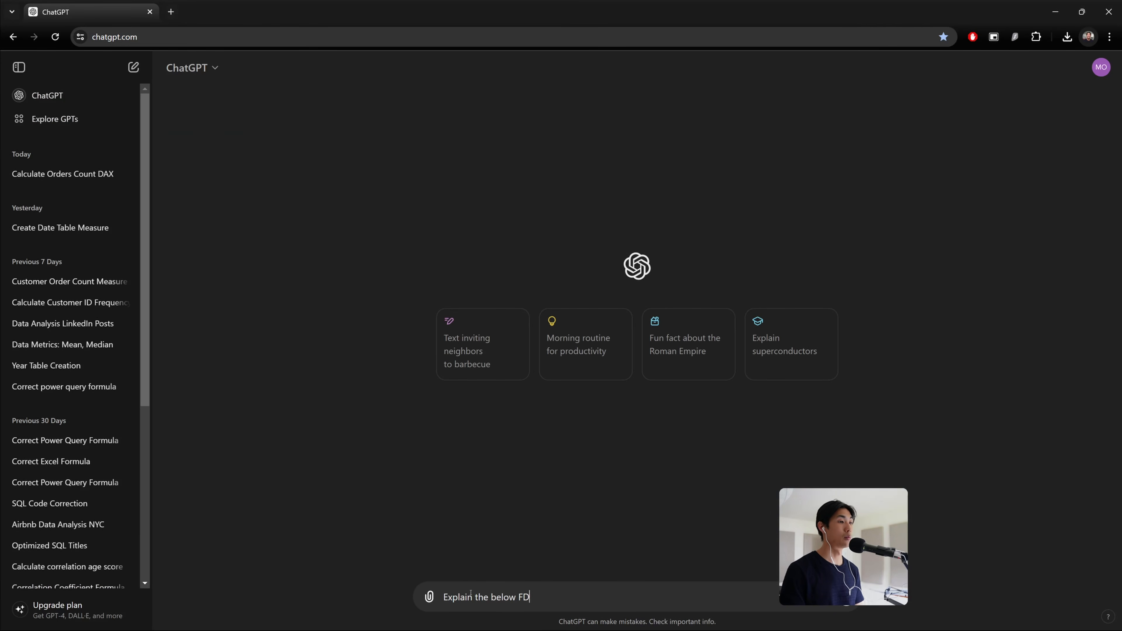
{"action": "type", "text": " DAX "}
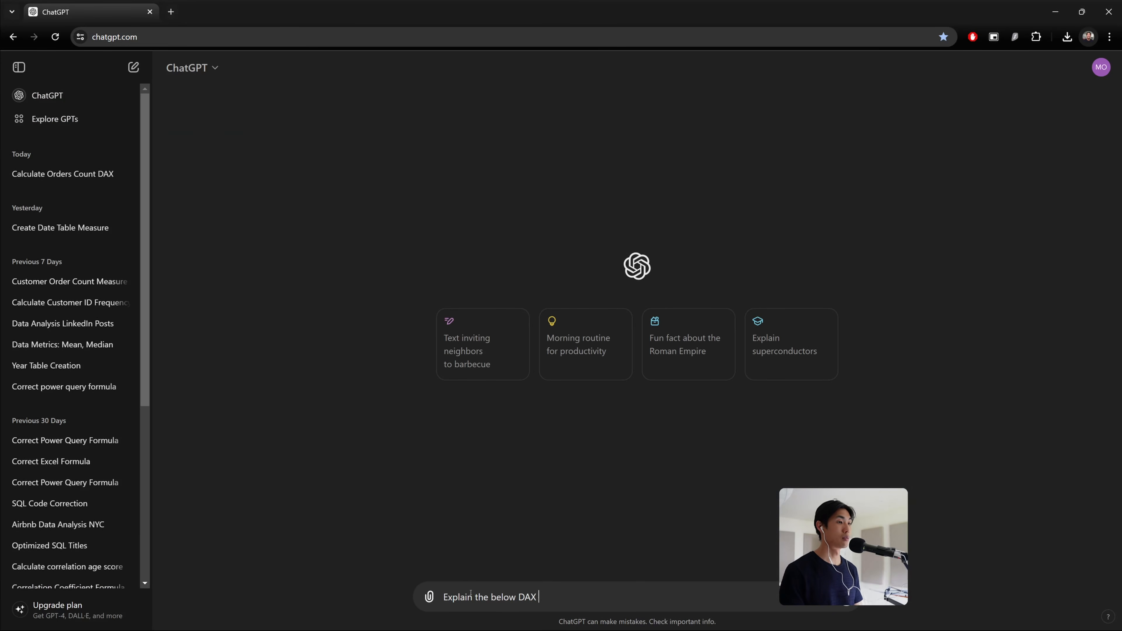
{"action": "type", "text": "calculation"}
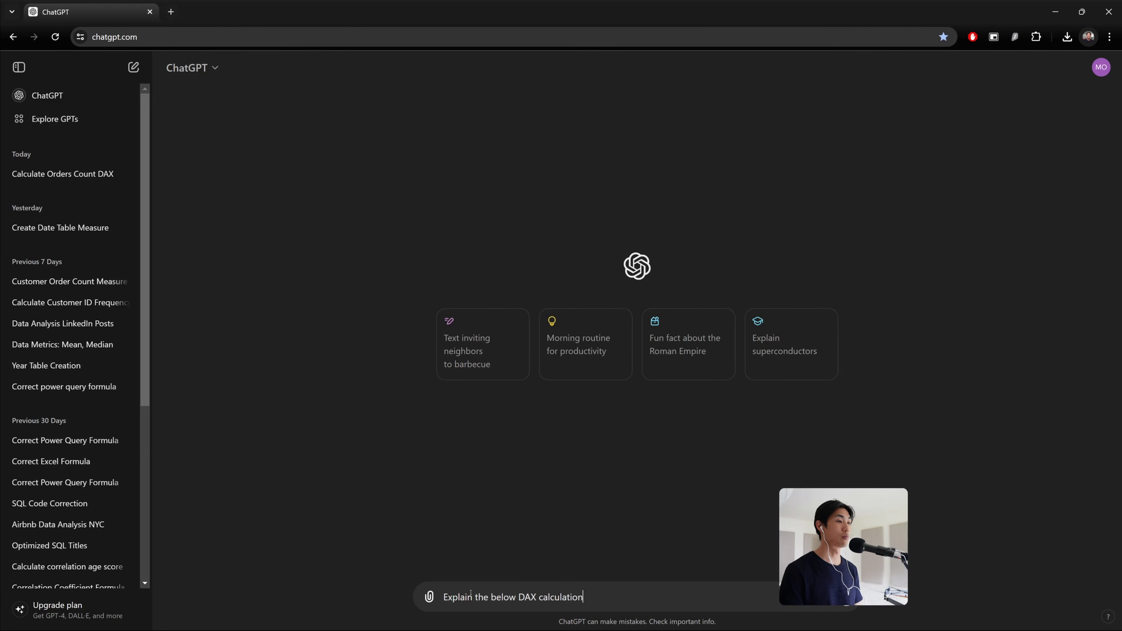
{"action": "key", "text": "shift+Return"}
{"action": "key", "text": "ctrl+v"}
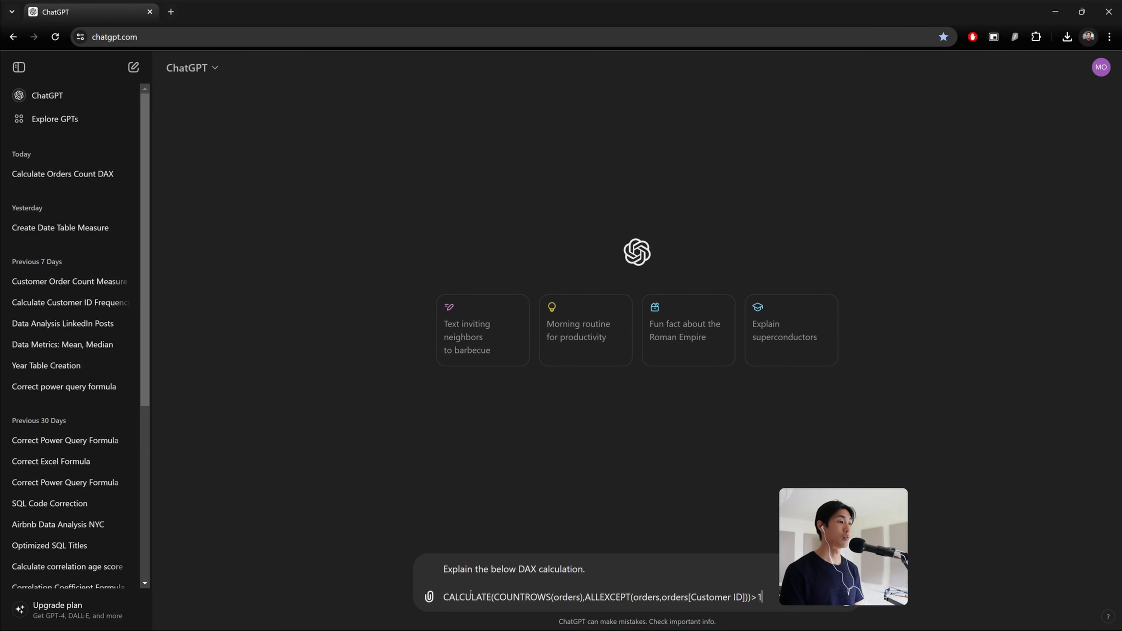
{"action": "key", "text": "Return"}
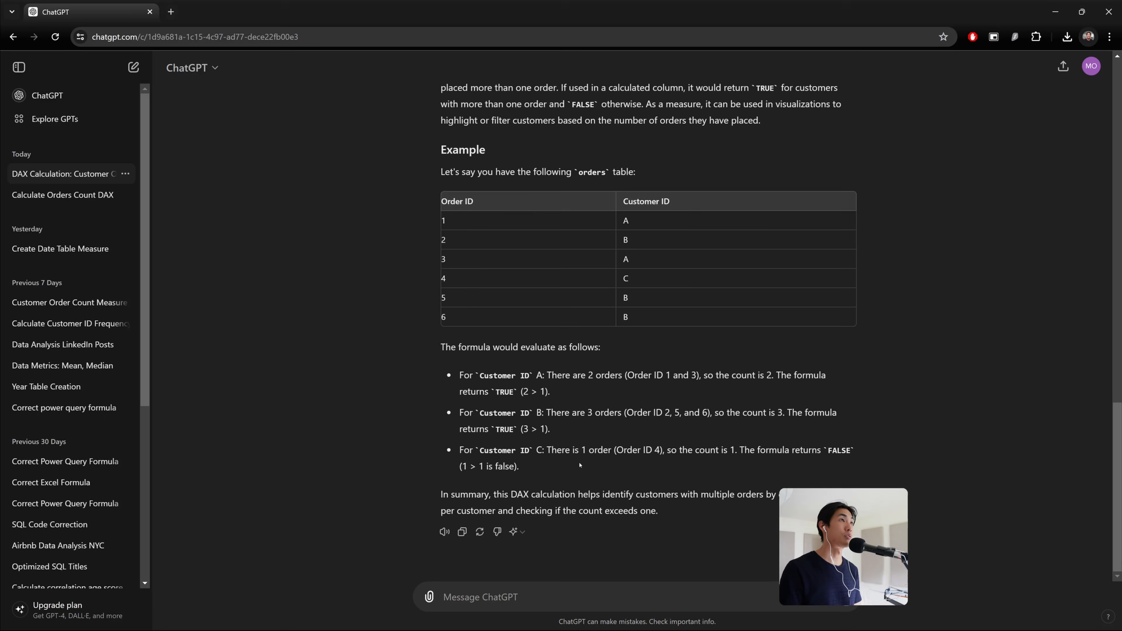
Read through ChatGPT's explanation and example of the DAX formula
{"action": "scroll", "coordinate": [580, 464], "scroll_direction": "up", "scroll_amount": 4}
{"action": "scroll", "coordinate": [578, 468], "scroll_direction": "up", "scroll_amount": 15}
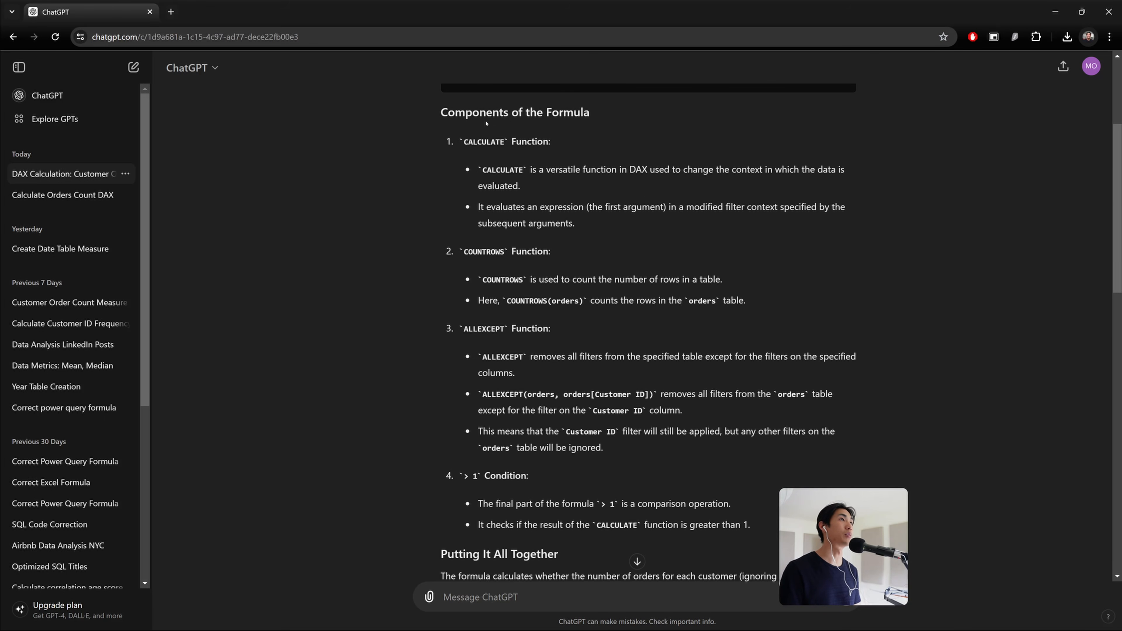
{"action": "scroll", "coordinate": [518, 349], "scroll_direction": "down", "scroll_amount": 7}
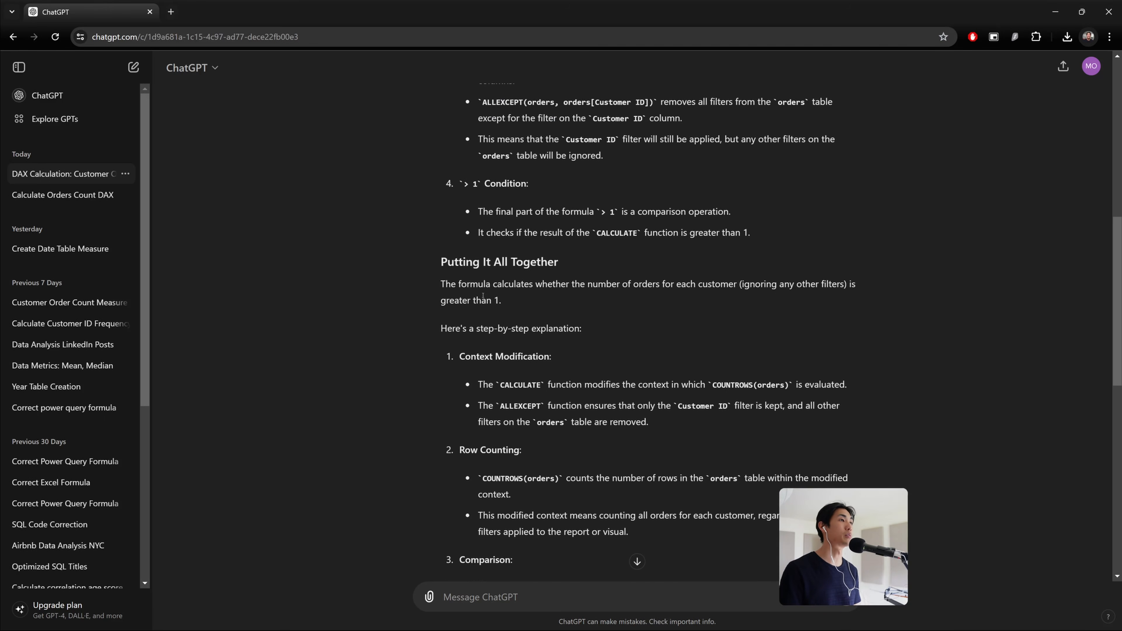
{"action": "left_click_drag", "start_coordinate": [440, 261], "coordinate": [588, 263]}
{"action": "scroll", "coordinate": [400, 177], "scroll_direction": "down", "scroll_amount": 11}
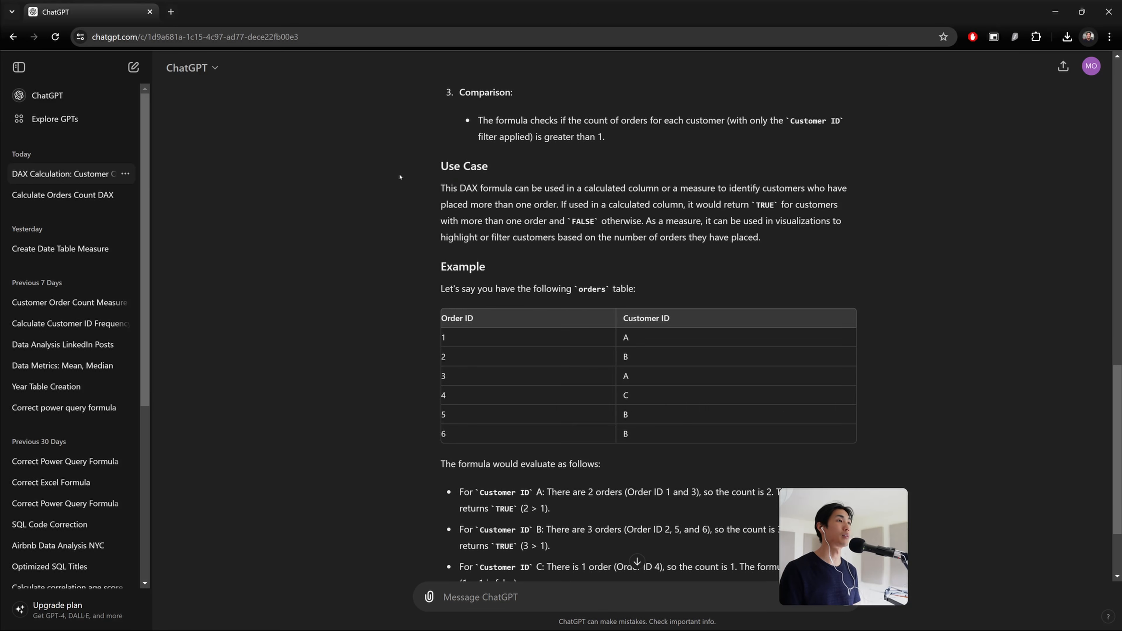
{"action": "left_click_drag", "start_coordinate": [439, 167], "coordinate": [557, 345]}
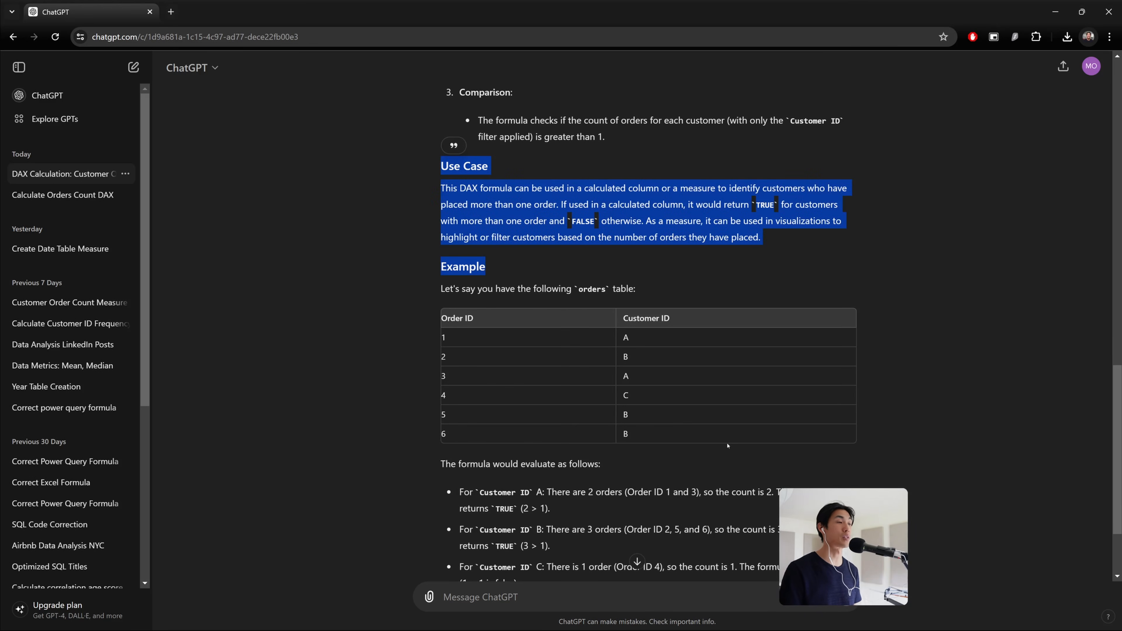
{"action": "scroll", "coordinate": [728, 446], "scroll_direction": "down", "scroll_amount": 3}
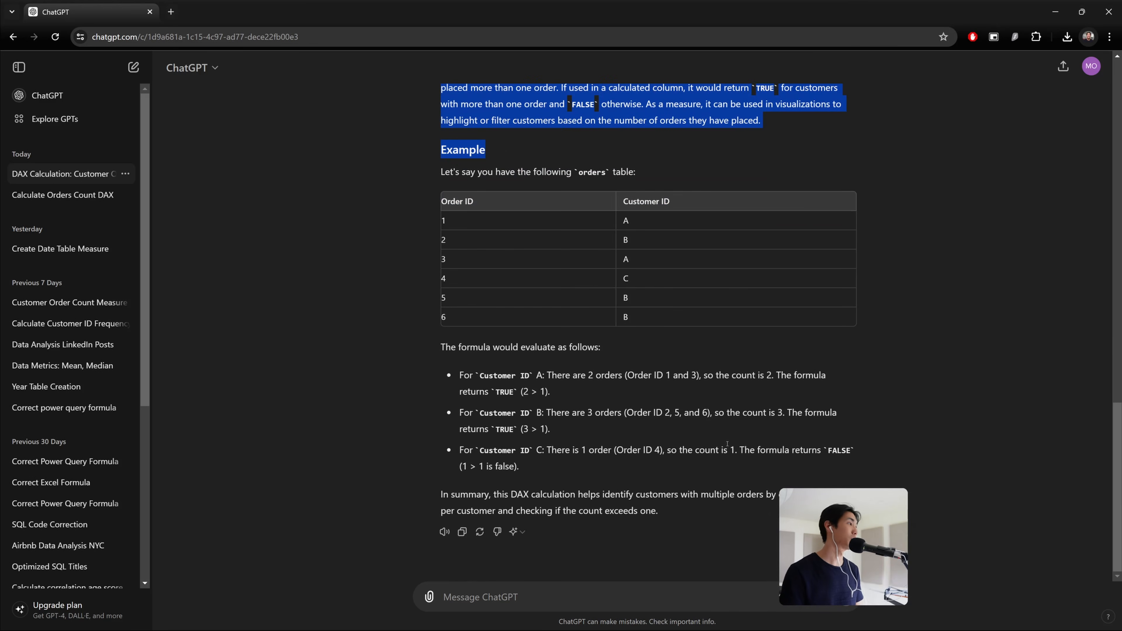
{"action": "left_click", "coordinate": [698, 437]}
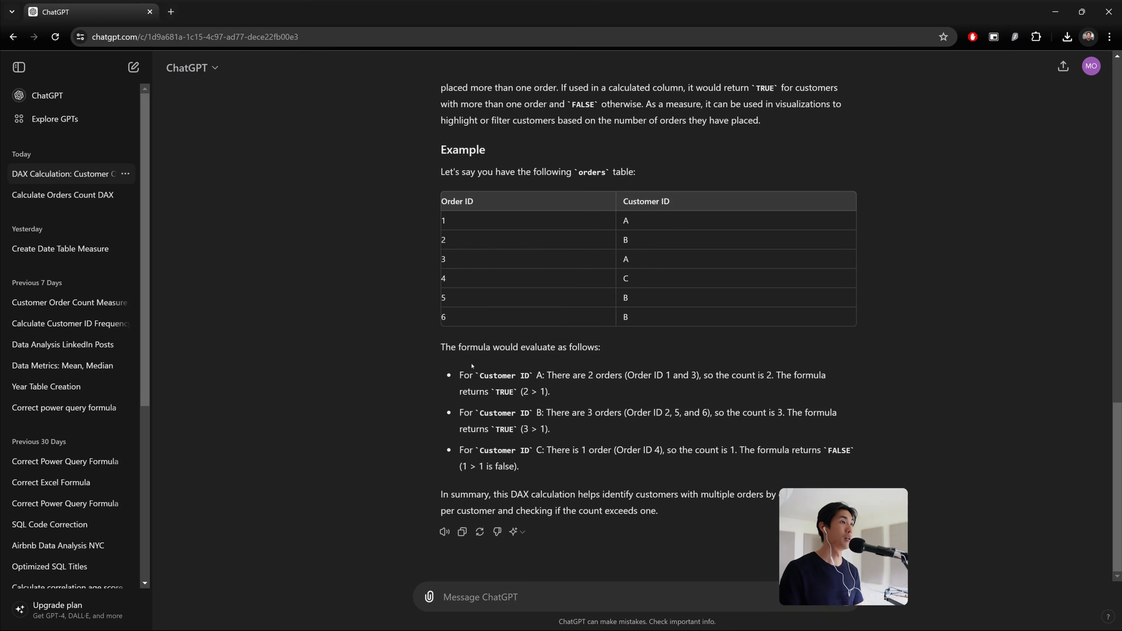
{"action": "left_click_drag", "start_coordinate": [439, 349], "coordinate": [483, 346]}
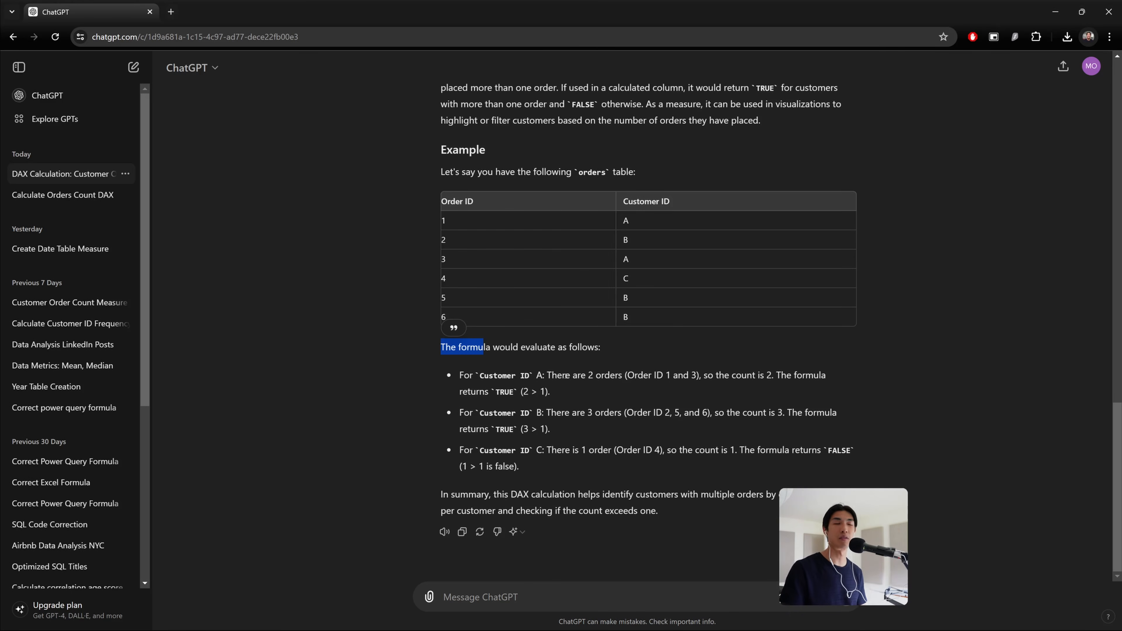
{"action": "left_click_drag", "start_coordinate": [459, 375], "coordinate": [497, 375]}
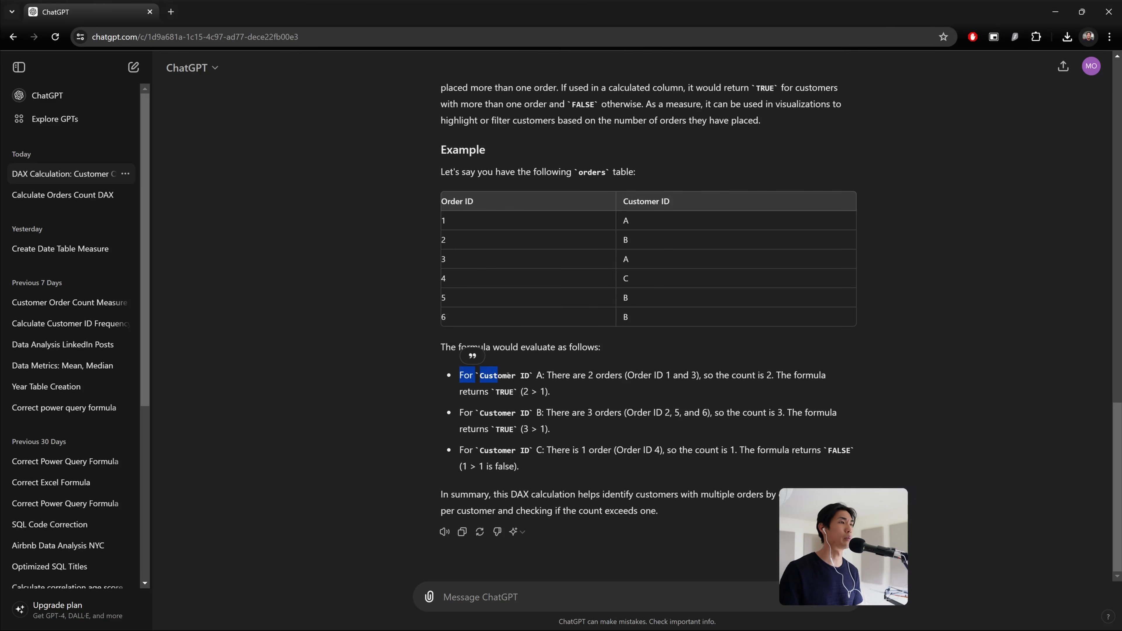
{"action": "left_click", "coordinate": [568, 398]}
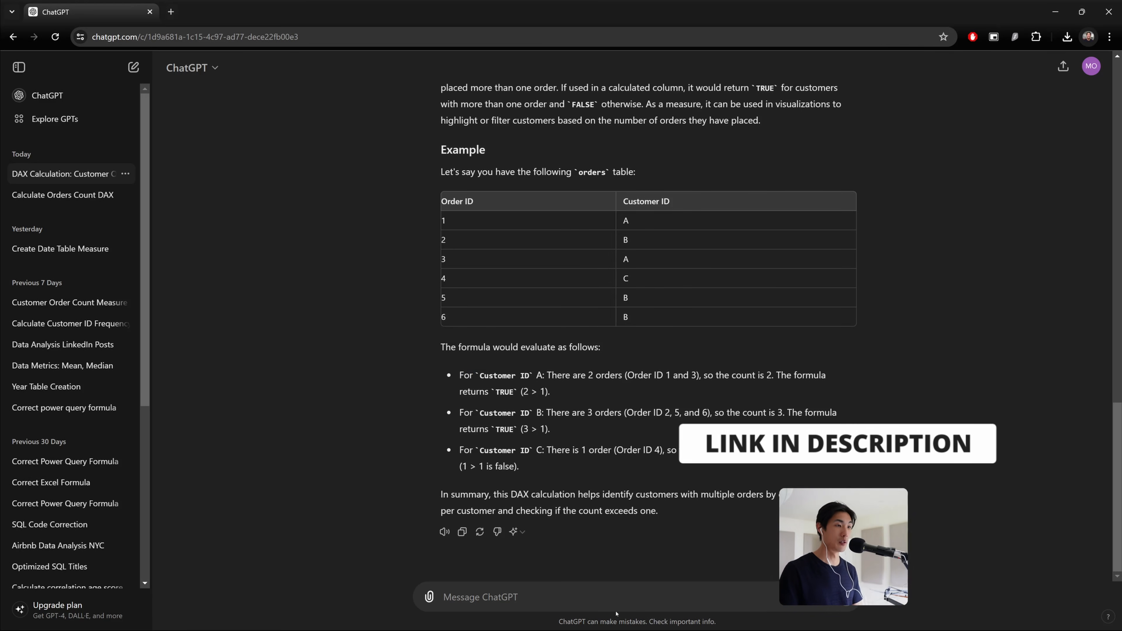
Return to Power Pivot's Diagram View and create a new Date Table
{"action": "key", "text": "alt+Tab"}
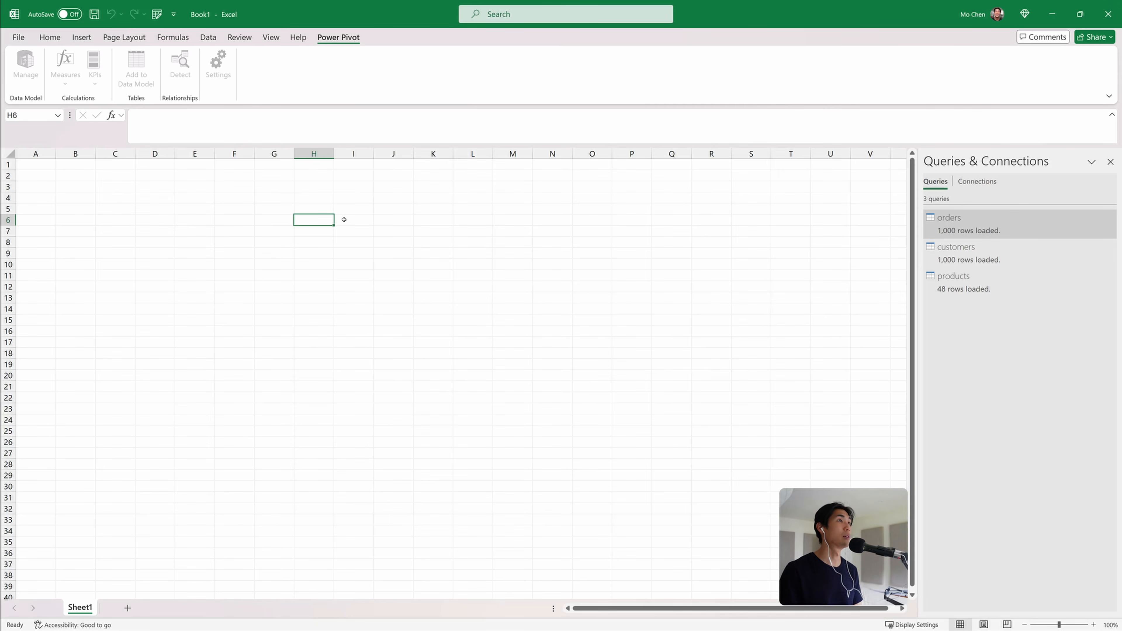
{"action": "left_click", "coordinate": [24, 70]}
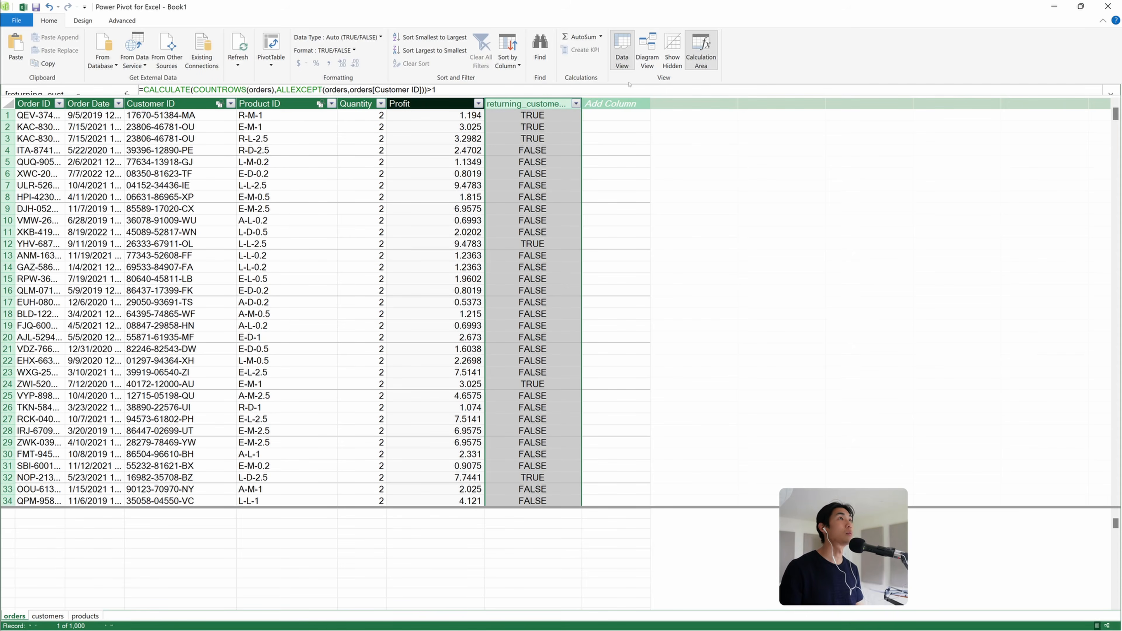
{"action": "left_click", "coordinate": [647, 48]}
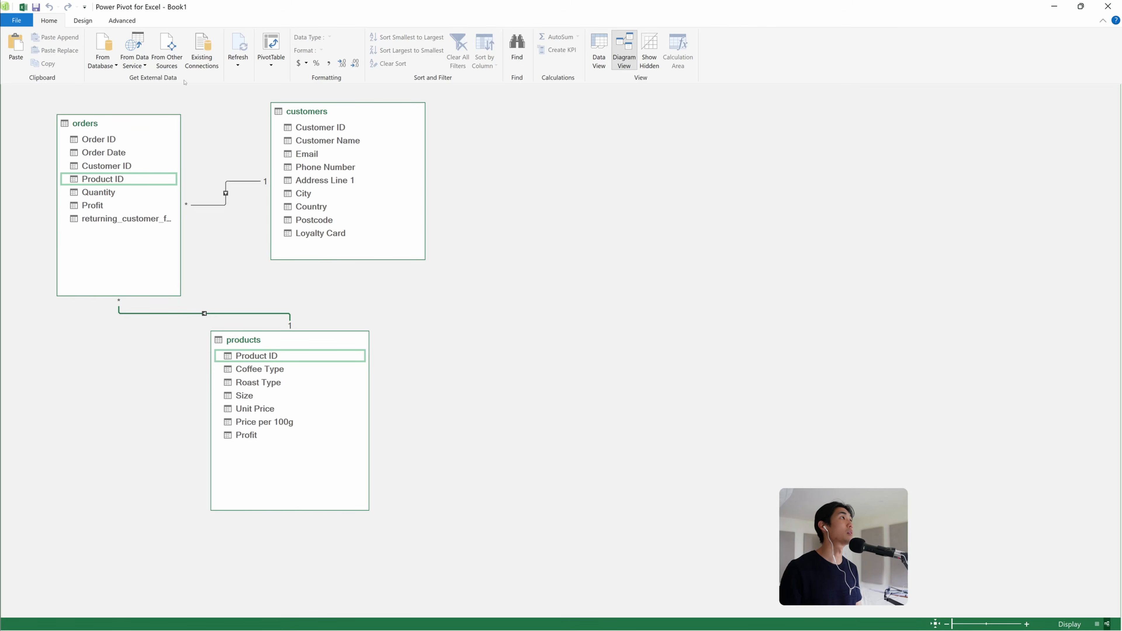
{"action": "left_click", "coordinate": [79, 20]}
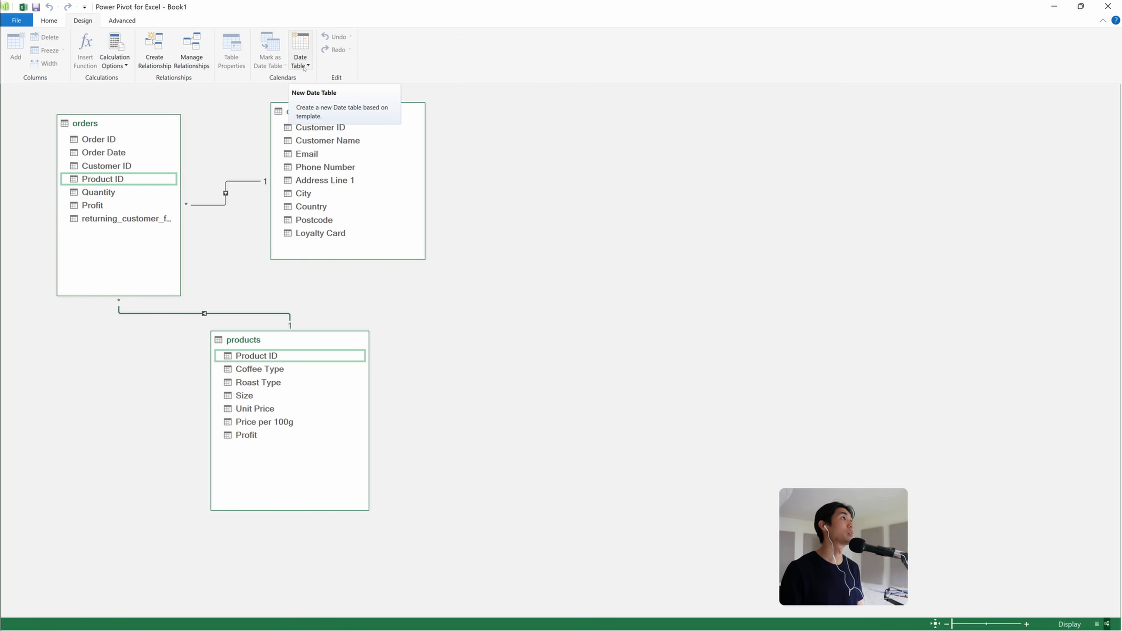
{"action": "left_click", "coordinate": [304, 68]}
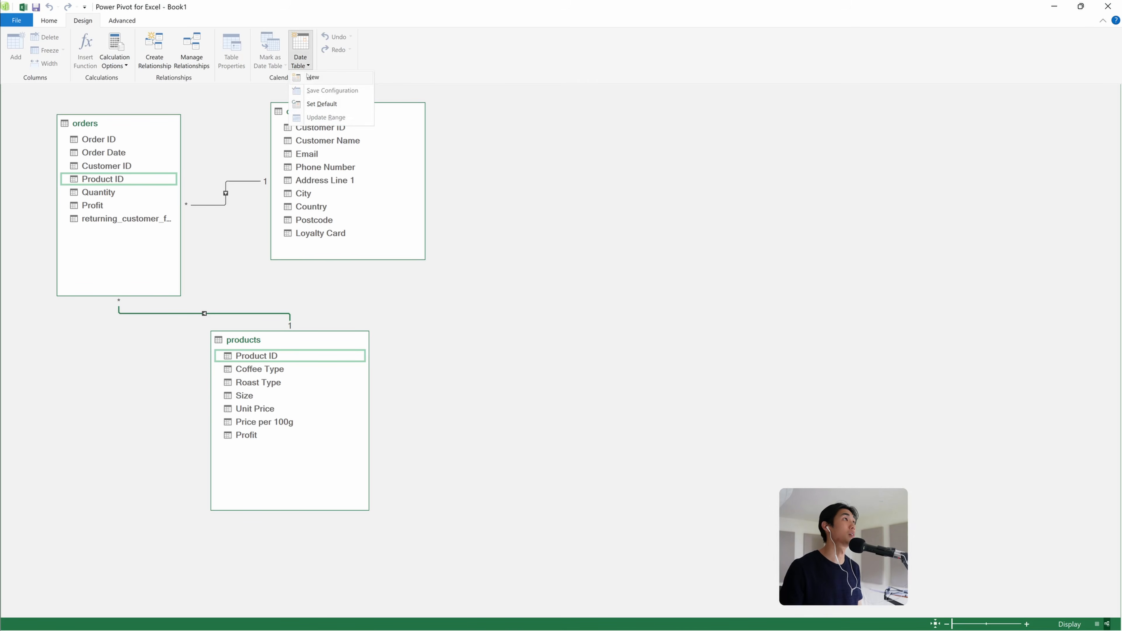
{"action": "left_click", "coordinate": [308, 76]}
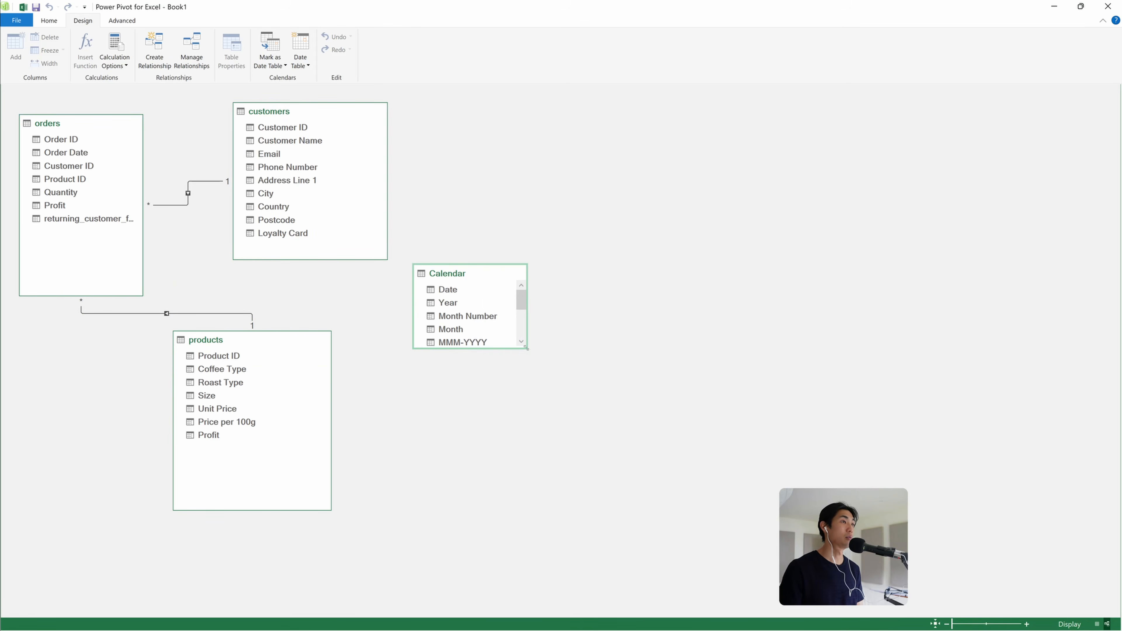
Relate the Calendar table's Date to the orders Order Date and rearrange the Calendar and products tables
{"action": "left_click_drag", "start_coordinate": [530, 354], "coordinate": [591, 456]}
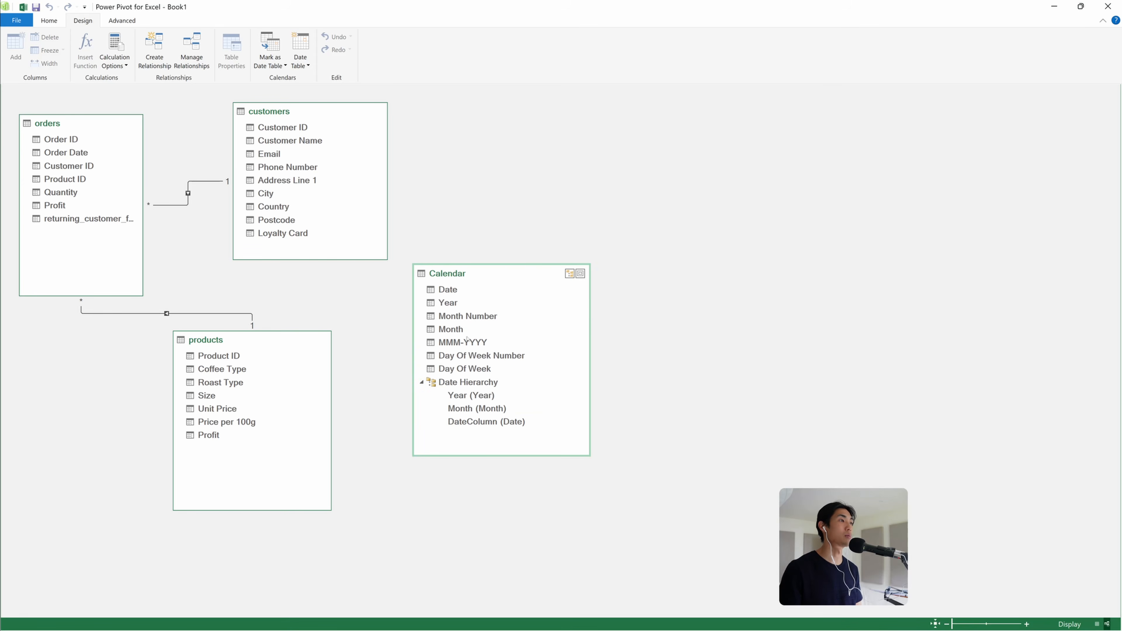
{"action": "left_click_drag", "start_coordinate": [462, 276], "coordinate": [74, 151]}
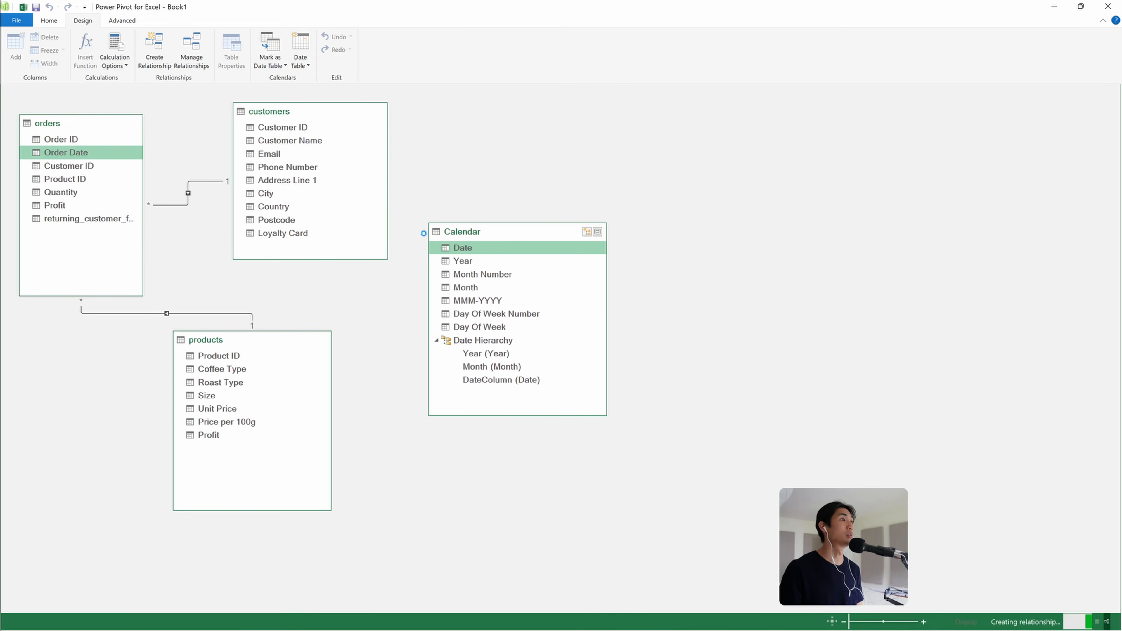
{"action": "left_click_drag", "start_coordinate": [486, 236], "coordinate": [494, 237]}
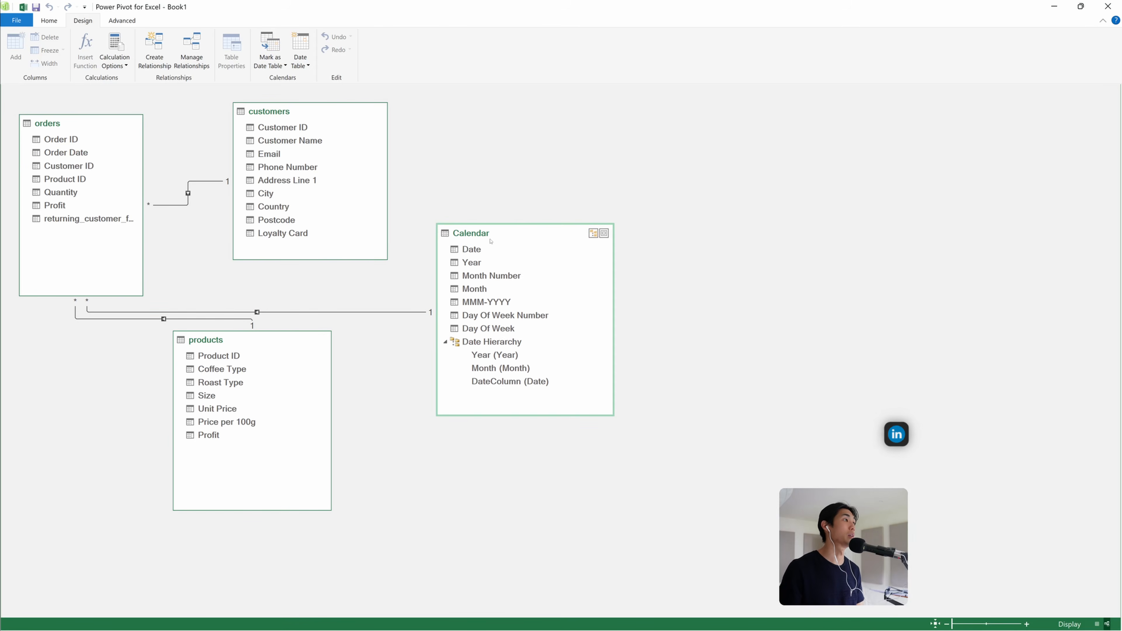
{"action": "left_click_drag", "start_coordinate": [207, 340], "coordinate": [146, 398]}
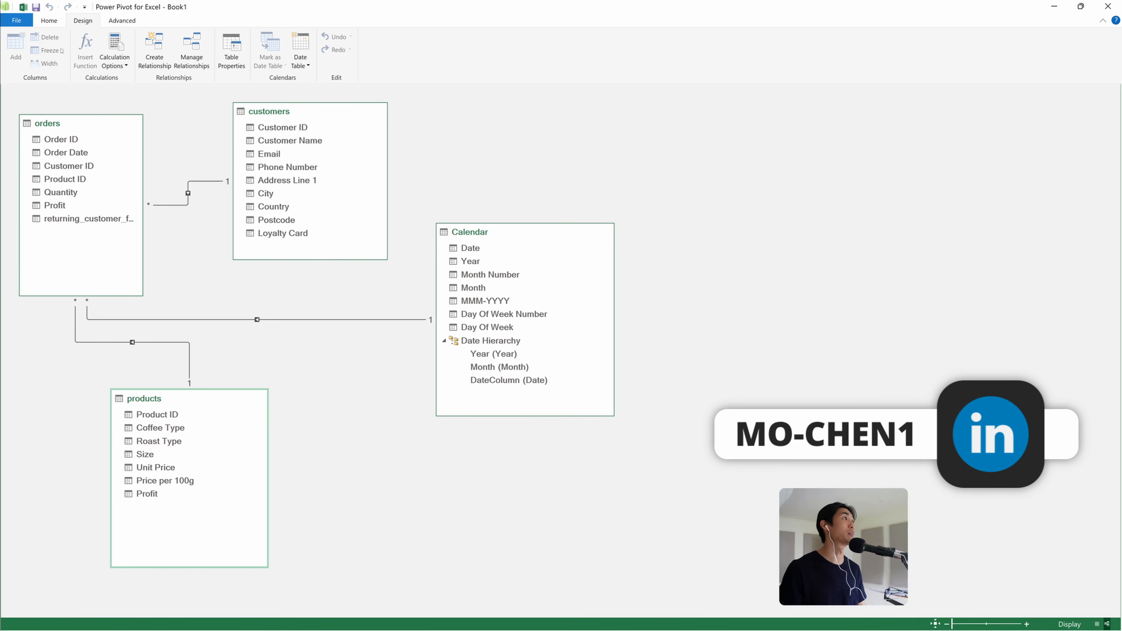
Insert a PivotTable from the data model onto a new worksheet
{"action": "left_click", "coordinate": [49, 21]}
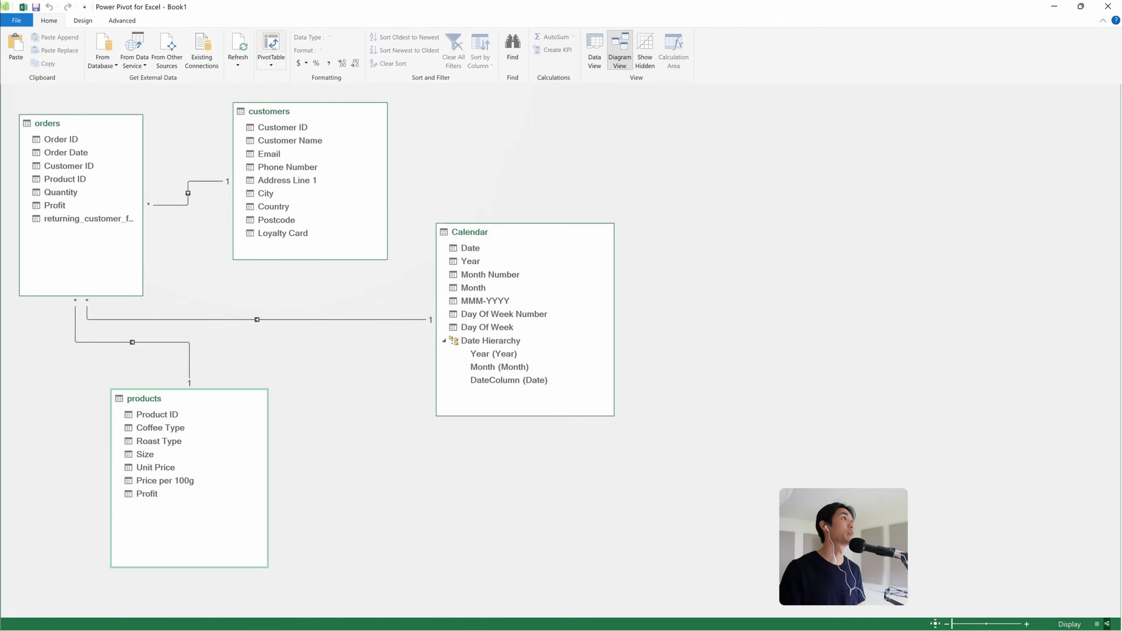
{"action": "left_click", "coordinate": [271, 44]}
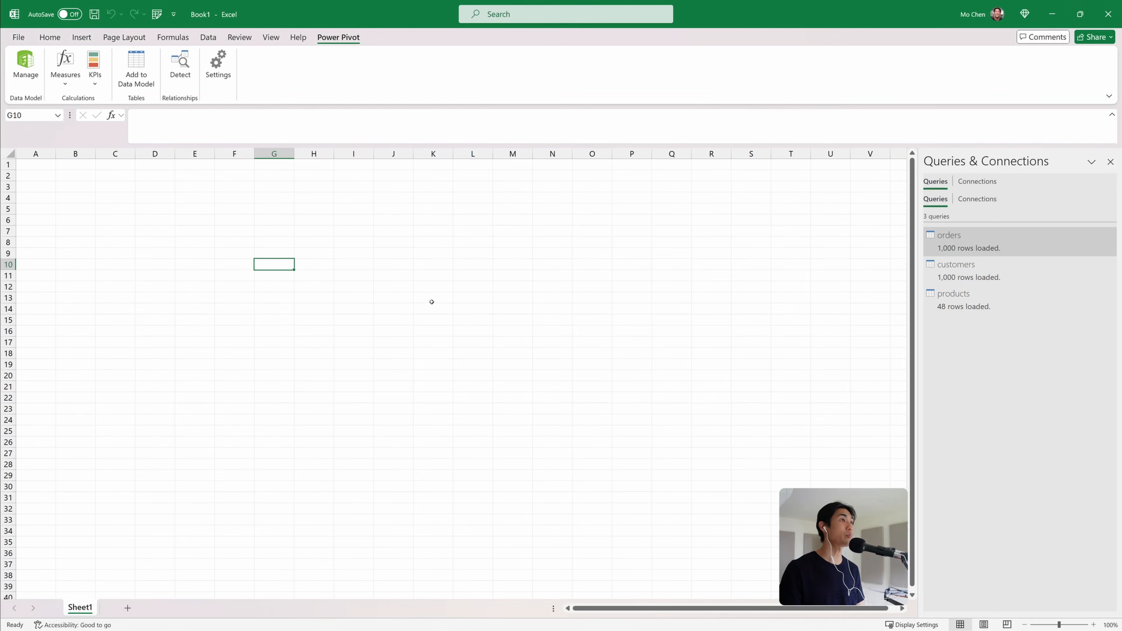
{"action": "left_click", "coordinate": [667, 346]}
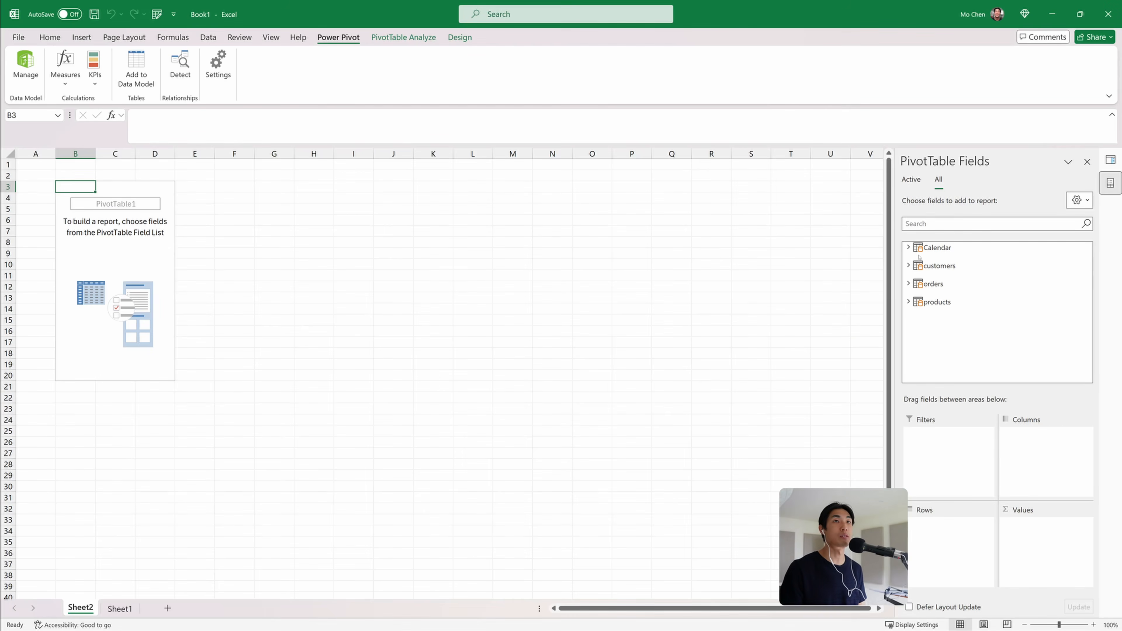
Add the orders table's Profit field to the PivotTable values
{"action": "left_click", "coordinate": [909, 247]}
{"action": "left_click", "coordinate": [909, 247]}
{"action": "left_click", "coordinate": [908, 284]}
{"action": "left_click_drag", "start_coordinate": [951, 339], "coordinate": [1046, 565]}
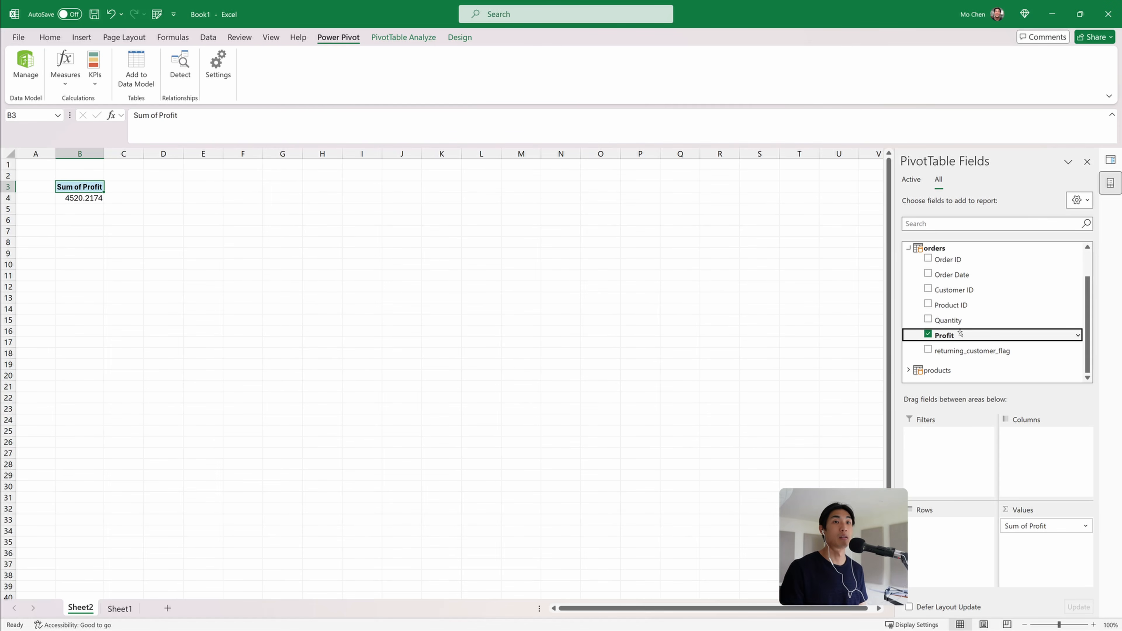
{"action": "scroll", "coordinate": [960, 332], "scroll_direction": "up", "scroll_amount": 1}
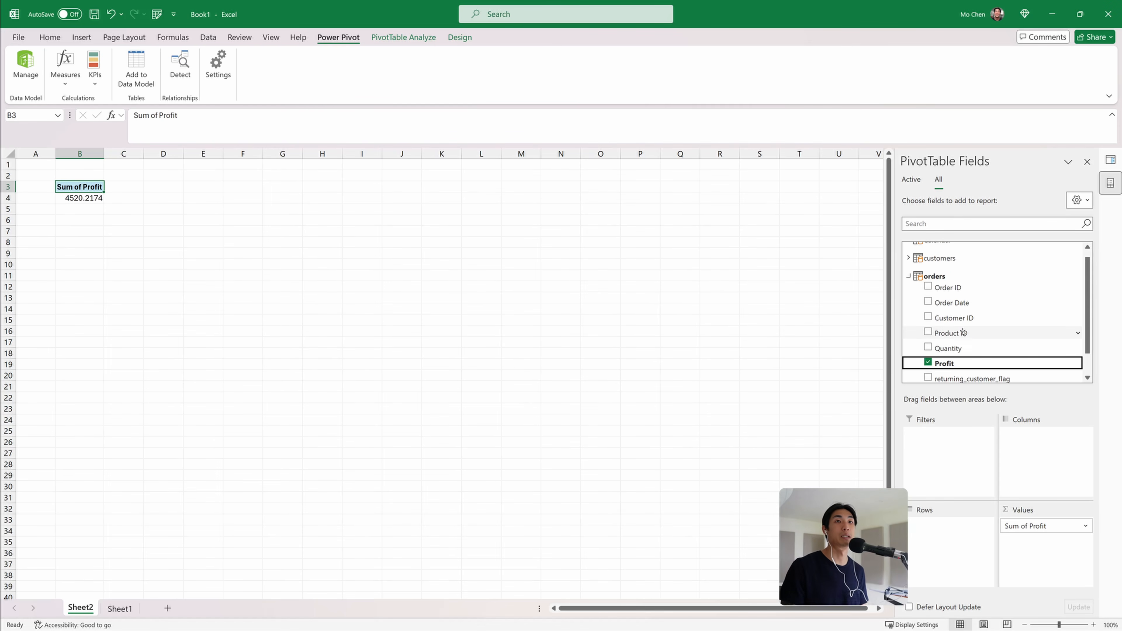
Add the products Coffee Type field to the PivotTable columns and Roast Type to the rows
{"action": "scroll", "coordinate": [949, 349], "scroll_direction": "down", "scroll_amount": 1}
{"action": "left_click", "coordinate": [909, 370]}
{"action": "scroll", "coordinate": [909, 371], "scroll_direction": "down", "scroll_amount": 1}
{"action": "left_click_drag", "start_coordinate": [956, 292], "coordinate": [1030, 460]}
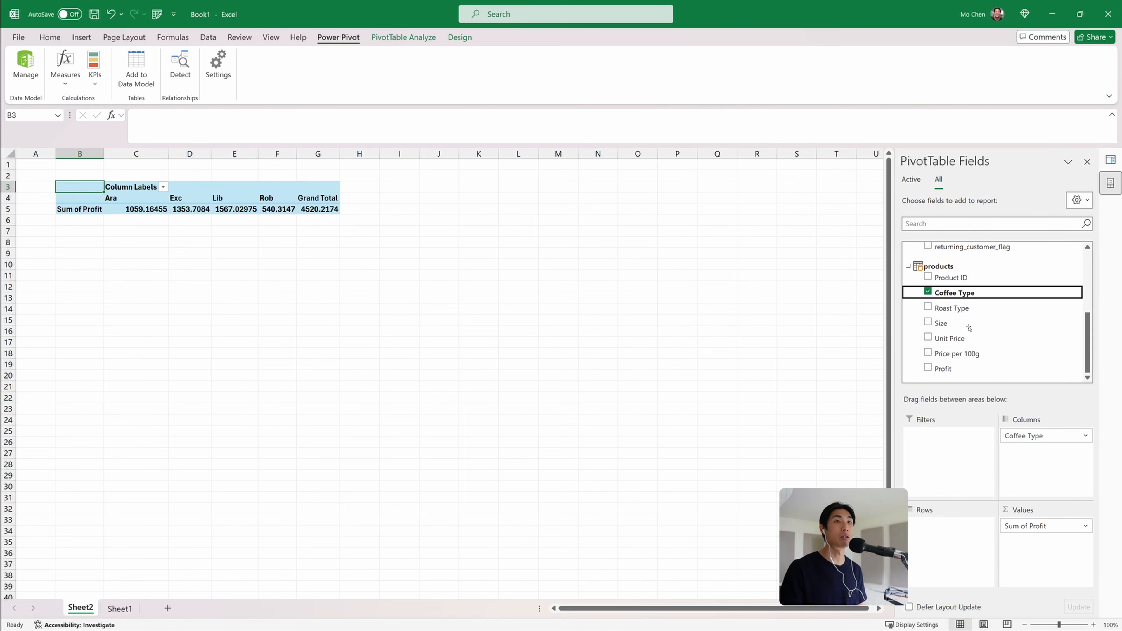
{"action": "left_click_drag", "start_coordinate": [968, 313], "coordinate": [967, 588]}
{"action": "left_click", "coordinate": [72, 212]}
{"action": "scroll", "coordinate": [160, 307], "scroll_direction": "up", "scroll_amount": 3}
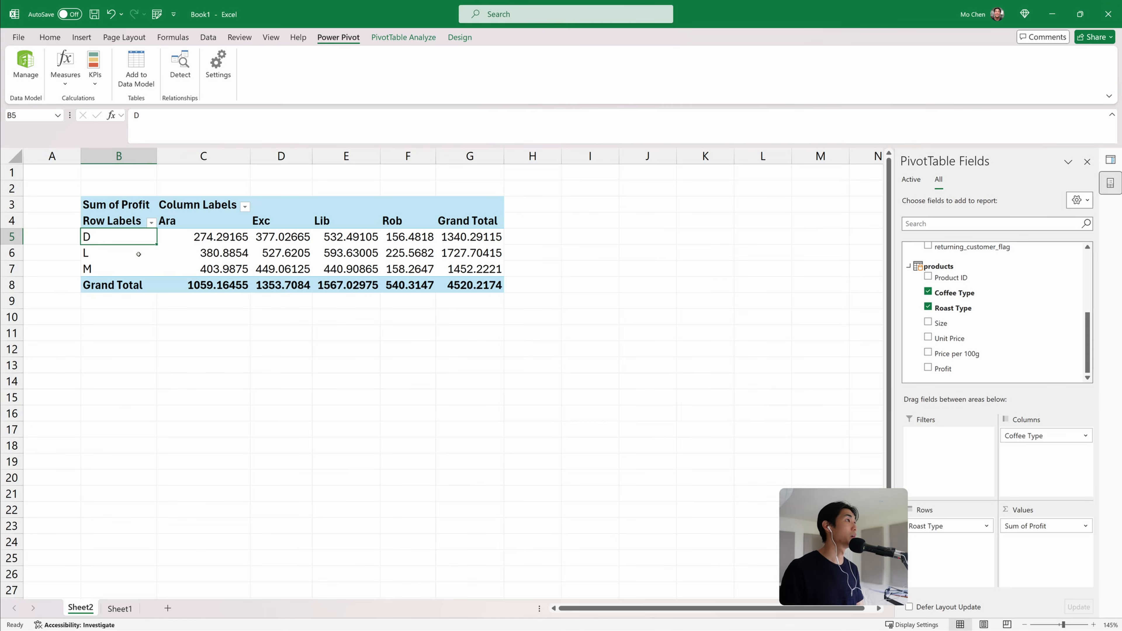
{"action": "scroll", "coordinate": [127, 240], "scroll_direction": "down", "scroll_amount": 1}
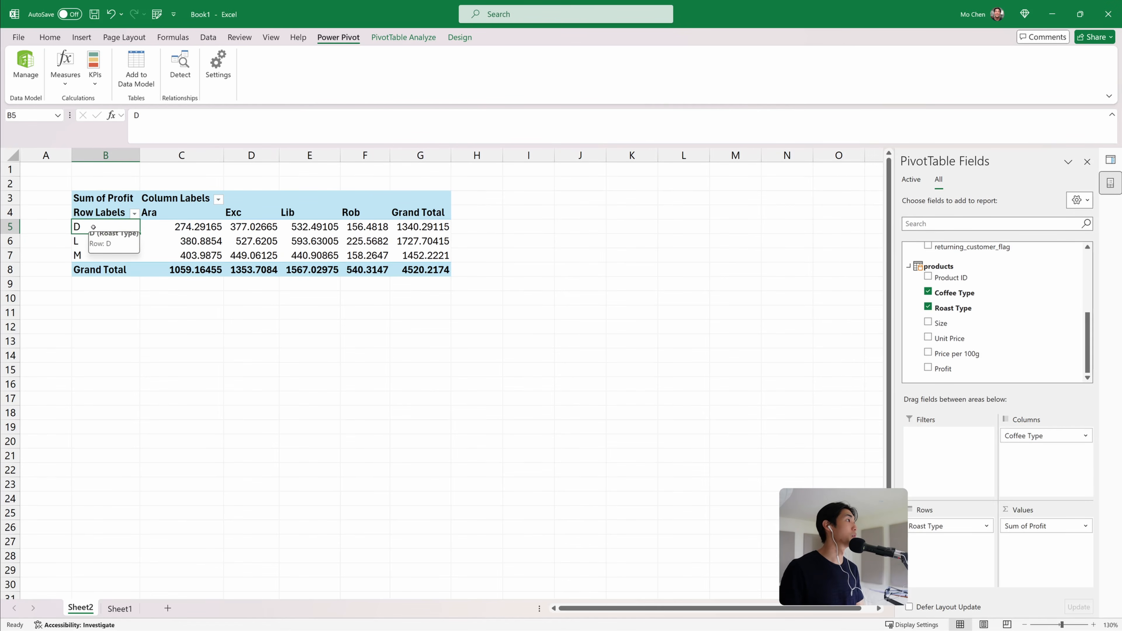
Reorder the roast type rows so they read L, M, D
{"action": "left_click", "coordinate": [92, 240]}
{"action": "left_click", "coordinate": [99, 221]}
{"action": "left_click_drag", "start_coordinate": [99, 218], "coordinate": [99, 258]}
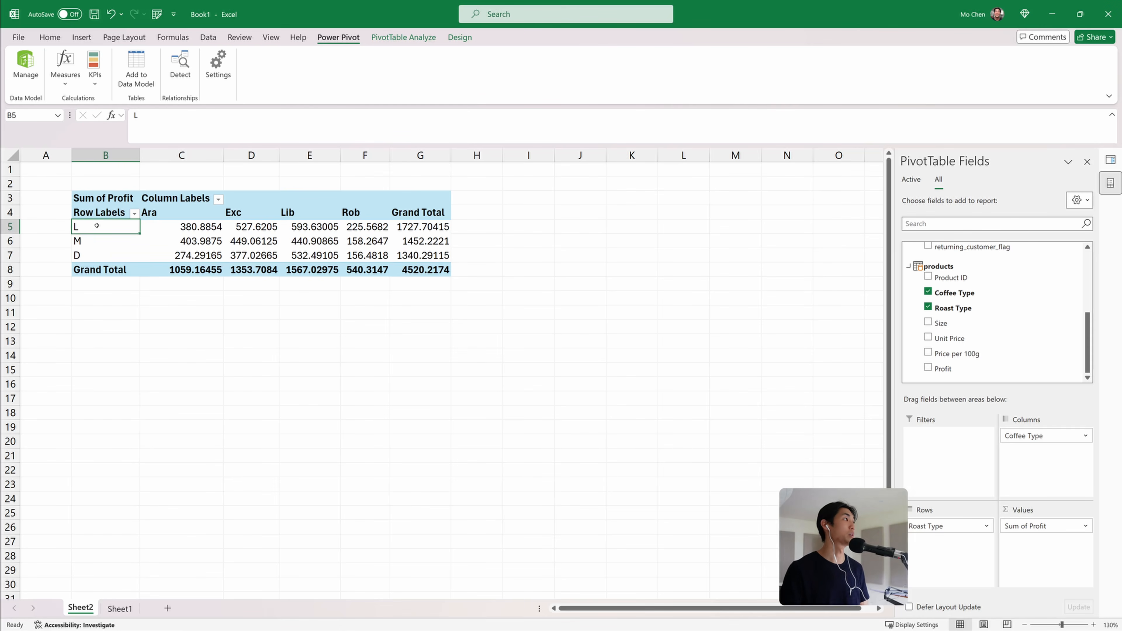
{"action": "left_click", "coordinate": [98, 248]}
{"action": "left_click", "coordinate": [183, 226]}
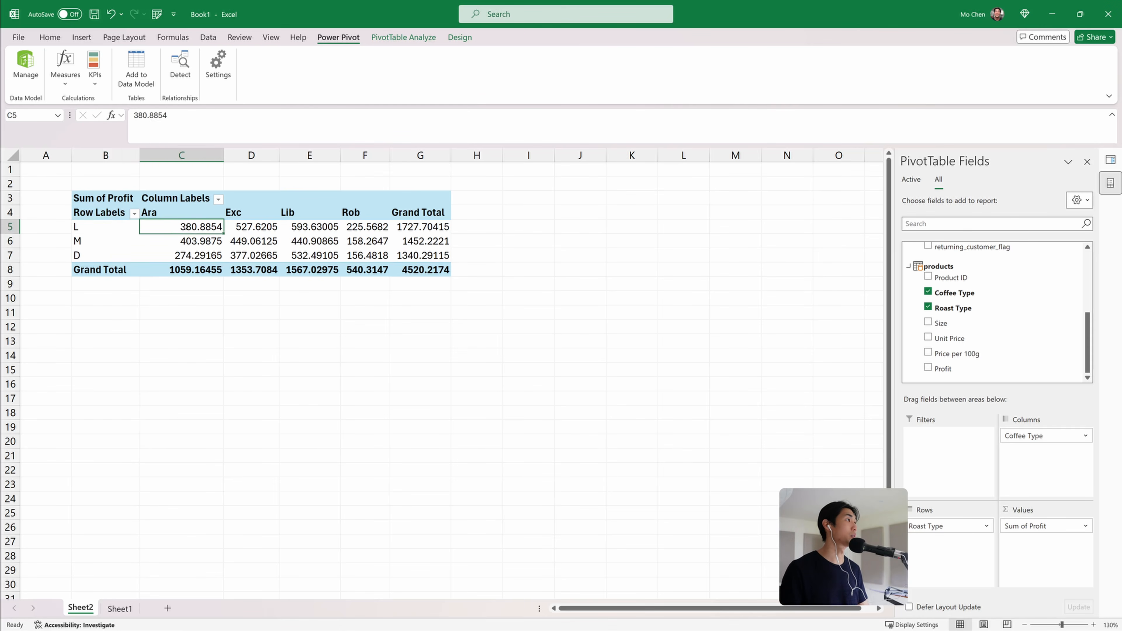
{"action": "left_click_drag", "start_coordinate": [195, 227], "coordinate": [420, 271]}
{"action": "left_click", "coordinate": [419, 269]}
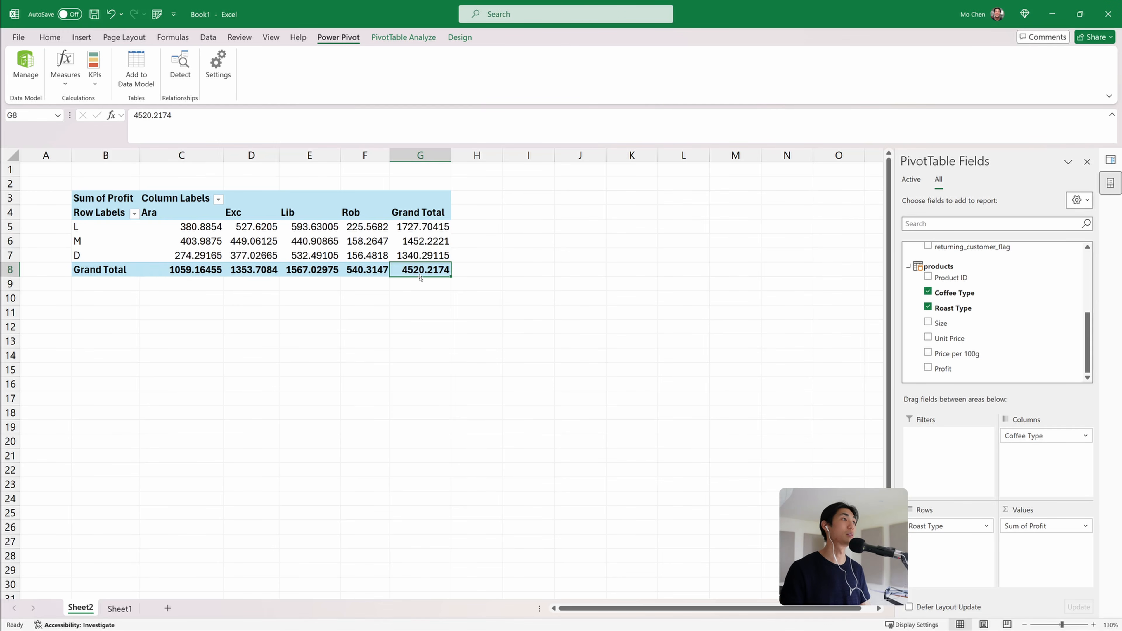
{"action": "left_click_drag", "start_coordinate": [195, 227], "coordinate": [420, 270]}
{"action": "left_click", "coordinate": [448, 253]}
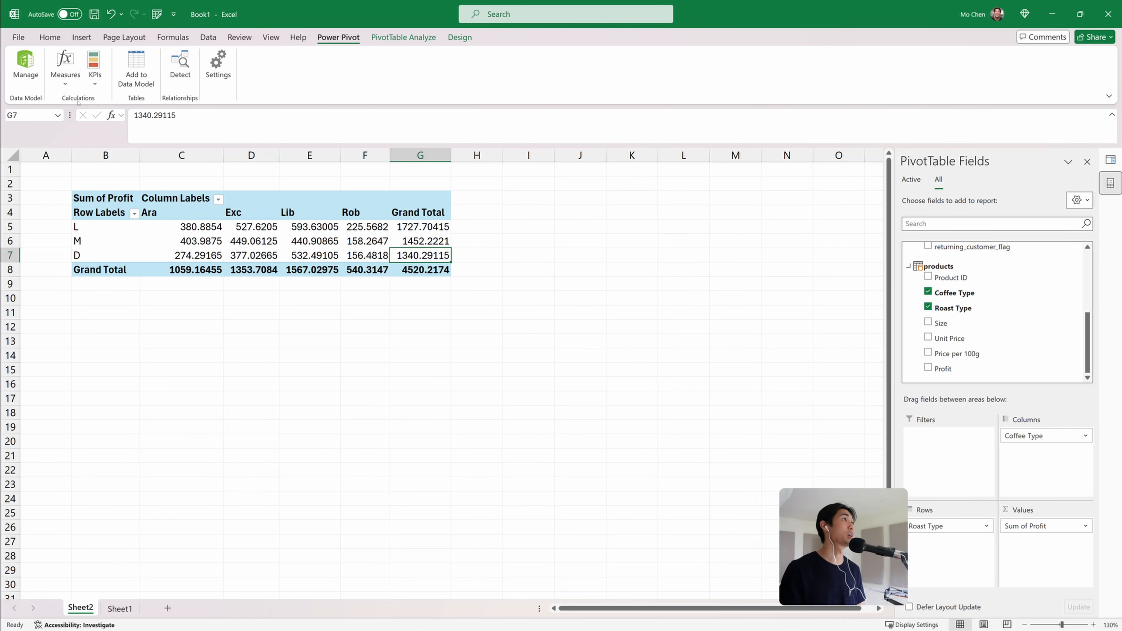
Format the orders table's Profit column as currency in Power Pivot and refresh the PivotTable
{"action": "left_click", "coordinate": [25, 73]}
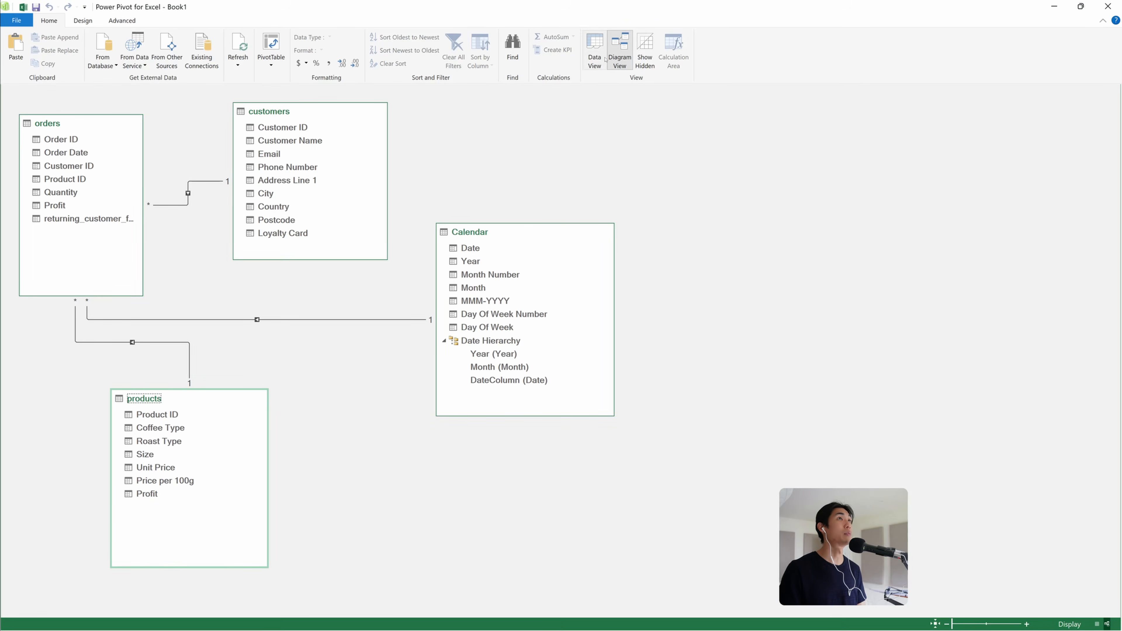
{"action": "left_click", "coordinate": [591, 58]}
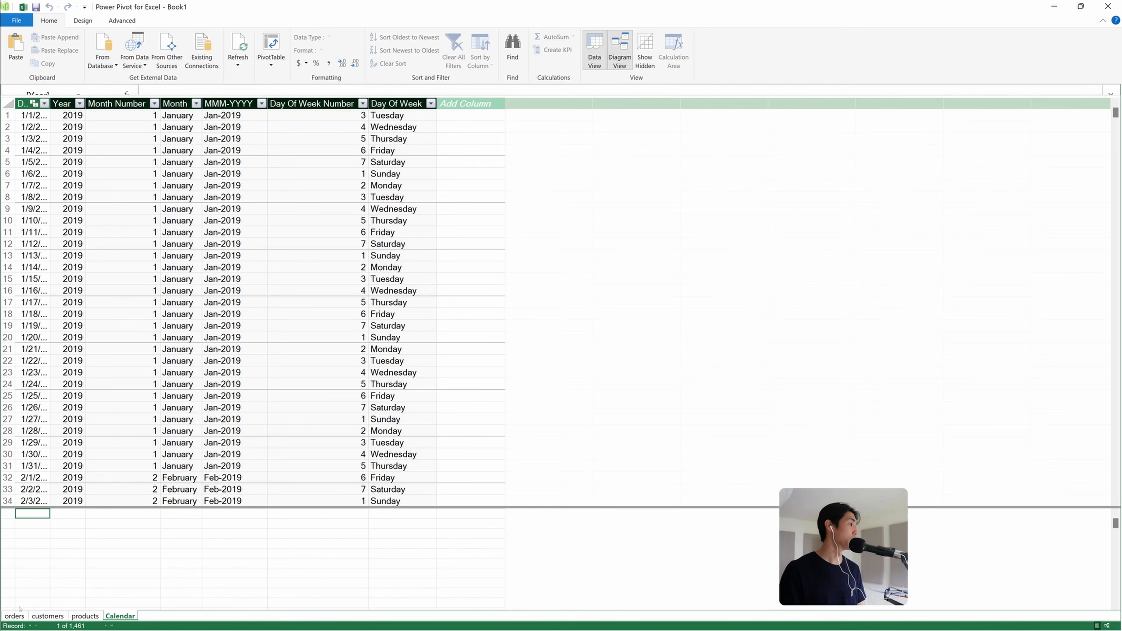
{"action": "left_click", "coordinate": [15, 616]}
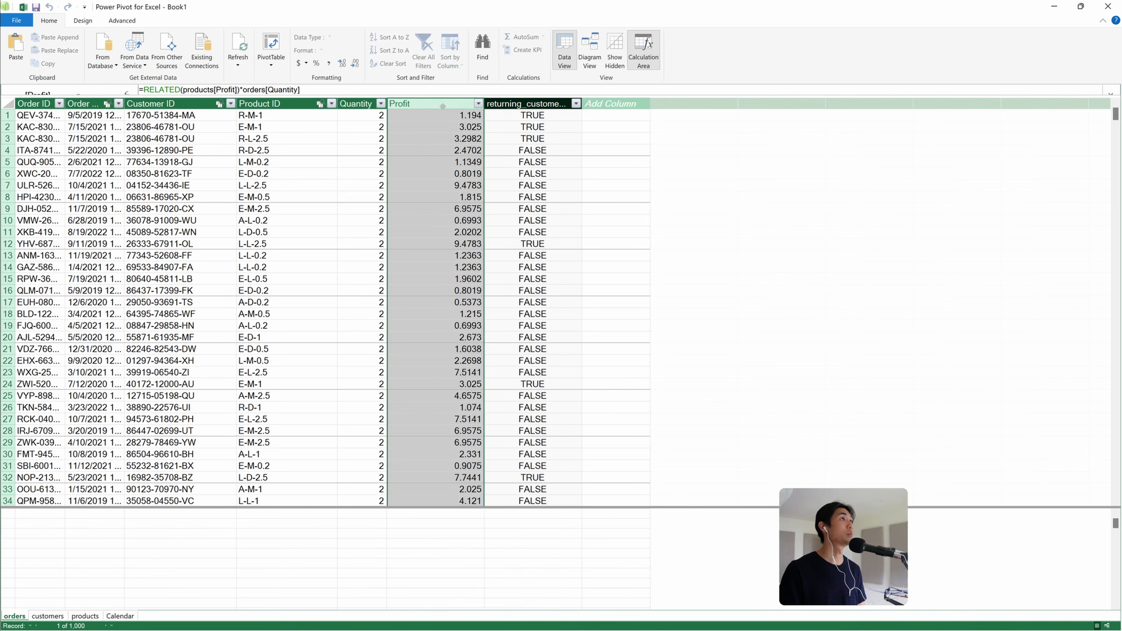
{"action": "left_click", "coordinate": [306, 65]}
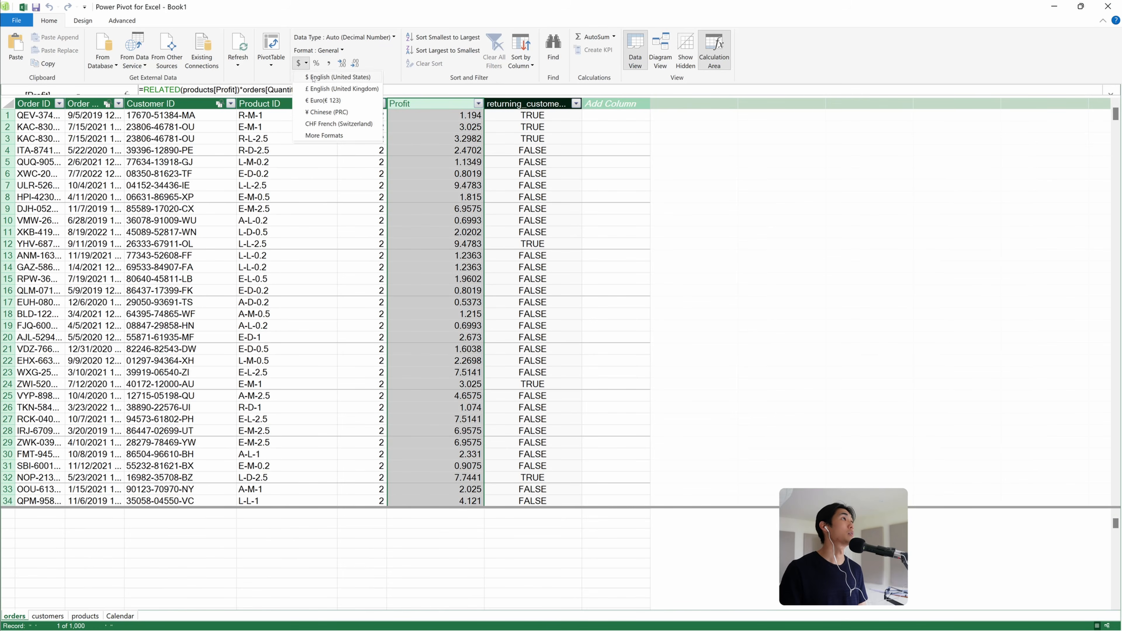
{"action": "key", "text": "Escape"}
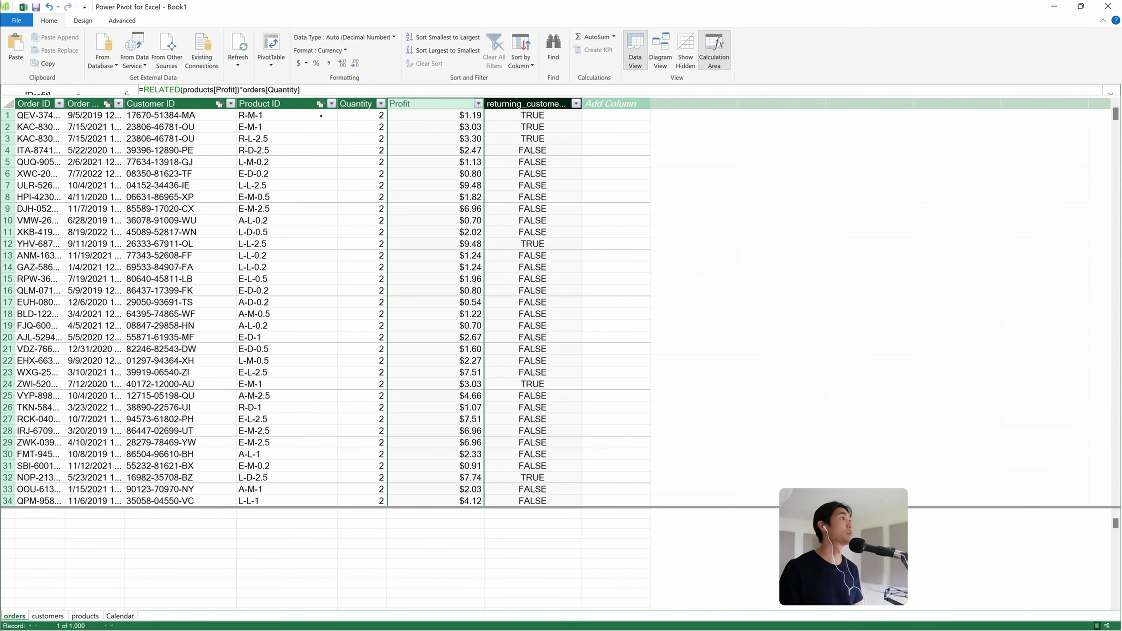
{"action": "key", "text": "alt+Tab"}
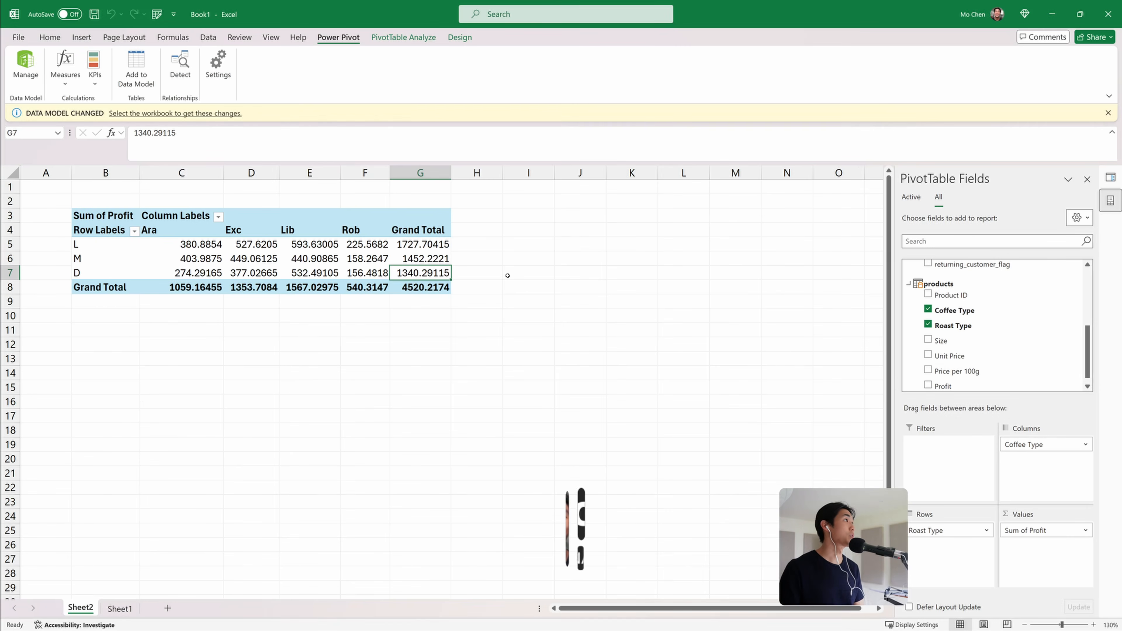
{"action": "key", "text": "Left"}
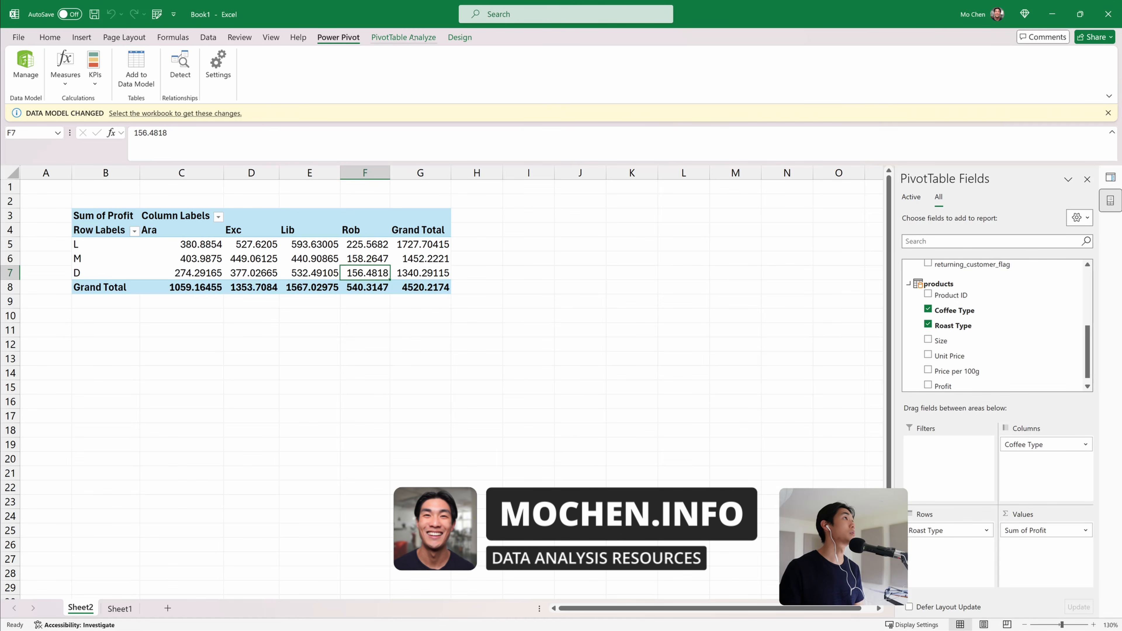
{"action": "left_click", "coordinate": [391, 37]}
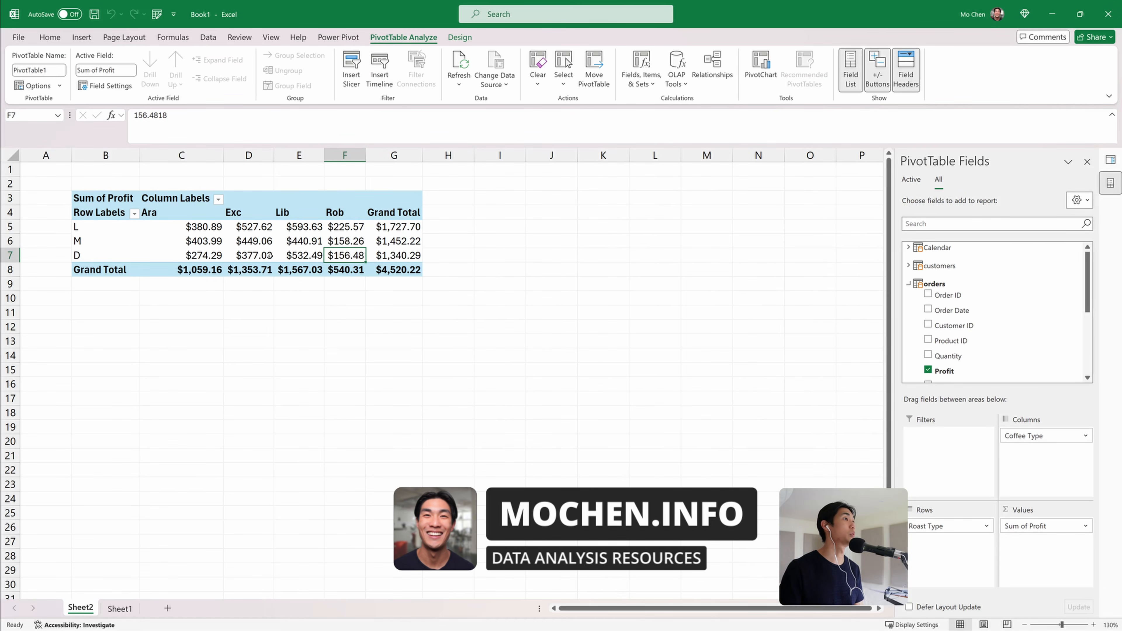
{"action": "left_click", "coordinate": [333, 37]}
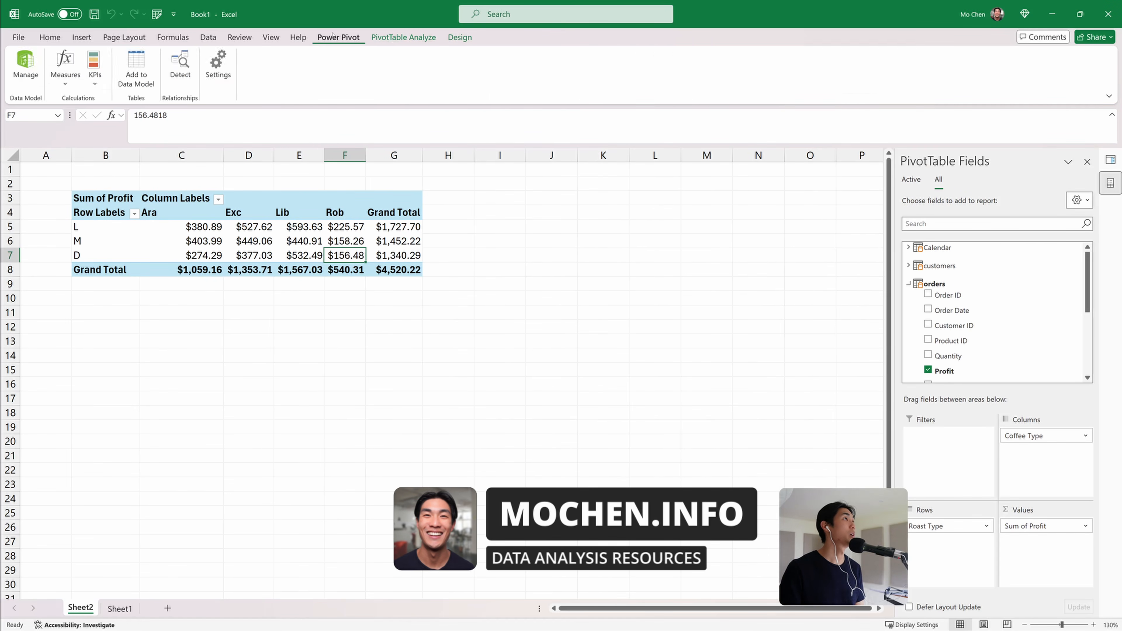
Add the Calendar table's Date Hierarchy to the PivotTable rows above Roast Type
{"action": "left_click_drag", "start_coordinate": [111, 199], "coordinate": [394, 271]}
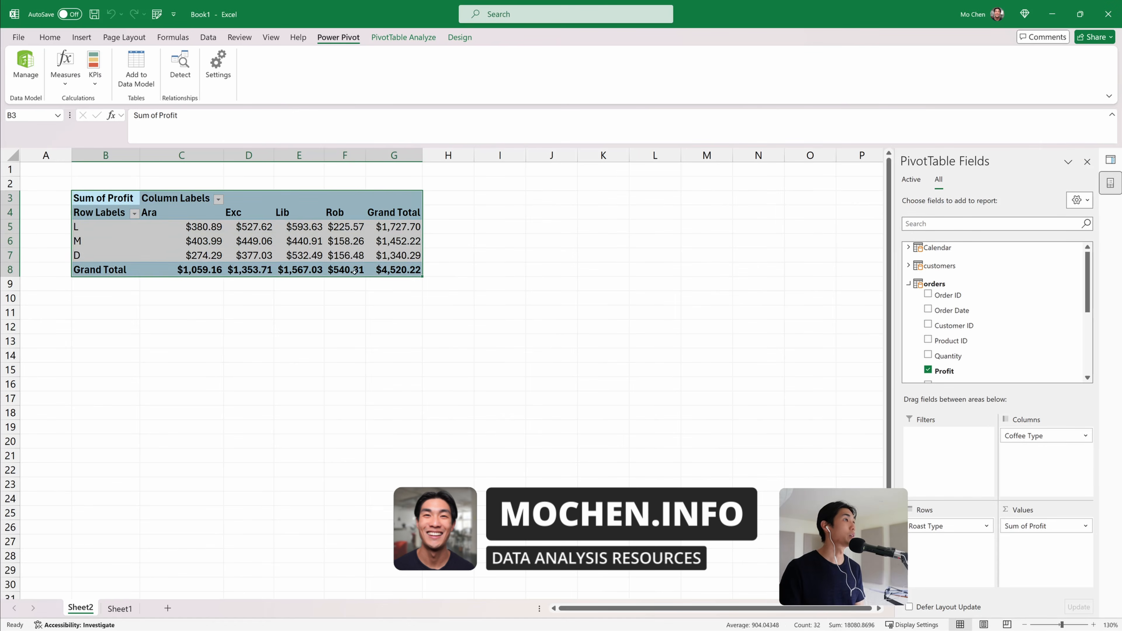
{"action": "left_click_drag", "start_coordinate": [197, 239], "coordinate": [397, 256]}
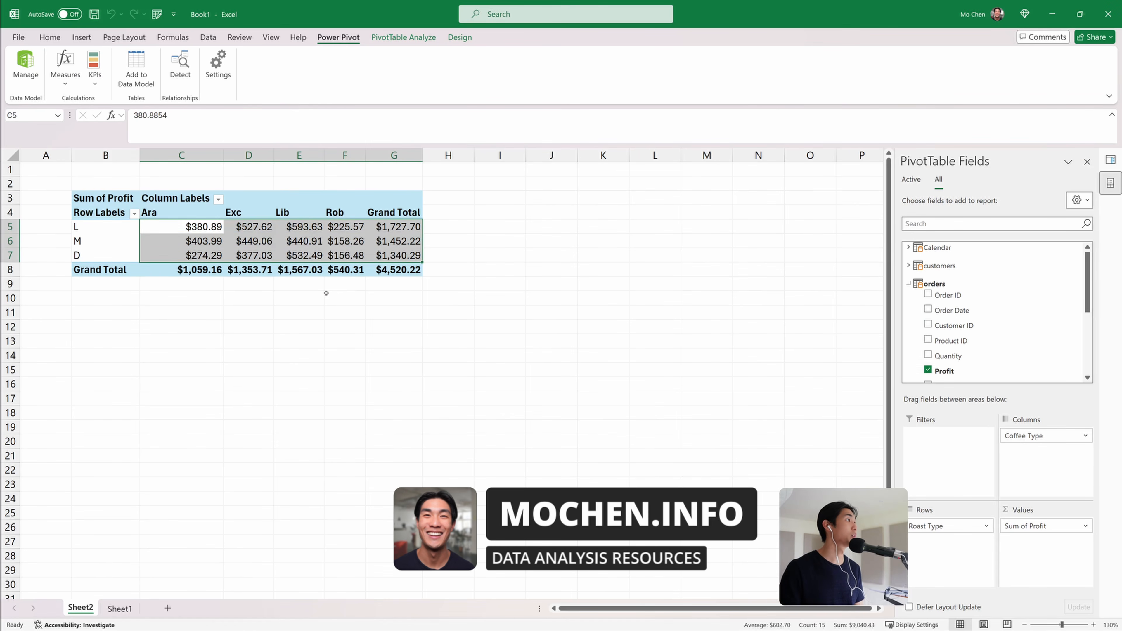
{"action": "left_click", "coordinate": [292, 294]}
{"action": "left_click", "coordinate": [234, 250]}
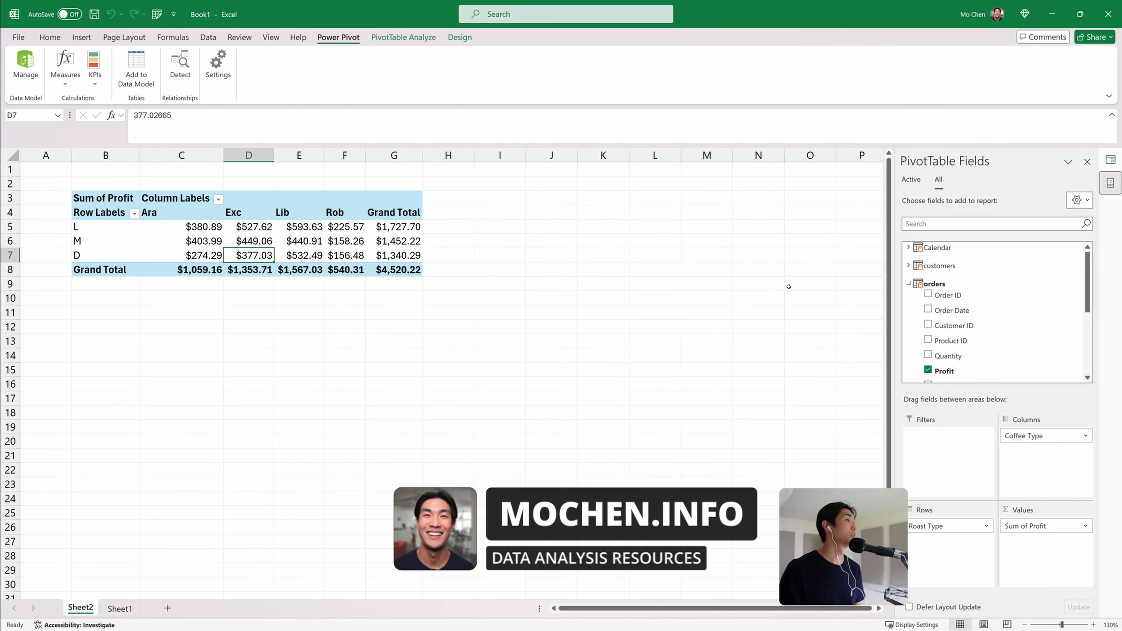
{"action": "left_click", "coordinate": [908, 247]}
{"action": "left_click_drag", "start_coordinate": [952, 269], "coordinate": [957, 526]}
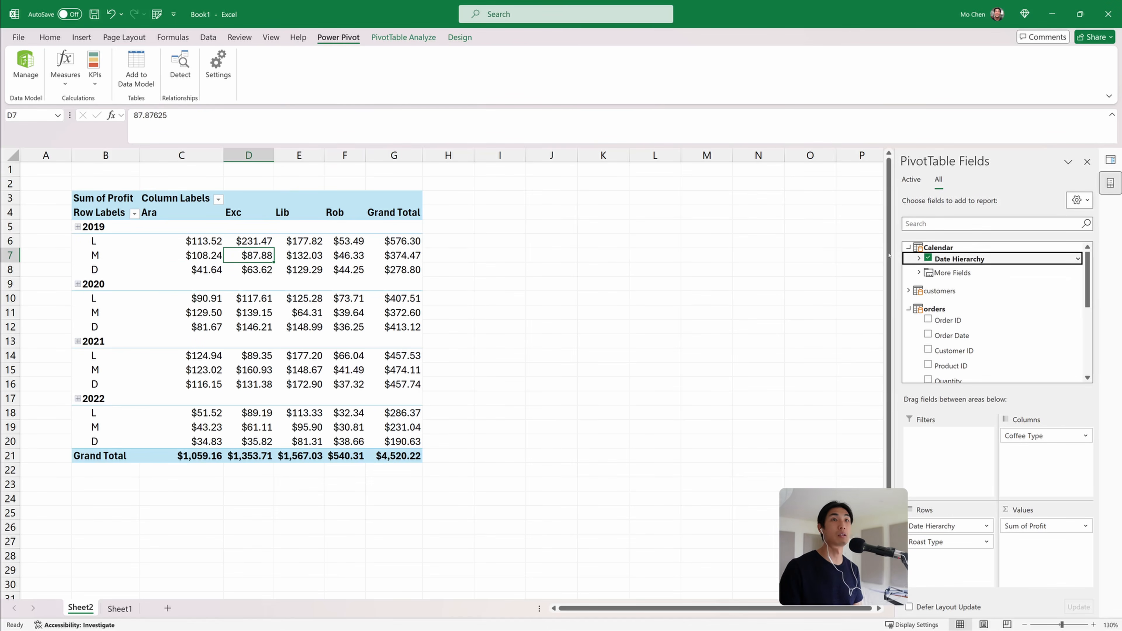
Switch the PivotTable report layout to tabular form
{"action": "left_click_drag", "start_coordinate": [196, 242], "coordinate": [398, 441]}
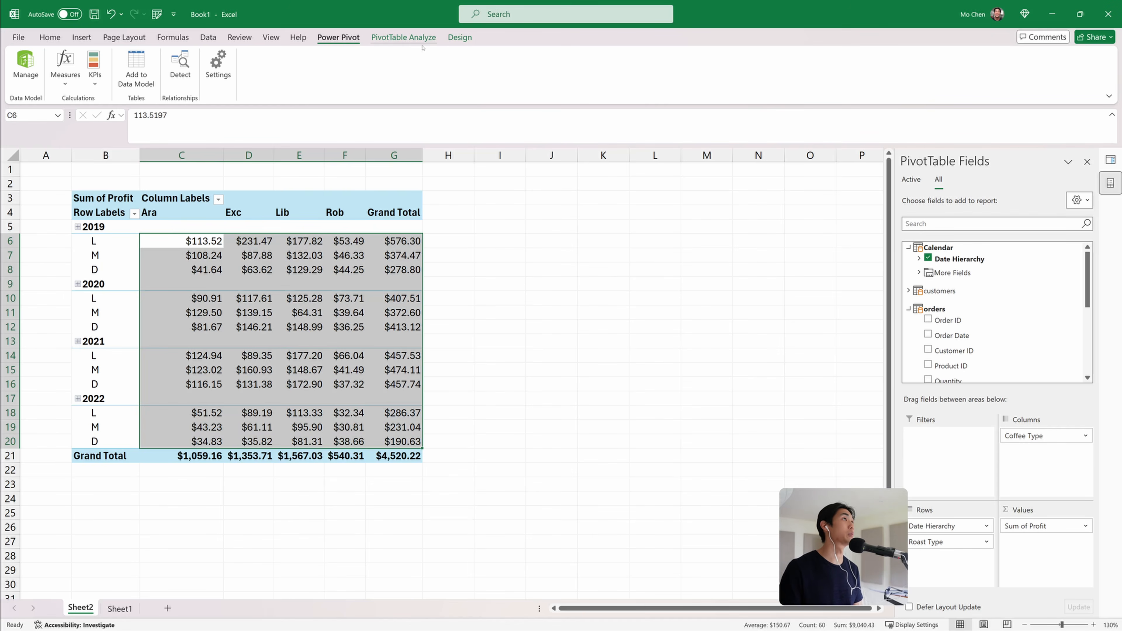
{"action": "left_click", "coordinate": [470, 38]}
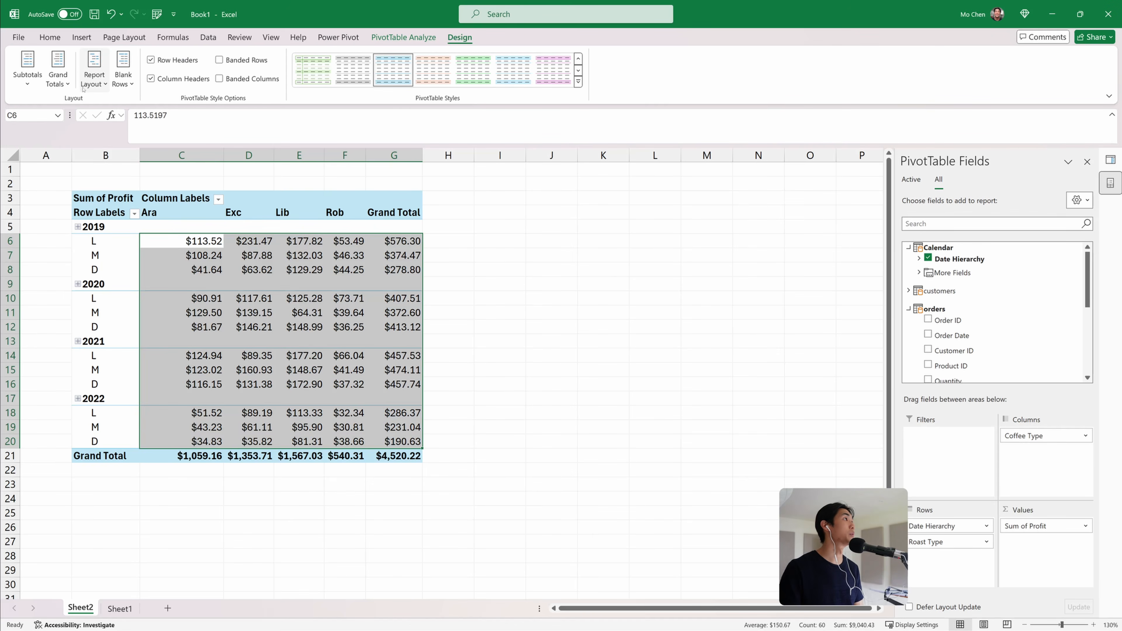
{"action": "left_click", "coordinate": [94, 70]}
{"action": "left_click", "coordinate": [137, 155]}
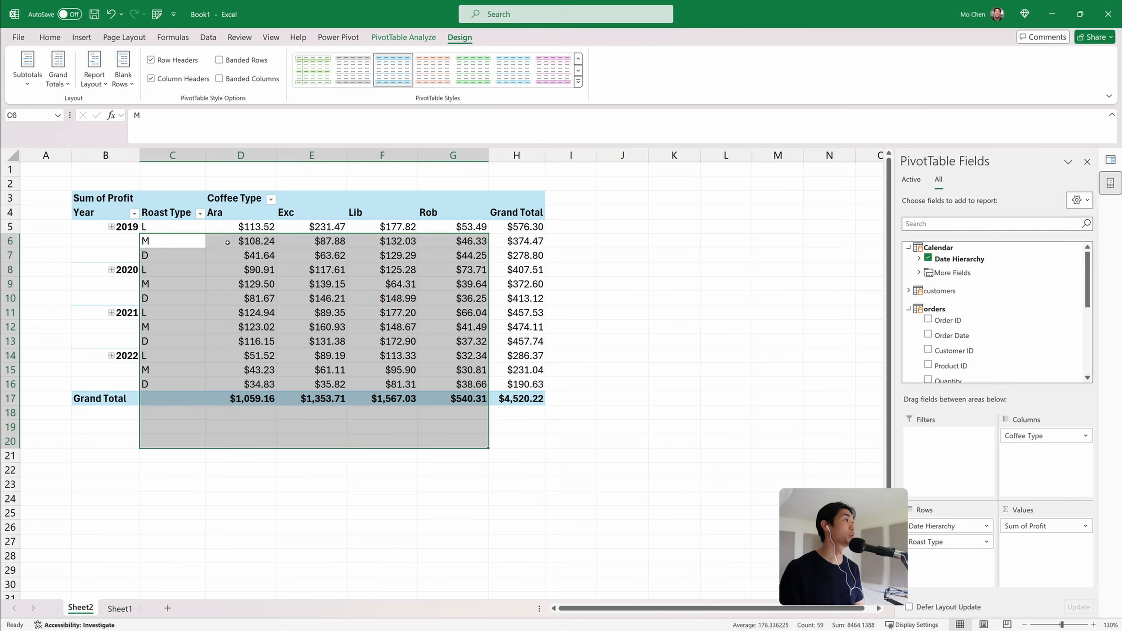
{"action": "left_click", "coordinate": [287, 314]}
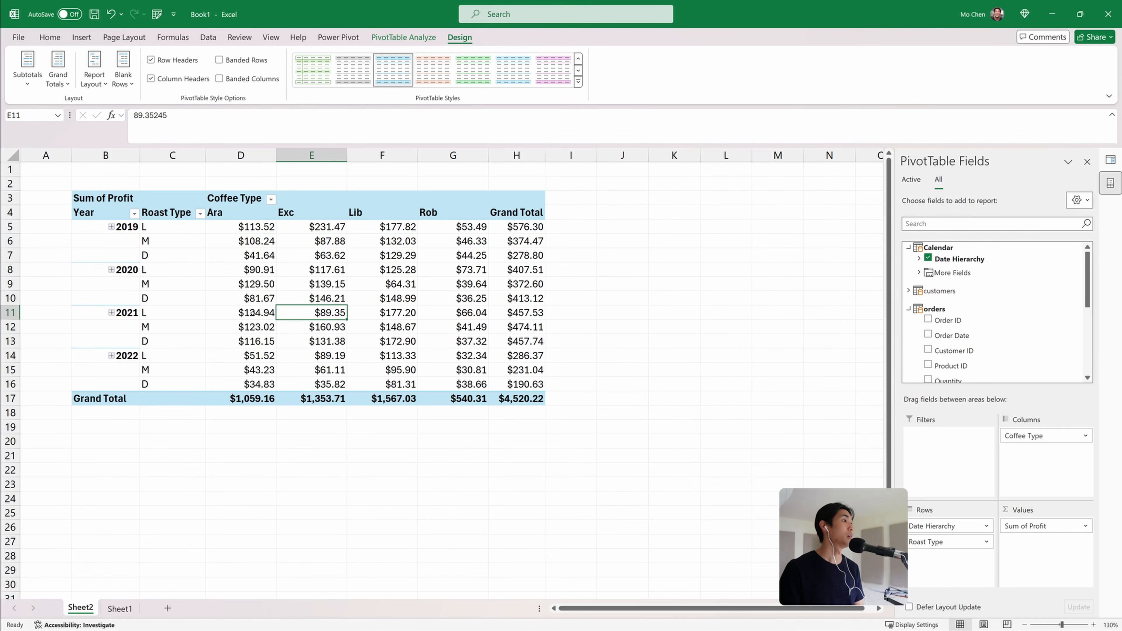
Turn off the PivotTable's grand totals and subtotals
{"action": "left_click", "coordinate": [57, 70]}
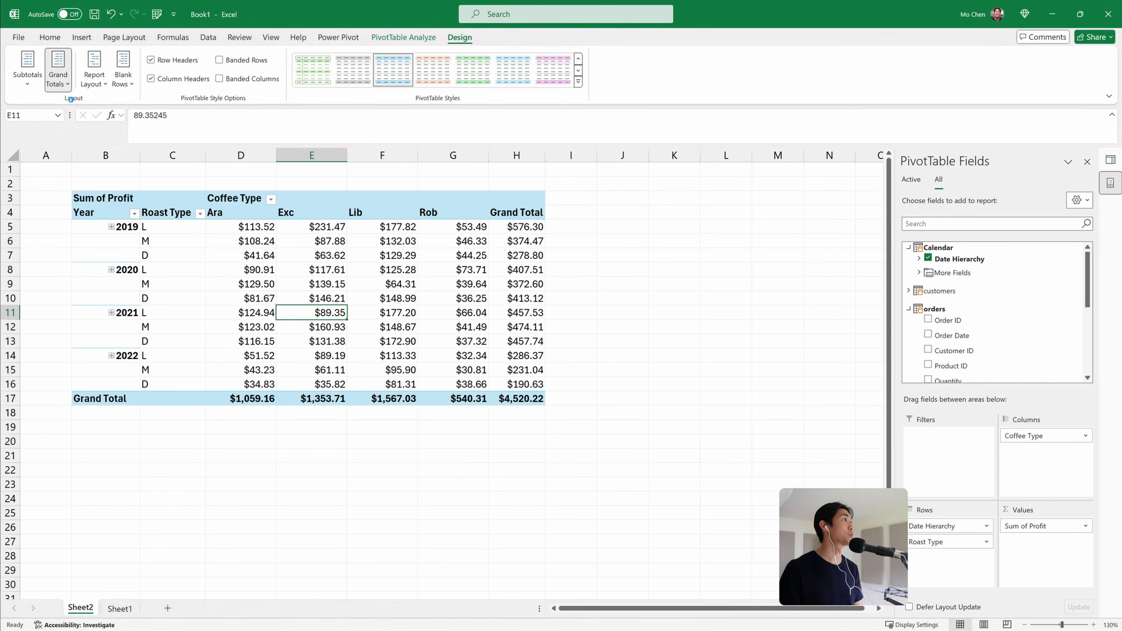
{"action": "left_click", "coordinate": [102, 106]}
{"action": "left_click", "coordinate": [27, 71]}
{"action": "left_click", "coordinate": [42, 106]}
Apply a green-white color scale to the PivotTable's profit values
{"action": "left_click_drag", "start_coordinate": [230, 229], "coordinate": [384, 385]}
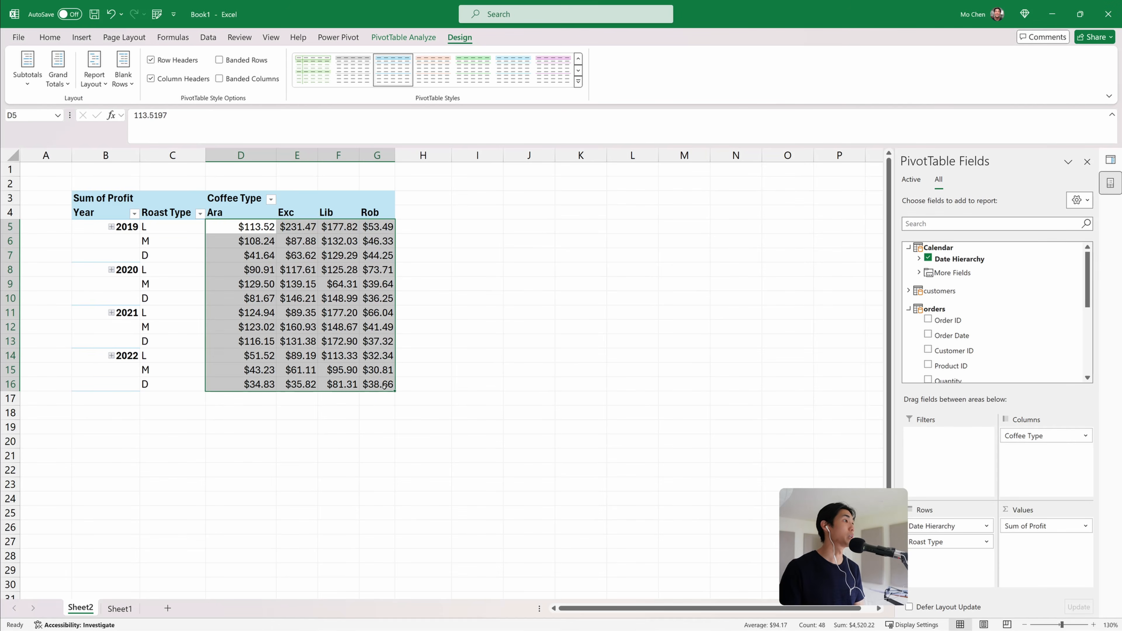
{"action": "left_click", "coordinate": [50, 37]}
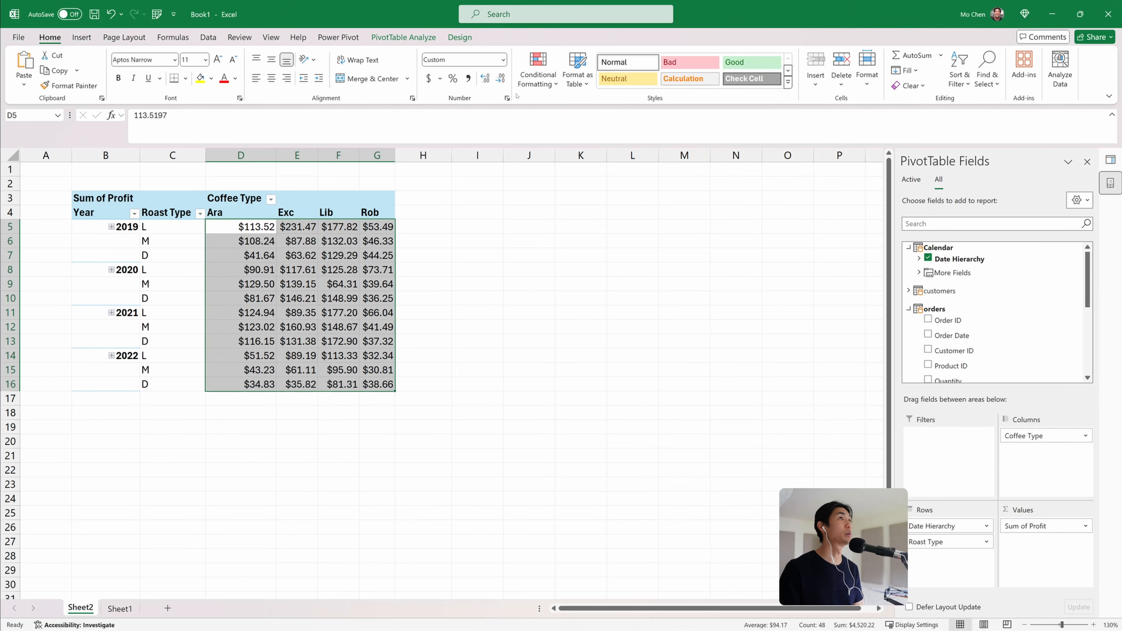
{"action": "left_click", "coordinate": [537, 70]}
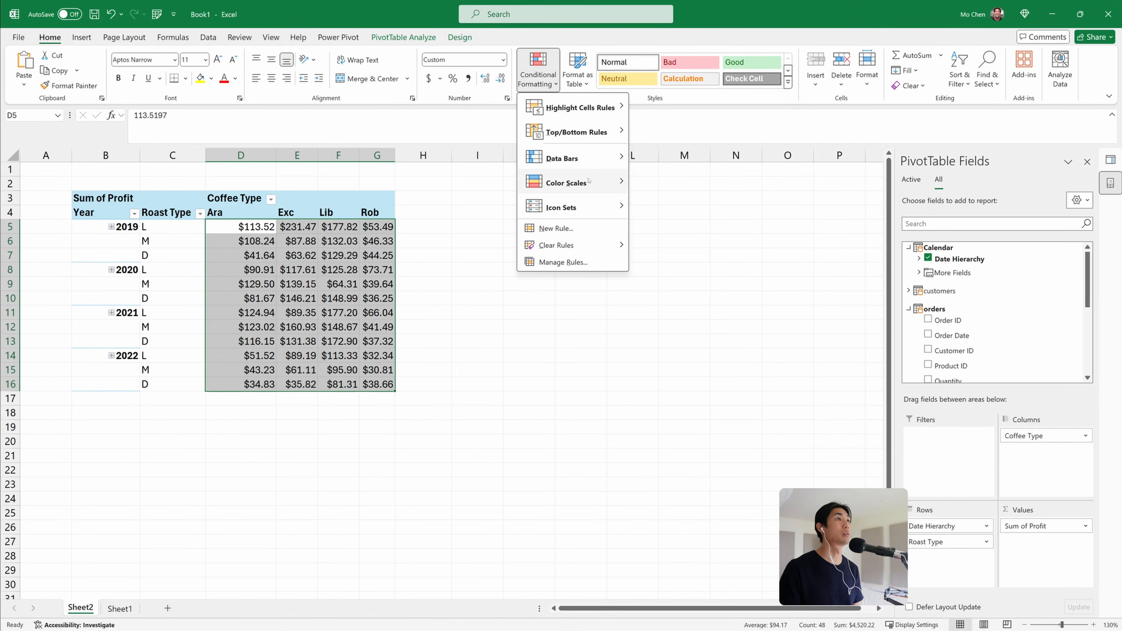
{"action": "mouse_move", "coordinate": [583, 183]}
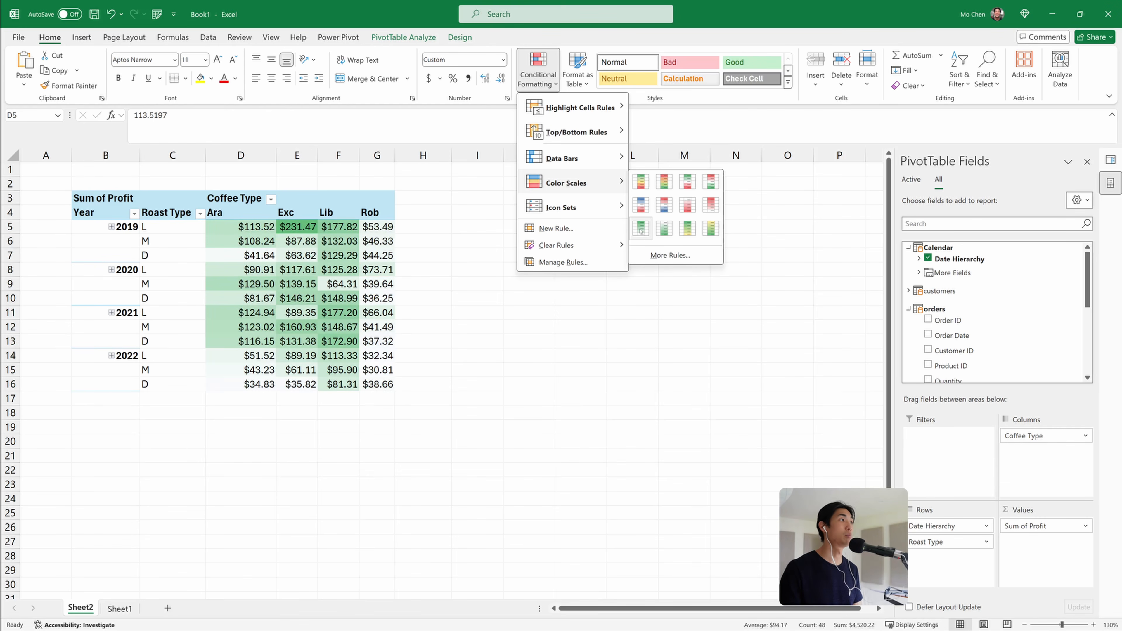
{"action": "left_click", "coordinate": [641, 228]}
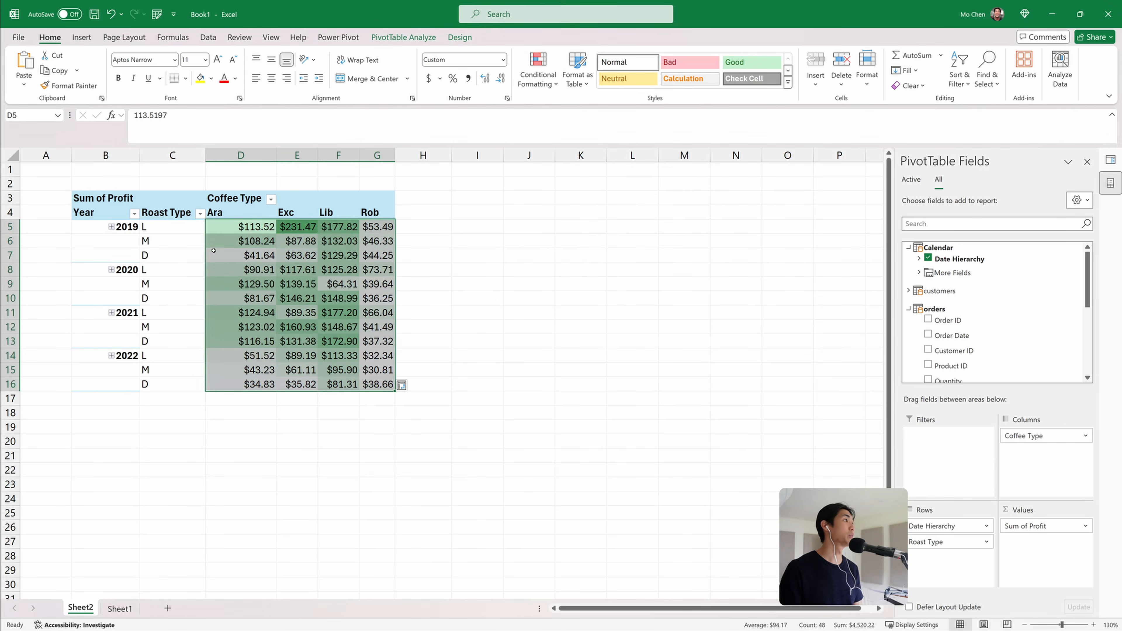
Expand the entire Date Hierarchy field to show months under each year
{"action": "left_click", "coordinate": [296, 228]}
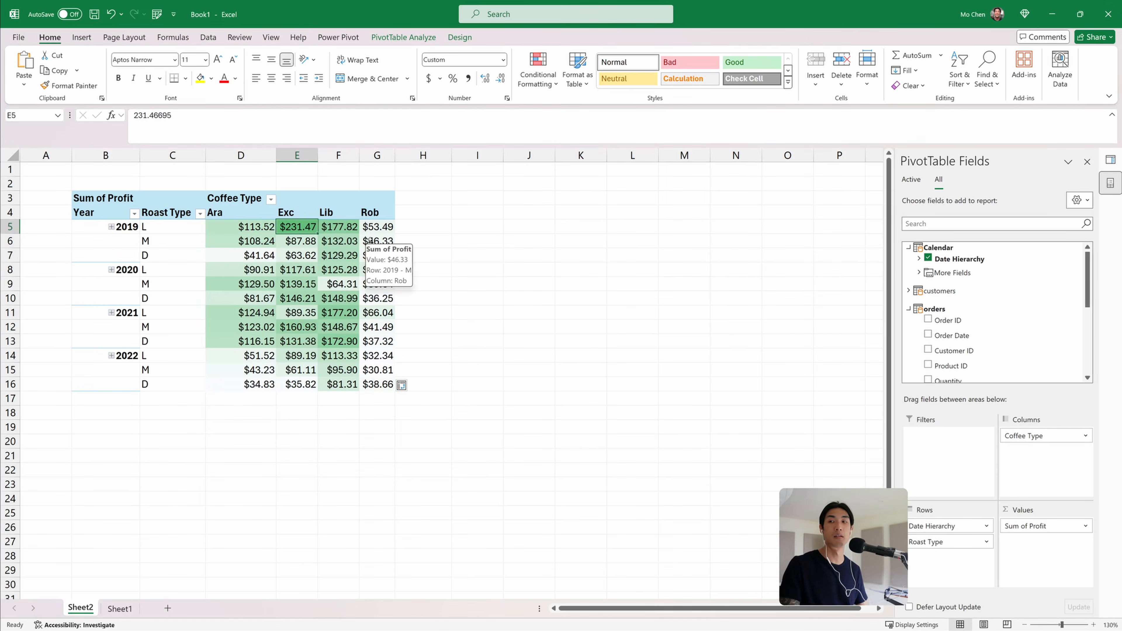
{"action": "left_click", "coordinate": [94, 226]}
{"action": "right_click", "coordinate": [95, 227]}
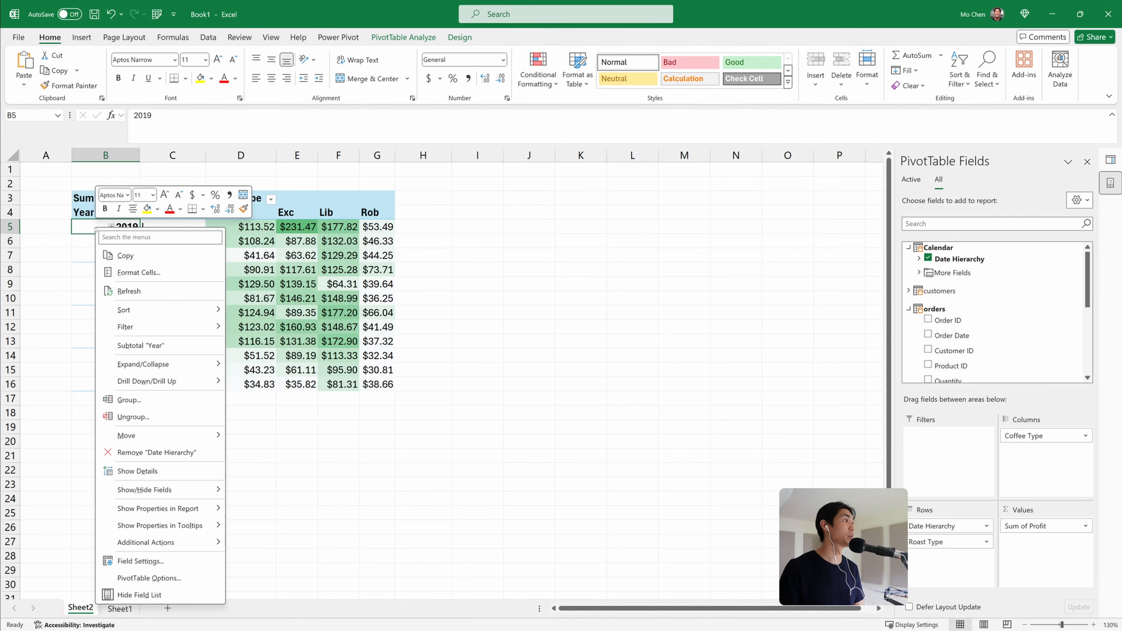
{"action": "mouse_move", "coordinate": [192, 304]}
{"action": "mouse_move", "coordinate": [186, 370]}
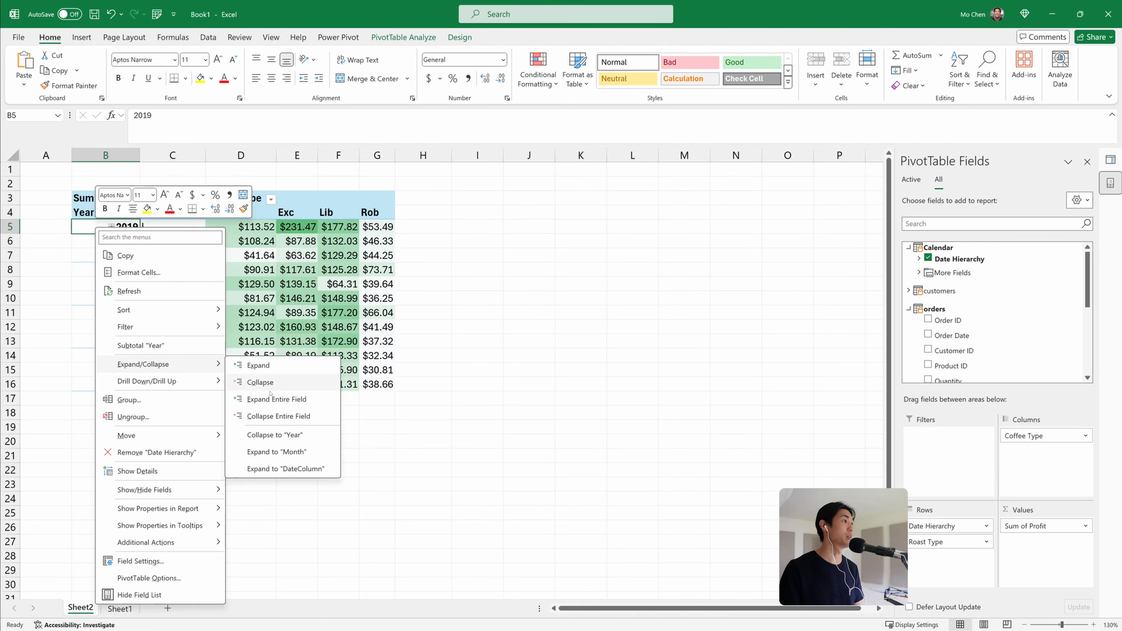
{"action": "left_click", "coordinate": [276, 399]}
{"action": "scroll", "coordinate": [361, 415], "scroll_direction": "down", "scroll_amount": 10}
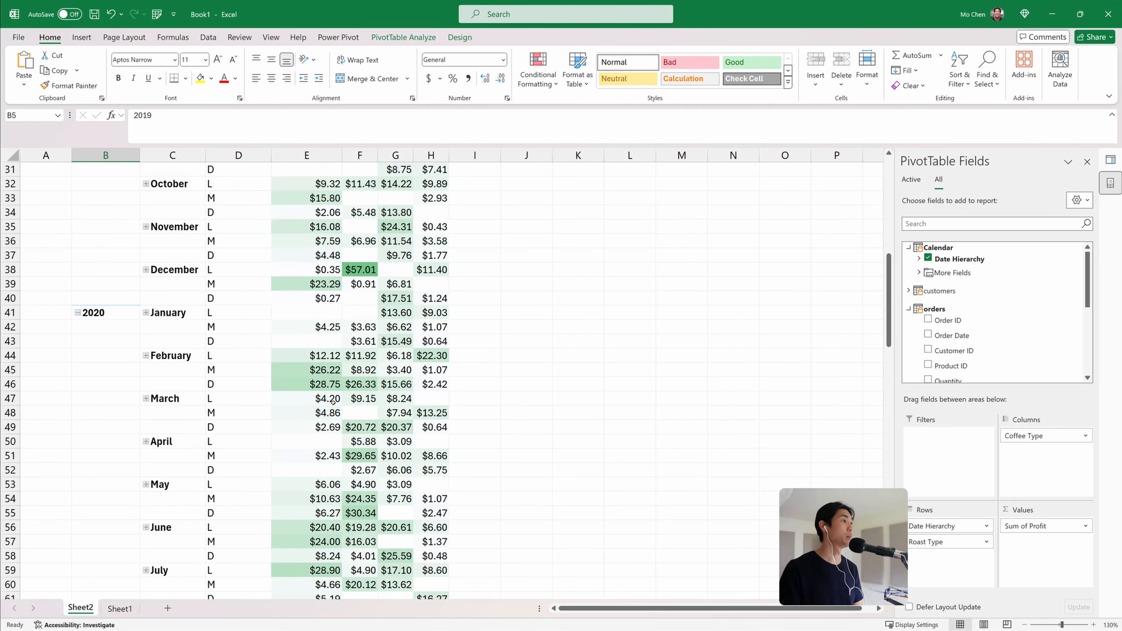
{"action": "scroll", "coordinate": [333, 401], "scroll_direction": "down", "scroll_amount": 14}
{"action": "scroll", "coordinate": [333, 400], "scroll_direction": "down", "scroll_amount": 14}
{"action": "scroll", "coordinate": [333, 400], "scroll_direction": "up", "scroll_amount": 8}
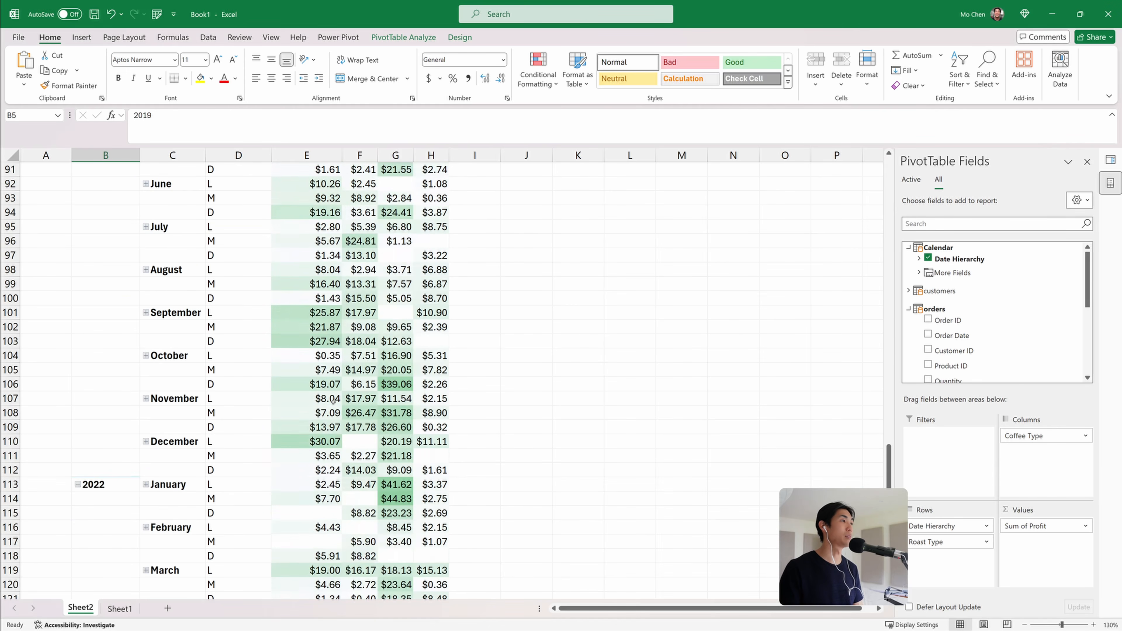
Duplicate the PivotTable worksheet as a new sheet copy
{"action": "scroll", "coordinate": [333, 400], "scroll_direction": "up", "scroll_amount": 16}
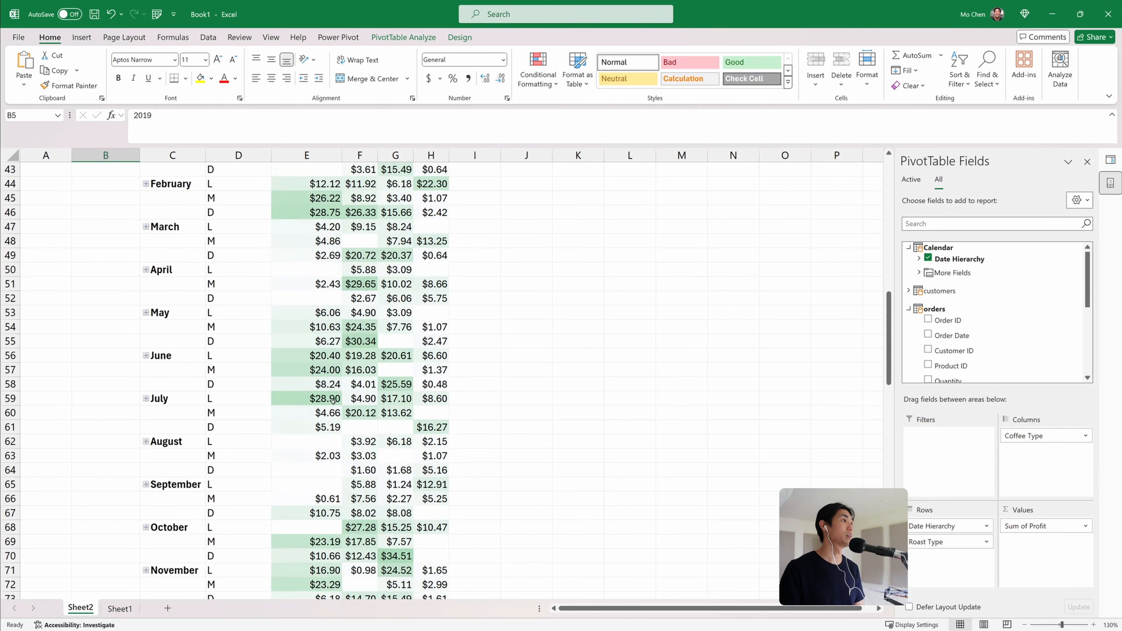
{"action": "scroll", "coordinate": [332, 401], "scroll_direction": "up", "scroll_amount": 14}
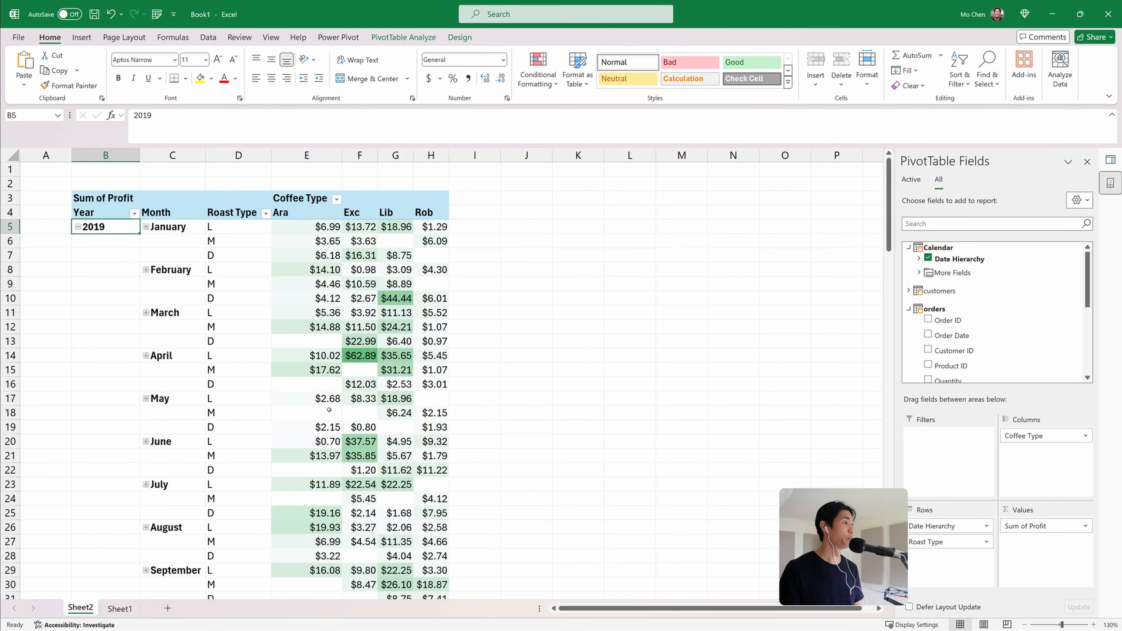
{"action": "left_click", "coordinate": [360, 355]}
{"action": "left_click", "coordinate": [313, 255]}
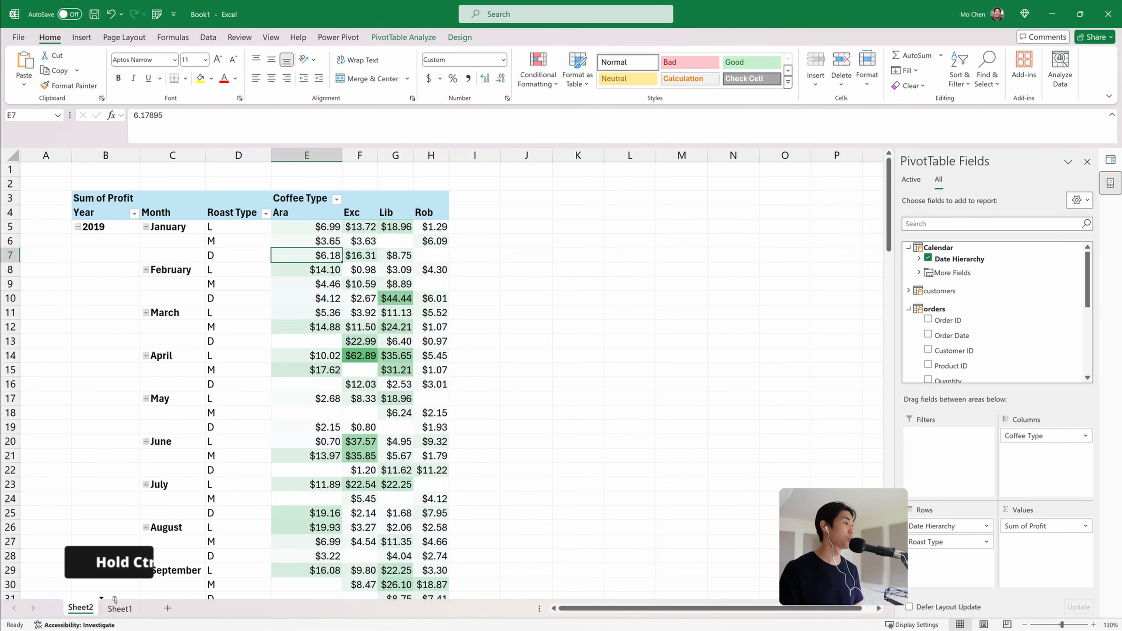
{"action": "left_click_drag", "start_coordinate": [83, 610], "coordinate": [116, 609]}
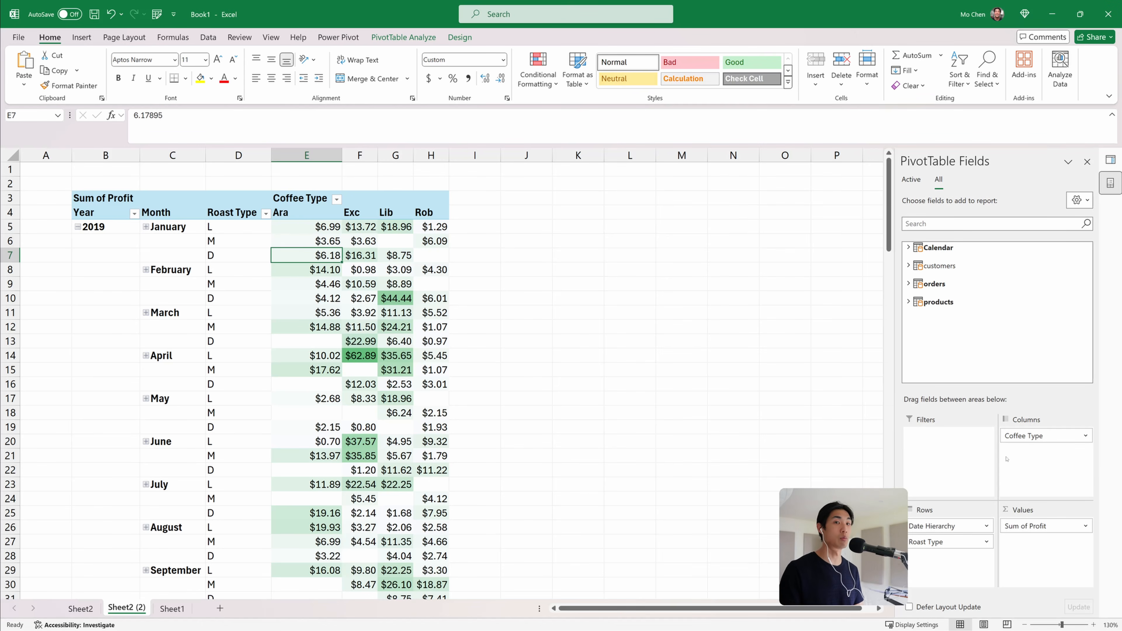
Remove Roast Type from the PivotTable and move Coffee Type from columns into rows under the date hierarchy
{"action": "left_click_drag", "start_coordinate": [945, 542], "coordinate": [986, 351]}
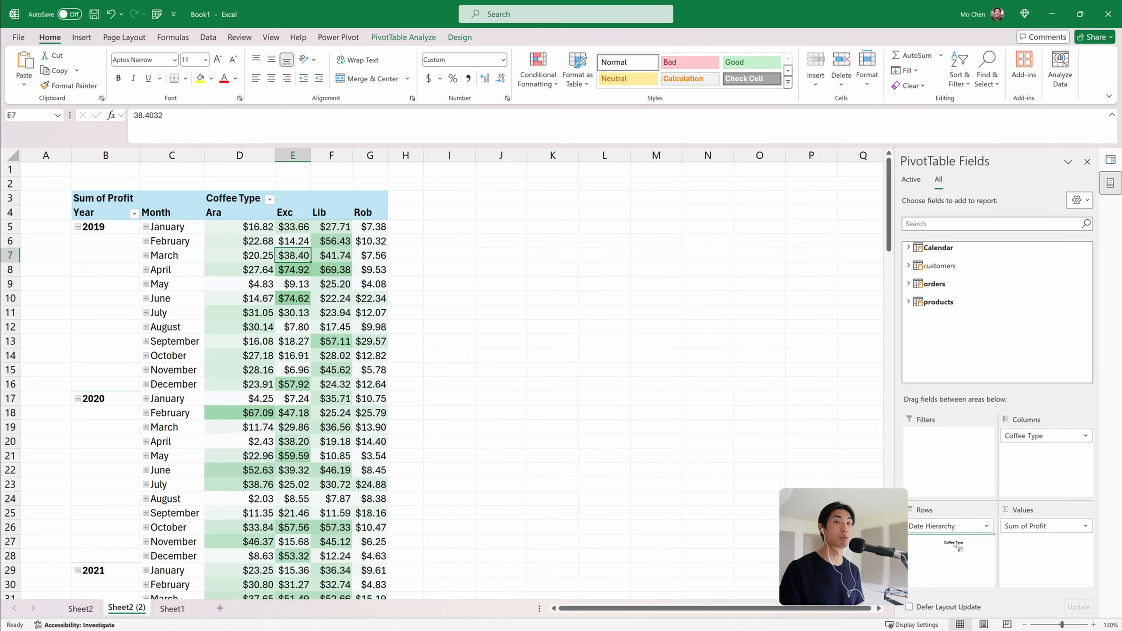
{"action": "left_click_drag", "start_coordinate": [940, 557], "coordinate": [941, 553]}
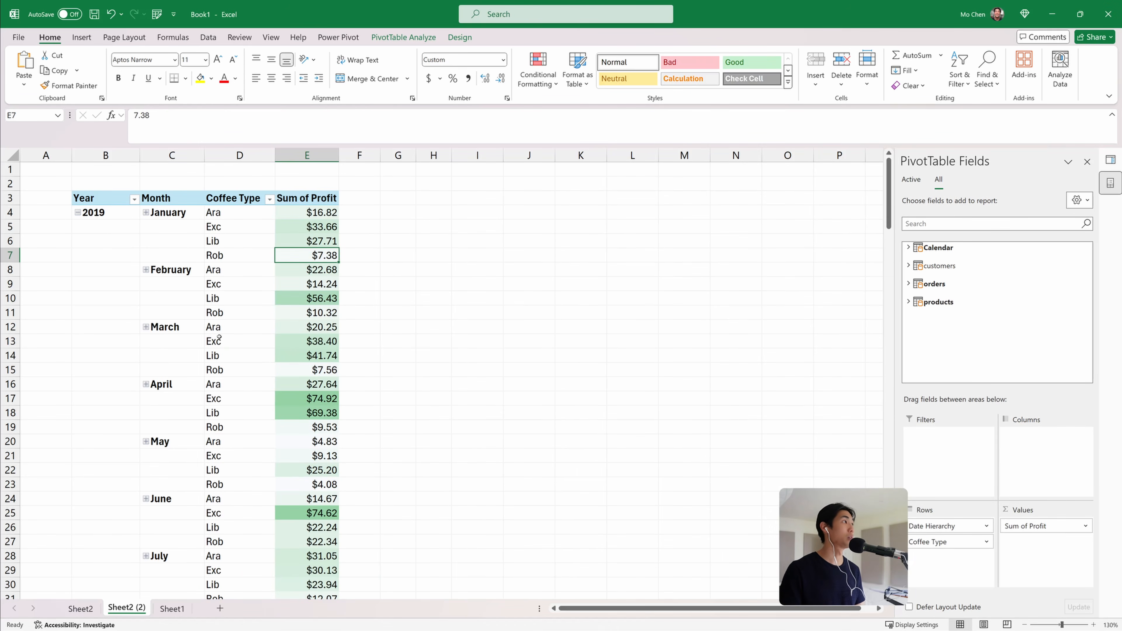
Collapse the entire Date Hierarchy field so only years show with coffee types beneath
{"action": "right_click", "coordinate": [106, 212]}
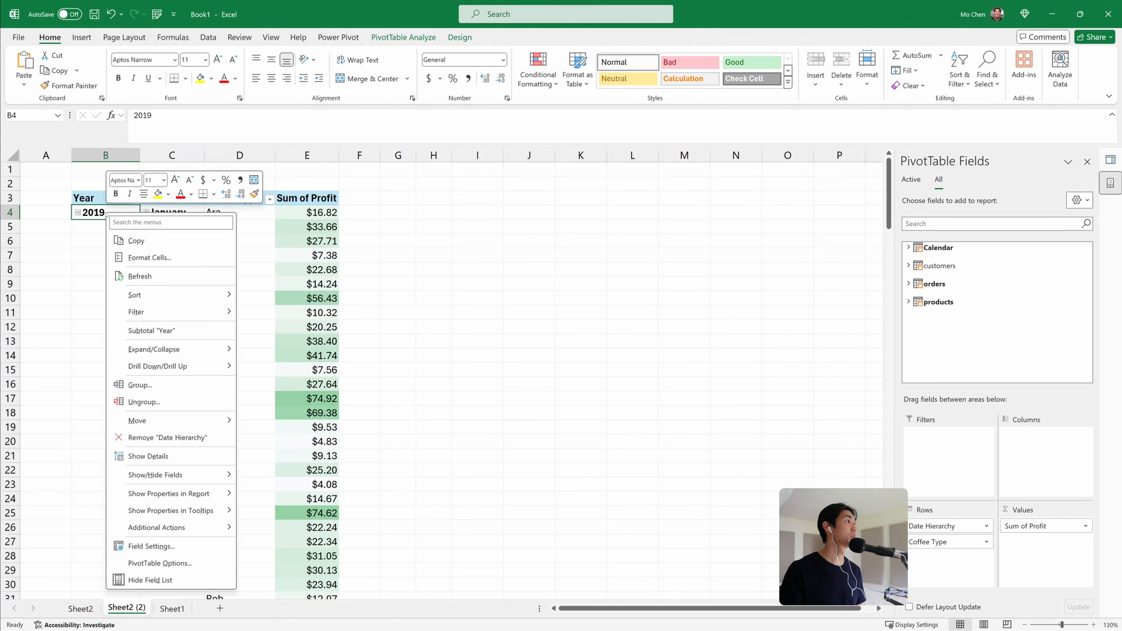
{"action": "mouse_move", "coordinate": [199, 350]}
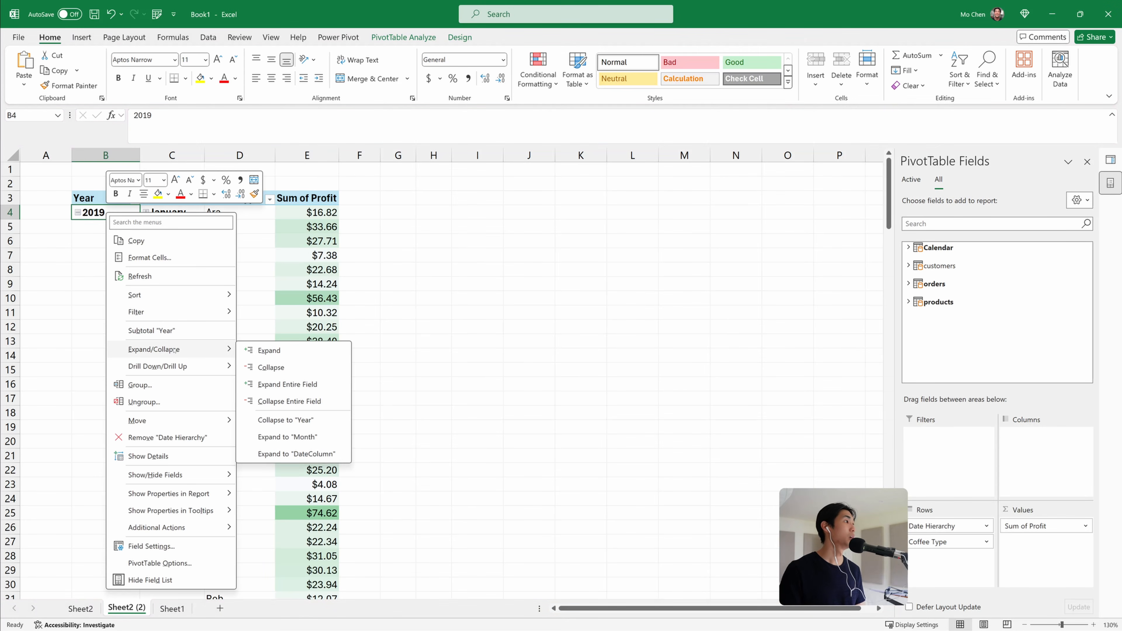
{"action": "left_click", "coordinate": [289, 401]}
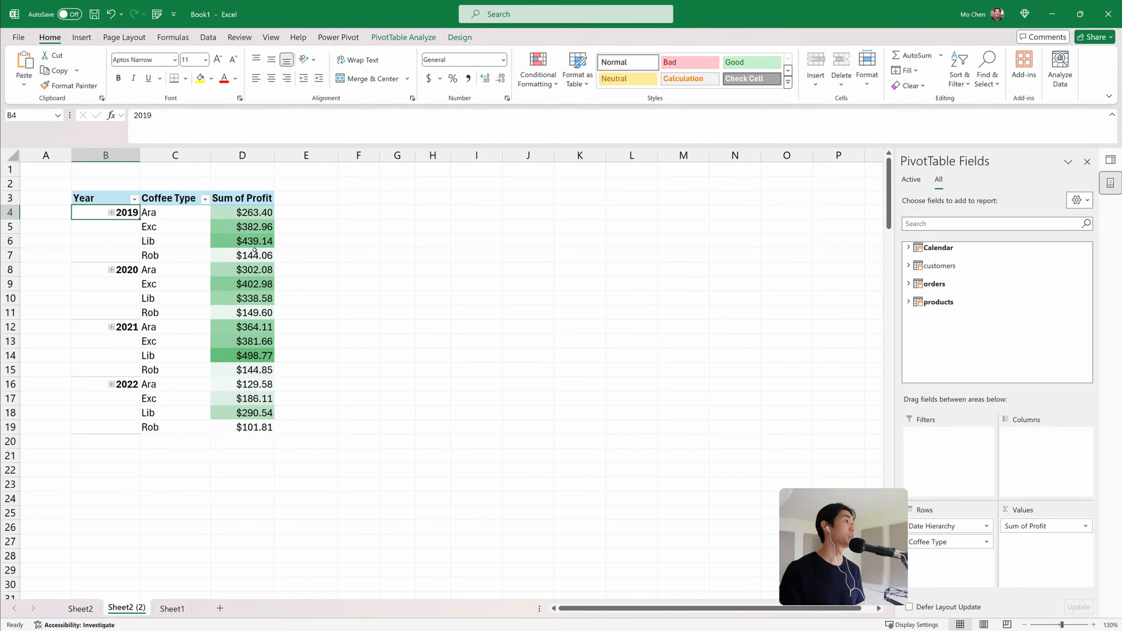
Insert a line PivotChart from the PivotTable and position and resize it beside the table
{"action": "left_click", "coordinate": [252, 256]}
{"action": "left_click", "coordinate": [81, 37]}
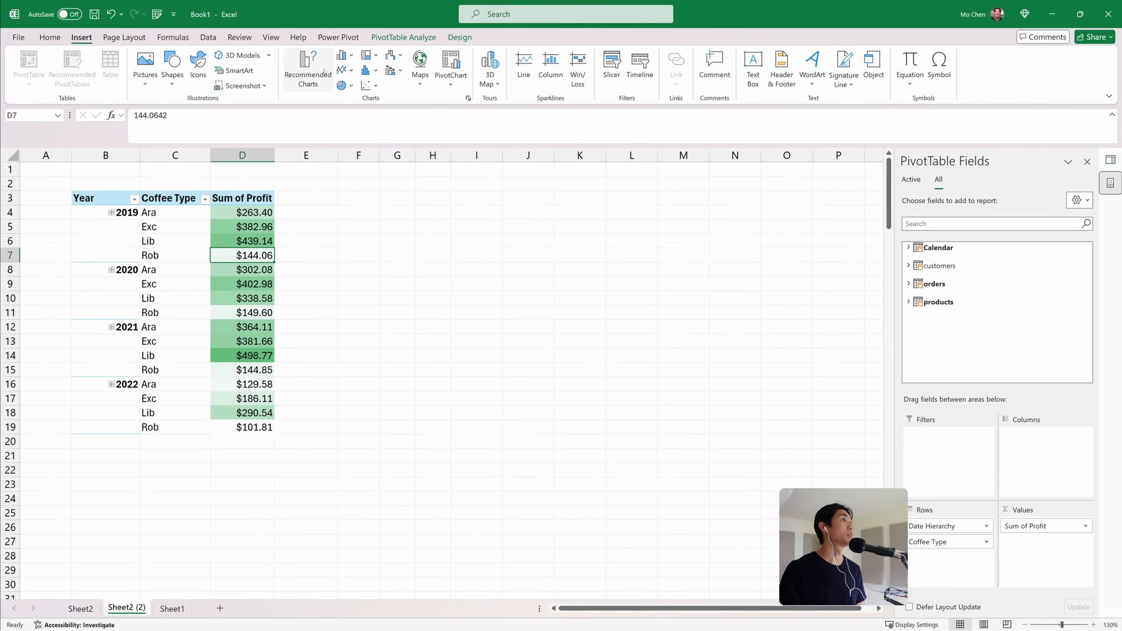
{"action": "left_click", "coordinate": [343, 56]}
{"action": "left_click", "coordinate": [417, 312]}
{"action": "left_click_drag", "start_coordinate": [519, 384], "coordinate": [572, 301]}
{"action": "left_click_drag", "start_coordinate": [694, 408], "coordinate": [756, 449]}
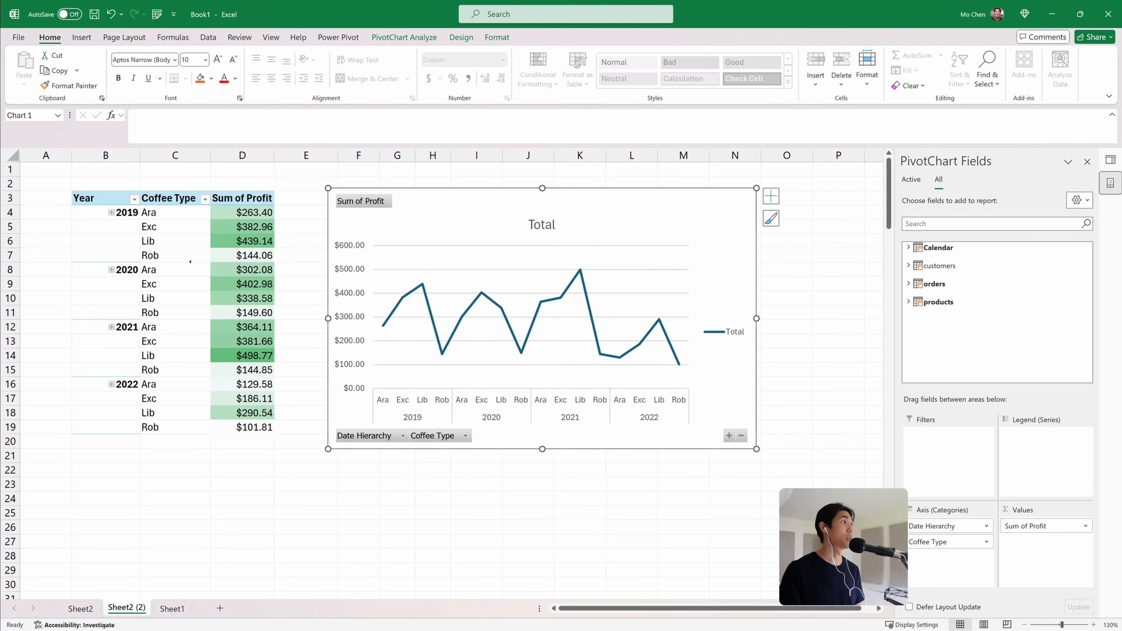
Move Coffee Type from the chart's axis into the legend so each coffee type becomes its own line
{"action": "left_click_drag", "start_coordinate": [941, 543], "coordinate": [1009, 466]}
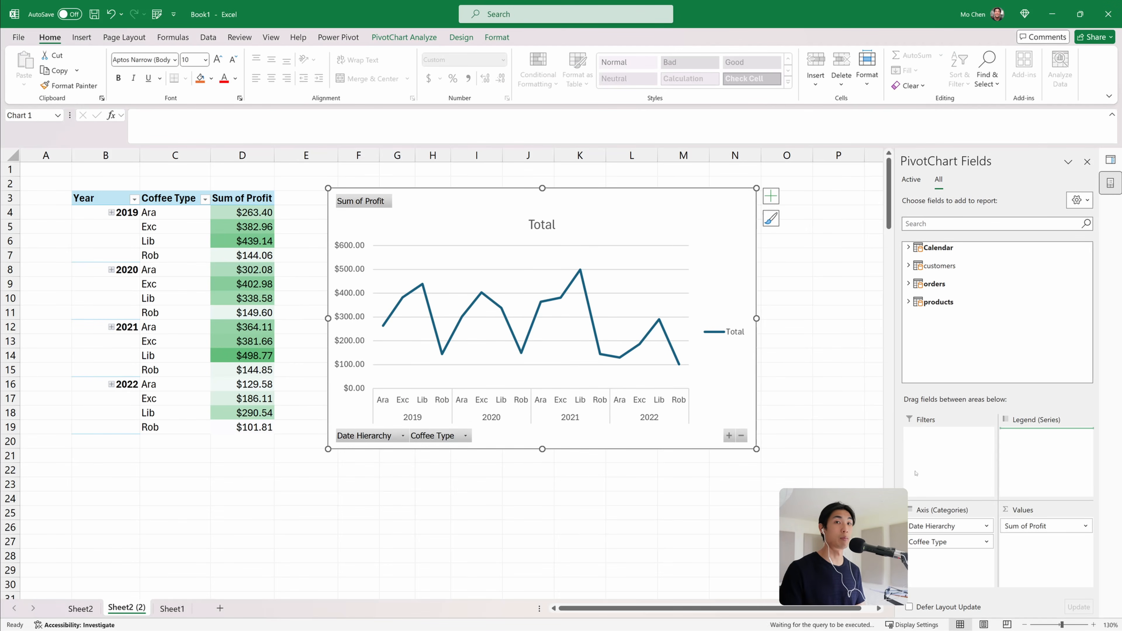
{"action": "left_click_drag", "start_coordinate": [534, 199], "coordinate": [591, 206]}
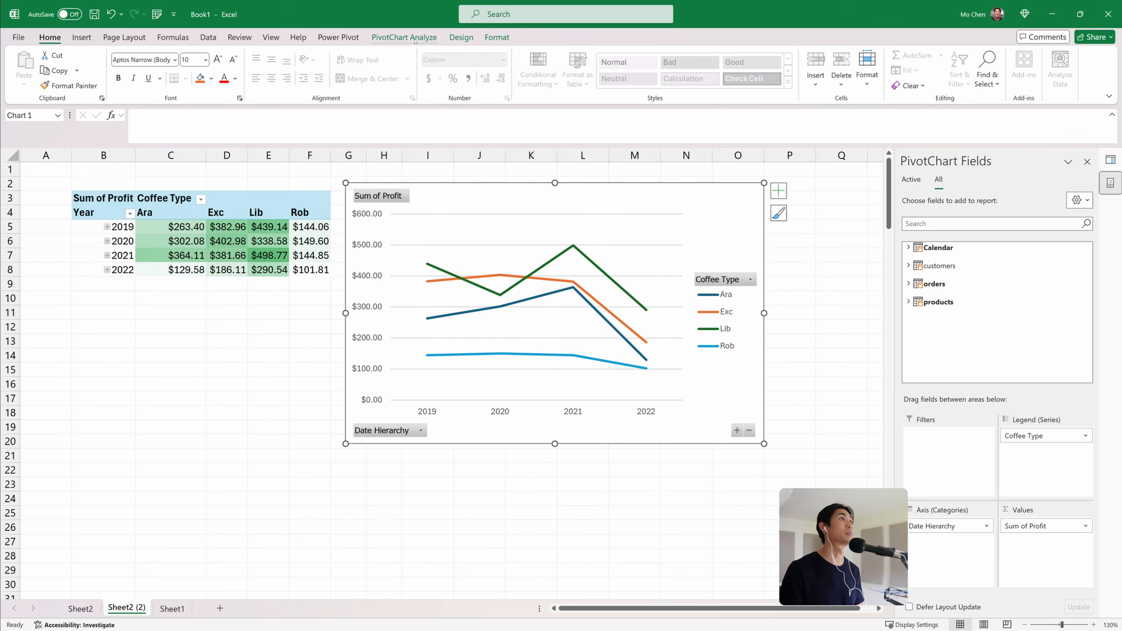
Apply a dark chart style to the PivotChart
{"action": "left_click", "coordinate": [460, 37]}
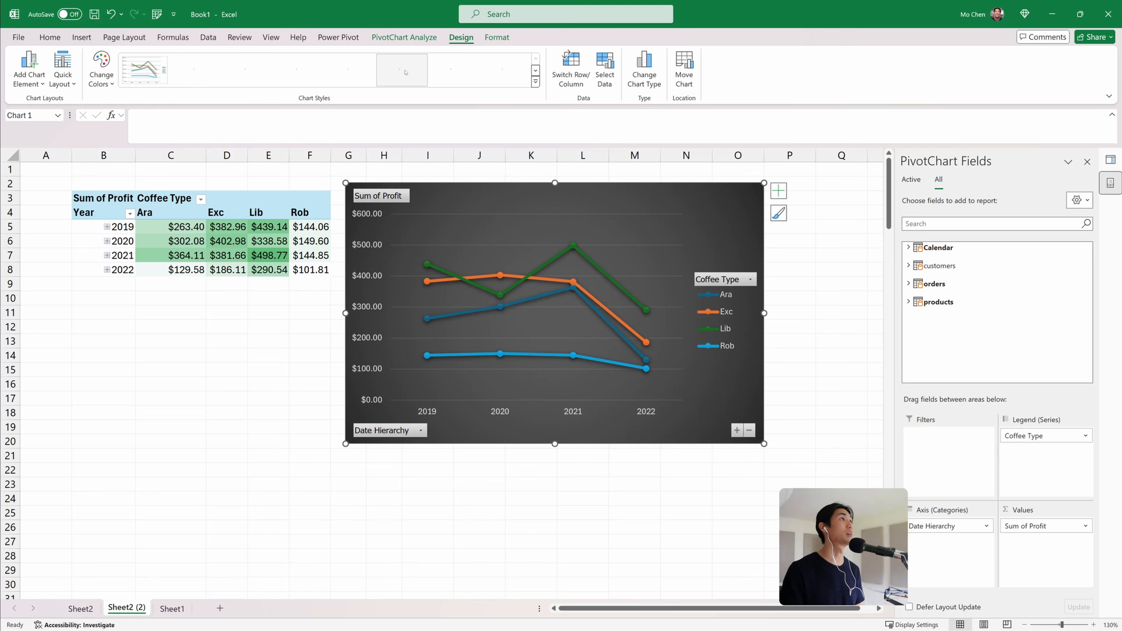
{"action": "left_click", "coordinate": [535, 81]}
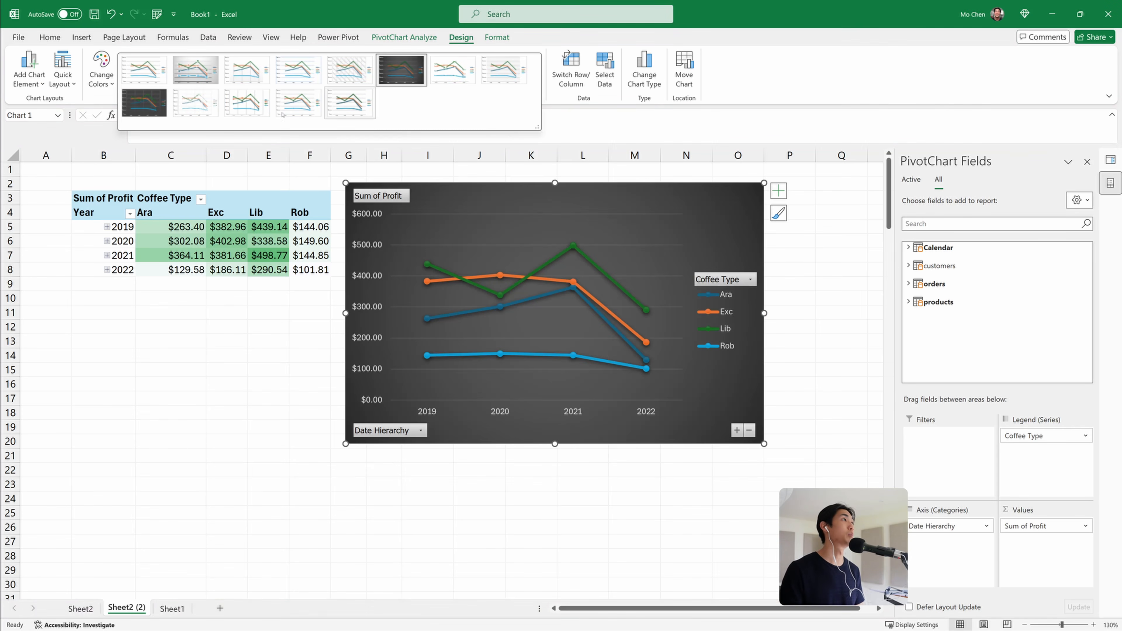
{"action": "left_click", "coordinate": [150, 108]}
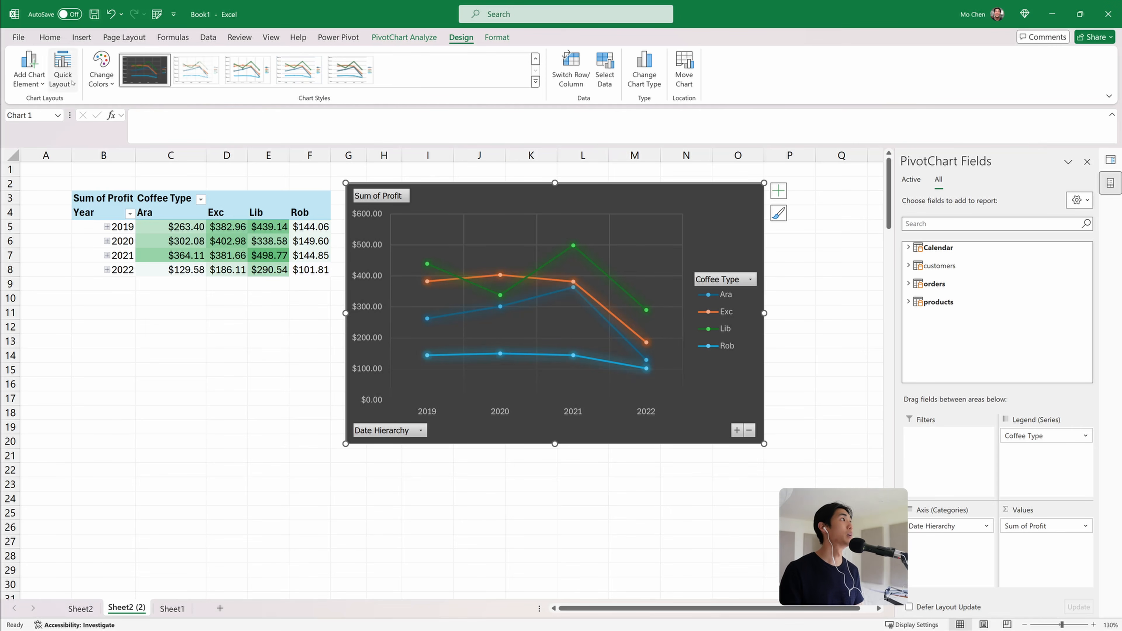
Apply Quick Layout 7 to the PivotChart and enlarge the chart
{"action": "left_click", "coordinate": [63, 71]}
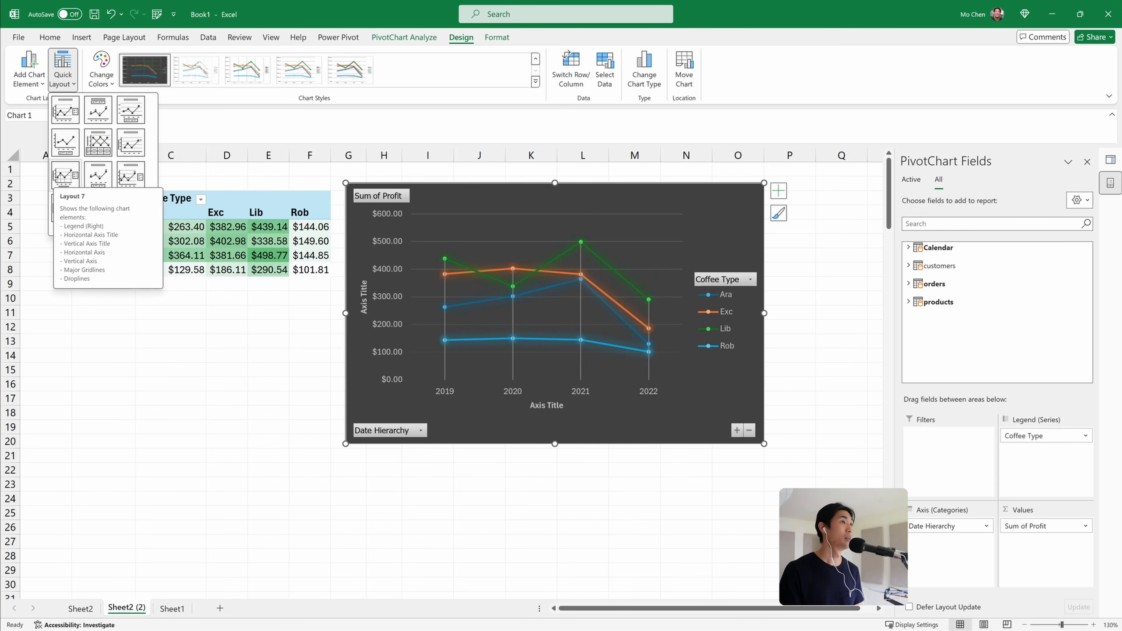
{"action": "left_click", "coordinate": [53, 176]}
{"action": "left_click_drag", "start_coordinate": [764, 443], "coordinate": [837, 465]}
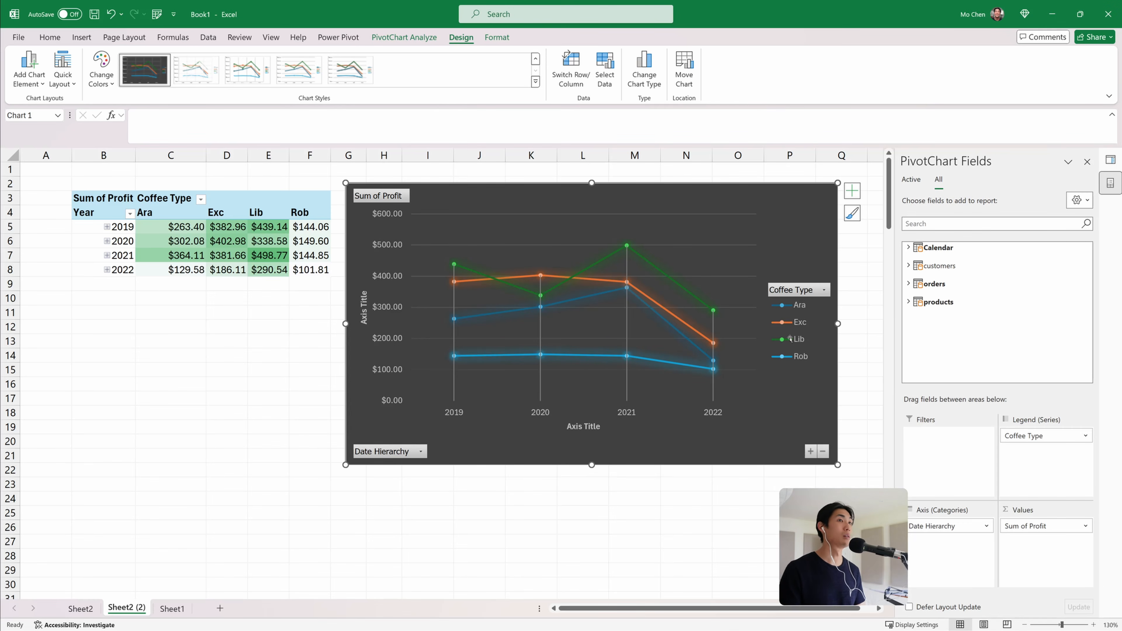
Reposition the PivotChart next to the PivotTable
{"action": "left_click", "coordinate": [162, 216]}
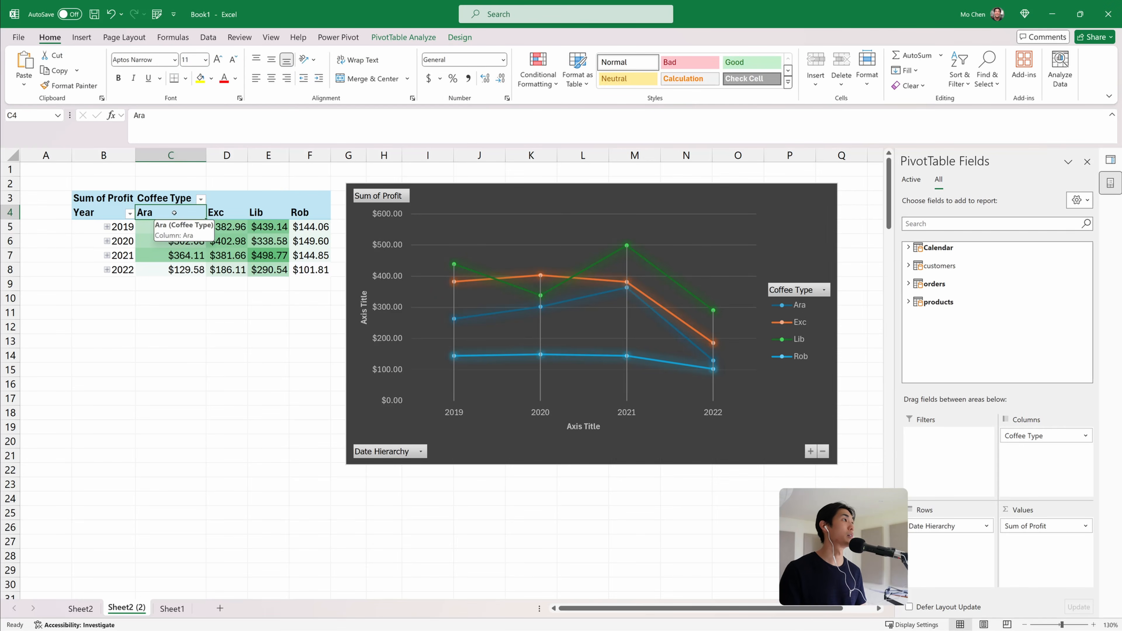
{"action": "left_click", "coordinate": [220, 213]}
{"action": "left_click", "coordinate": [261, 214]}
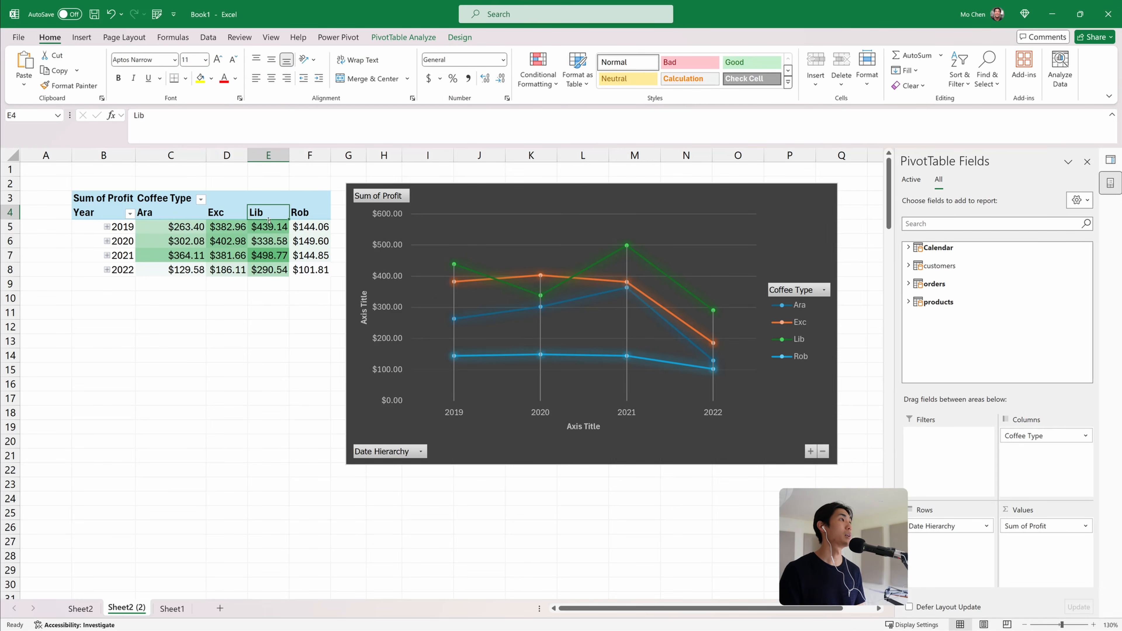
{"action": "left_click", "coordinate": [305, 214]}
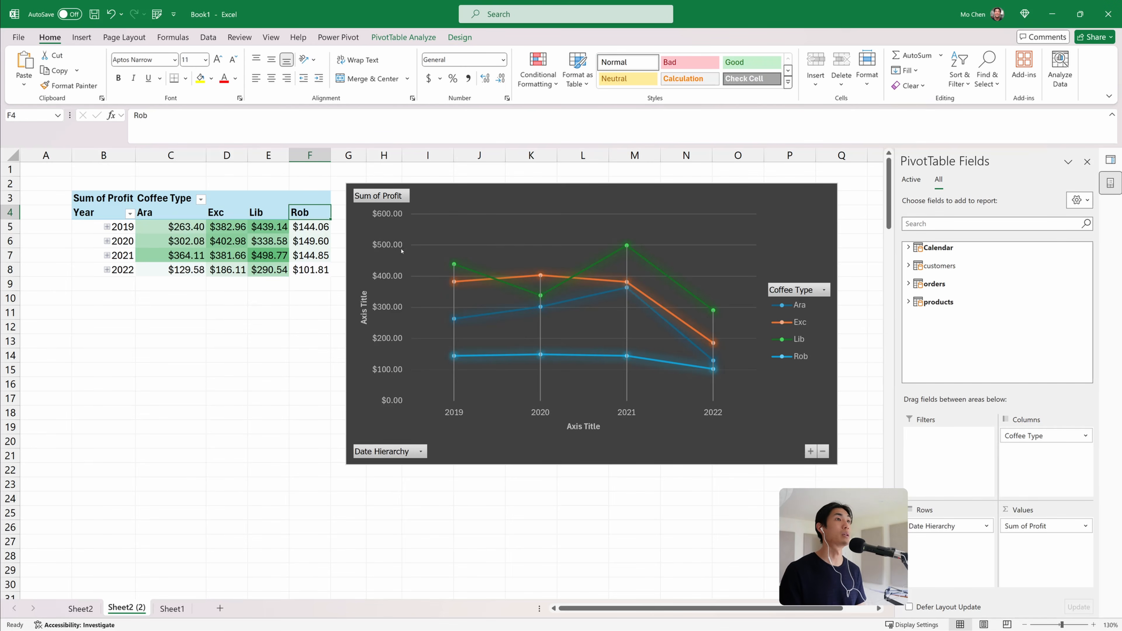
{"action": "left_click", "coordinate": [466, 204]}
{"action": "left_click_drag", "start_coordinate": [538, 191], "coordinate": [559, 176]}
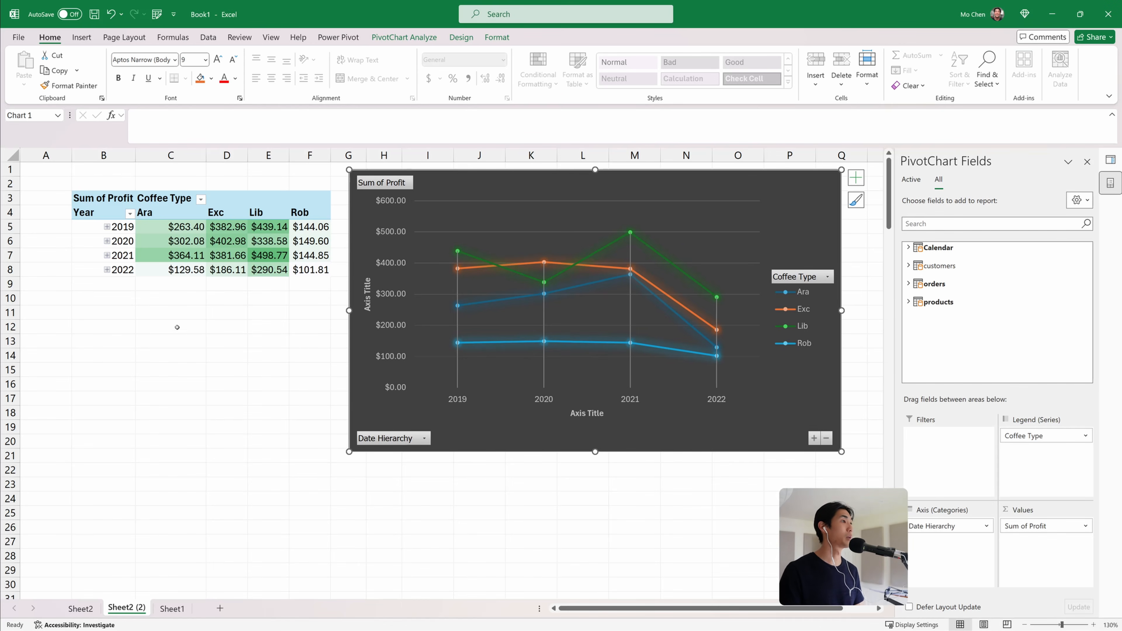
Drill the chart's date axis down to months and days and back up to years
{"action": "left_click", "coordinate": [421, 438]}
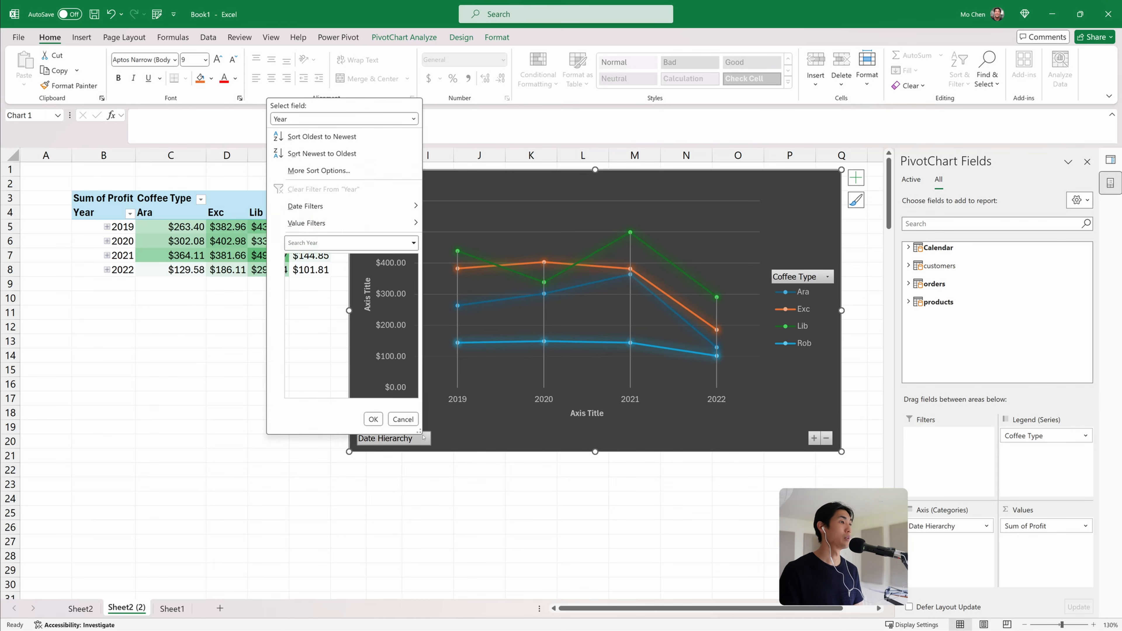
{"action": "left_click", "coordinate": [808, 405]}
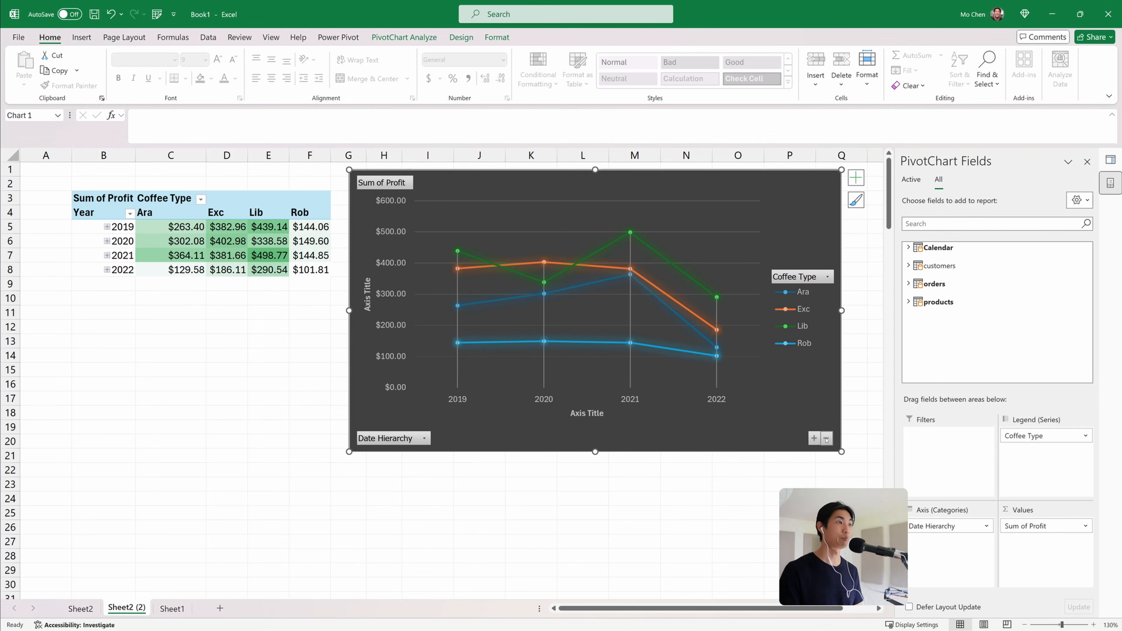
{"action": "left_click", "coordinate": [814, 438]}
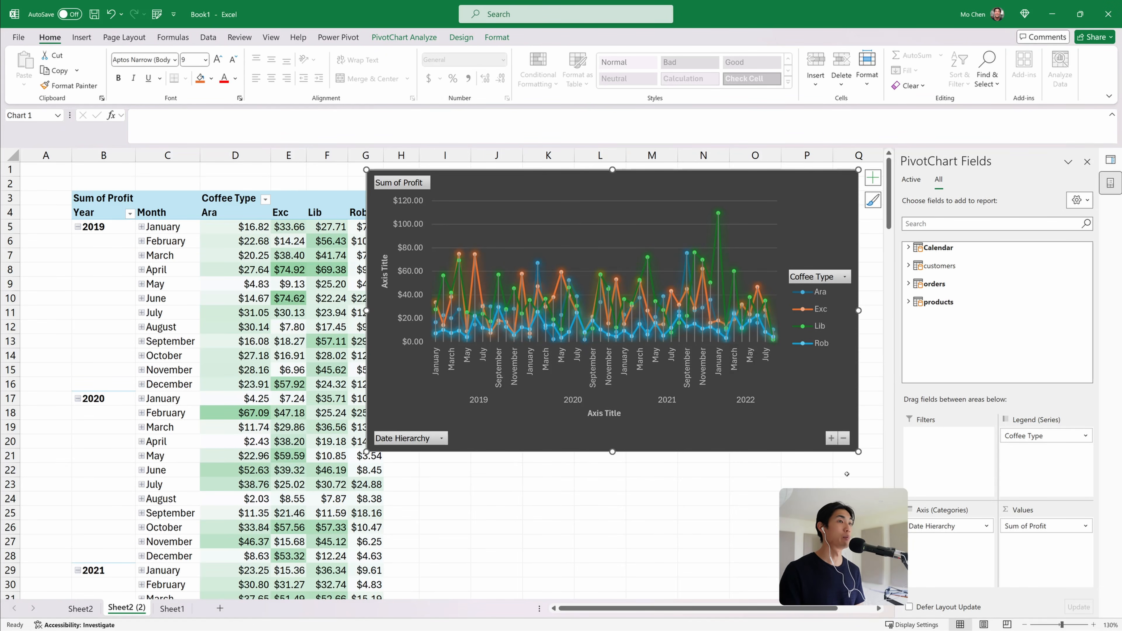
{"action": "left_click", "coordinate": [844, 438]}
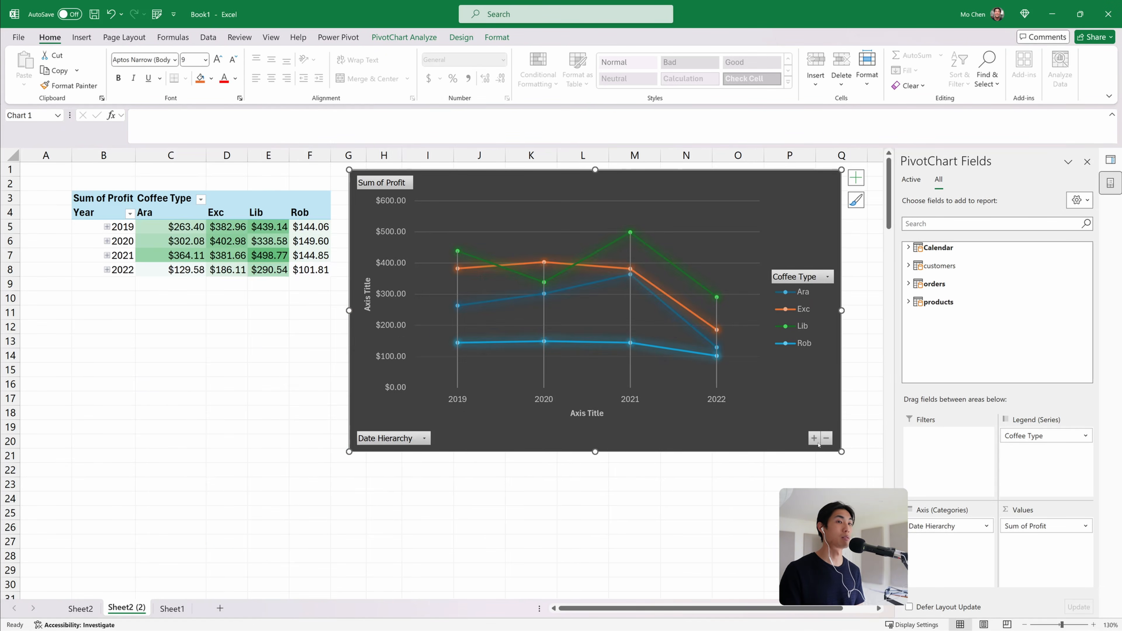
{"action": "left_click", "coordinate": [831, 438]}
{"action": "left_click", "coordinate": [831, 438]}
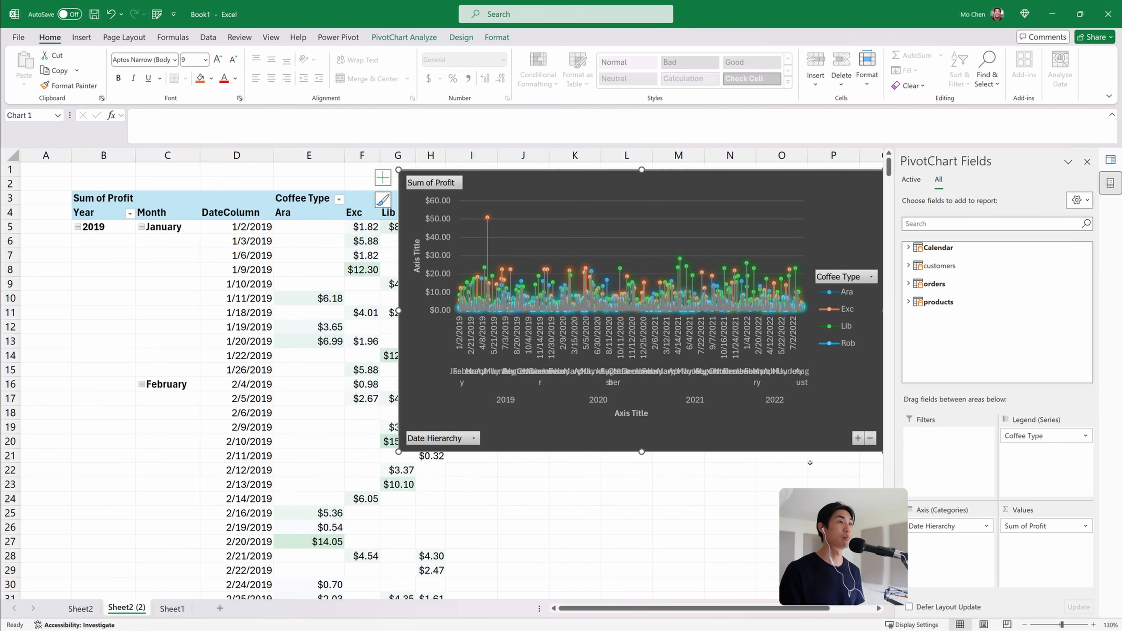
{"action": "left_click", "coordinate": [870, 438]}
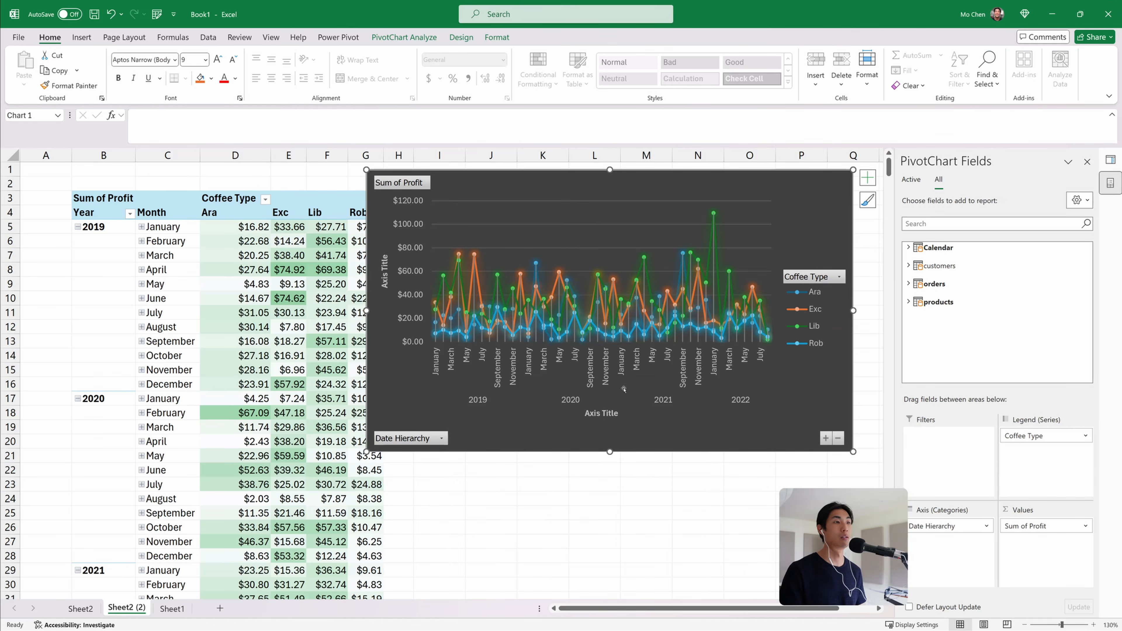
{"action": "left_click", "coordinate": [838, 439]}
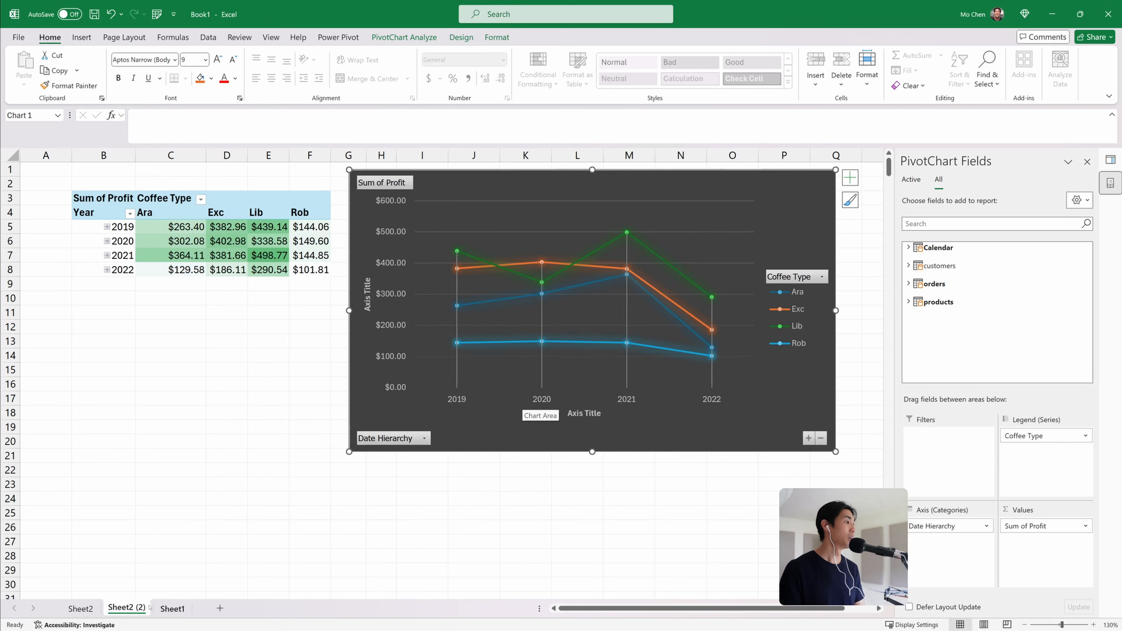
Duplicate the chart worksheet again and delete the PivotChart from the new copy
{"action": "left_click_drag", "start_coordinate": [167, 611], "coordinate": [167, 610]}
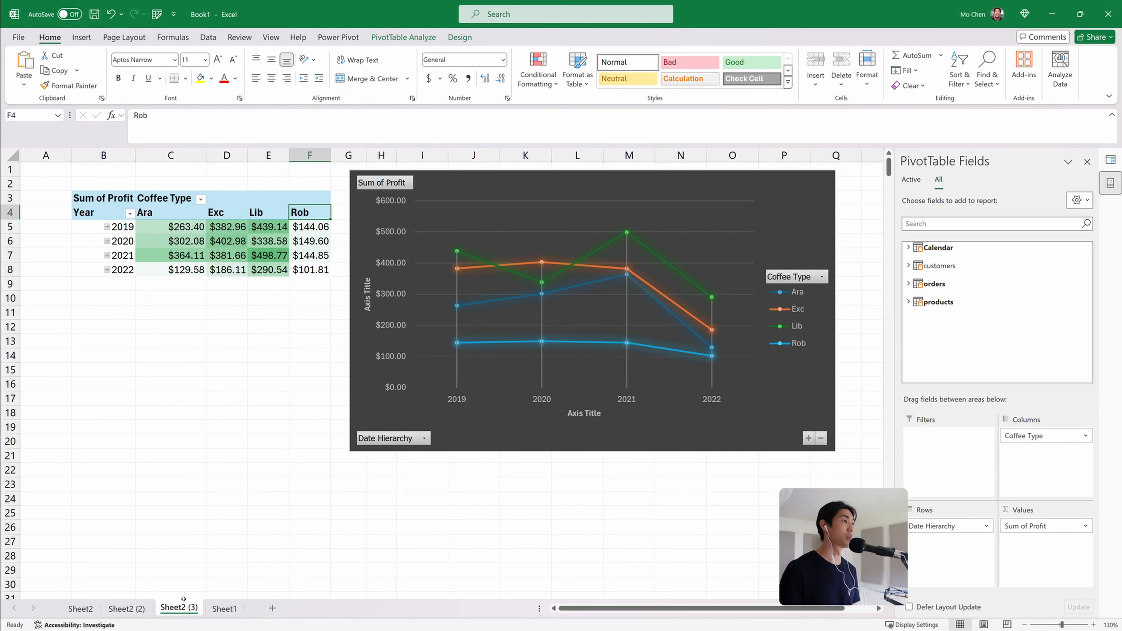
{"action": "right_click", "coordinate": [193, 608]}
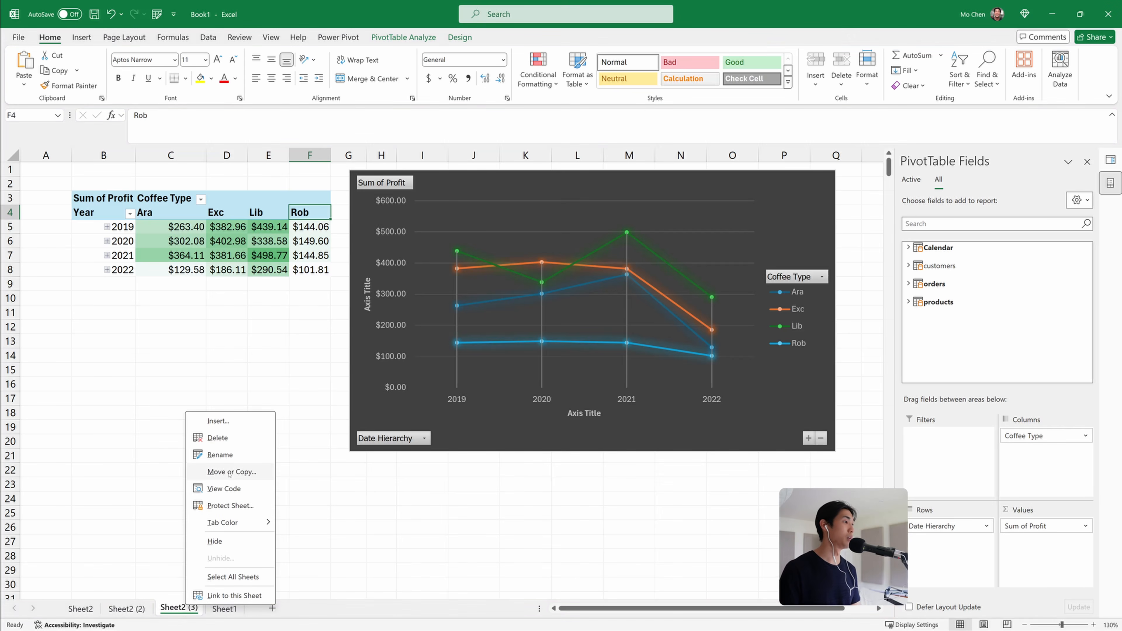
{"action": "left_click", "coordinate": [218, 438]}
{"action": "left_click", "coordinate": [534, 356]}
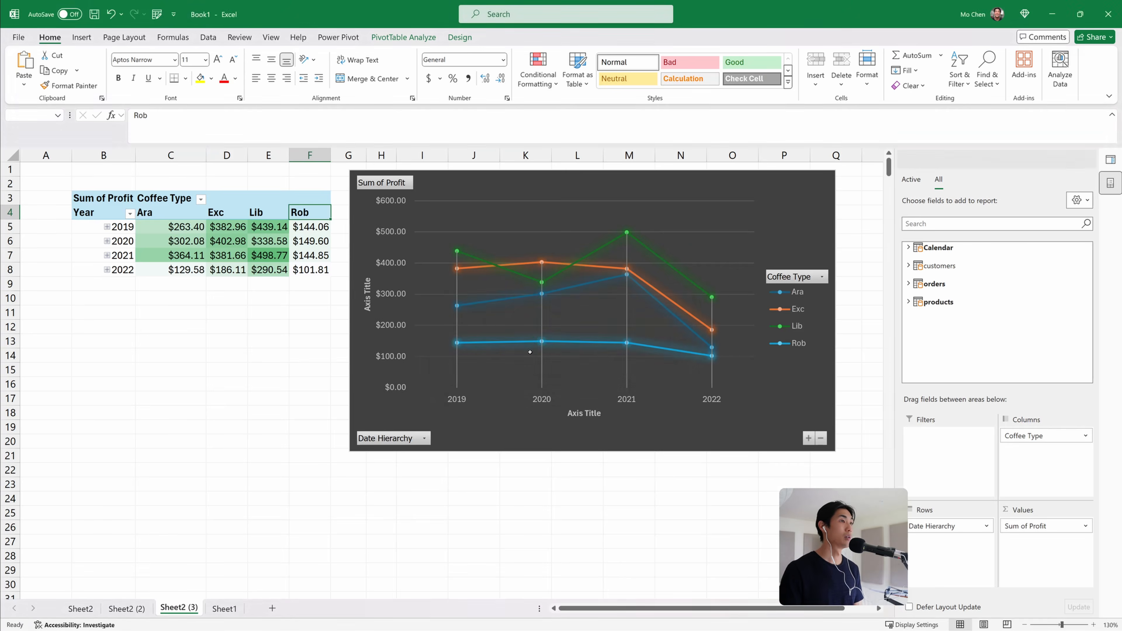
{"action": "left_click", "coordinate": [134, 606]}
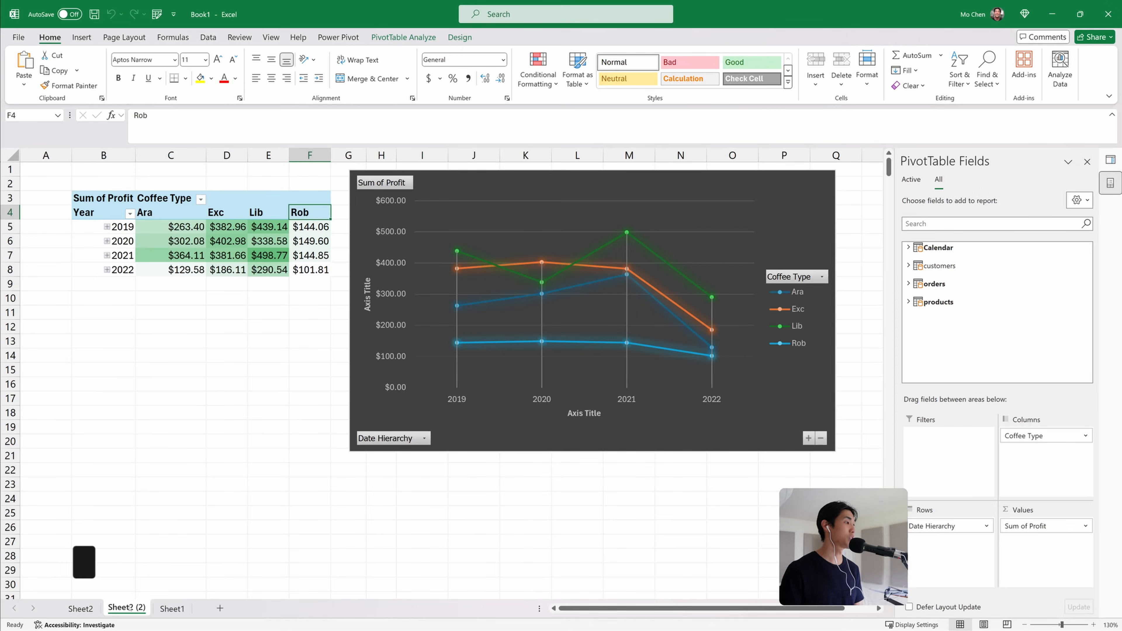
{"action": "mouse_move", "coordinate": [139, 606]}
{"action": "left_mouse_down"}
{"action": "mouse_move", "coordinate": [189, 608]}
{"action": "mouse_move", "coordinate": [177, 608]}
{"action": "left_mouse_up"}
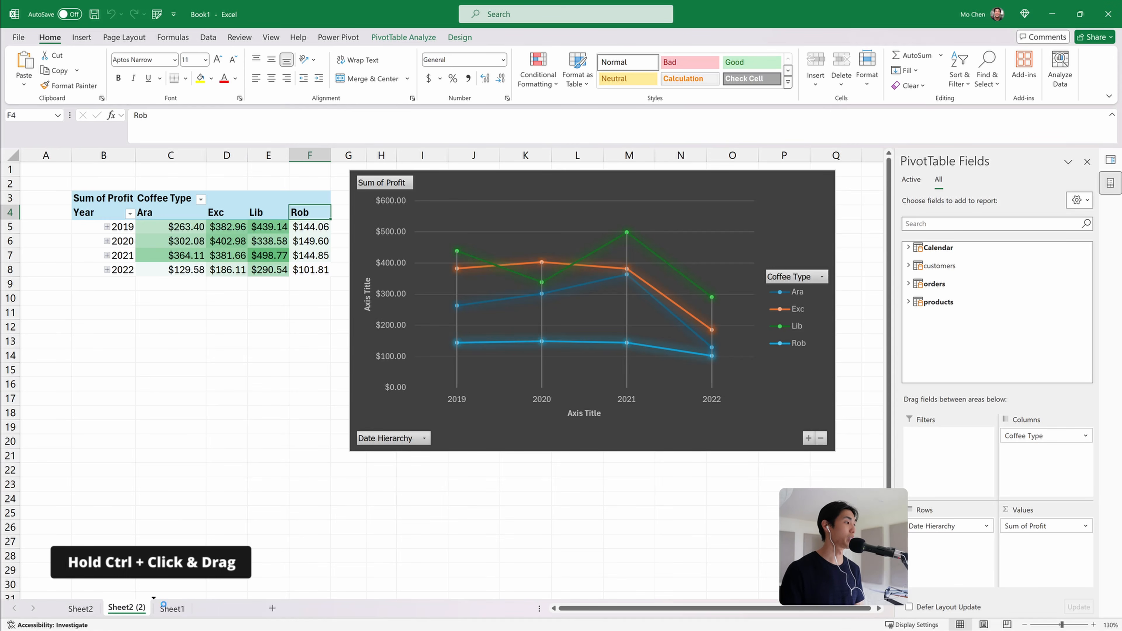
{"action": "left_click", "coordinate": [477, 180]}
{"action": "key", "text": "Delete"}
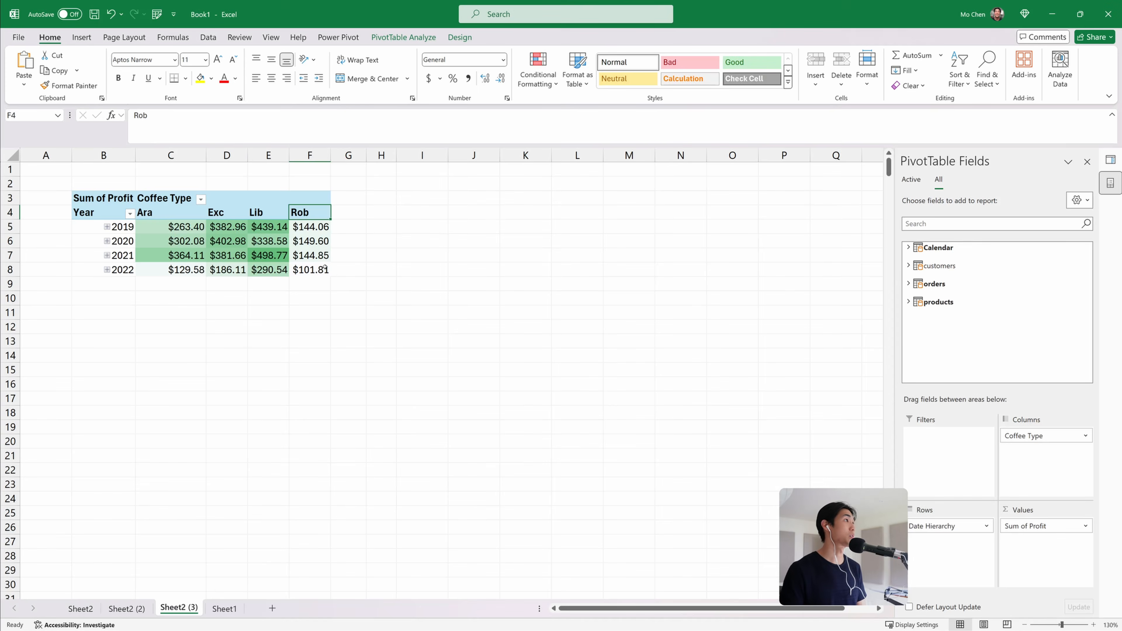
Delete the graded color scale conditional formatting rule from the PivotTable
{"action": "left_click", "coordinate": [246, 252]}
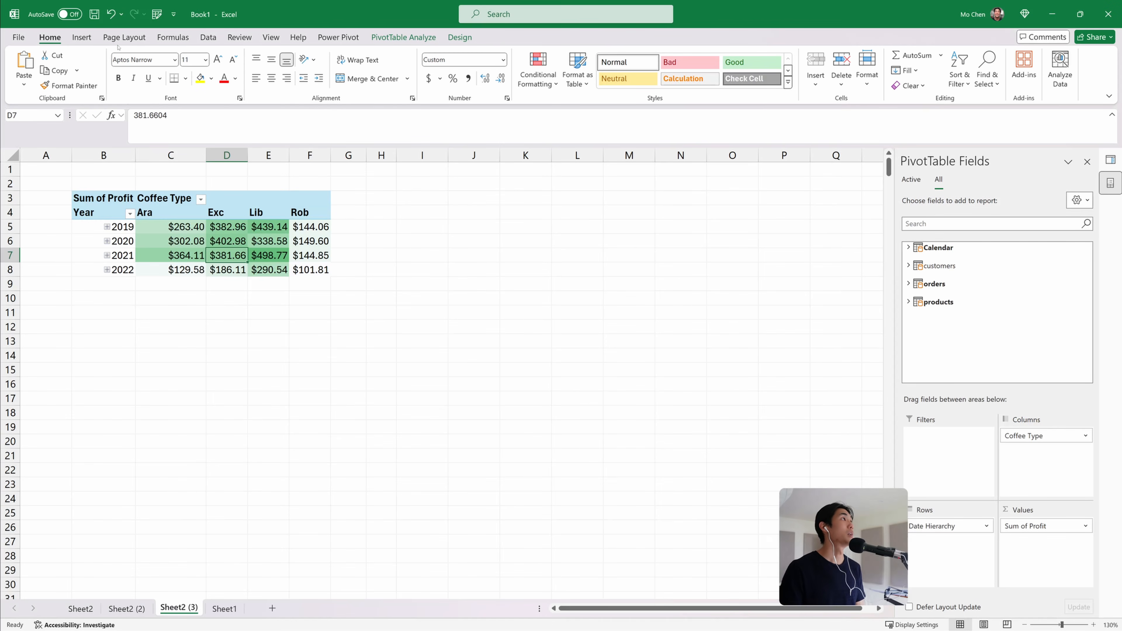
{"action": "left_click", "coordinate": [544, 83]}
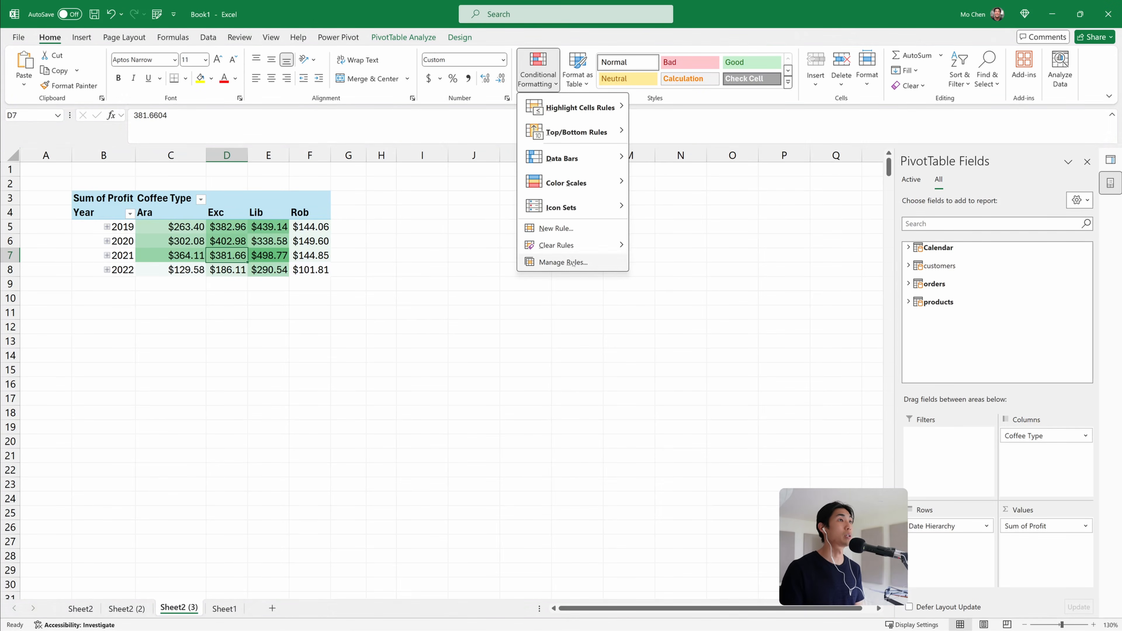
{"action": "left_click", "coordinate": [562, 262]}
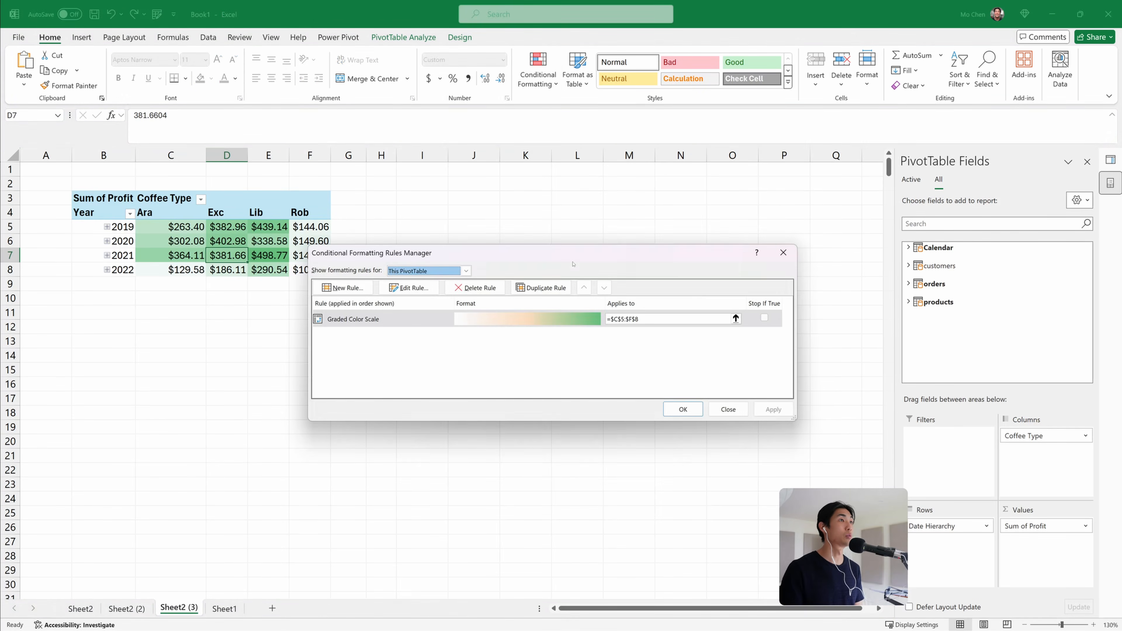
{"action": "left_click", "coordinate": [475, 287]}
{"action": "left_click", "coordinate": [773, 409]}
{"action": "left_click", "coordinate": [700, 411]}
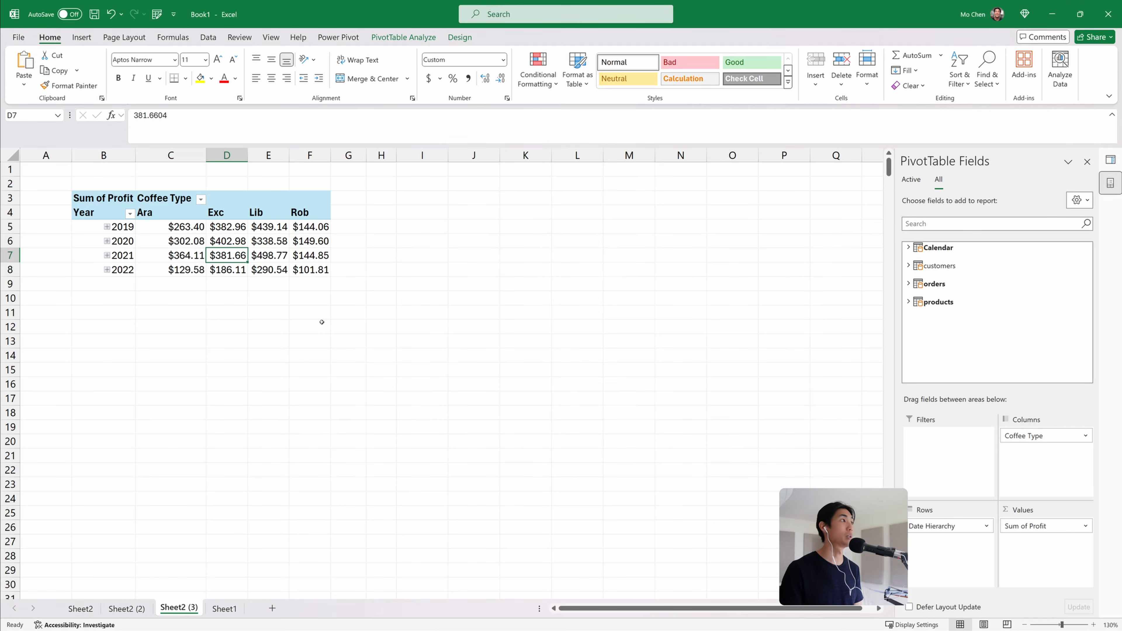
{"action": "left_click_drag", "start_coordinate": [187, 230], "coordinate": [296, 265]}
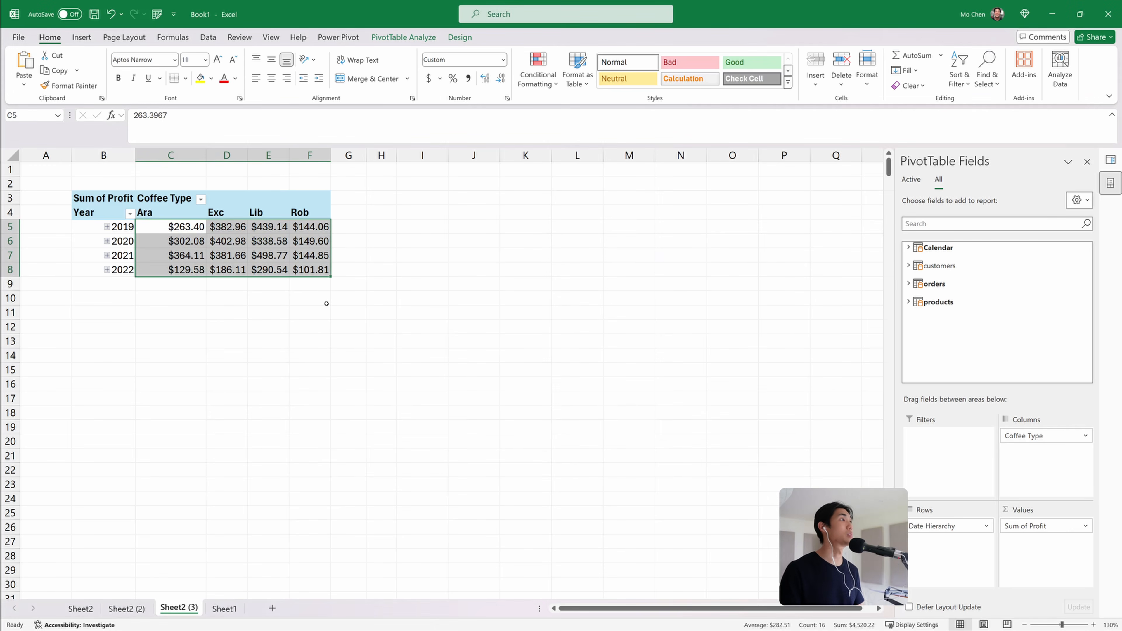
{"action": "left_click", "coordinate": [301, 271]}
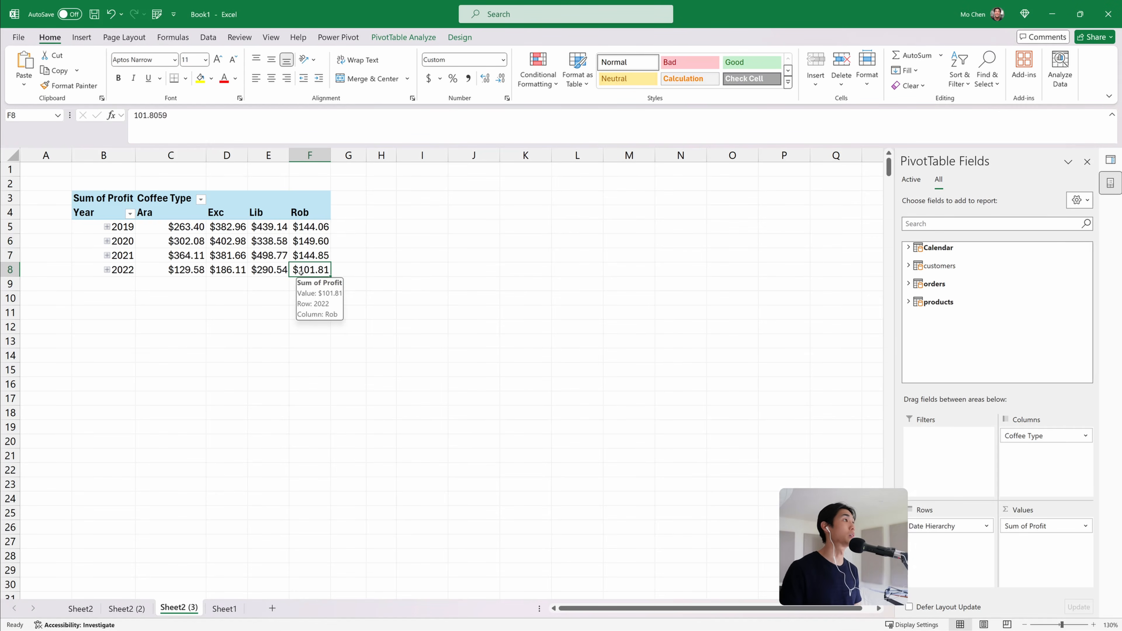
{"action": "key", "text": "Left"}
{"action": "key", "text": "Left"}
{"action": "key", "text": "Up"}
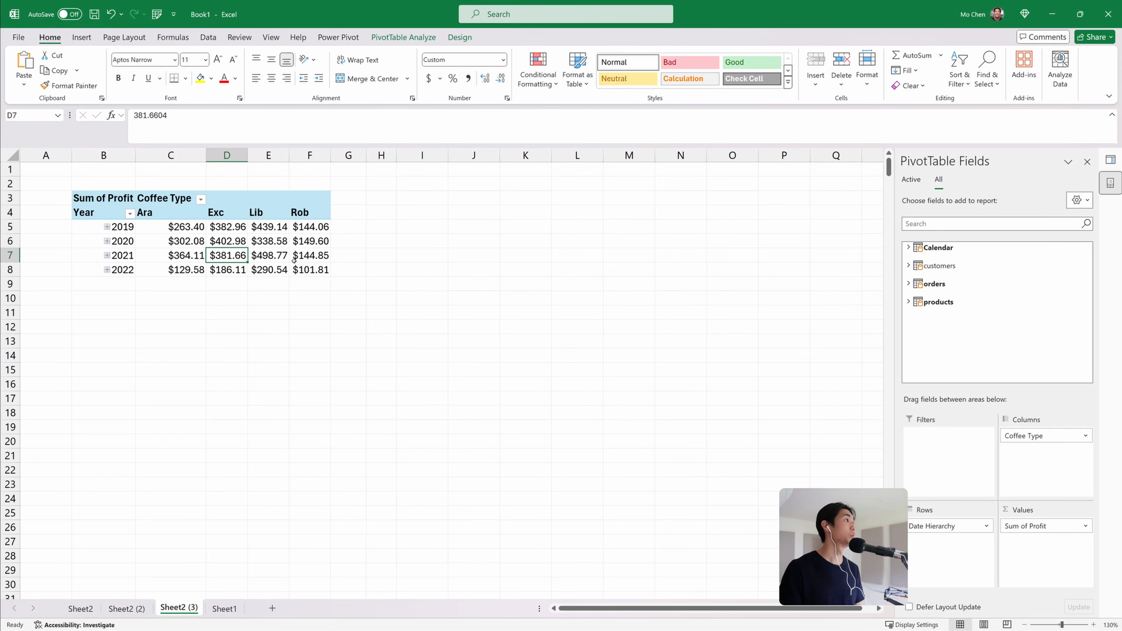
Add returning_customer_flag from the orders table as a report filter and filter it to TRUE
{"action": "left_click", "coordinate": [908, 266]}
{"action": "scroll", "coordinate": [952, 328], "scroll_direction": "down", "scroll_amount": 2}
{"action": "scroll", "coordinate": [951, 328], "scroll_direction": "up", "scroll_amount": 2}
{"action": "scroll", "coordinate": [952, 328], "scroll_direction": "down", "scroll_amount": 3}
{"action": "left_click", "coordinate": [908, 353]}
{"action": "left_click_drag", "start_coordinate": [972, 351], "coordinate": [955, 459]}
{"action": "left_click", "coordinate": [250, 170]}
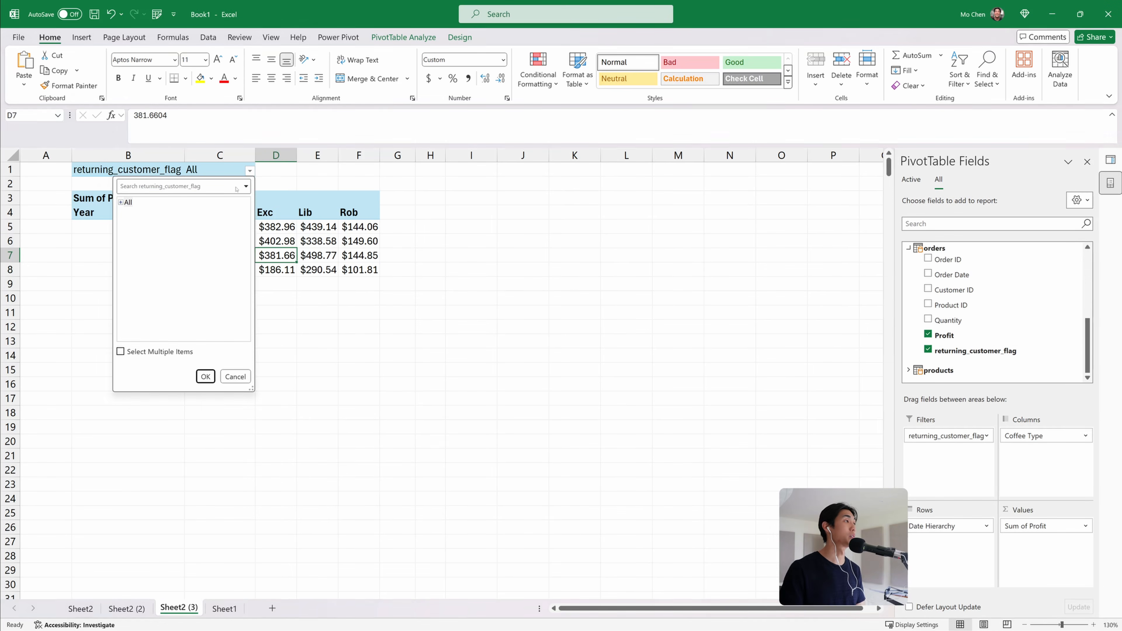
{"action": "left_click", "coordinate": [120, 202]}
{"action": "left_click", "coordinate": [135, 223]}
{"action": "left_click", "coordinate": [206, 376]}
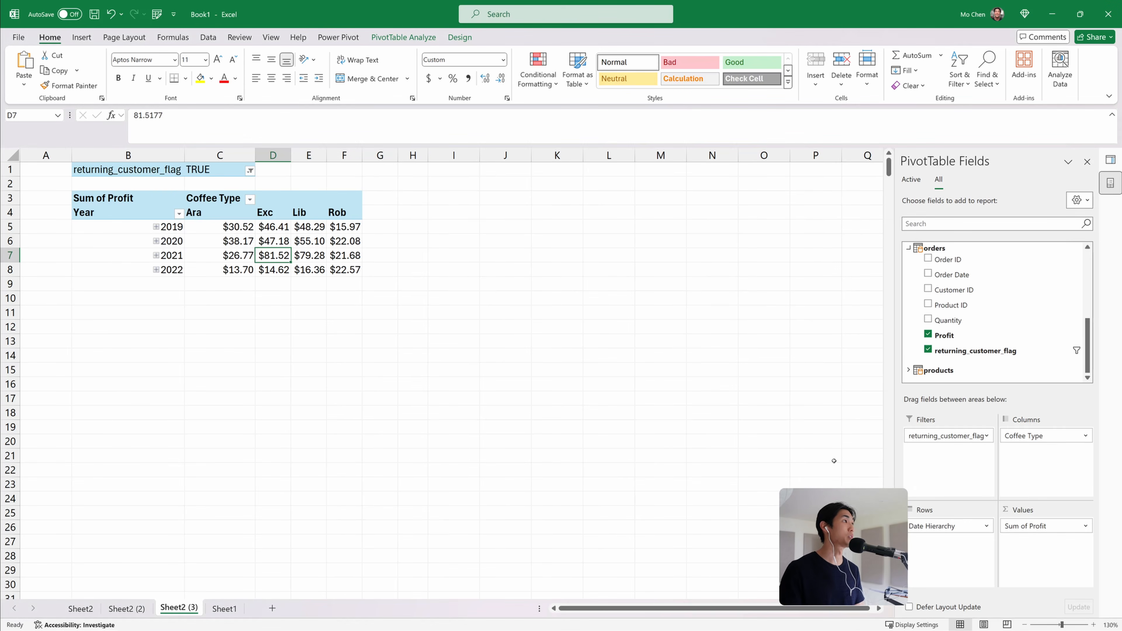
Replace the date and coffee type fields with Customer Name and Email as rows and add Count of Order ID as a value
{"action": "left_click_drag", "start_coordinate": [941, 527], "coordinate": [978, 323]}
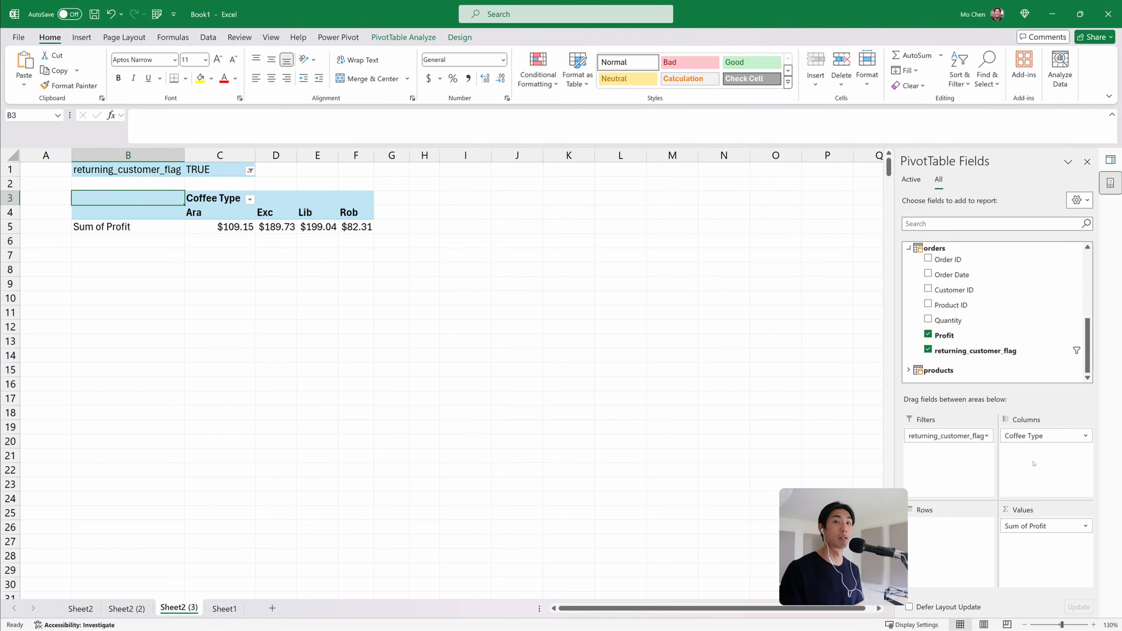
{"action": "left_click_drag", "start_coordinate": [1036, 439], "coordinate": [964, 287]}
{"action": "scroll", "coordinate": [964, 287], "scroll_direction": "up", "scroll_amount": 5}
{"action": "left_click_drag", "start_coordinate": [965, 607], "coordinate": [952, 530]}
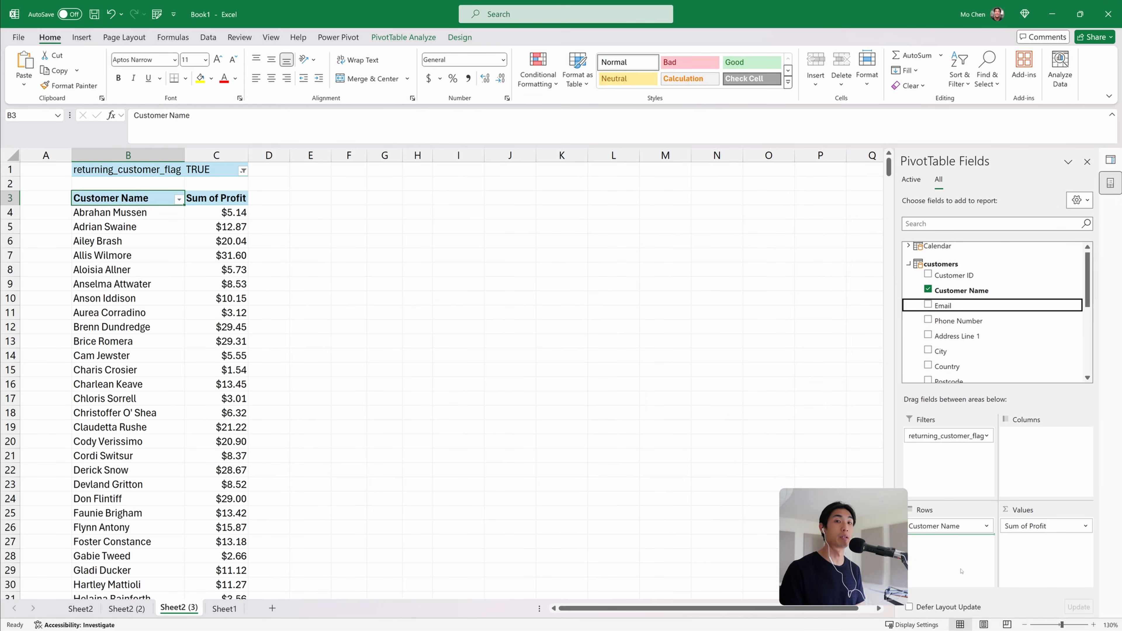
{"action": "left_click_drag", "start_coordinate": [961, 571], "coordinate": [956, 548]}
{"action": "scroll", "coordinate": [939, 380], "scroll_direction": "down", "scroll_amount": 2}
{"action": "left_click_drag", "start_coordinate": [948, 343], "coordinate": [1031, 553]}
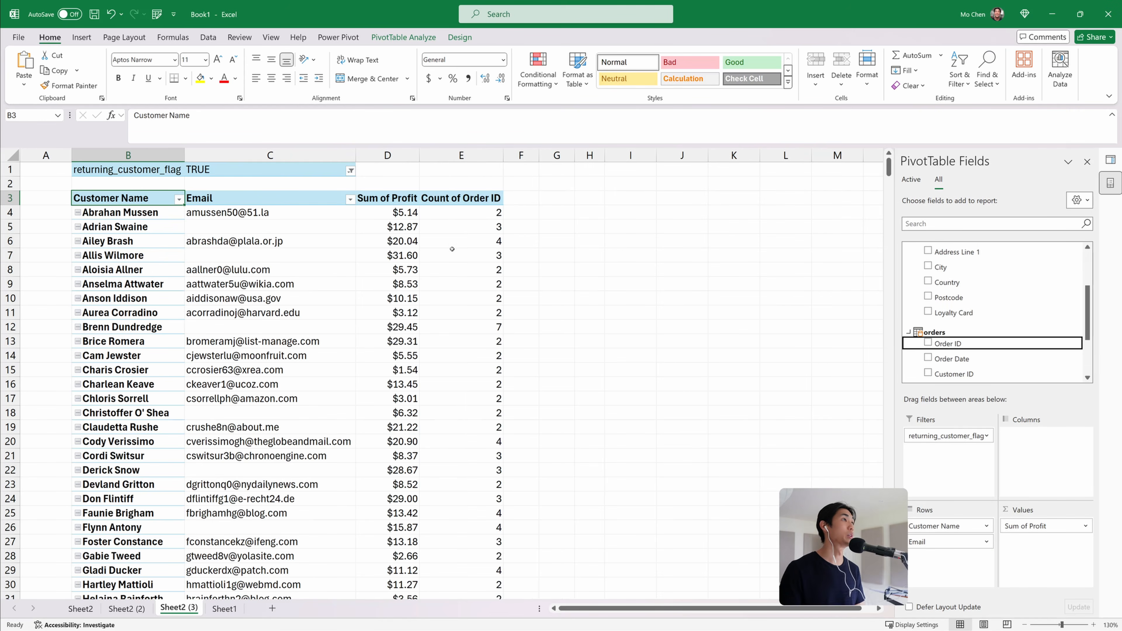
Sort customer names descending by Count of Order ID
{"action": "mouse_move", "coordinate": [465, 208]}
{"action": "left_mouse_down"}
{"action": "mouse_move", "coordinate": [473, 470]}
{"action": "mouse_move", "coordinate": [472, 226]}
{"action": "left_mouse_up"}
{"action": "left_click_drag", "start_coordinate": [478, 302], "coordinate": [480, 430]}
{"action": "left_click", "coordinate": [486, 356]}
{"action": "left_click", "coordinate": [458, 212]}
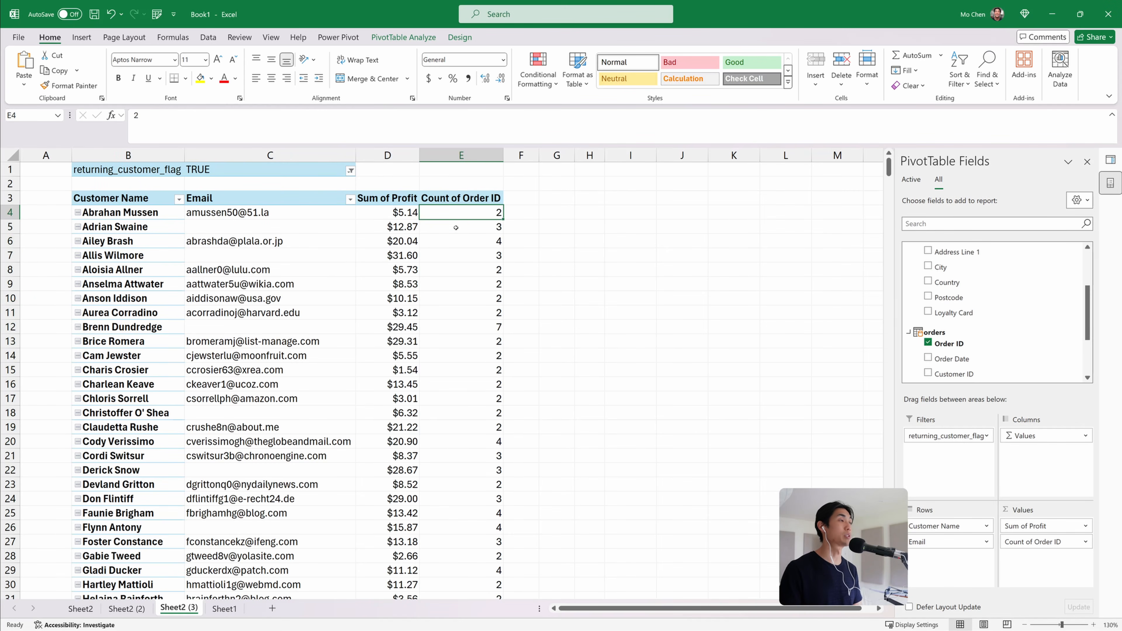
{"action": "left_click_drag", "start_coordinate": [455, 220], "coordinate": [472, 488]}
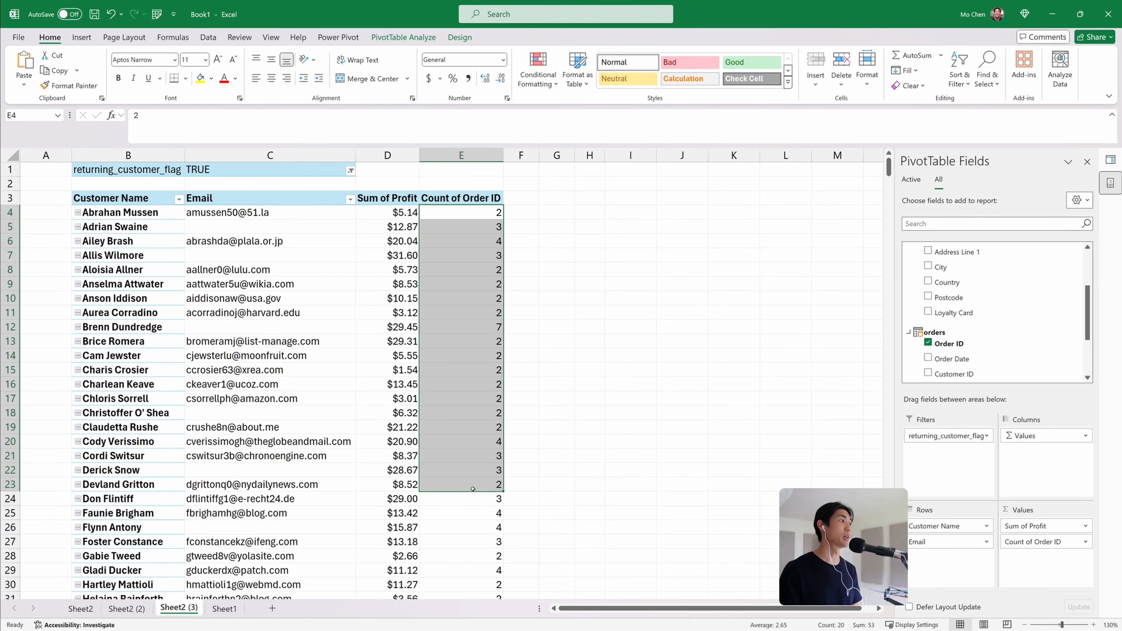
{"action": "left_click", "coordinate": [179, 199]}
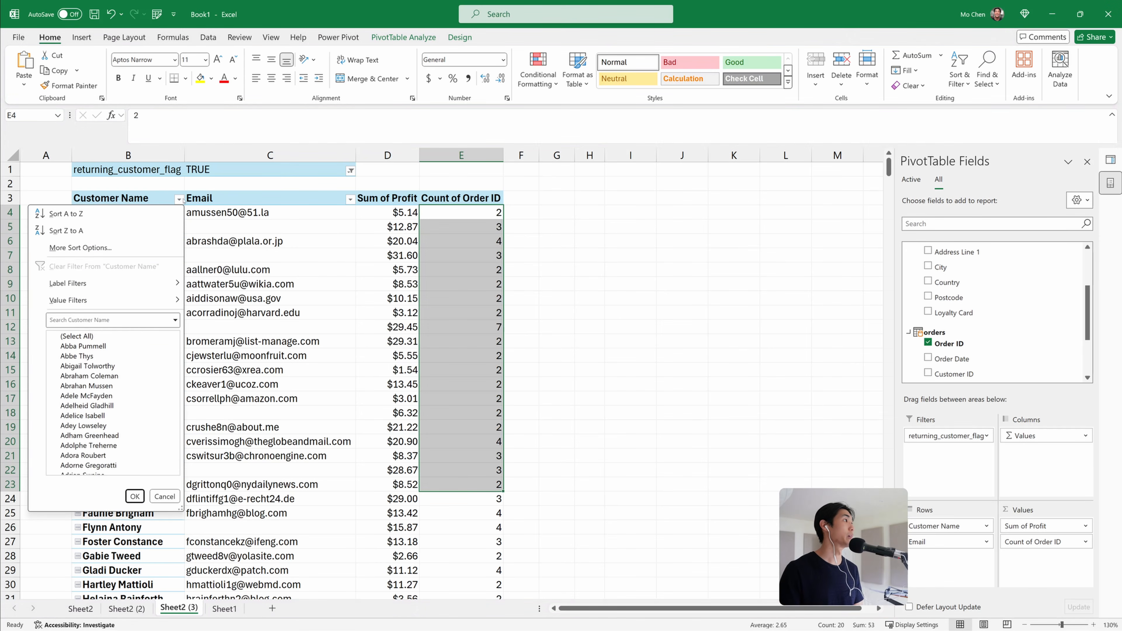
{"action": "left_click", "coordinate": [126, 249]}
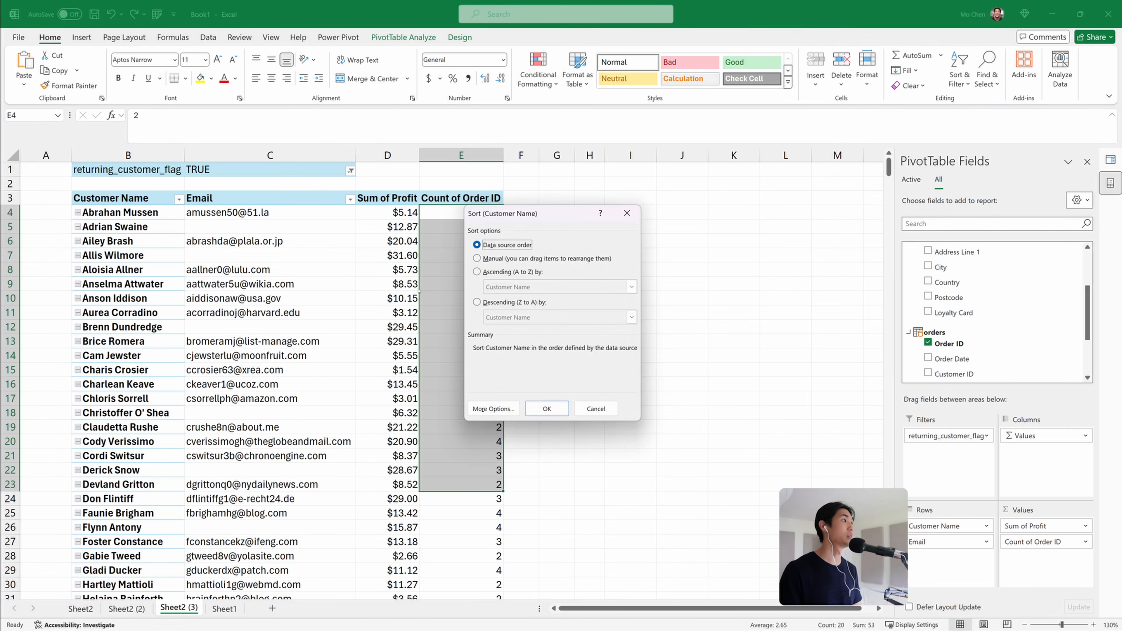
{"action": "left_click", "coordinate": [497, 301]}
{"action": "left_click", "coordinate": [512, 317]}
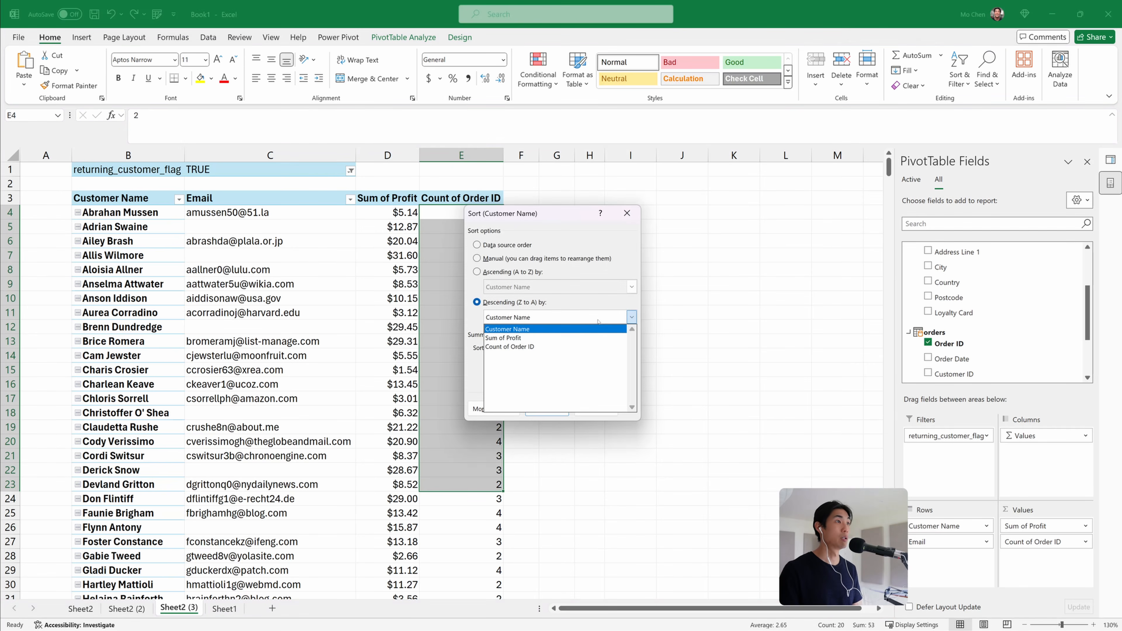
{"action": "left_click", "coordinate": [518, 349]}
{"action": "left_click", "coordinate": [547, 408]}
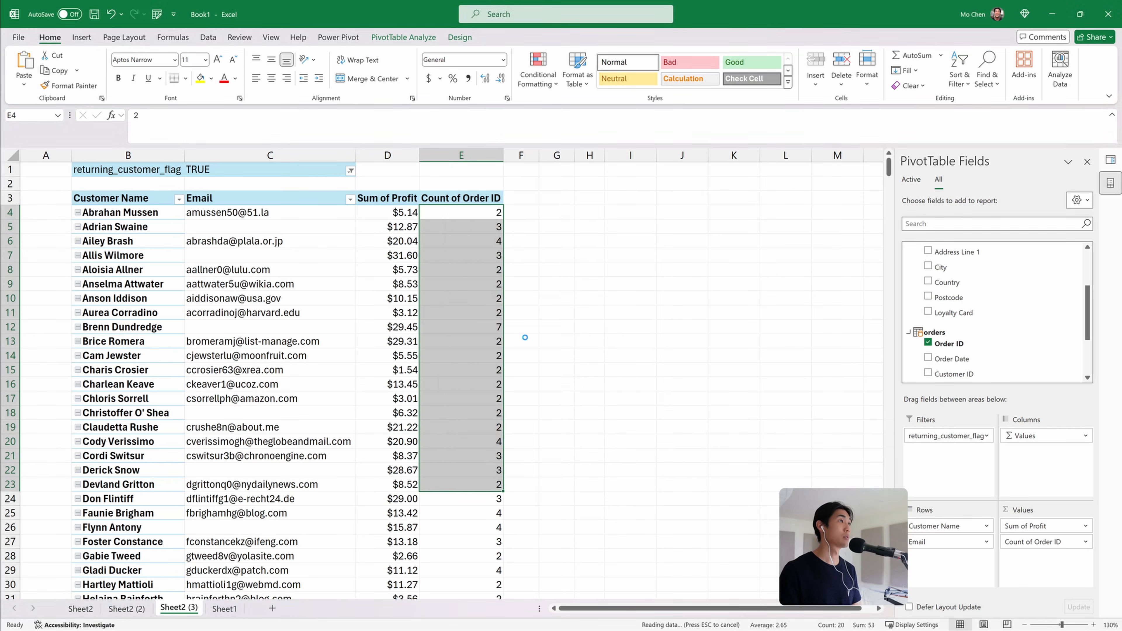
Examine the top returning customers' order counts and profit
{"action": "left_click", "coordinate": [97, 214]}
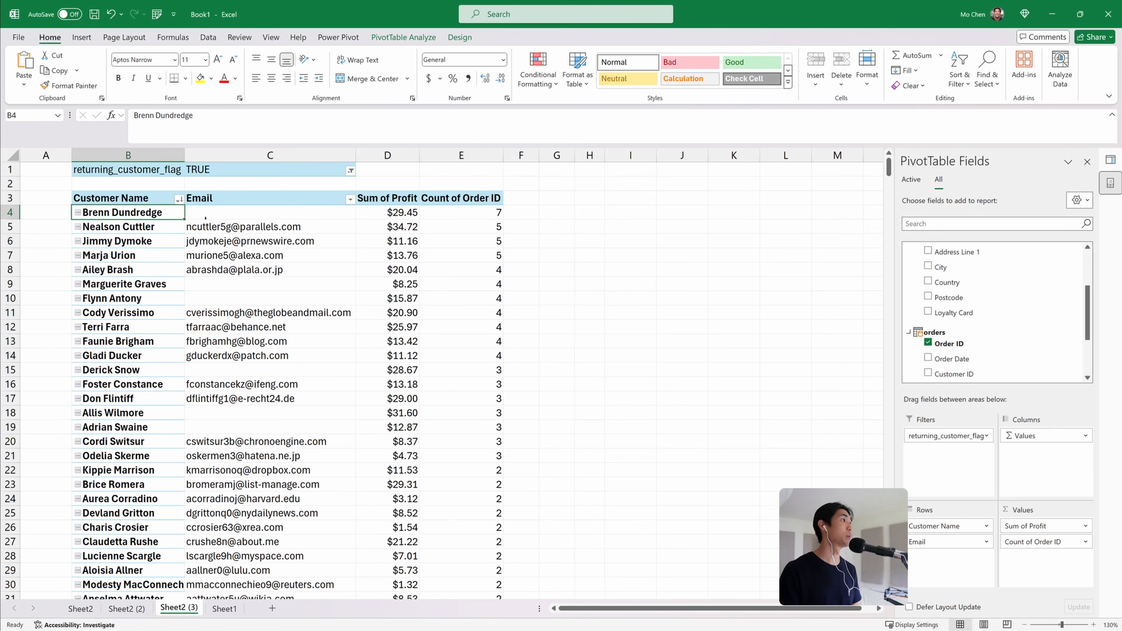
{"action": "left_click", "coordinate": [412, 214]}
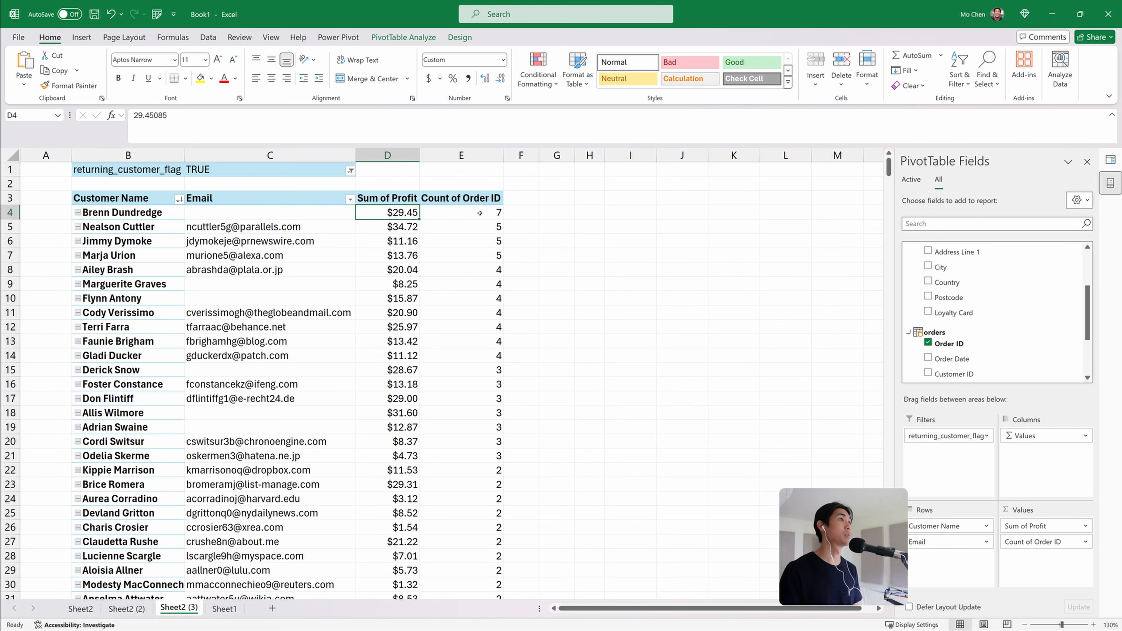
{"action": "left_click", "coordinate": [464, 212]}
{"action": "left_click", "coordinate": [400, 212]}
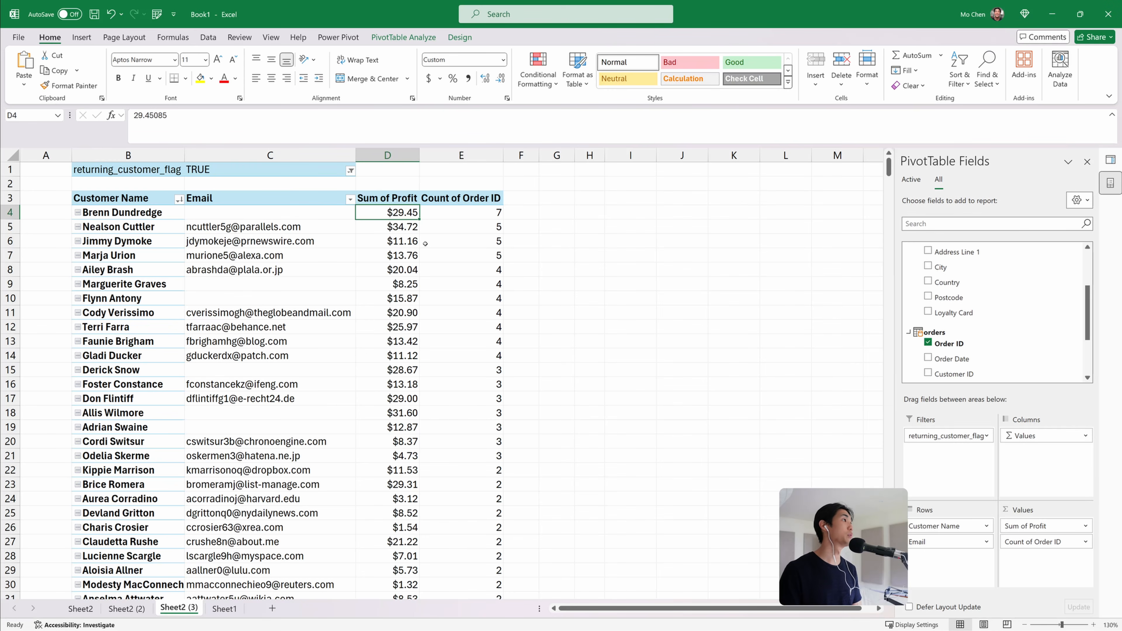
{"action": "left_click_drag", "start_coordinate": [488, 226], "coordinate": [486, 487]}
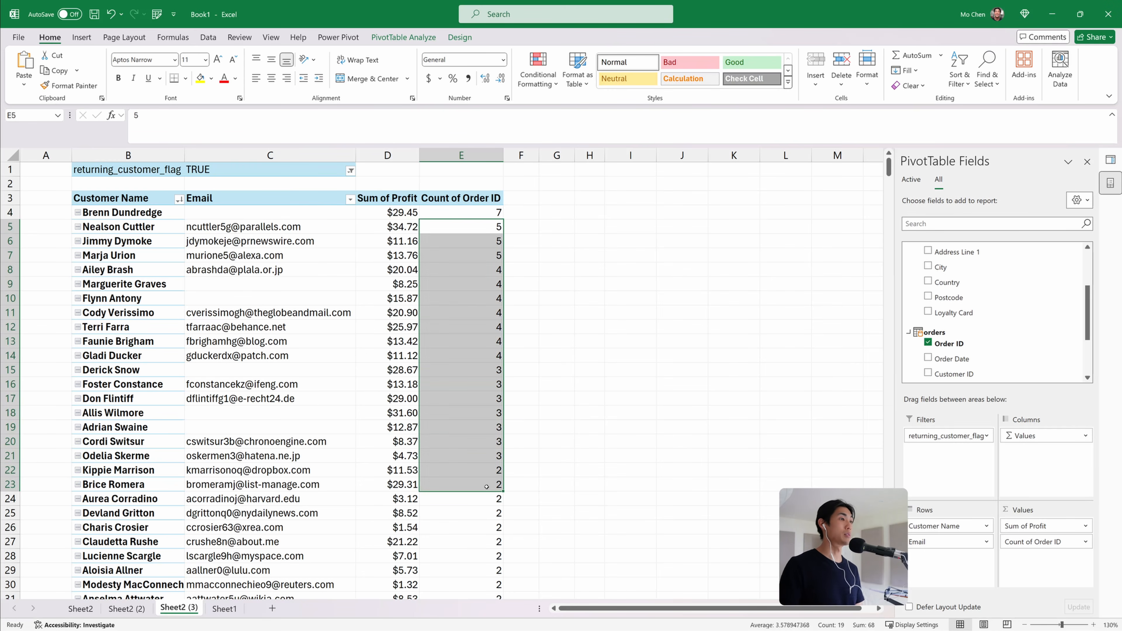
{"action": "scroll", "coordinate": [487, 486], "scroll_direction": "down", "scroll_amount": 13}
{"action": "scroll", "coordinate": [487, 486], "scroll_direction": "up", "scroll_amount": 13}
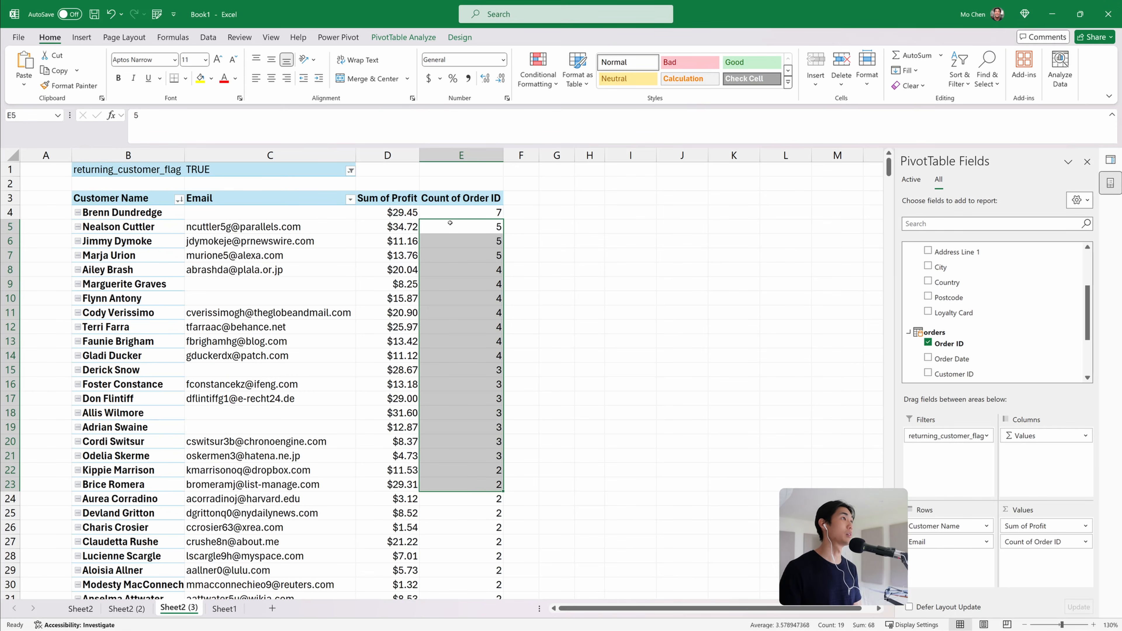
{"action": "left_click", "coordinate": [452, 212]}
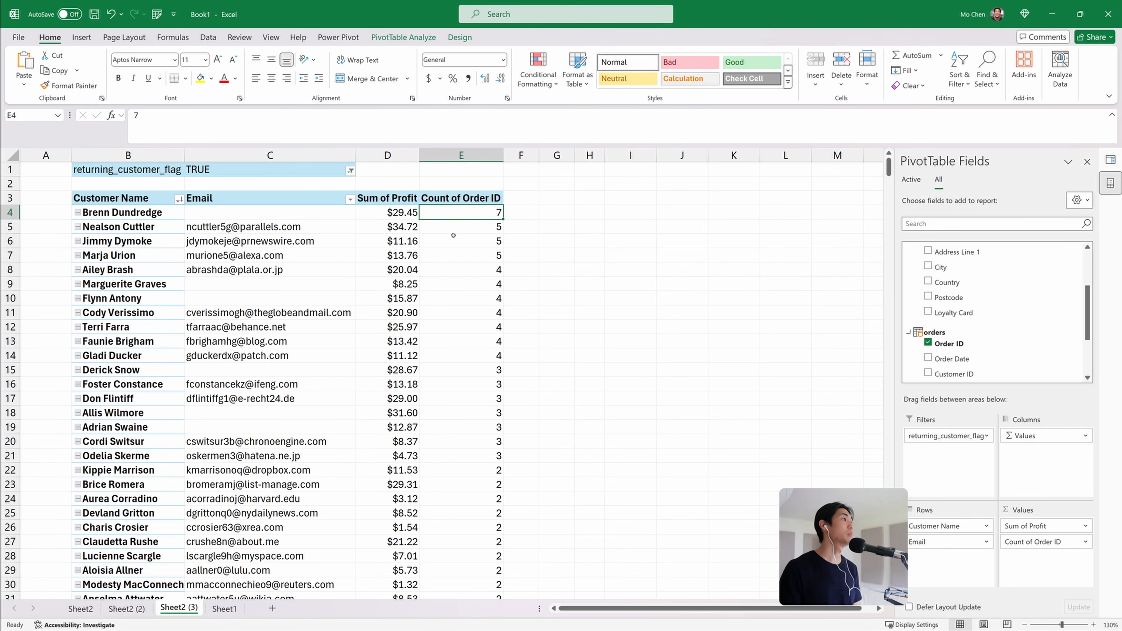
{"action": "mouse_move", "coordinate": [463, 225]}
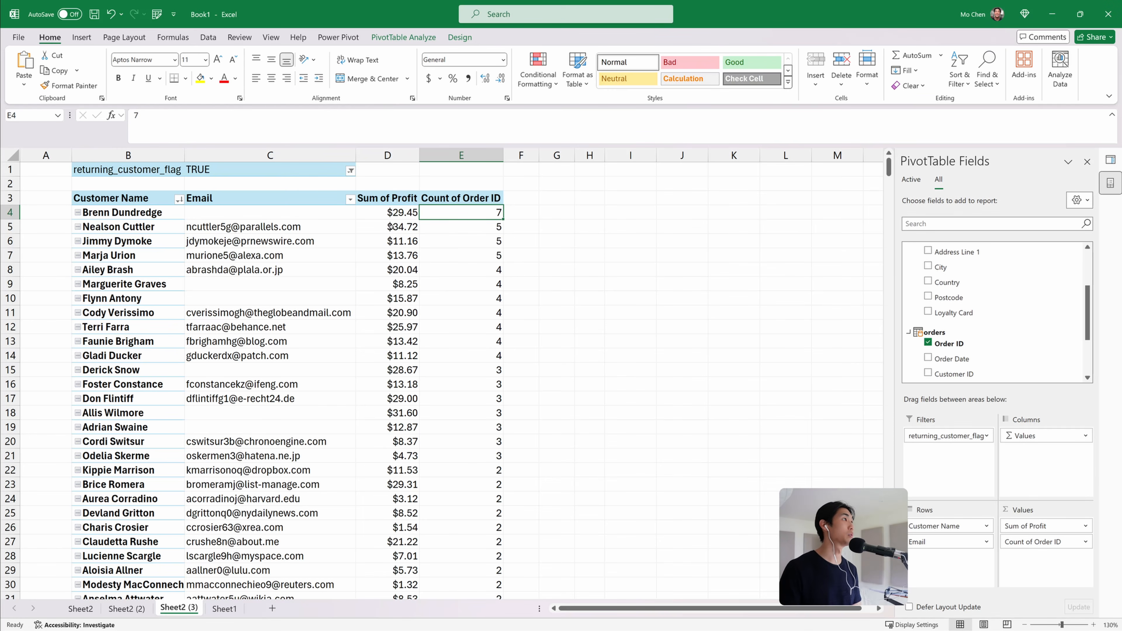
Start a new Power Pivot measure in the orders table named profit_per_order
{"action": "left_click", "coordinate": [338, 37]}
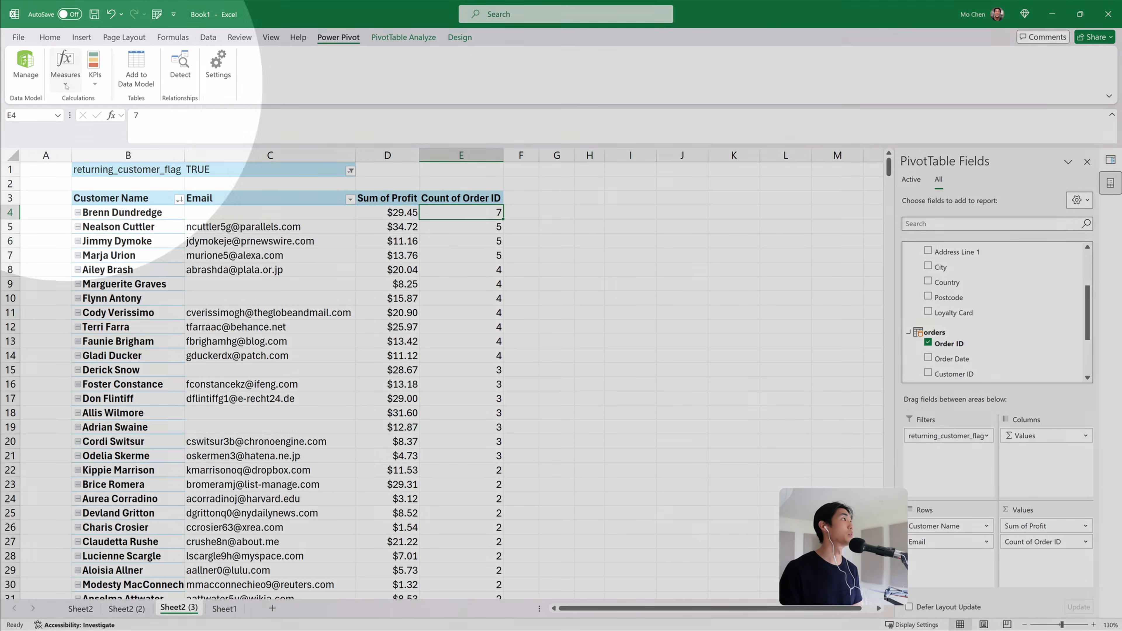
{"action": "left_click", "coordinate": [66, 84]}
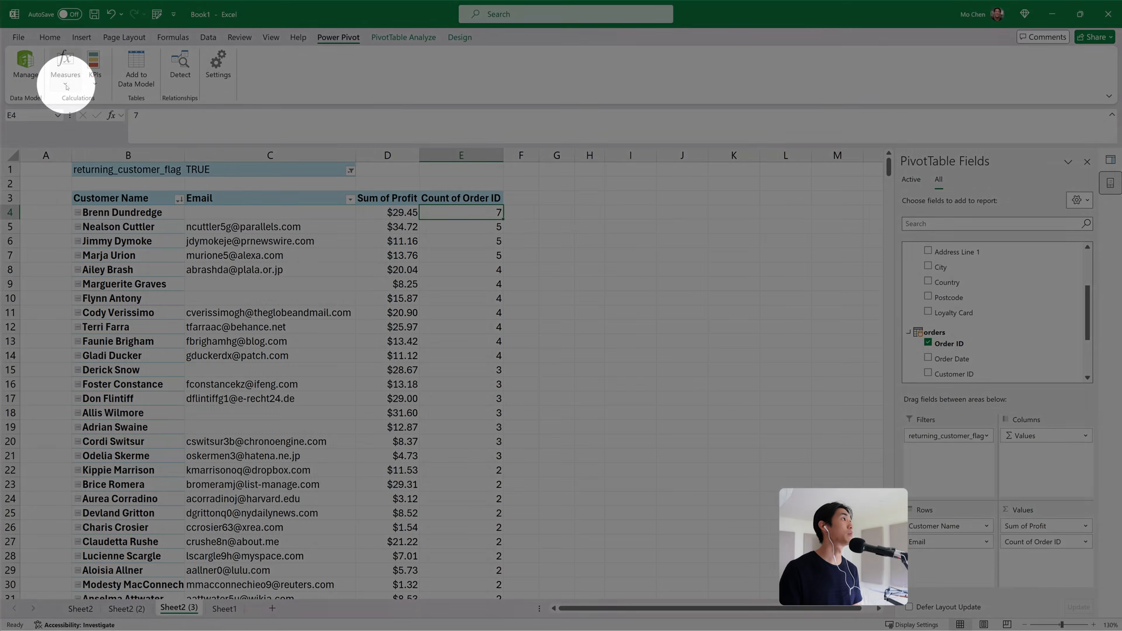
{"action": "left_click", "coordinate": [89, 102]}
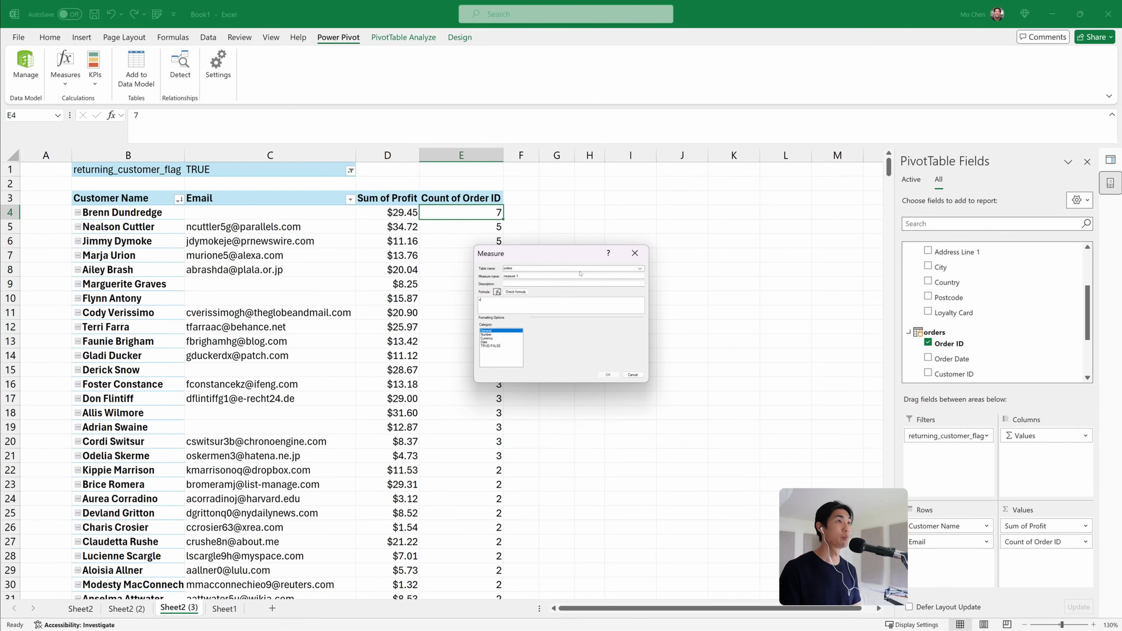
{"action": "left_click_drag", "start_coordinate": [527, 256], "coordinate": [512, 251]}
{"action": "left_click_drag", "start_coordinate": [633, 378], "coordinate": [679, 414]}
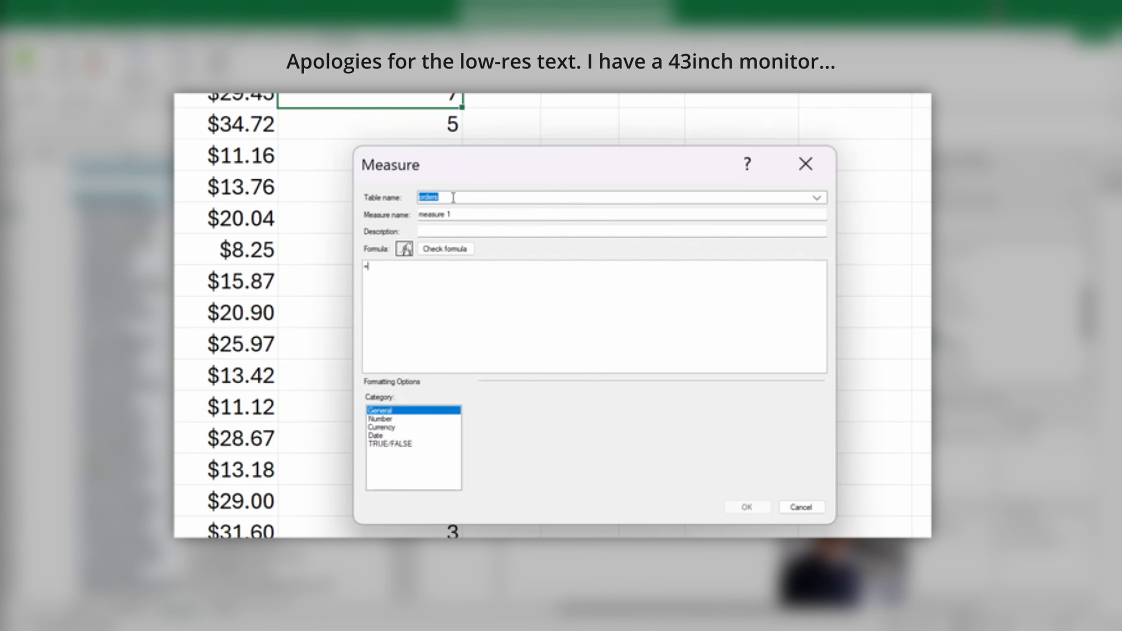
{"action": "left_click", "coordinate": [466, 212]}
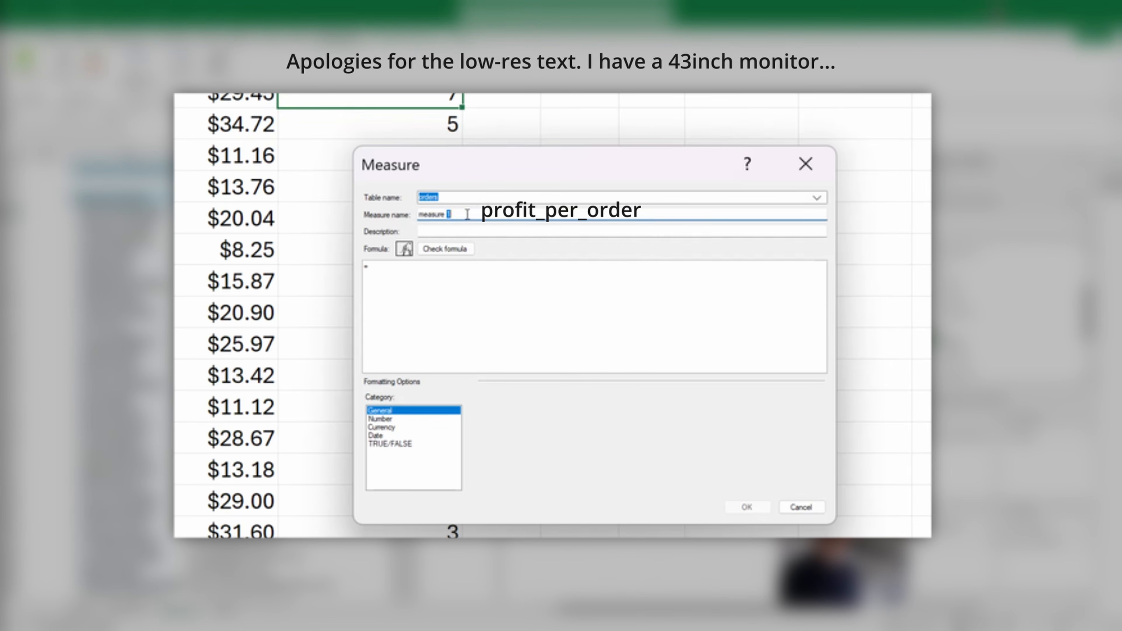
{"action": "left_click_drag", "start_coordinate": [465, 212], "coordinate": [374, 210]}
{"action": "type", "text": "profit_per_order"}
{"action": "left_click", "coordinate": [481, 285]}
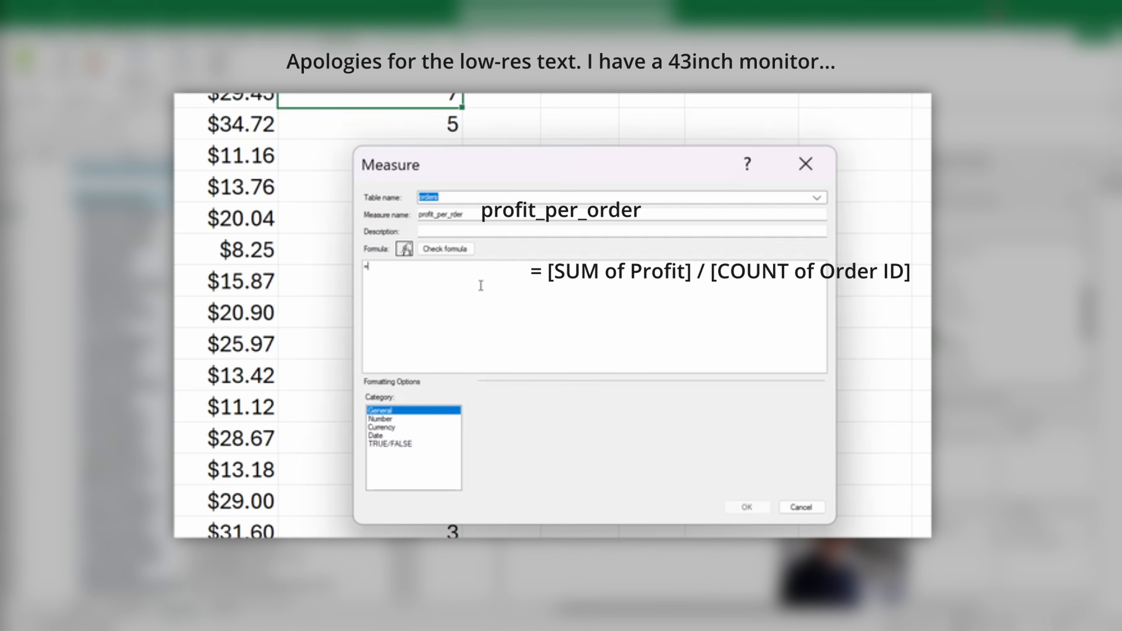
Define the profit_per_order measure as [Sum of Profit] / [Count of Order ID] with Currency formatting
{"action": "type", "text": "sum"}
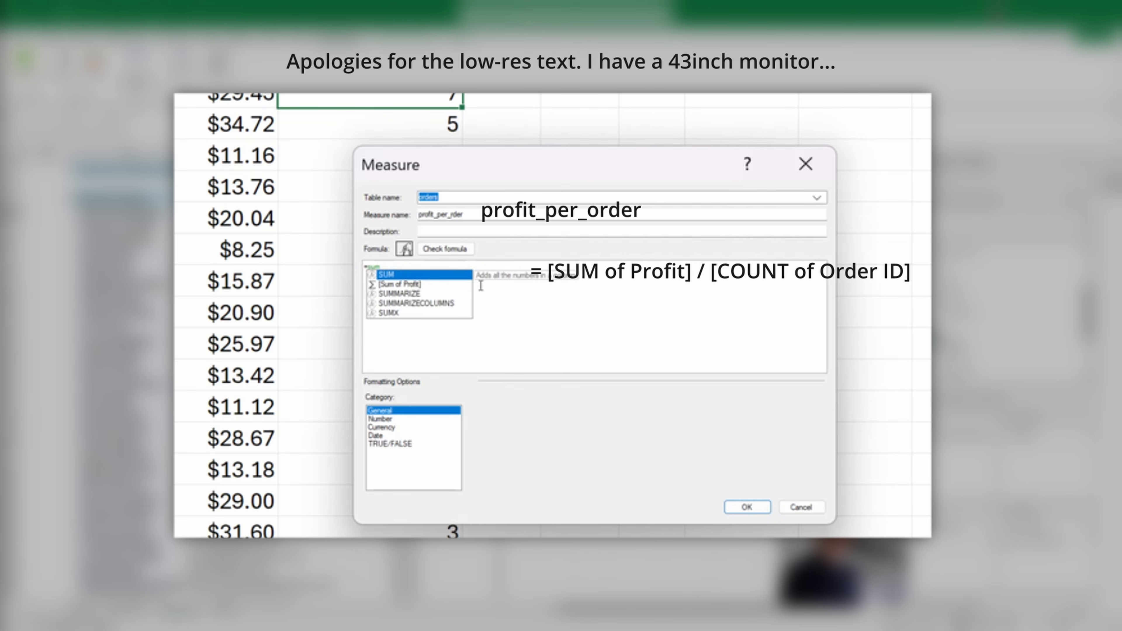
{"action": "key", "text": "Down"}
{"action": "key", "text": "Tab"}
{"action": "type", "text": "/ count"}
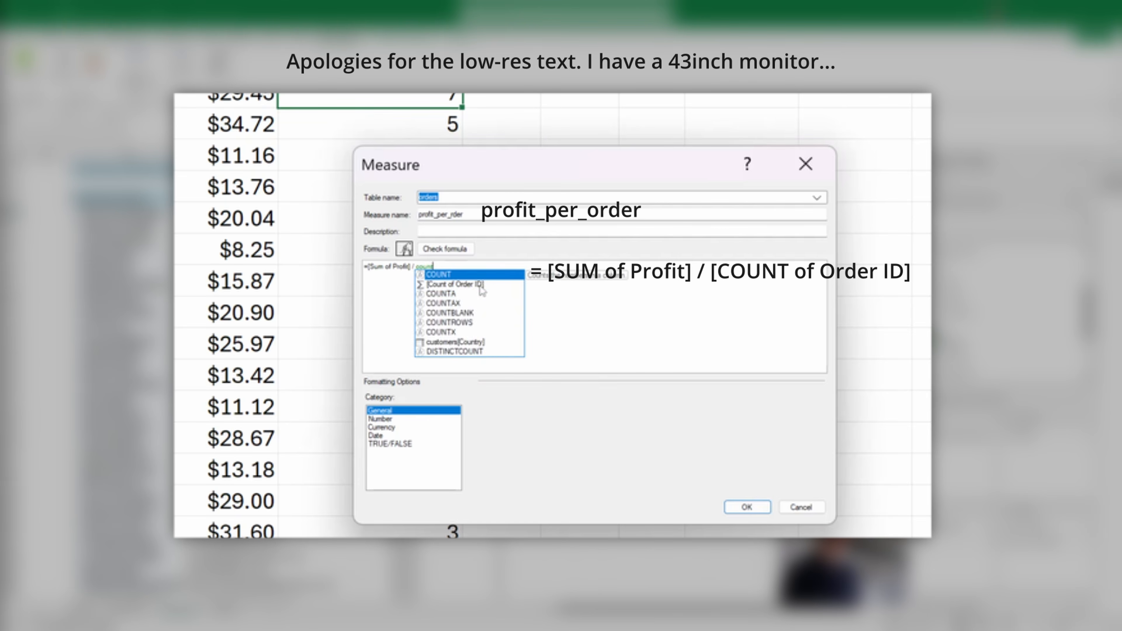
{"action": "left_click", "coordinate": [480, 288]}
{"action": "key", "text": "Tab"}
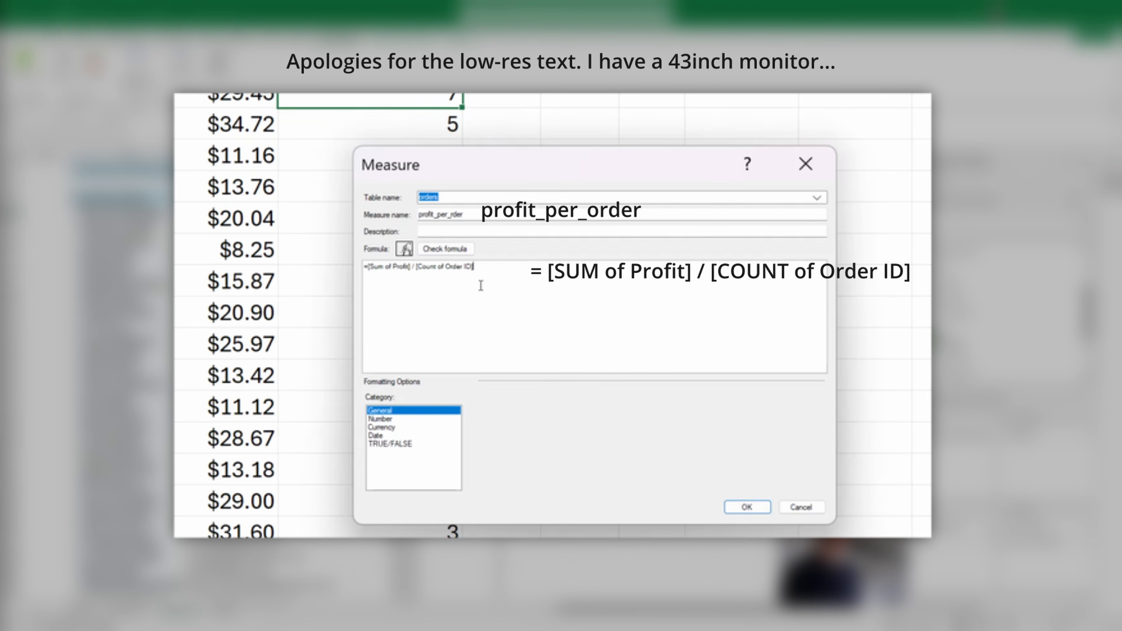
{"action": "left_click", "coordinate": [392, 428]}
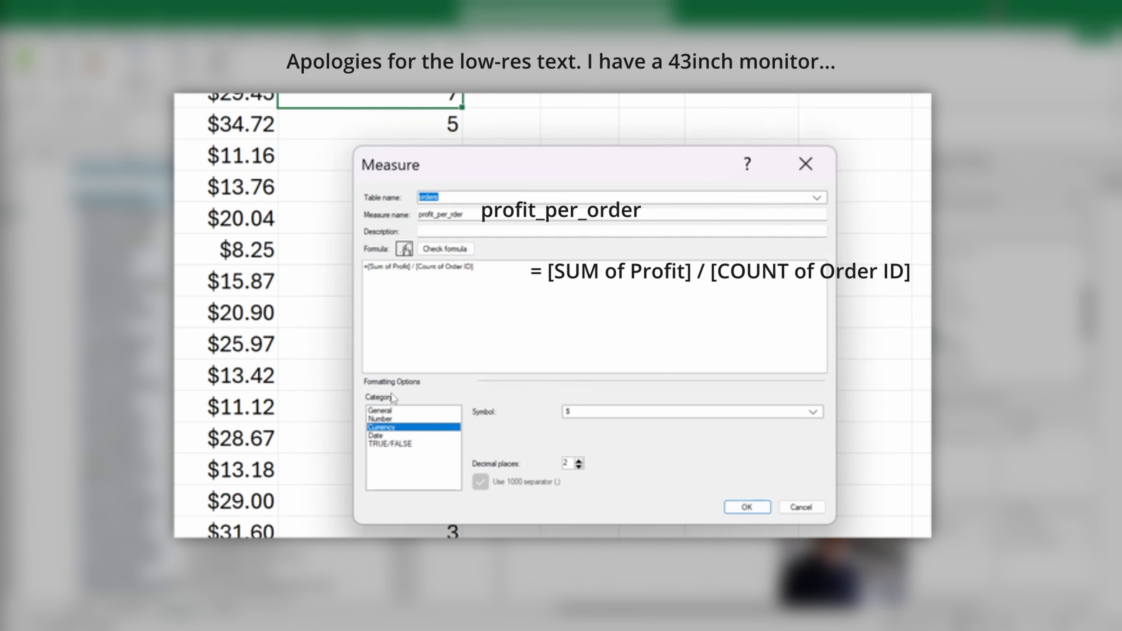
{"action": "left_click", "coordinate": [725, 508]}
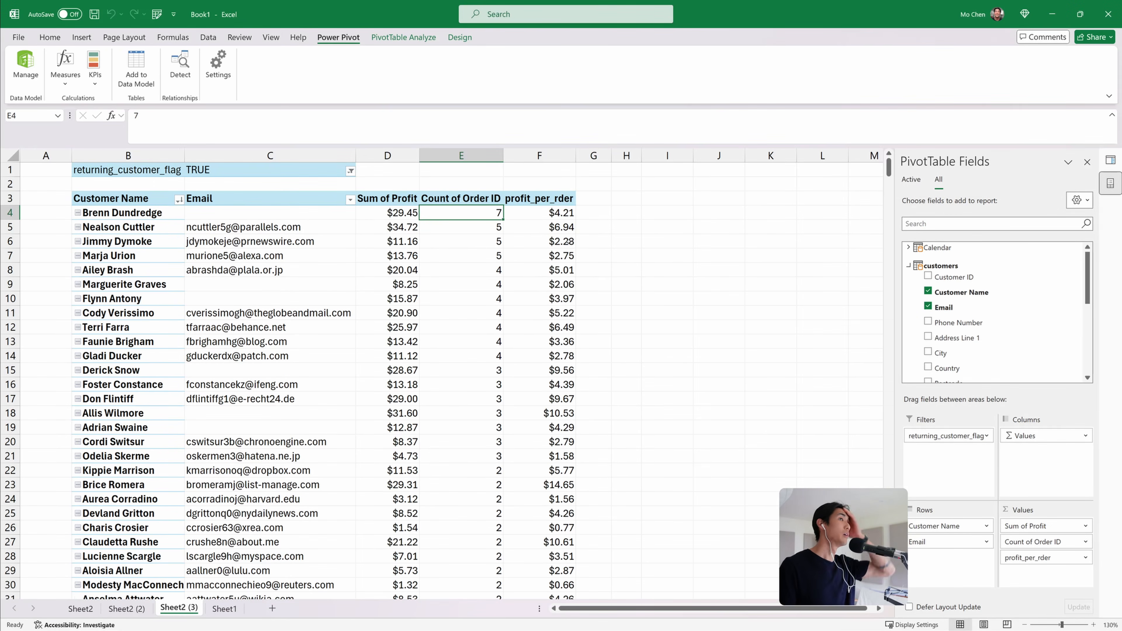
Sort the customer names descending by profit_per_order
{"action": "left_click", "coordinate": [539, 155]}
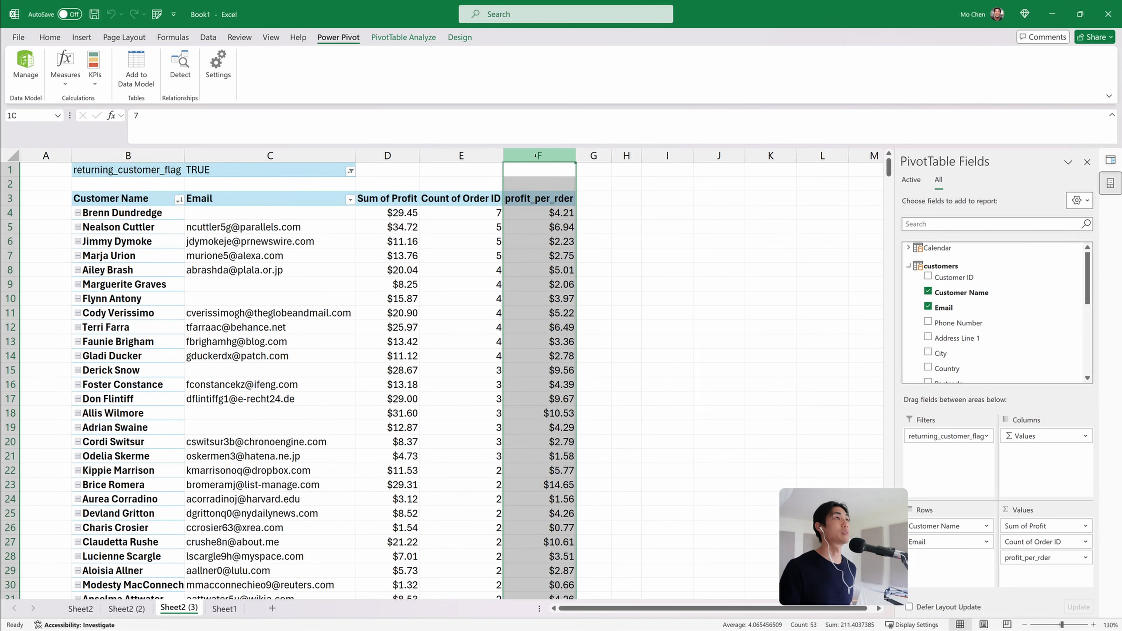
{"action": "mouse_move", "coordinate": [569, 274]}
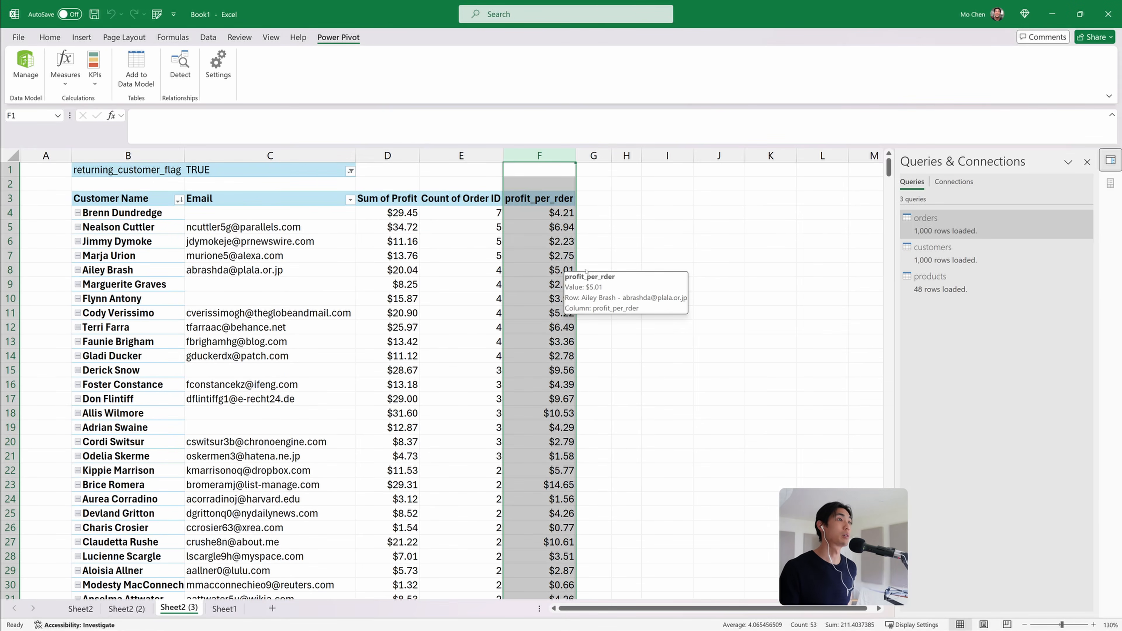
{"action": "left_click", "coordinate": [553, 194]}
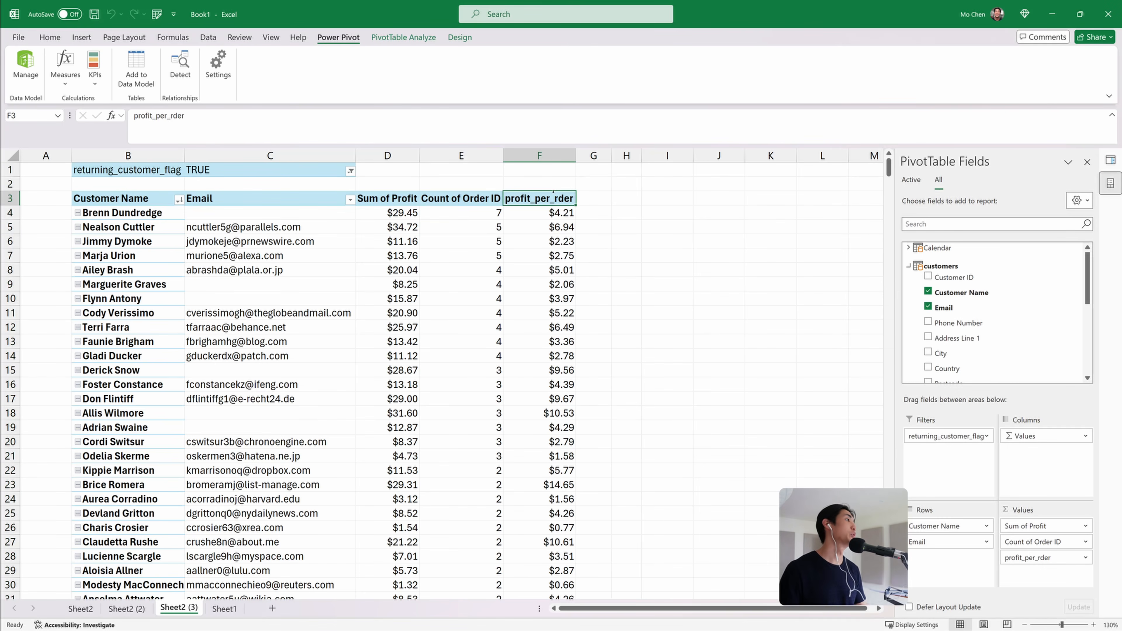
{"action": "left_click", "coordinate": [538, 216]}
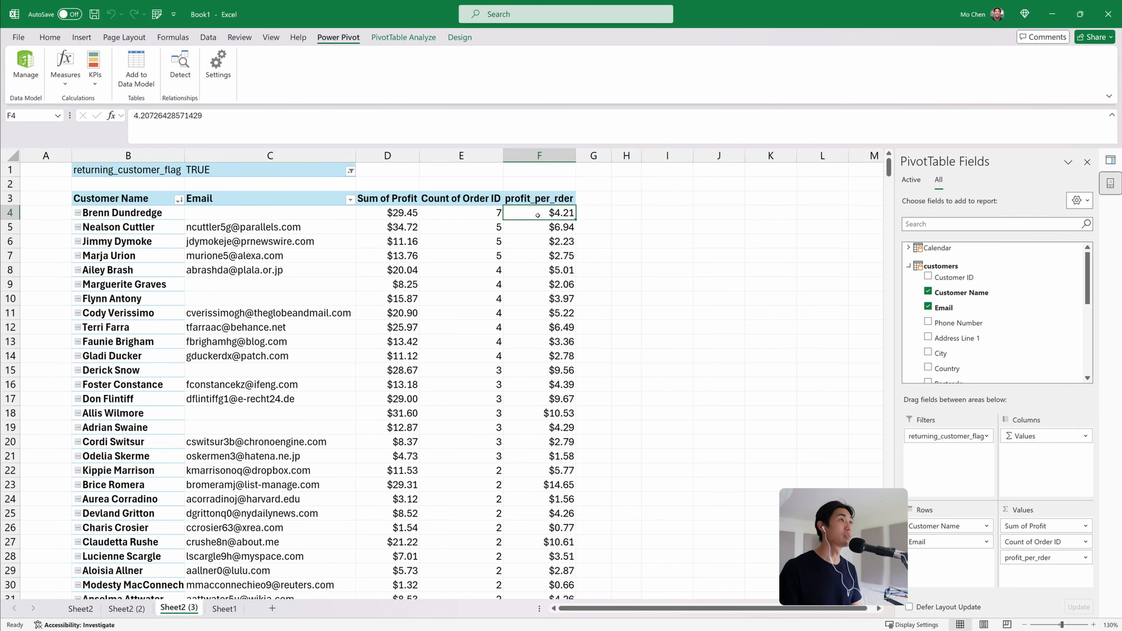
{"action": "left_click", "coordinate": [178, 200]}
{"action": "left_click", "coordinate": [125, 251]}
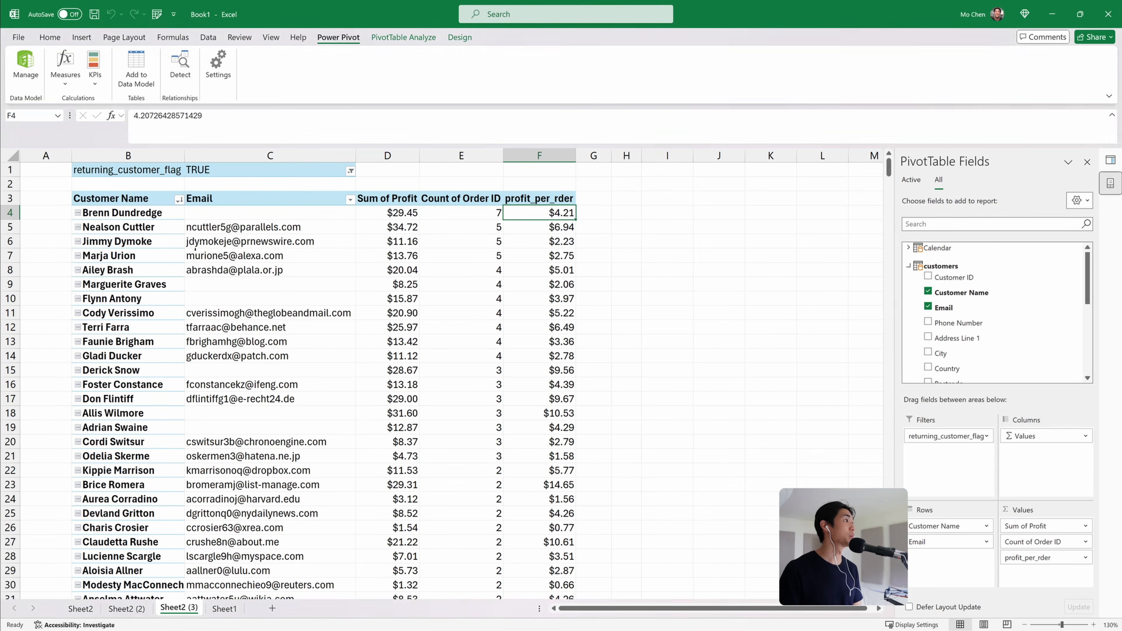
{"action": "left_click", "coordinate": [518, 318]}
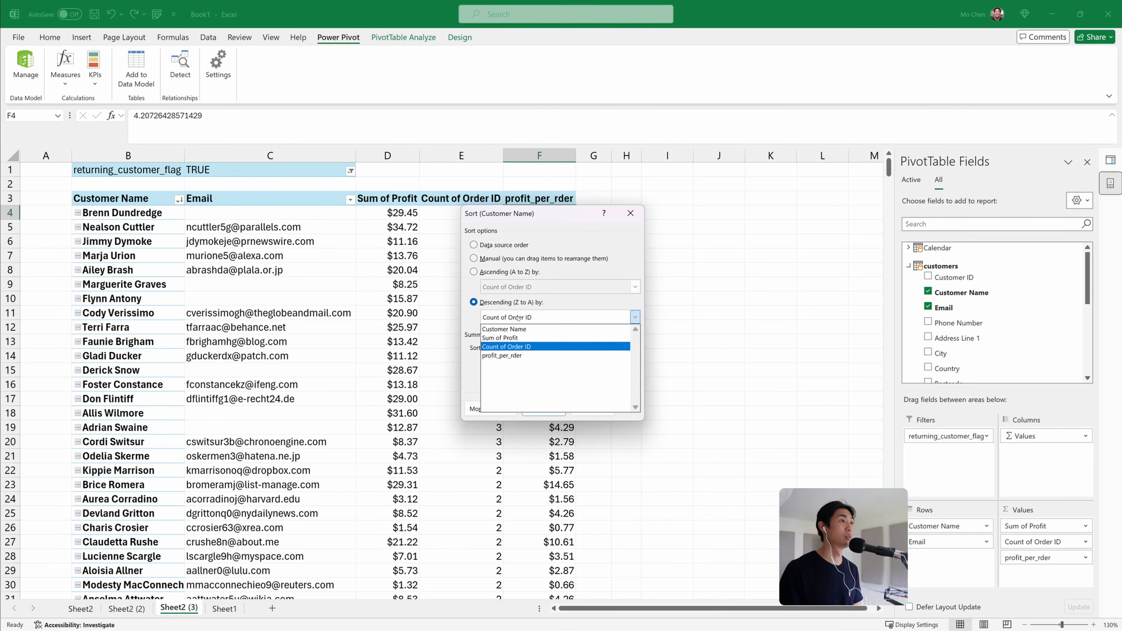
{"action": "left_click", "coordinate": [518, 356]}
{"action": "left_click", "coordinate": [544, 408]}
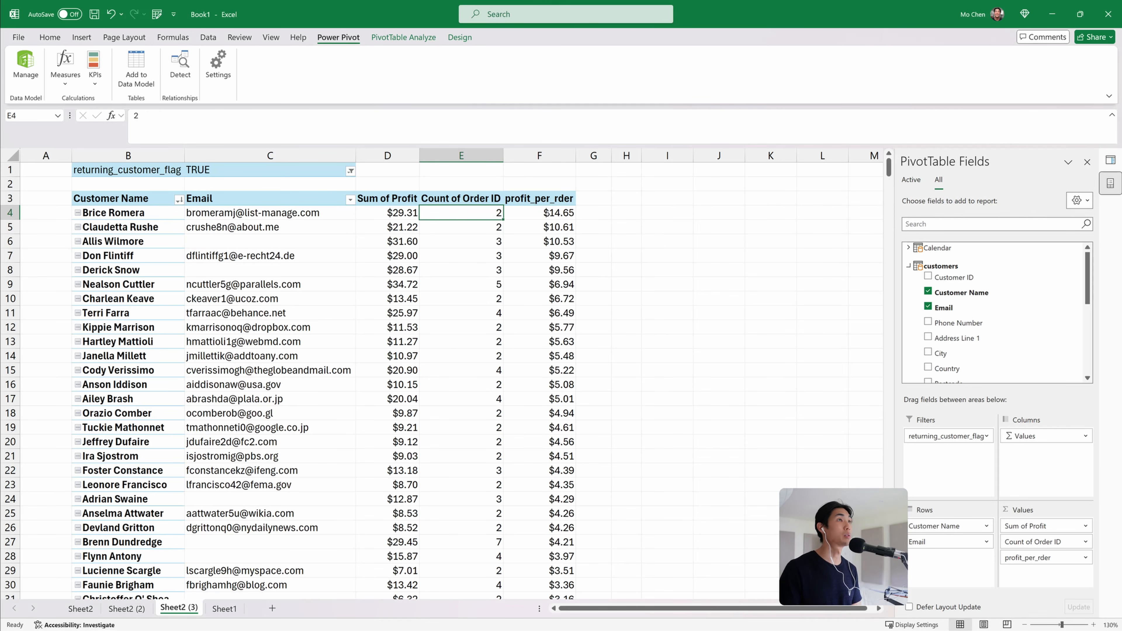
Drill down into the top customer's Sum of Profit detail, then delete the generated detail sheet
{"action": "left_click", "coordinate": [396, 214]}
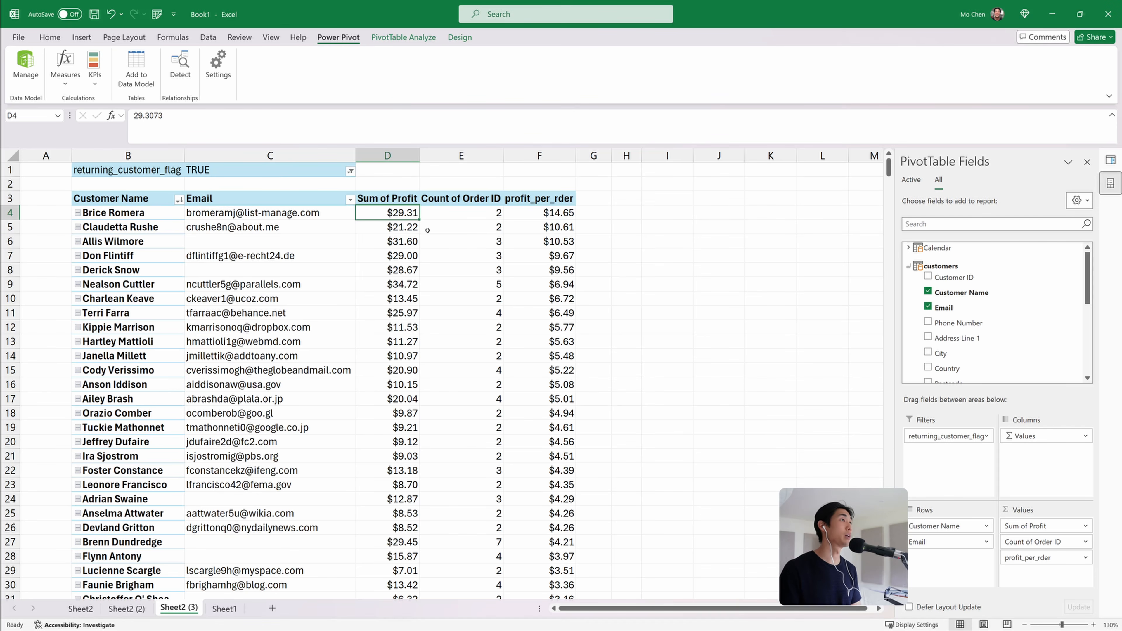
{"action": "double_click", "coordinate": [395, 214]}
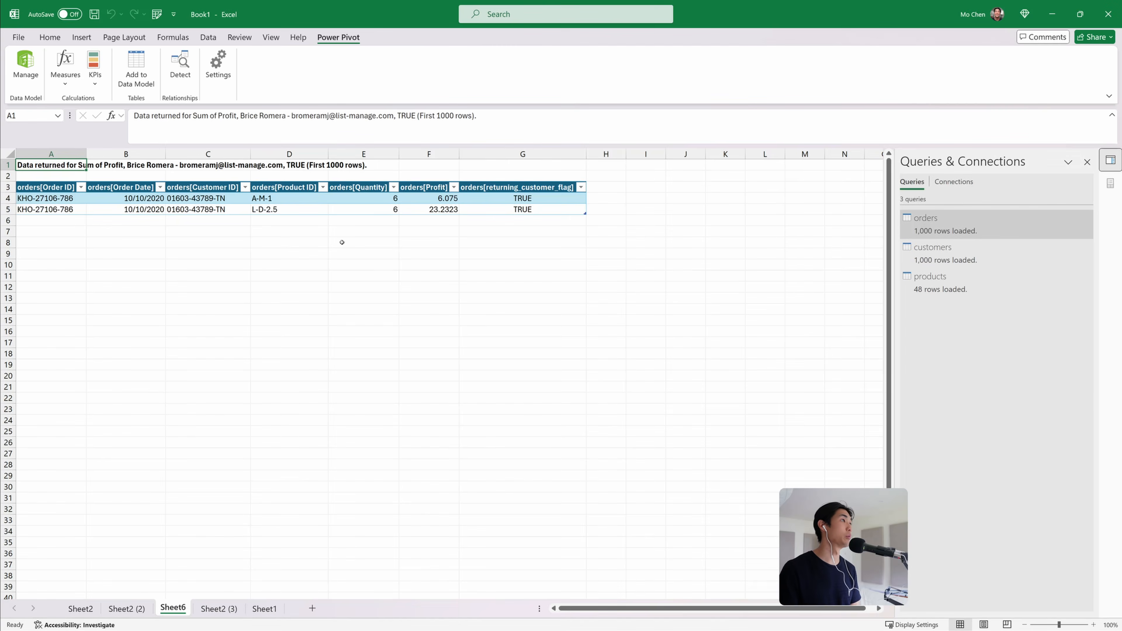
{"action": "left_click_drag", "start_coordinate": [49, 199], "coordinate": [574, 219]}
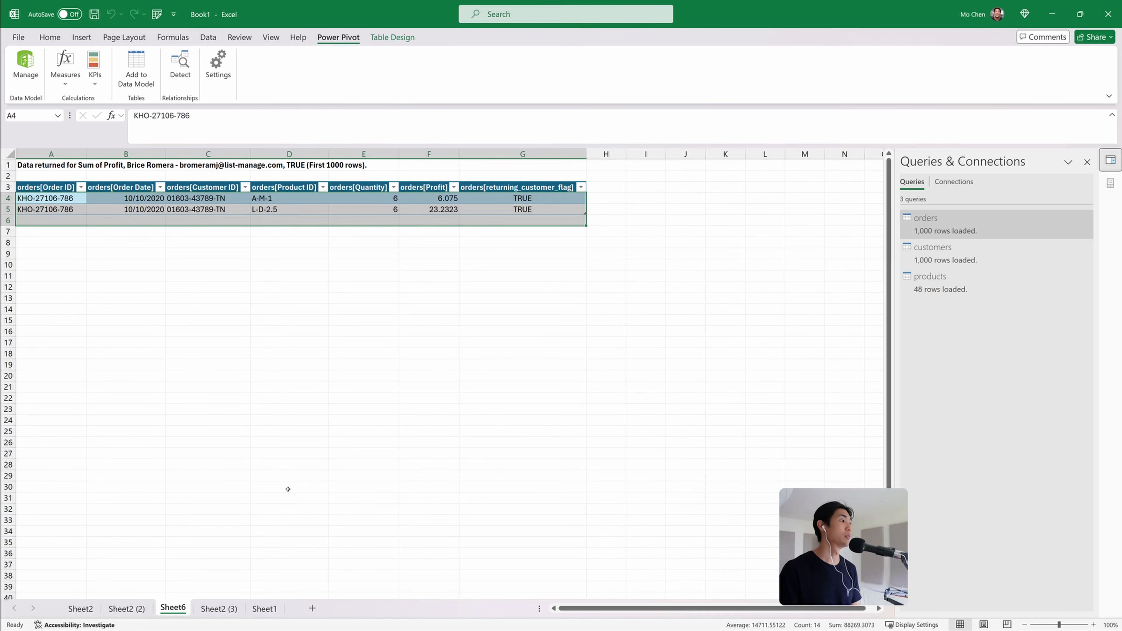
{"action": "right_click", "coordinate": [184, 613]}
{"action": "left_click", "coordinate": [218, 441]}
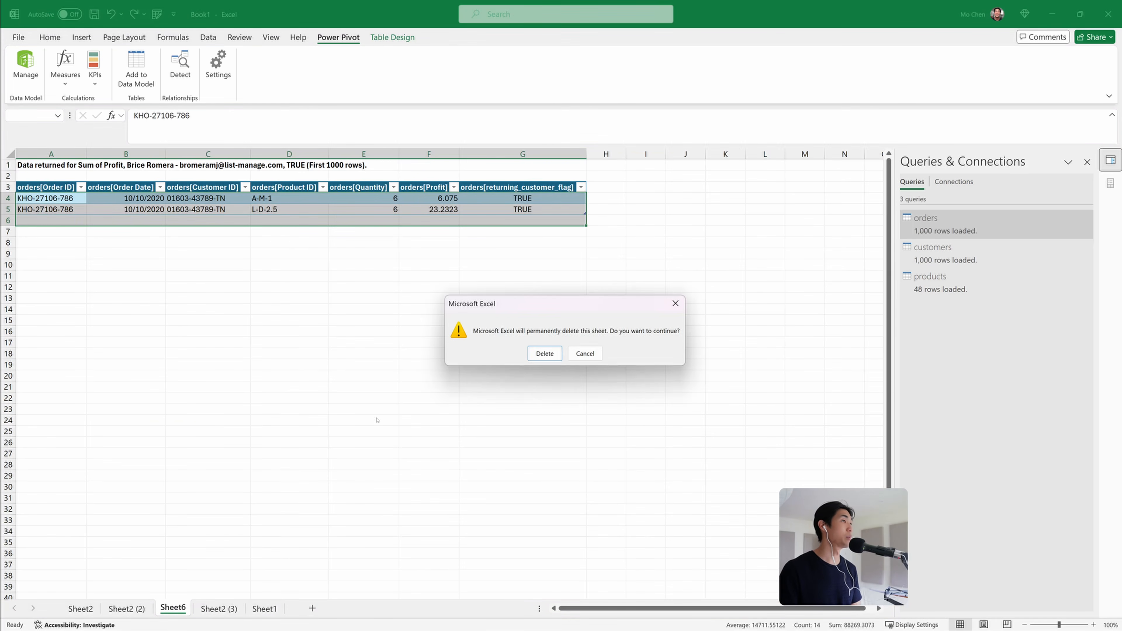
{"action": "left_click", "coordinate": [544, 354]}
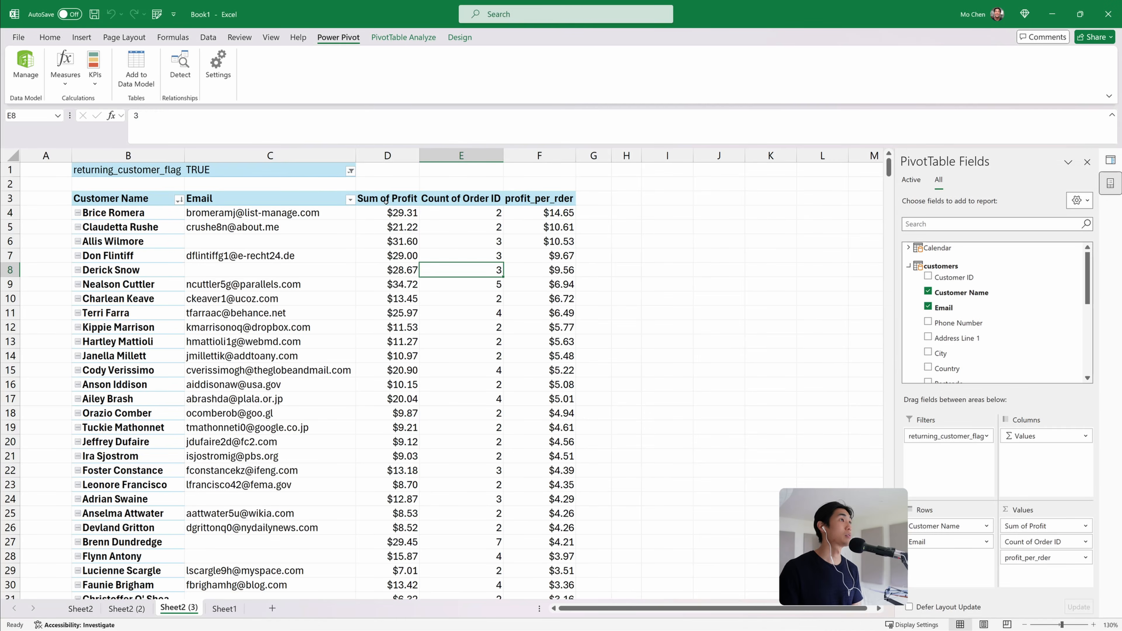
Examine the profit values in the customer PivotTable and in the monthly profit-by-coffee-type PivotTable
{"action": "left_click_drag", "start_coordinate": [387, 198], "coordinate": [552, 270]}
{"action": "left_click_drag", "start_coordinate": [550, 331], "coordinate": [556, 425]}
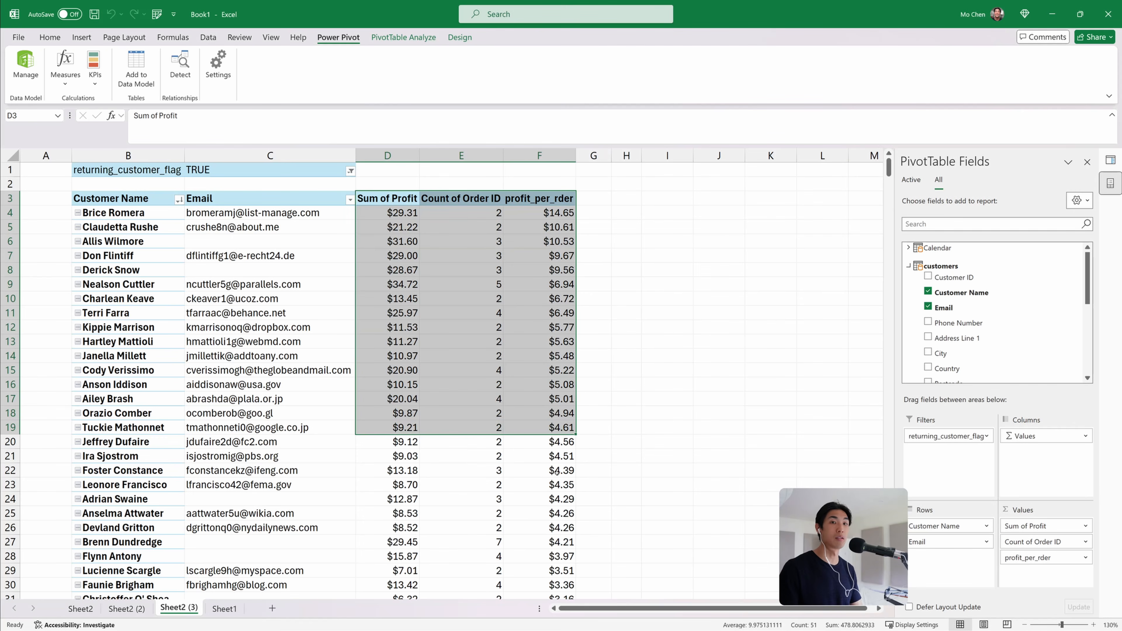
{"action": "scroll", "coordinate": [540, 479], "scroll_direction": "down", "scroll_amount": 1}
{"action": "scroll", "coordinate": [540, 480], "scroll_direction": "up", "scroll_amount": 1}
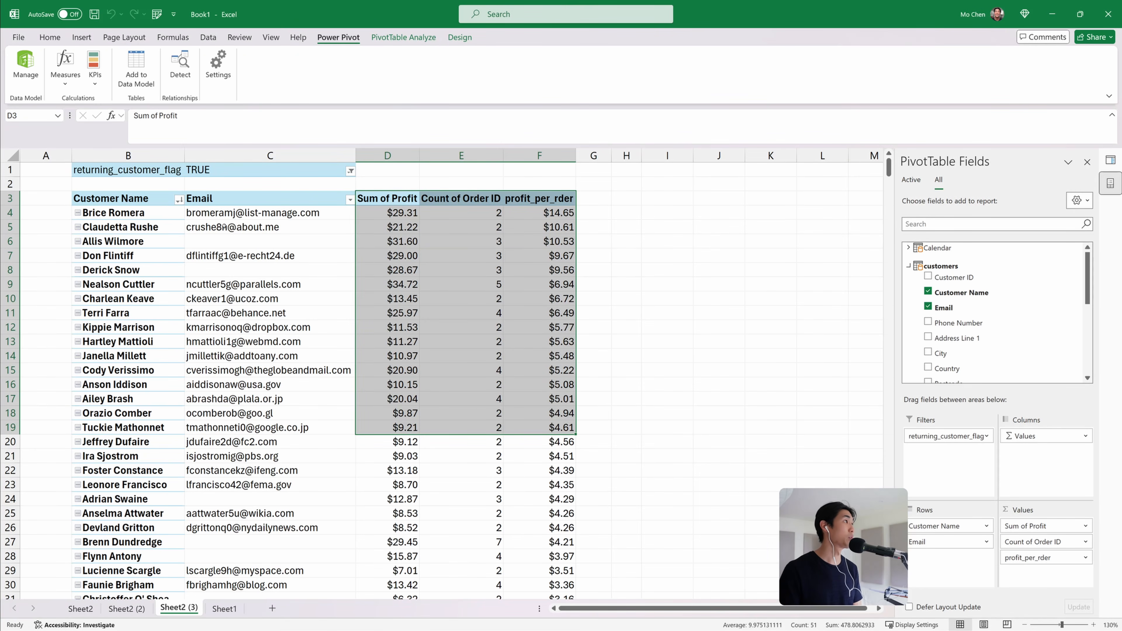
{"action": "left_click", "coordinate": [80, 609]}
{"action": "scroll", "coordinate": [292, 222], "scroll_direction": "down", "scroll_amount": 2}
{"action": "scroll", "coordinate": [291, 222], "scroll_direction": "up", "scroll_amount": 2}
{"action": "left_click_drag", "start_coordinate": [289, 227], "coordinate": [431, 242]}
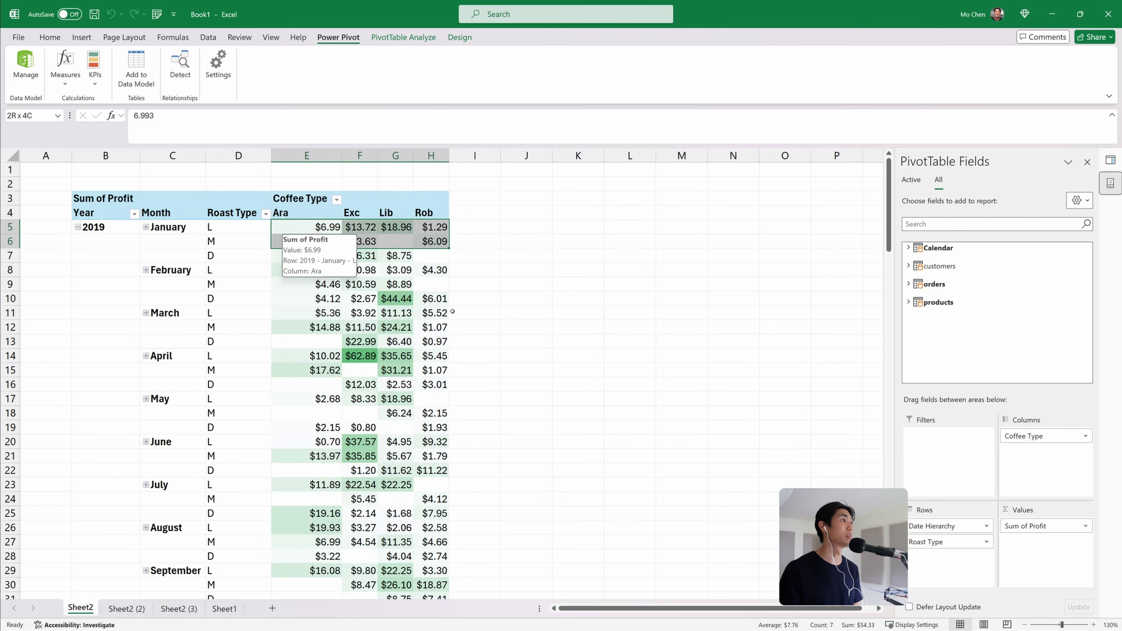
{"action": "left_click_drag", "start_coordinate": [452, 312], "coordinate": [486, 373]}
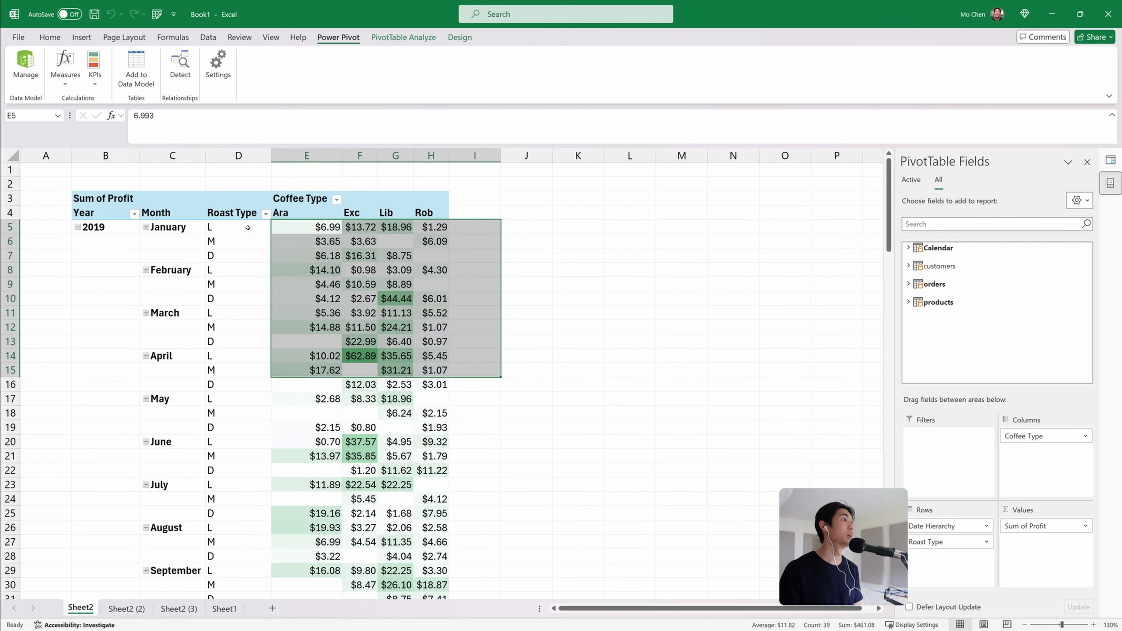
{"action": "left_click_drag", "start_coordinate": [310, 228], "coordinate": [420, 418]}
{"action": "scroll", "coordinate": [397, 442], "scroll_direction": "down", "scroll_amount": 5}
{"action": "scroll", "coordinate": [378, 468], "scroll_direction": "up", "scroll_amount": 5}
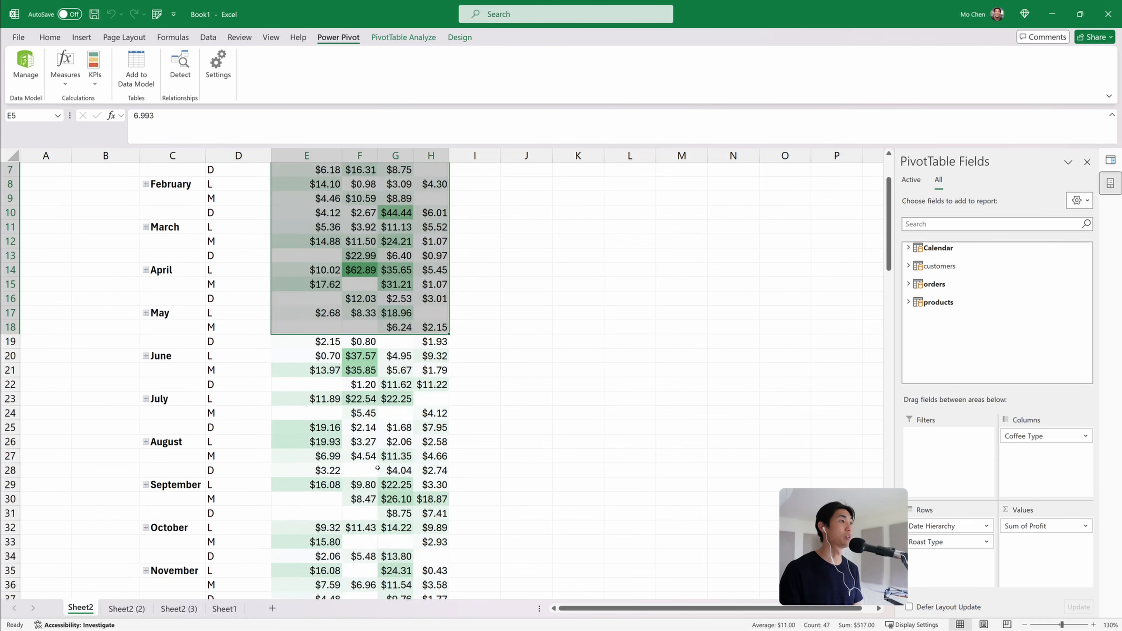
On the PivotChart sheet, expand the chart's date axis down to months and collapse it back to years
{"action": "left_click", "coordinate": [126, 608]}
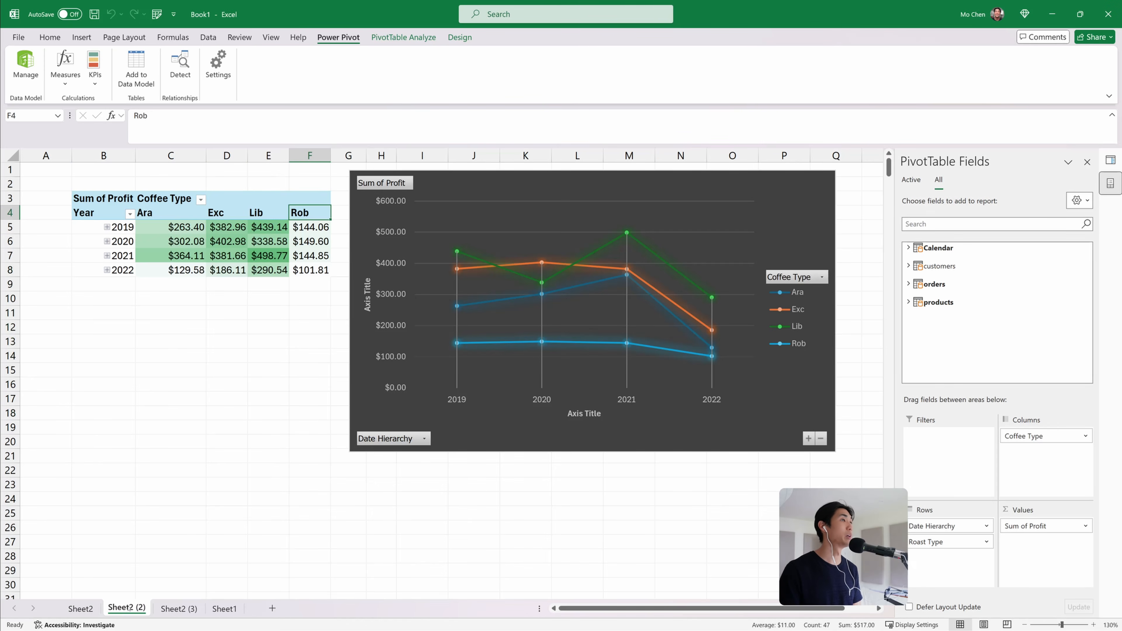
{"action": "left_click_drag", "start_coordinate": [459, 179], "coordinate": [450, 186]}
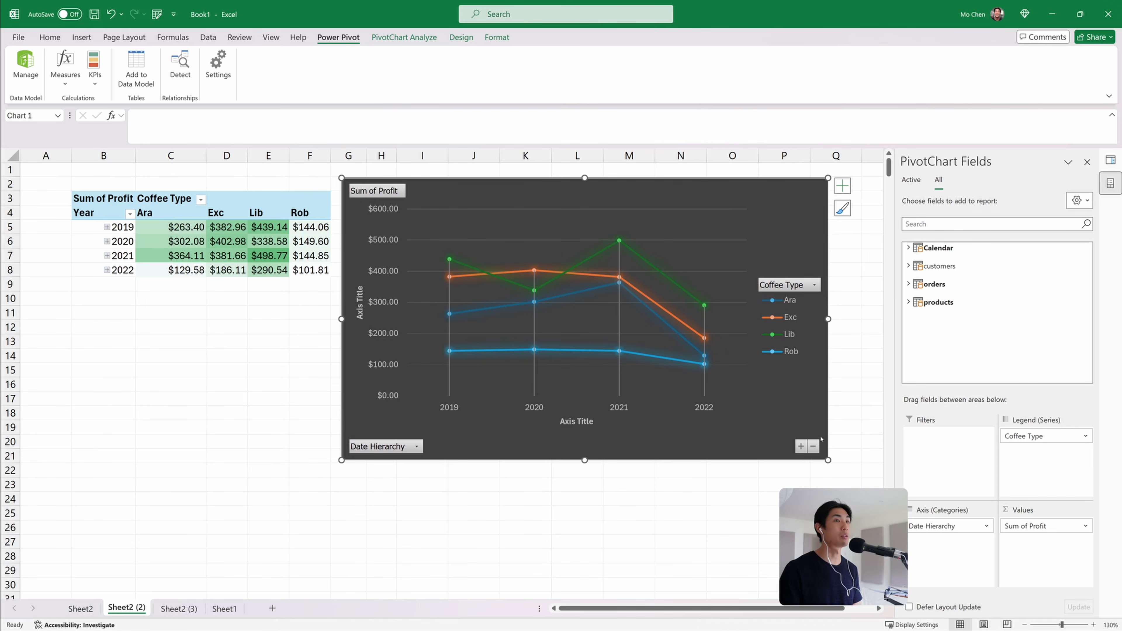
{"action": "left_click", "coordinate": [800, 447]}
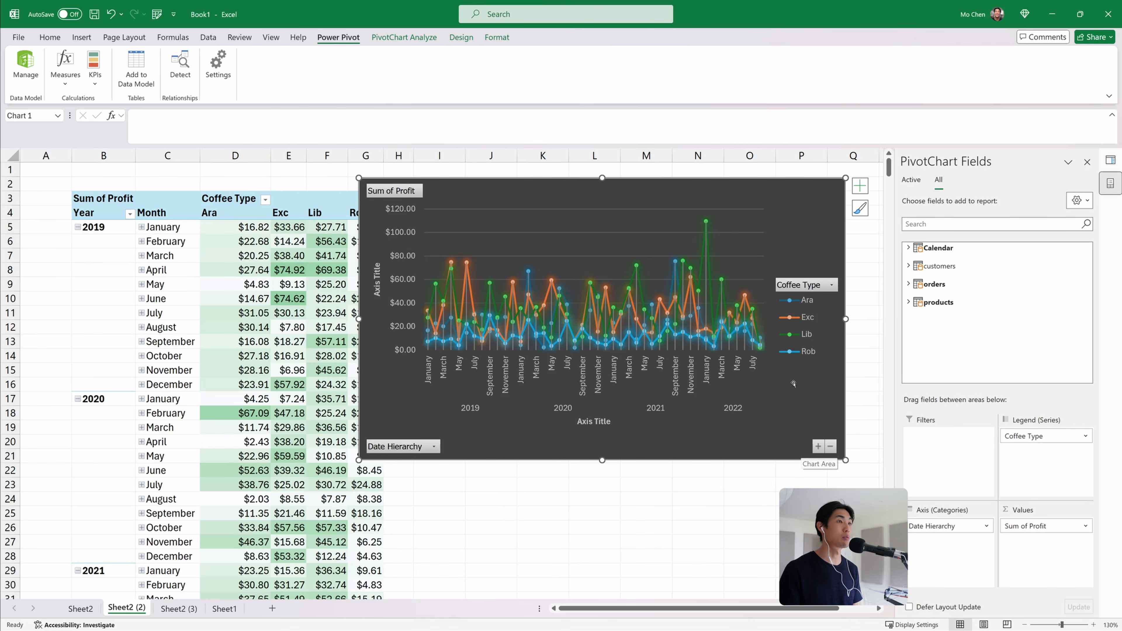
{"action": "left_click", "coordinate": [818, 446]}
{"action": "left_click", "coordinate": [830, 447]}
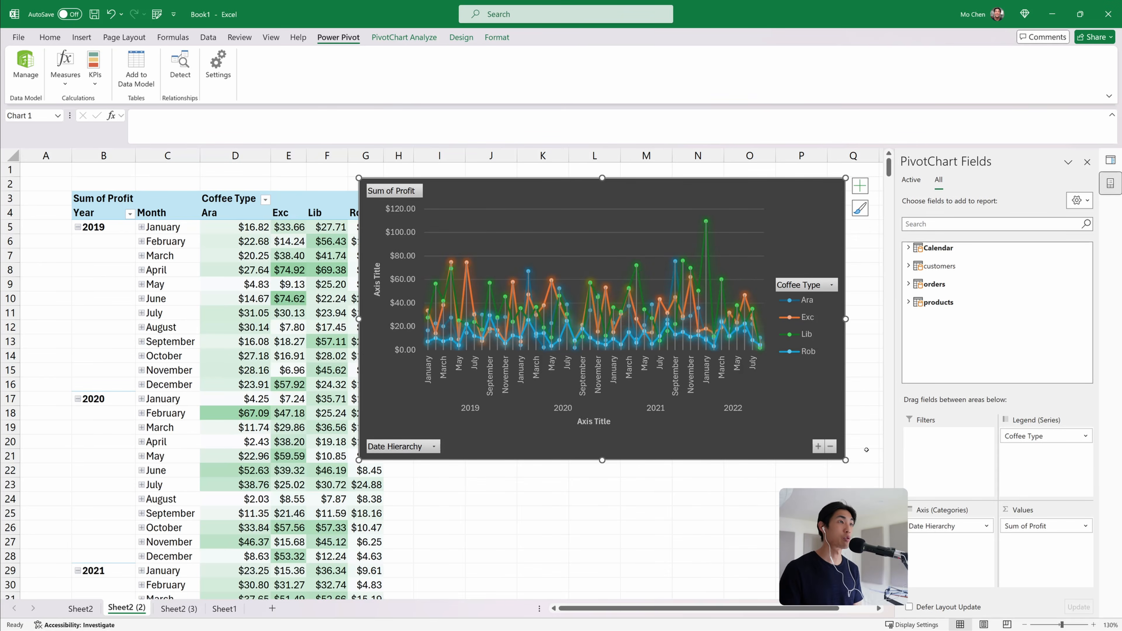
{"action": "left_click", "coordinate": [831, 446]}
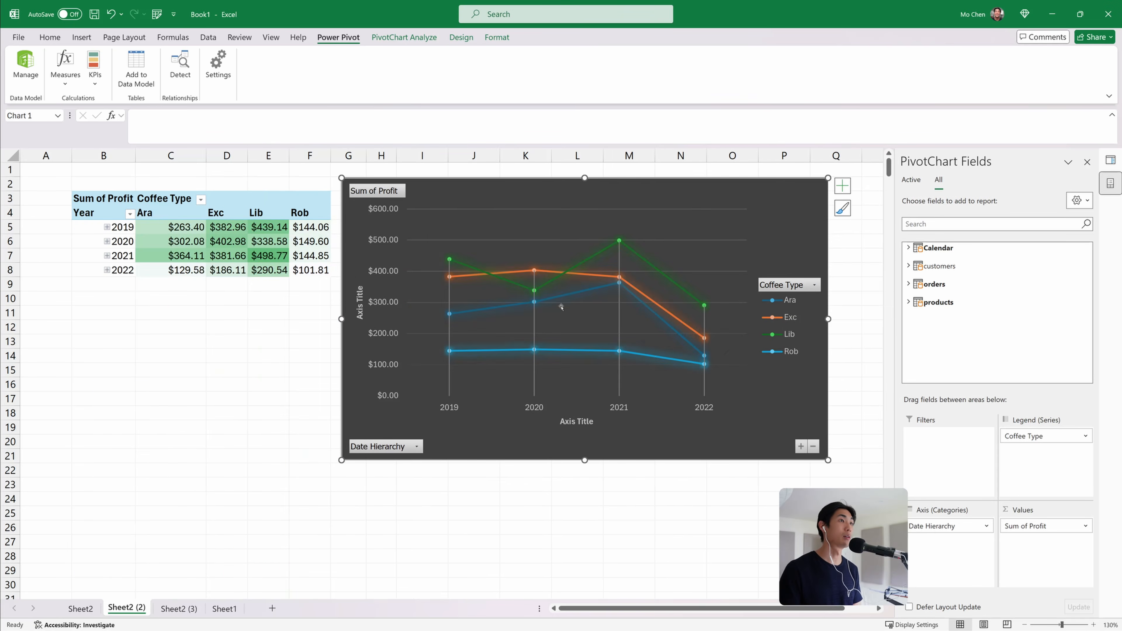
Insert a Roast Type slicer for the PivotChart and place it below the PivotTable
{"action": "left_click_drag", "start_coordinate": [461, 200], "coordinate": [461, 197]}
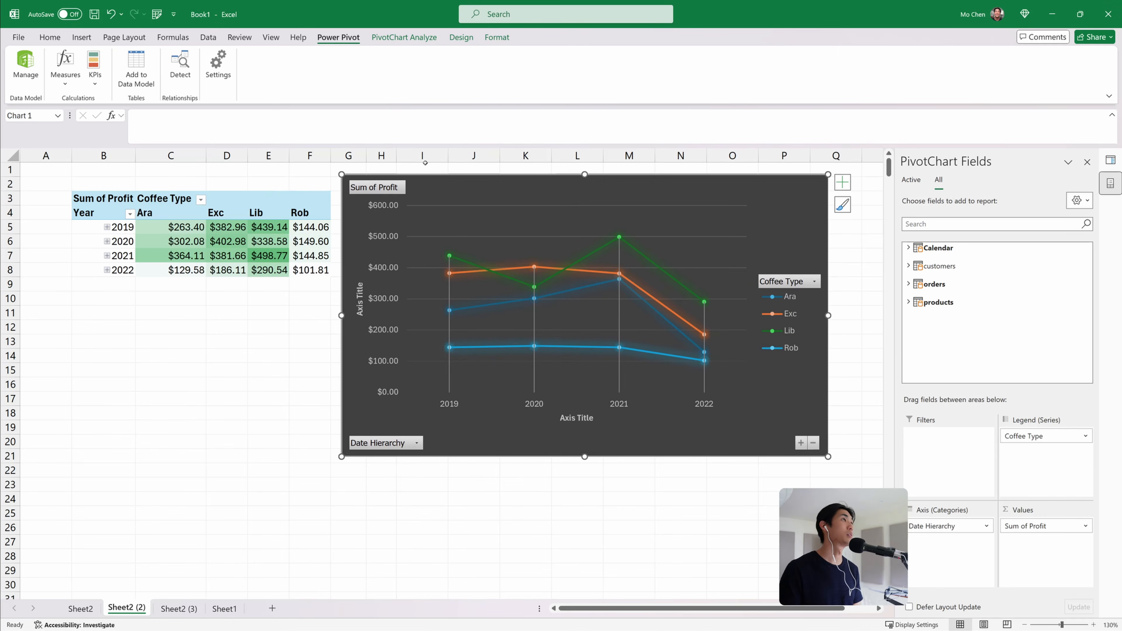
{"action": "left_click", "coordinate": [416, 38]}
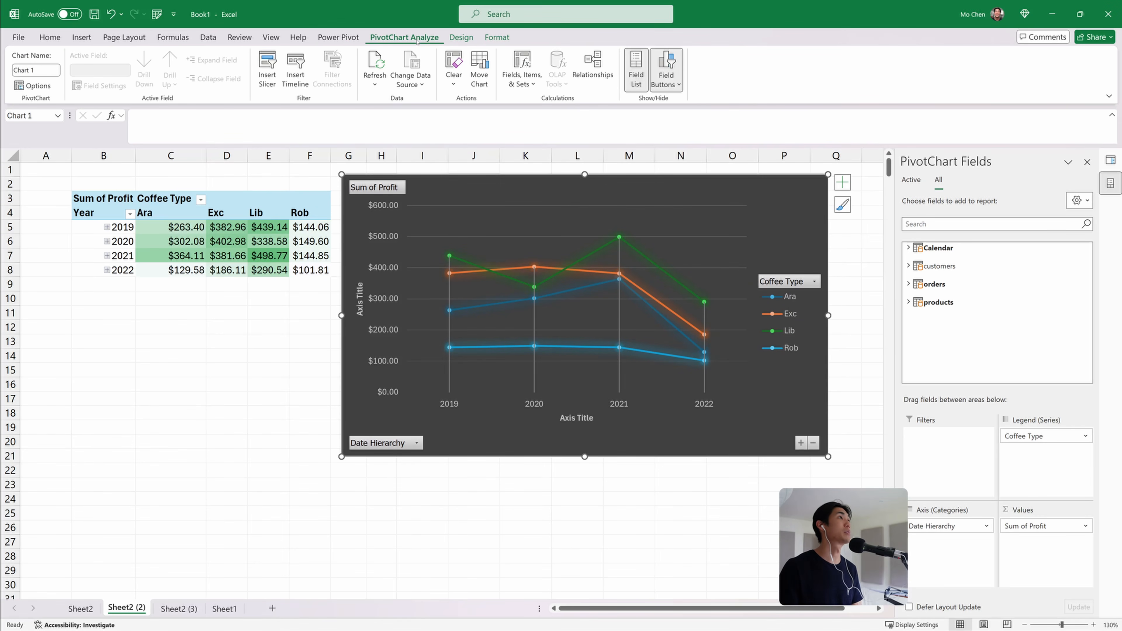
{"action": "left_click", "coordinate": [266, 79]}
{"action": "scroll", "coordinate": [605, 363], "scroll_direction": "down", "scroll_amount": 3}
{"action": "scroll", "coordinate": [605, 362], "scroll_direction": "down", "scroll_amount": 2}
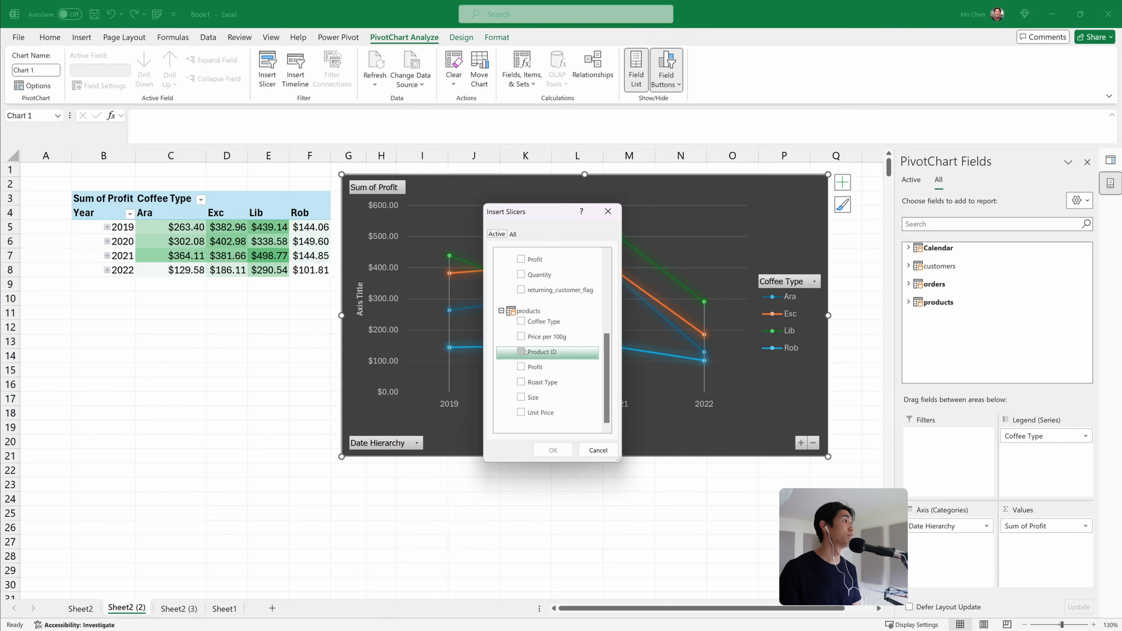
{"action": "left_click", "coordinate": [522, 382]}
{"action": "left_click", "coordinate": [548, 449]}
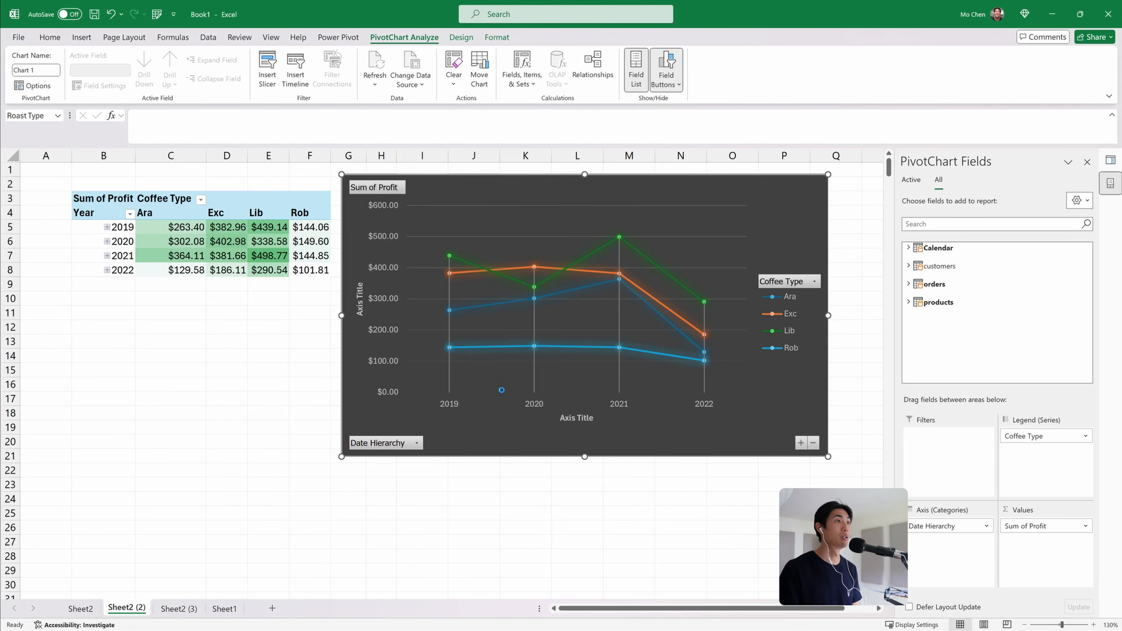
{"action": "left_click_drag", "start_coordinate": [505, 435], "coordinate": [286, 441]}
{"action": "left_click_drag", "start_coordinate": [310, 494], "coordinate": [319, 410]}
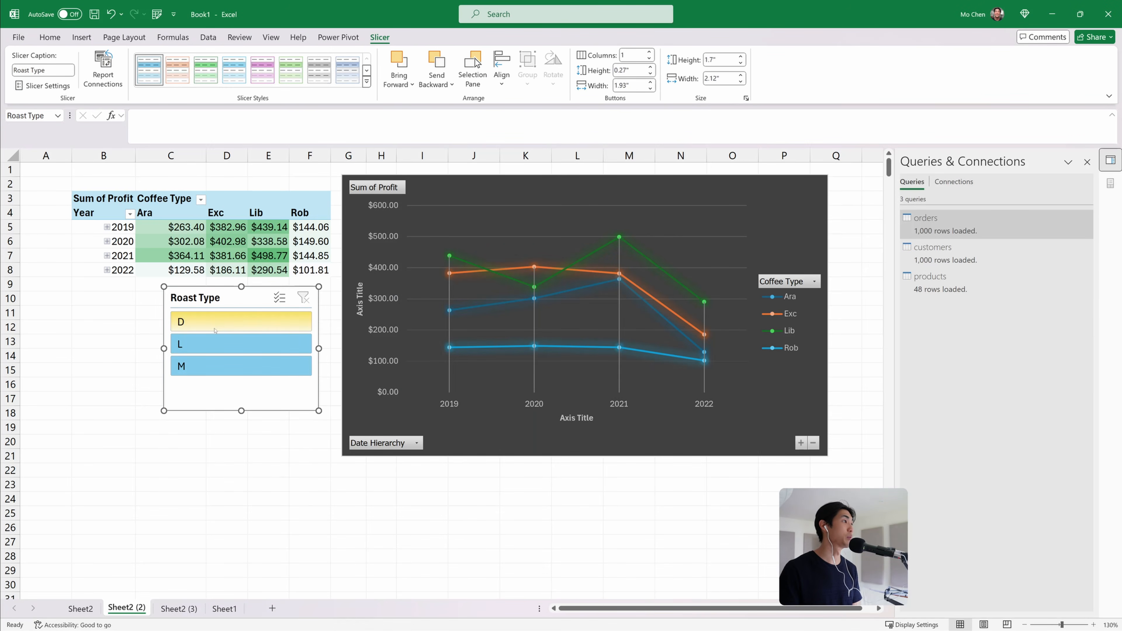
Filter the chart by each roast type in turn with the slicer, then clear the slicer filter
{"action": "left_click", "coordinate": [224, 320]}
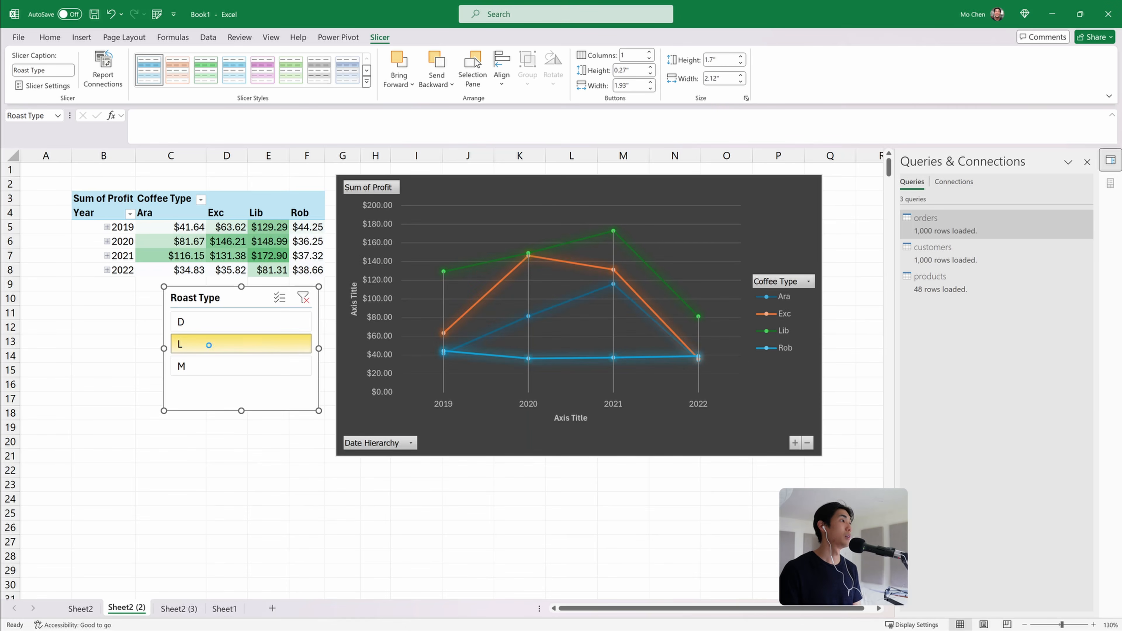
{"action": "left_click", "coordinate": [208, 346]}
{"action": "left_click", "coordinate": [223, 366]}
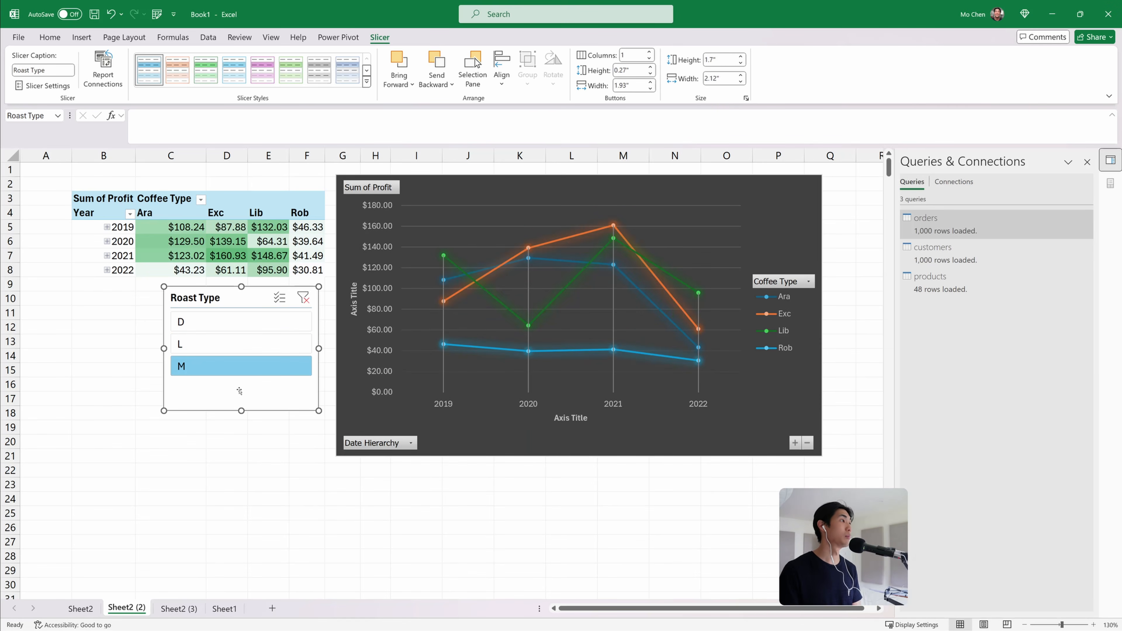
{"action": "left_click", "coordinate": [303, 298]}
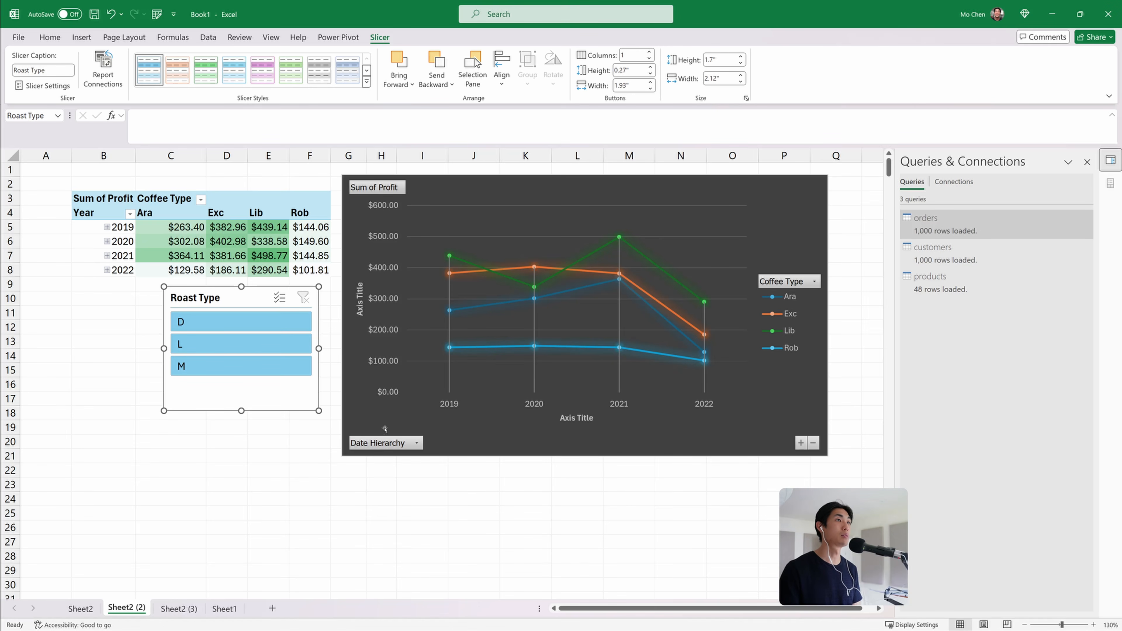
Open the returning-customers PivotTable sheet and examine the profit per order values for each customer
{"action": "left_click", "coordinate": [177, 609]}
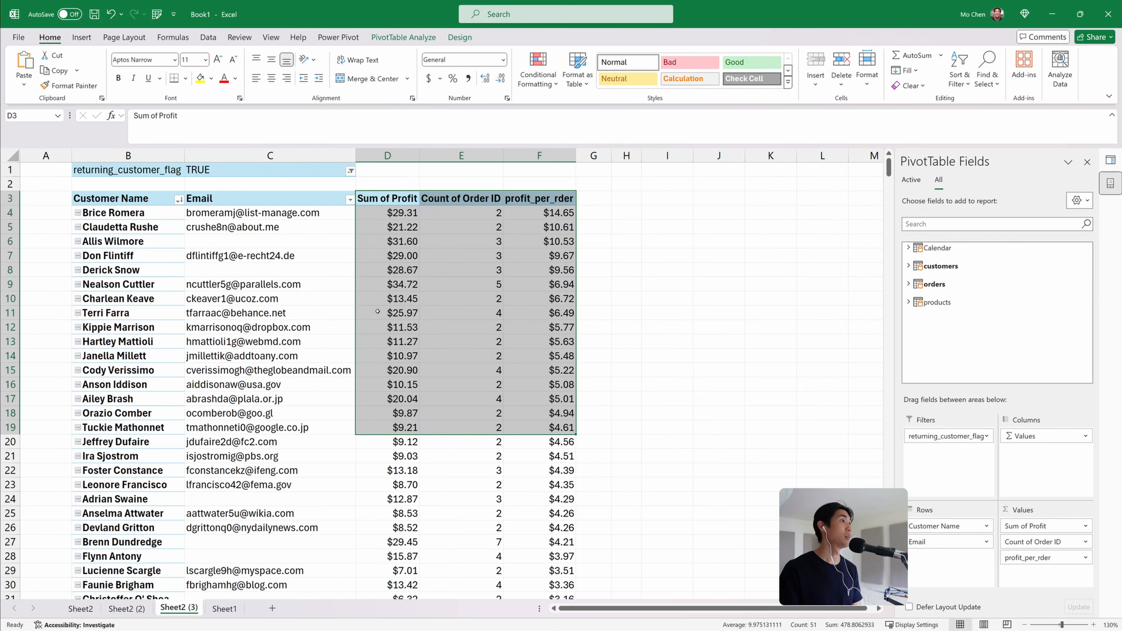
{"action": "left_click", "coordinate": [202, 169]}
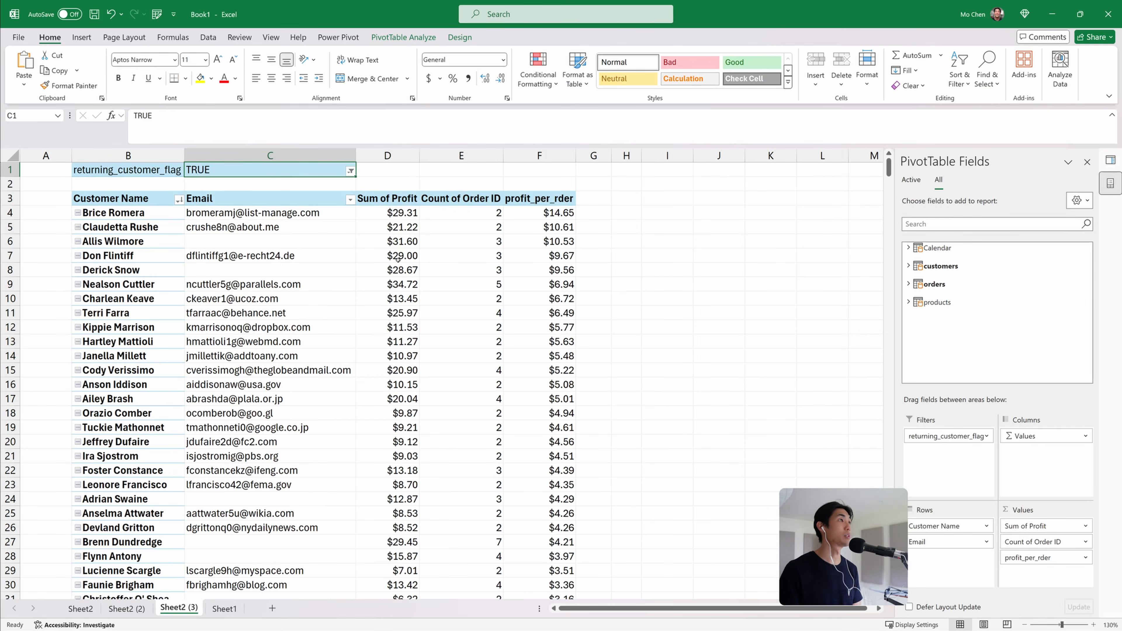
{"action": "left_click", "coordinate": [546, 213]}
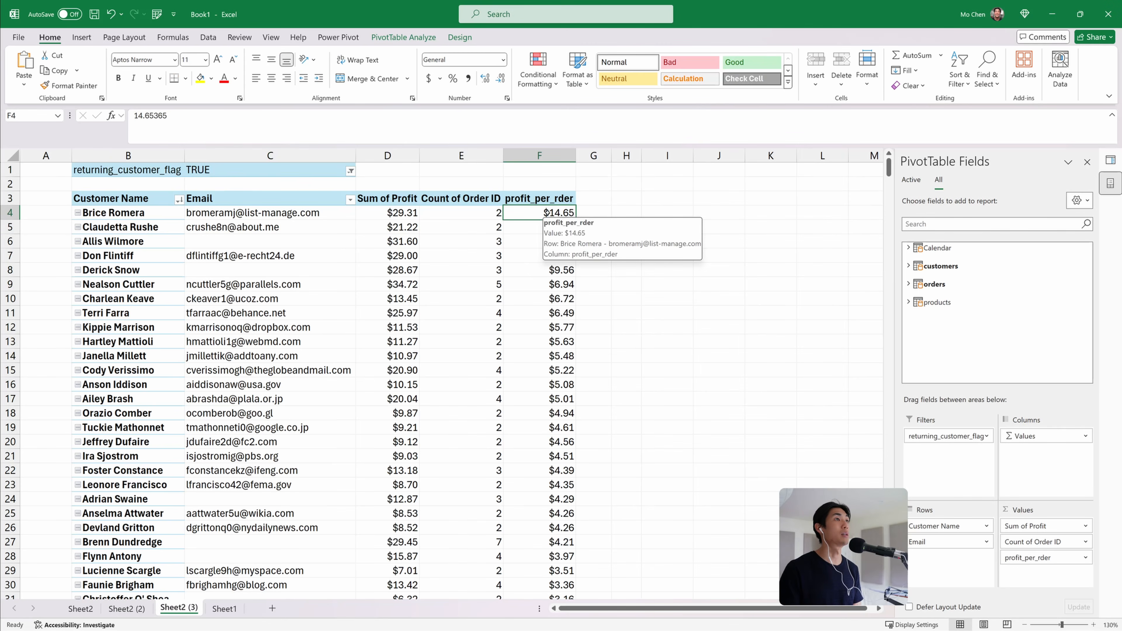
{"action": "left_click", "coordinate": [102, 215]}
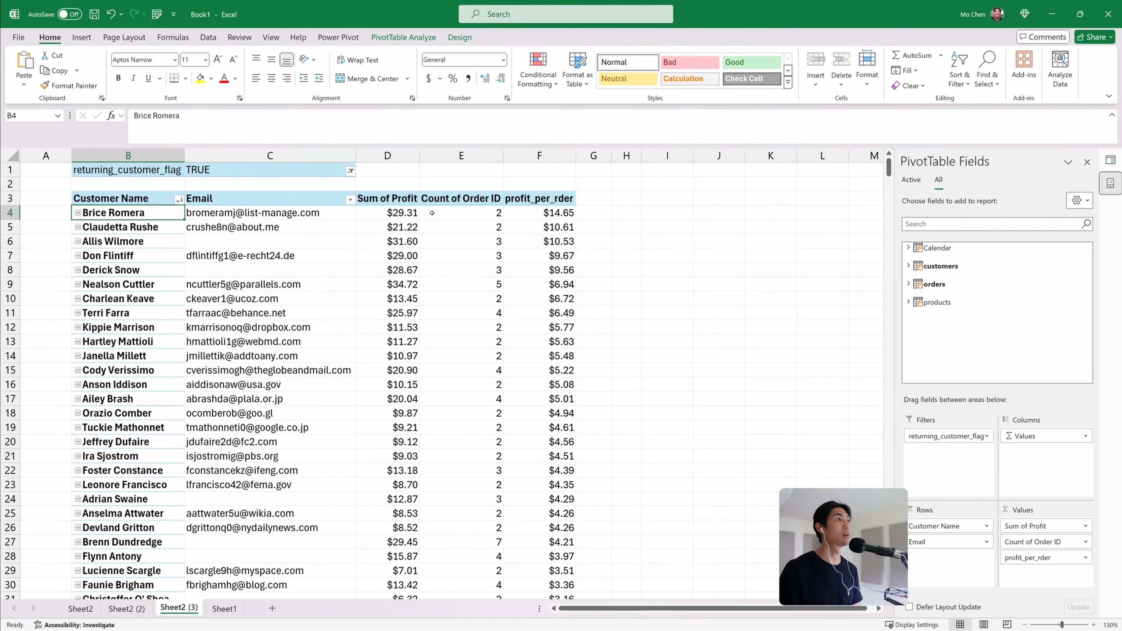
{"action": "left_click", "coordinate": [530, 213]}
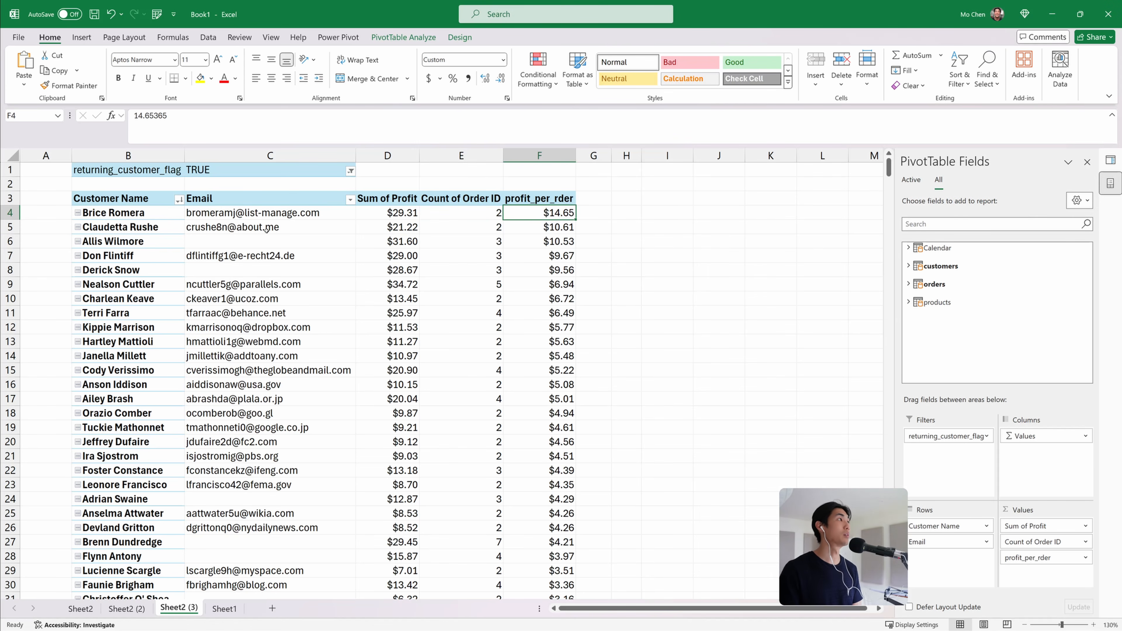
Sort the customer rows by Count of Order ID in descending order
{"action": "left_click", "coordinate": [179, 200]}
{"action": "left_click", "coordinate": [137, 247]}
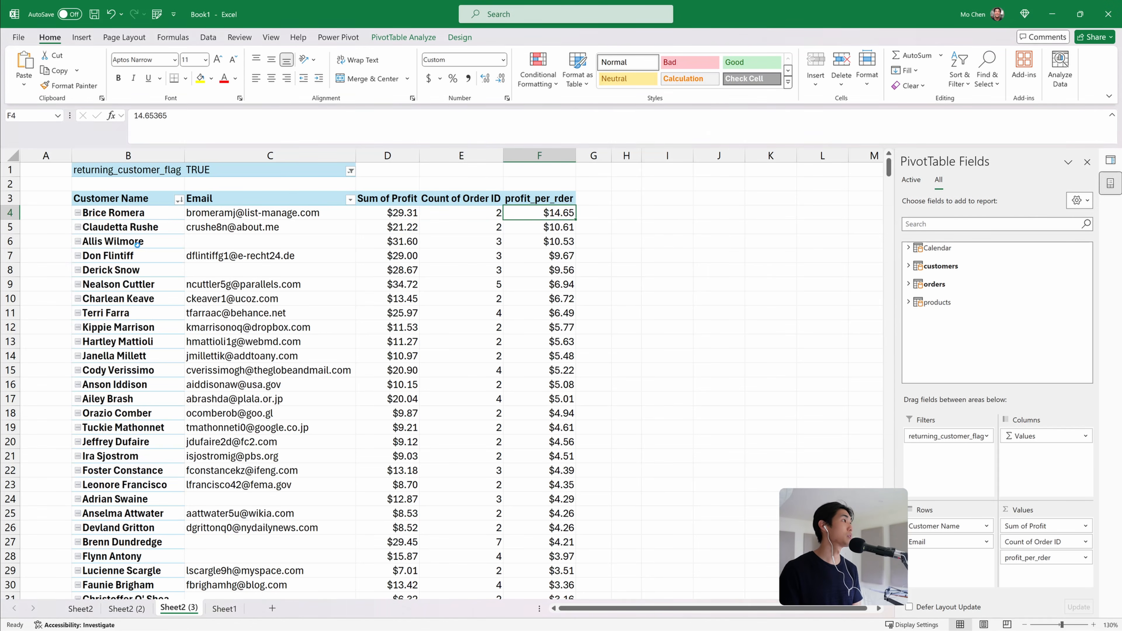
{"action": "left_click", "coordinate": [630, 317]}
{"action": "left_click", "coordinate": [530, 345]}
{"action": "left_click", "coordinate": [566, 410]}
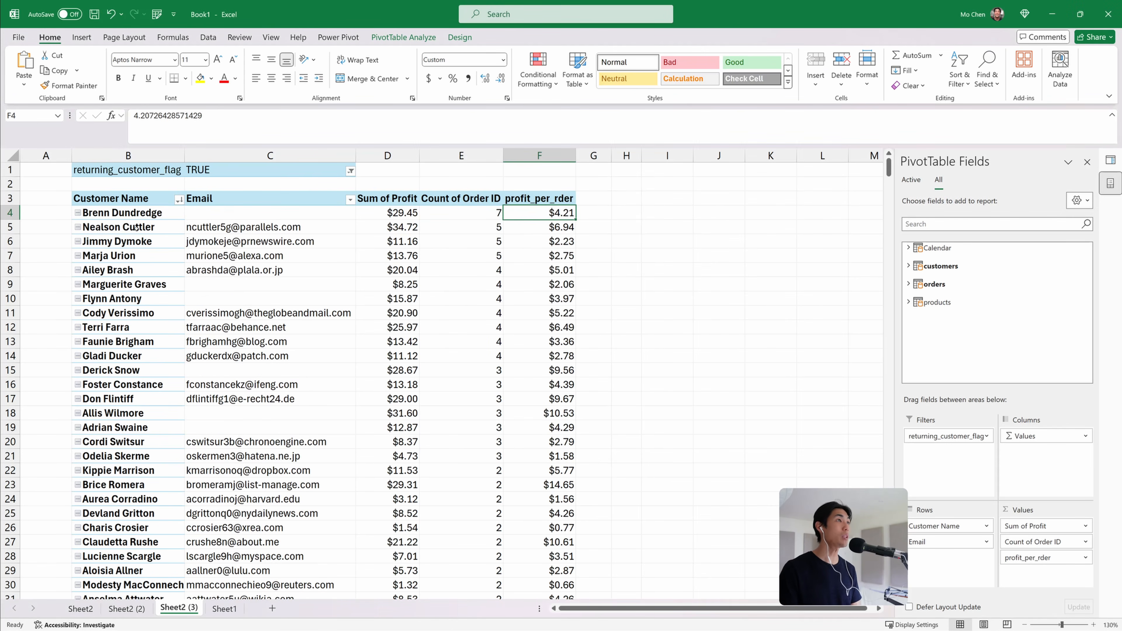
Drill into the top customer's order count to list their orders on a new sheet, then return to the PivotTable sheet
{"action": "left_click", "coordinate": [122, 215]}
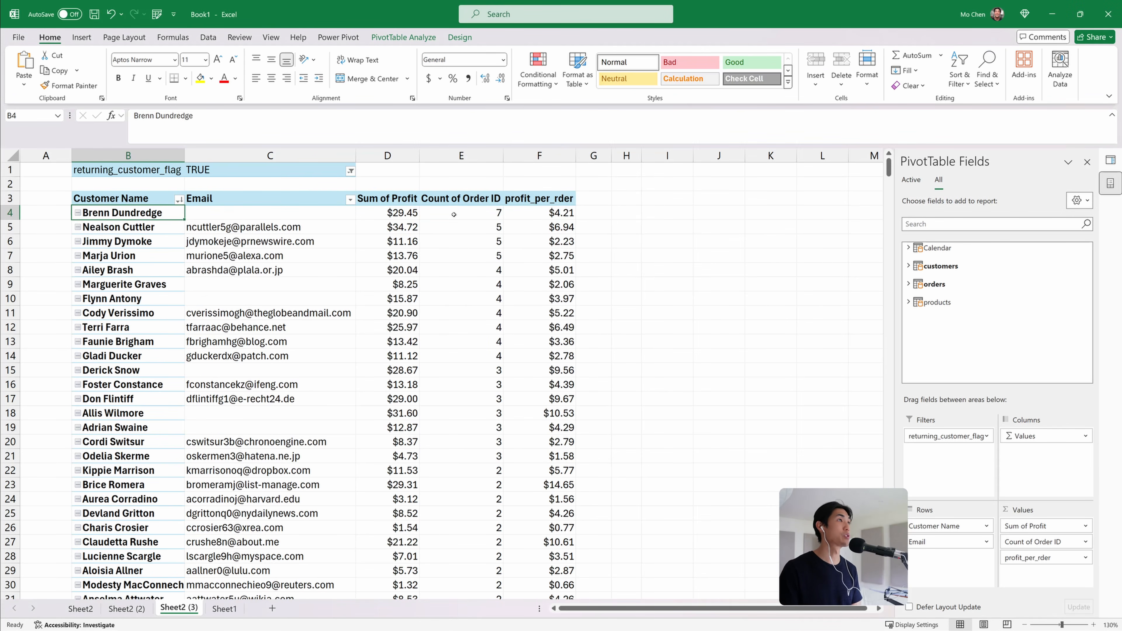
{"action": "double_click", "coordinate": [442, 214]}
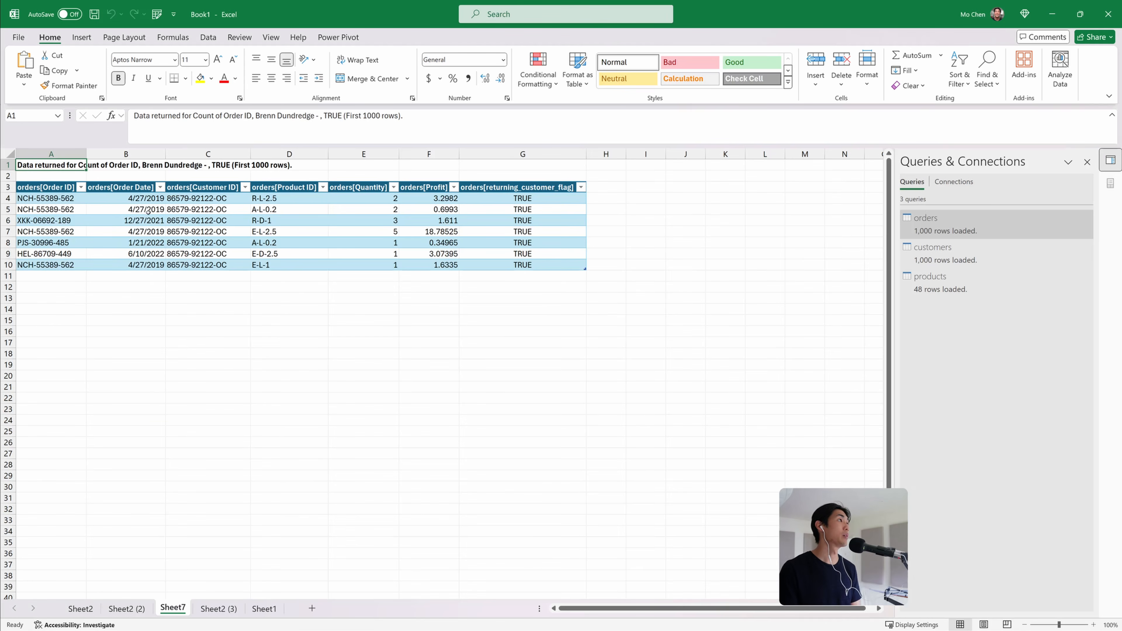
{"action": "left_click_drag", "start_coordinate": [56, 200], "coordinate": [508, 266]}
{"action": "left_click", "coordinate": [236, 255]}
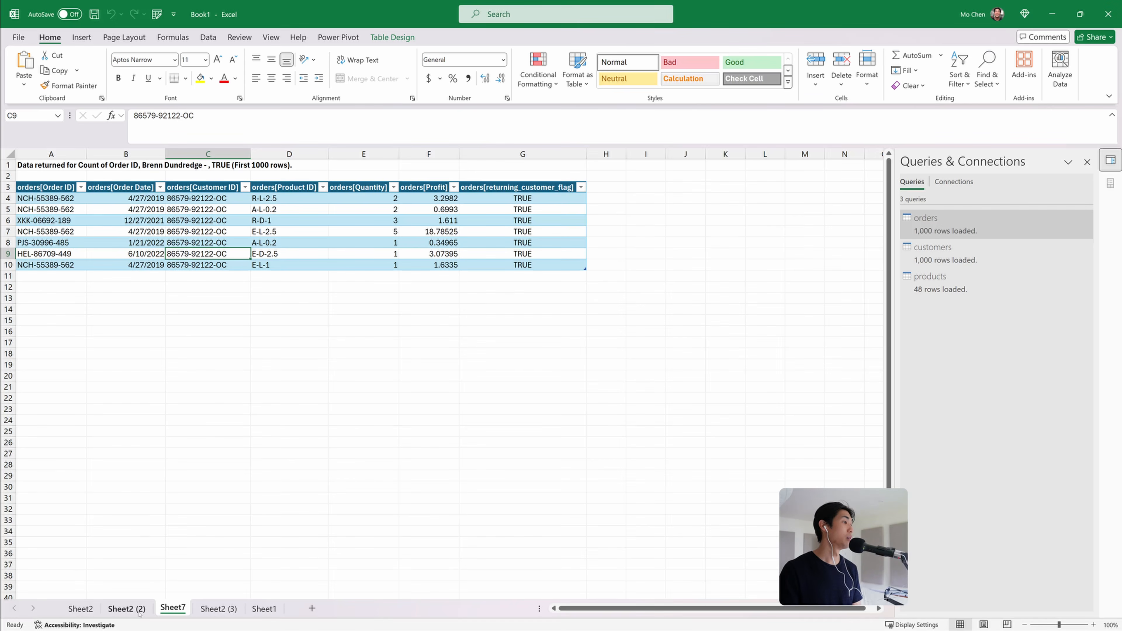
{"action": "left_click", "coordinate": [128, 609]}
{"action": "left_click", "coordinate": [231, 608]}
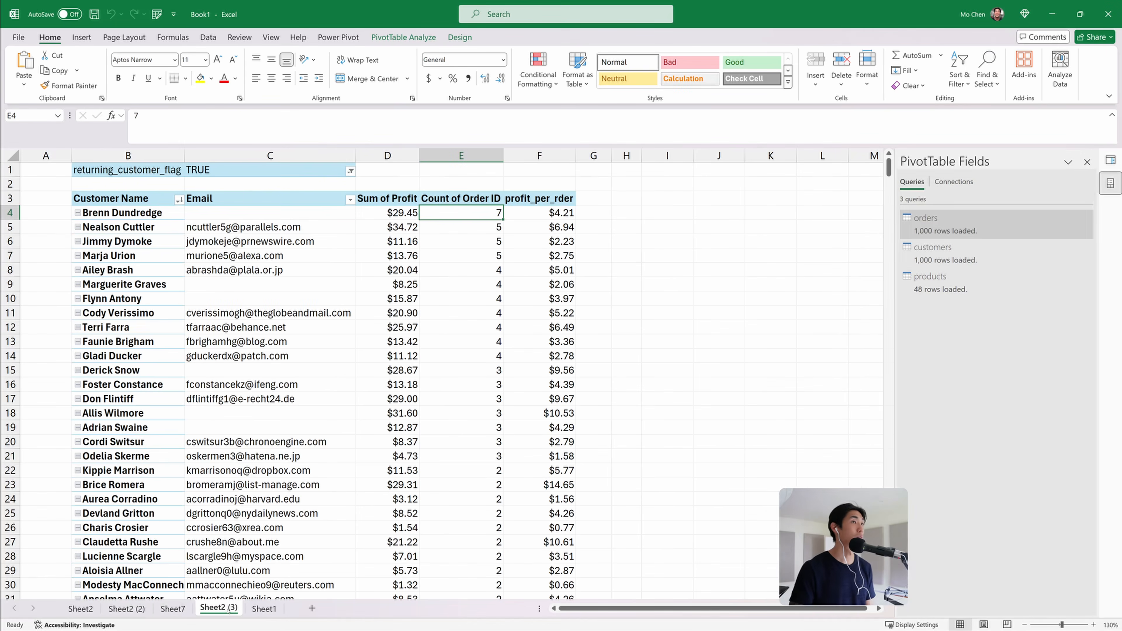